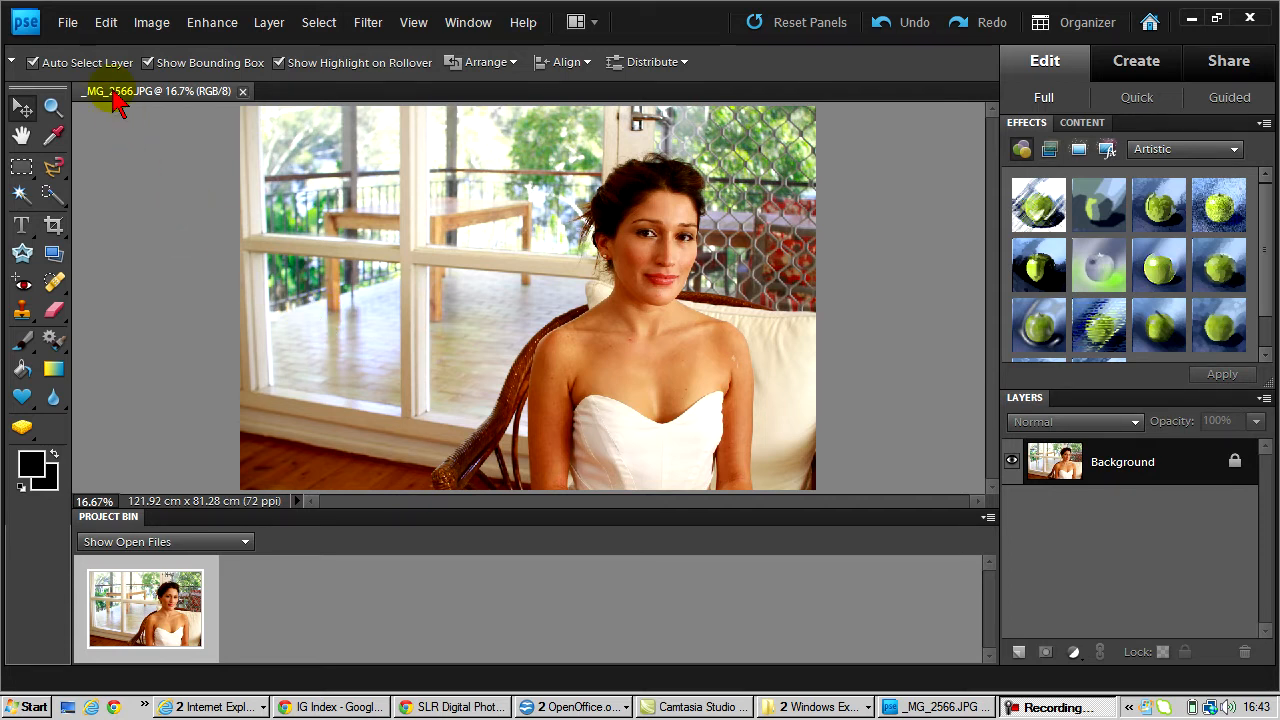
Check the color management settings and accept Always Optimize for Printing
left_click(107, 27)
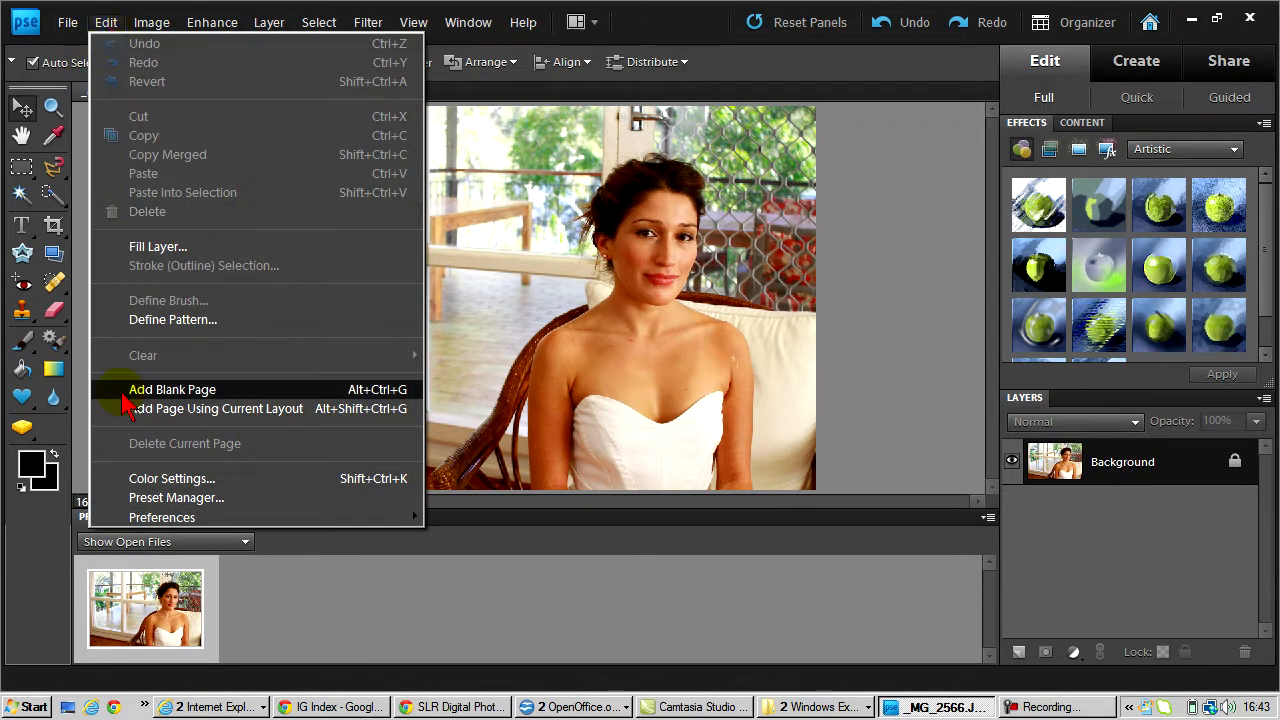
left_click(152, 480)
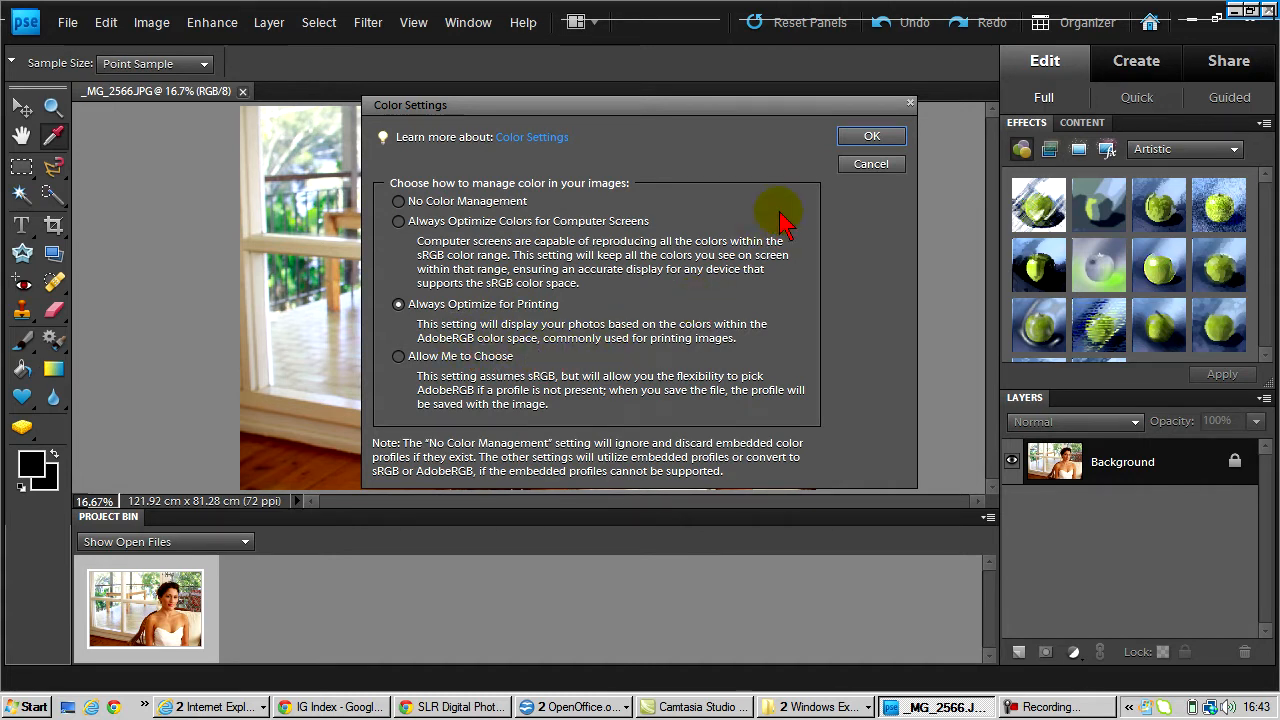
left_click(872, 137)
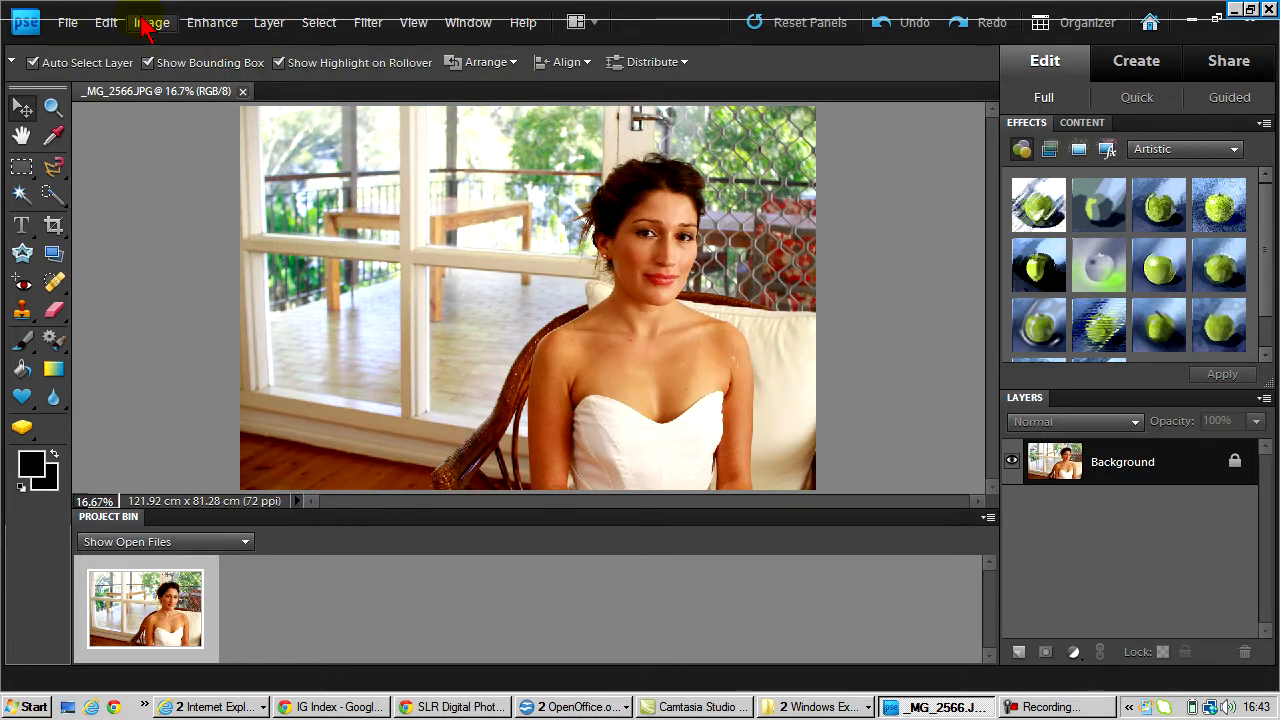
In the Performance preferences, let Photoshop Elements use 1659 MB of memory and keep C:\ as the active scratch disk
left_click(108, 24)
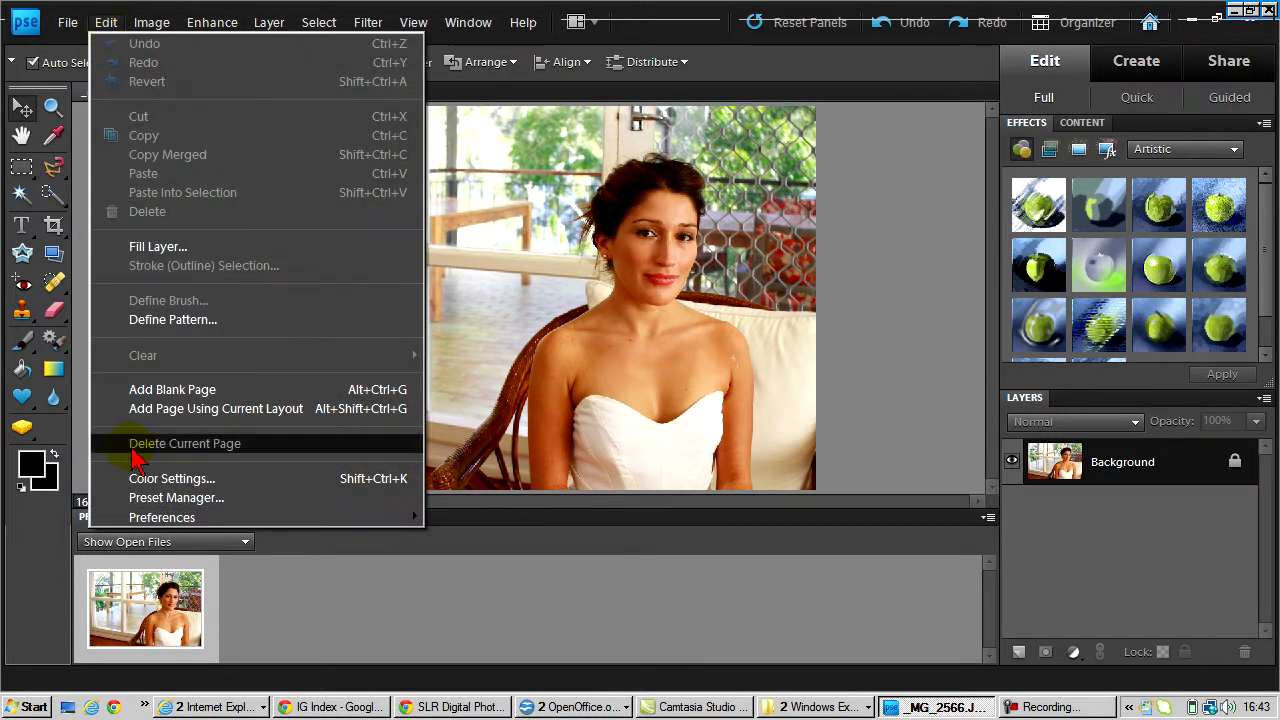
mouse_move(345, 527)
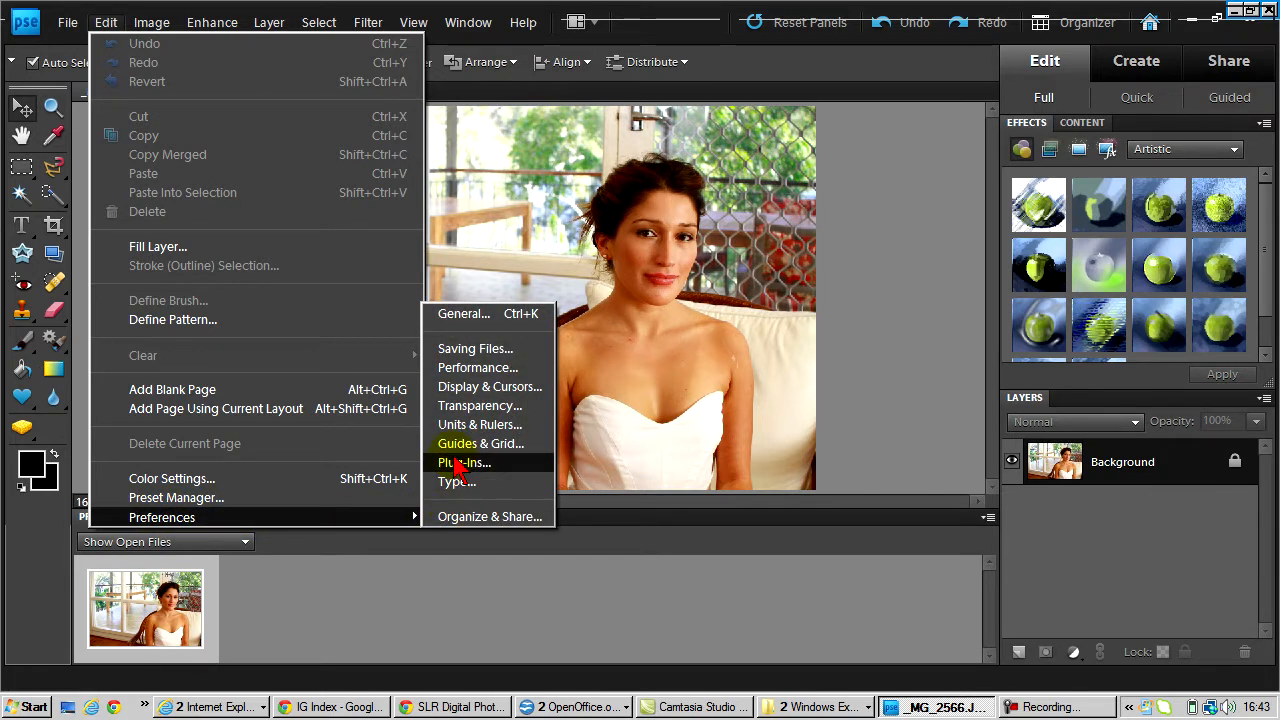
left_click(450, 368)
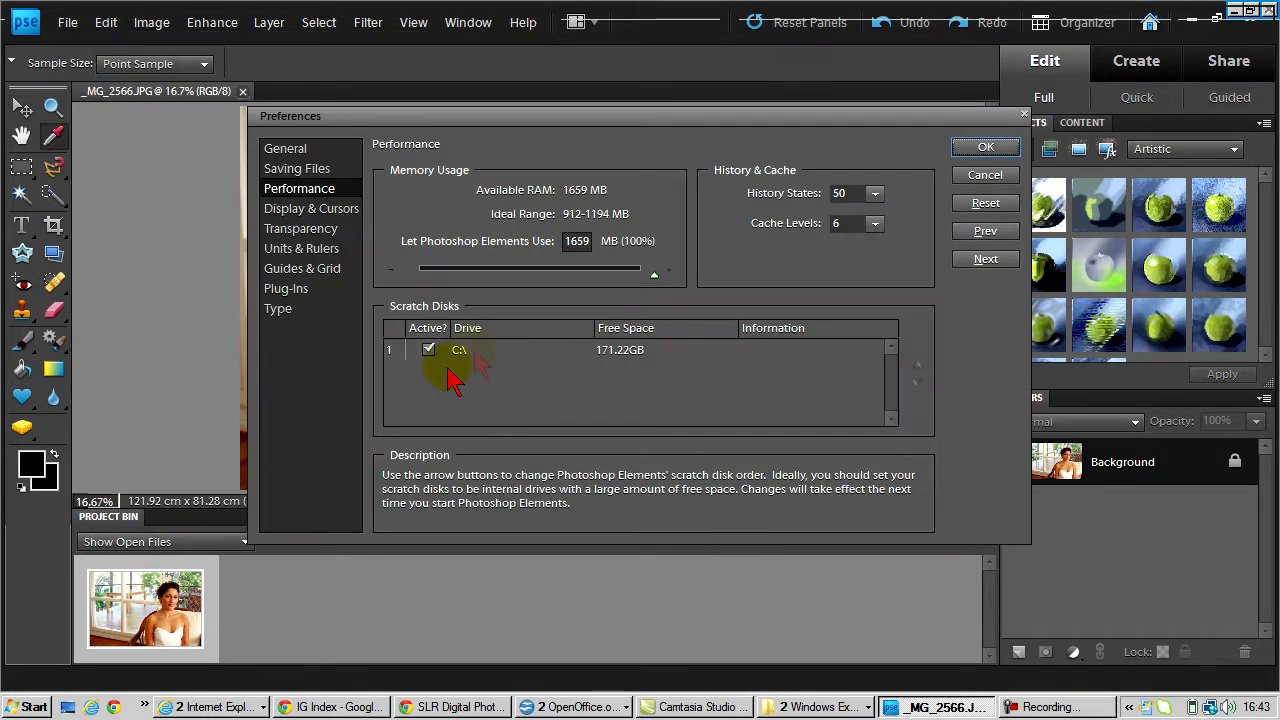
left_click_drag(651, 272, 676, 287)
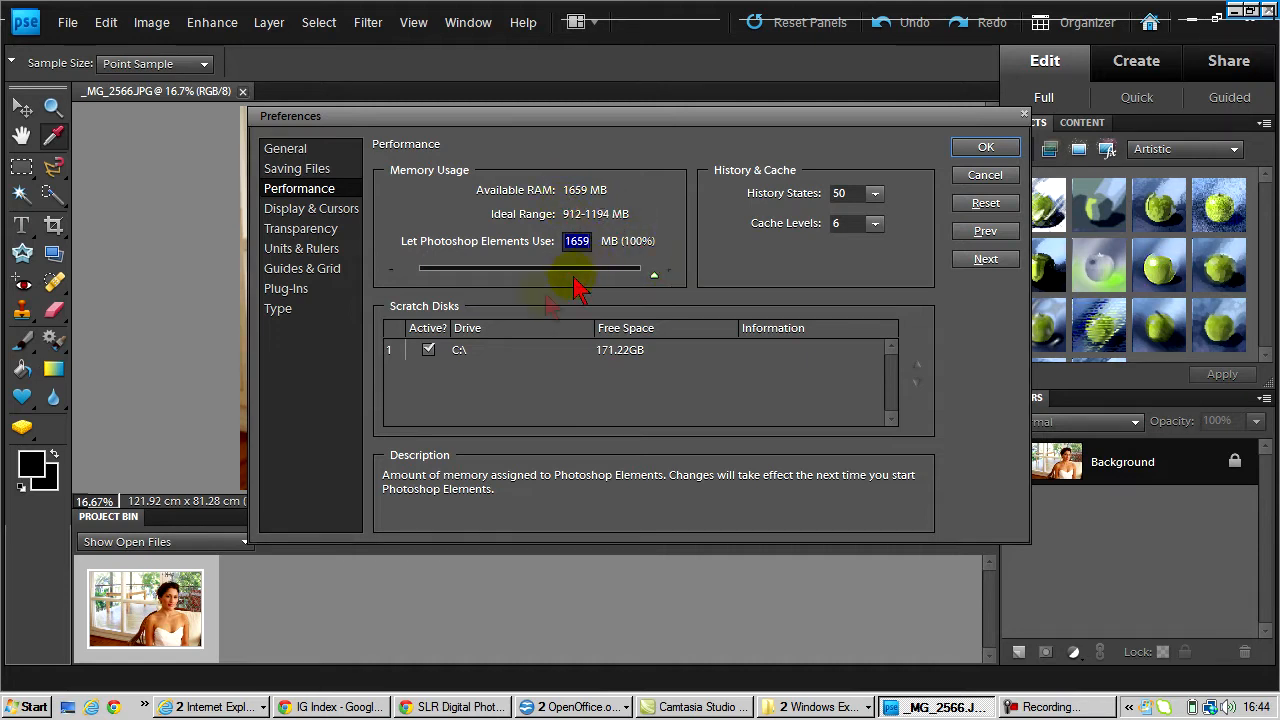
mouse_move(500, 343)
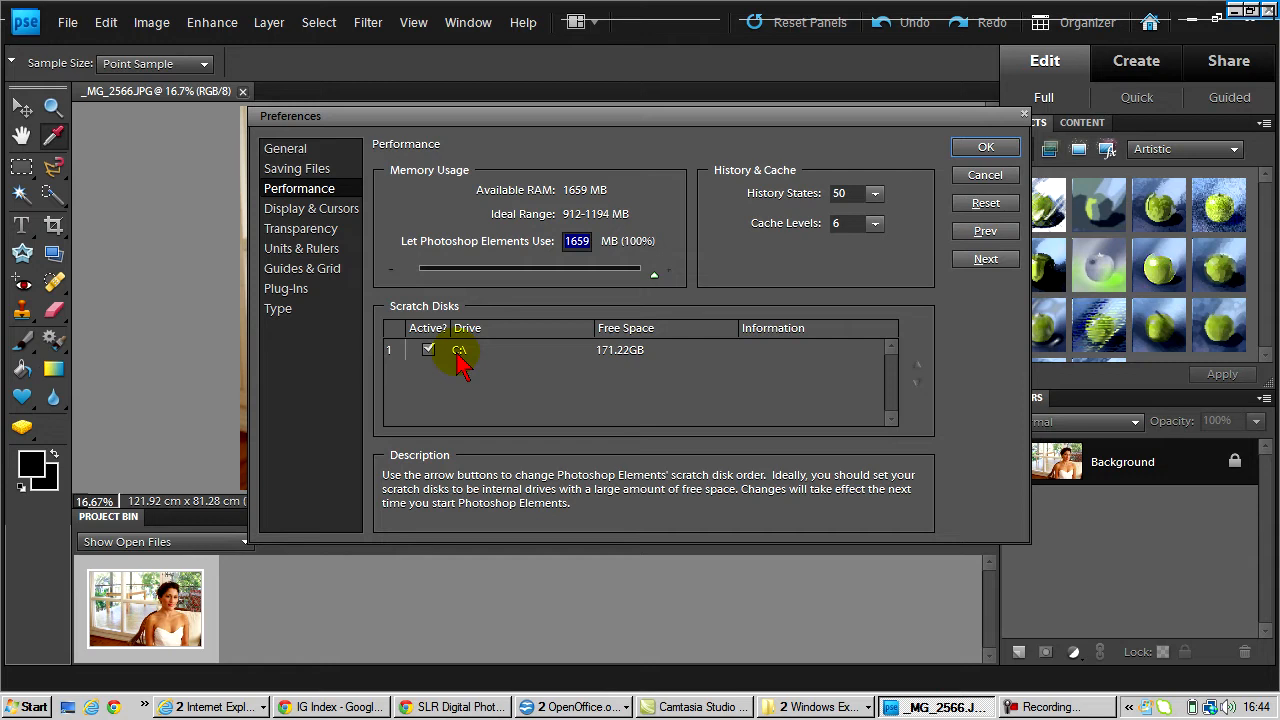
left_click(457, 354)
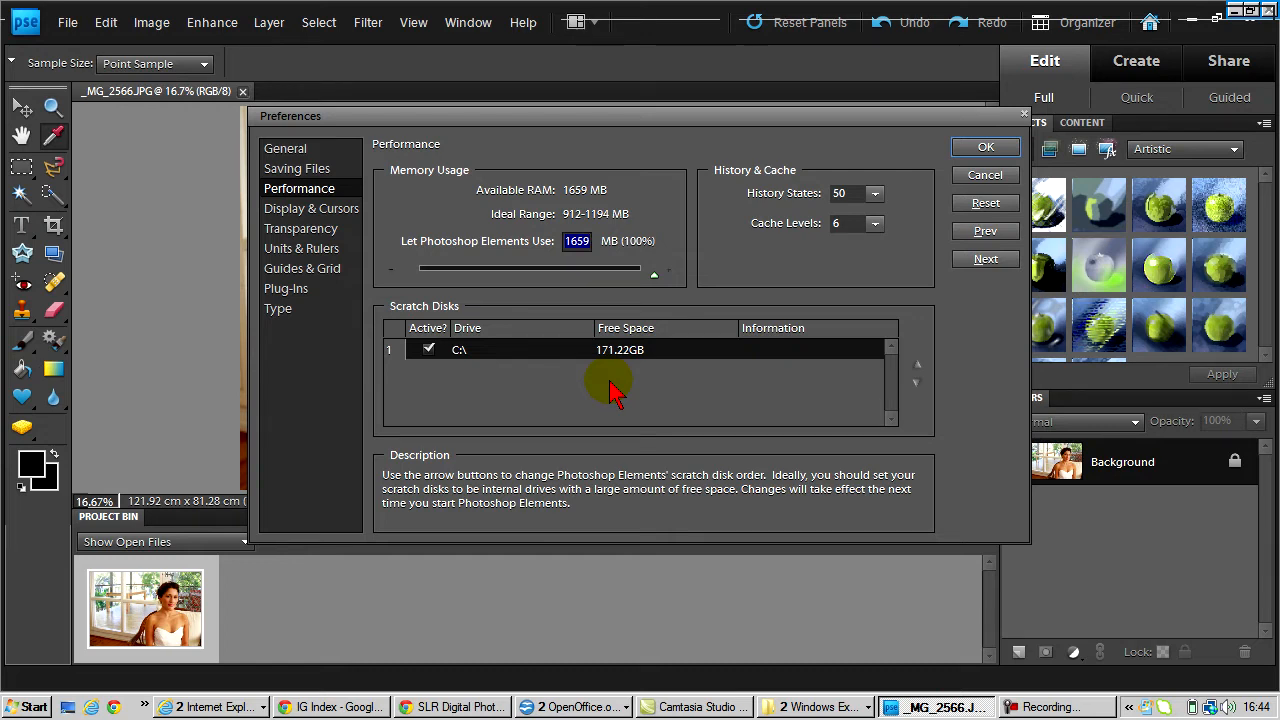
left_click(993, 152)
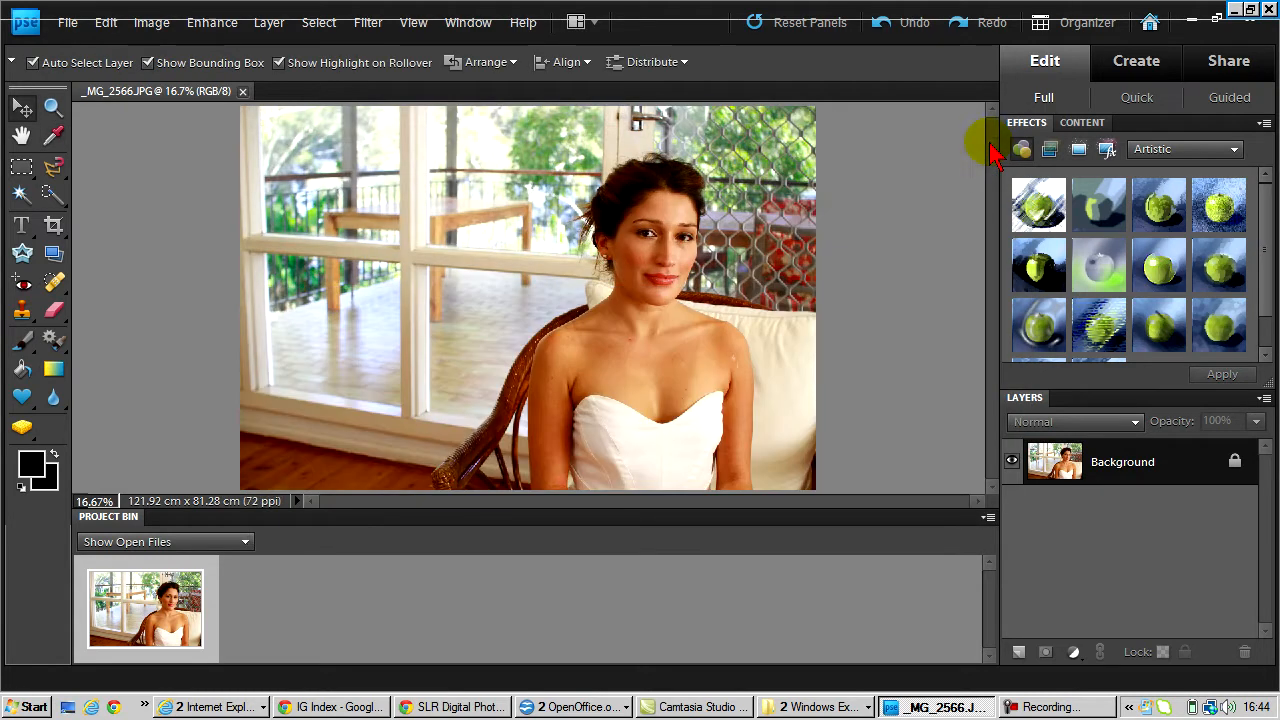
Hide the Project Bin and the Panel Bin to give the photo more workspace
left_click_drag(423, 323, 534, 566)
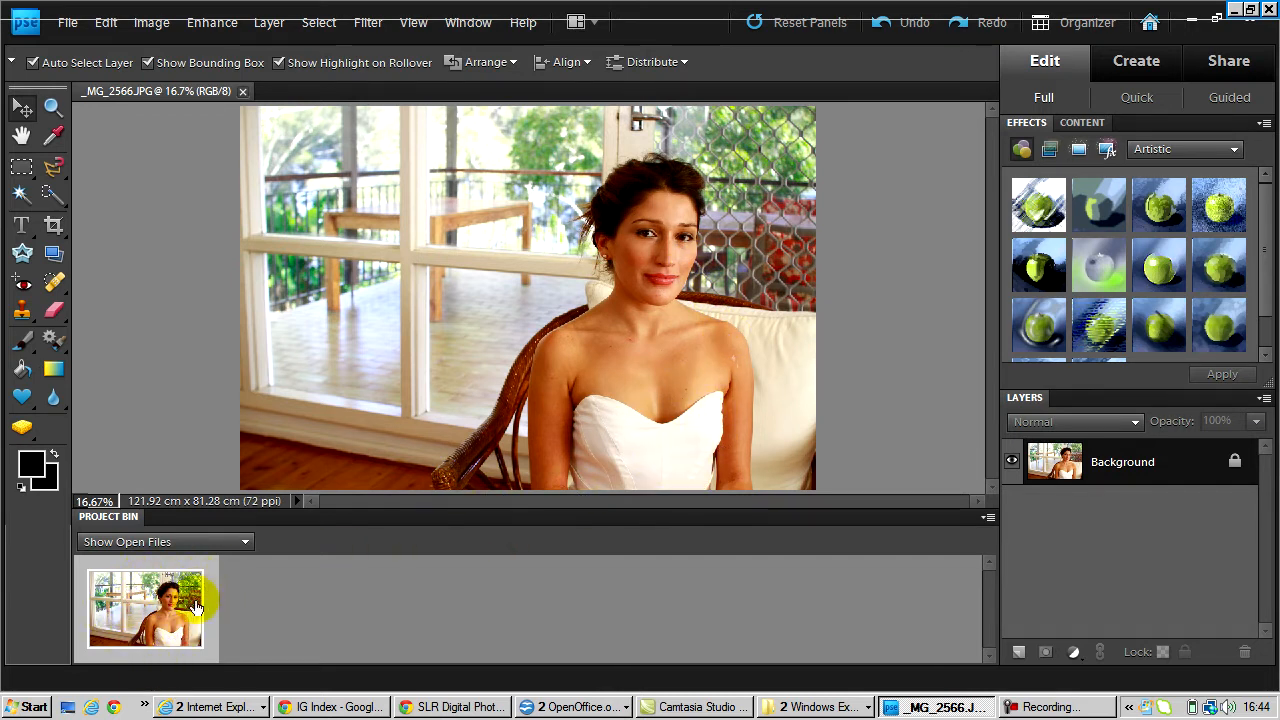
left_click(470, 24)
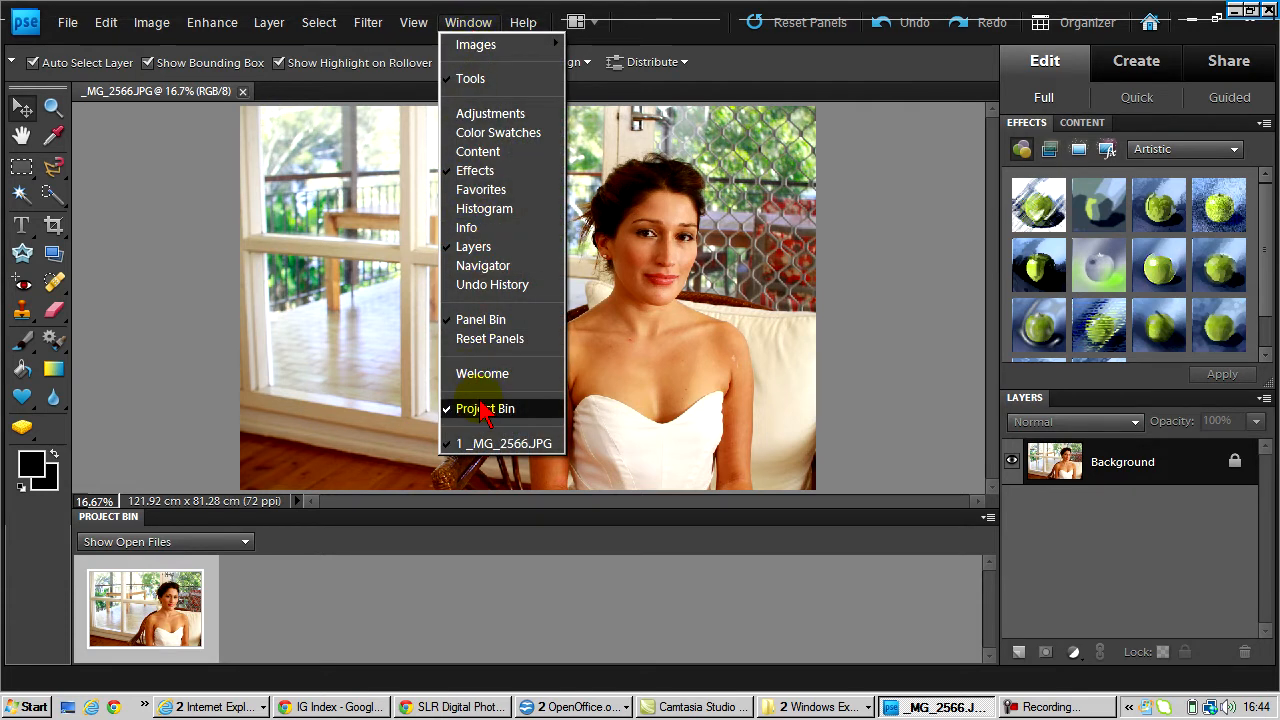
left_click(483, 408)
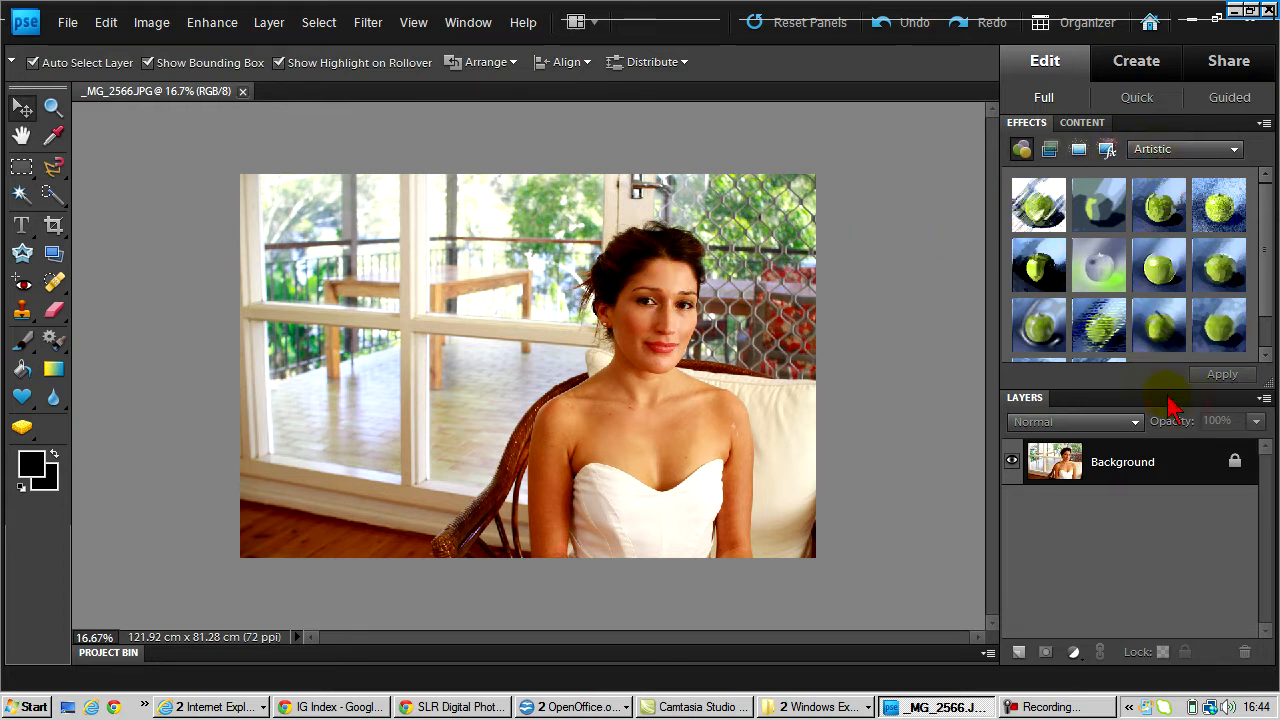
left_click(468, 25)
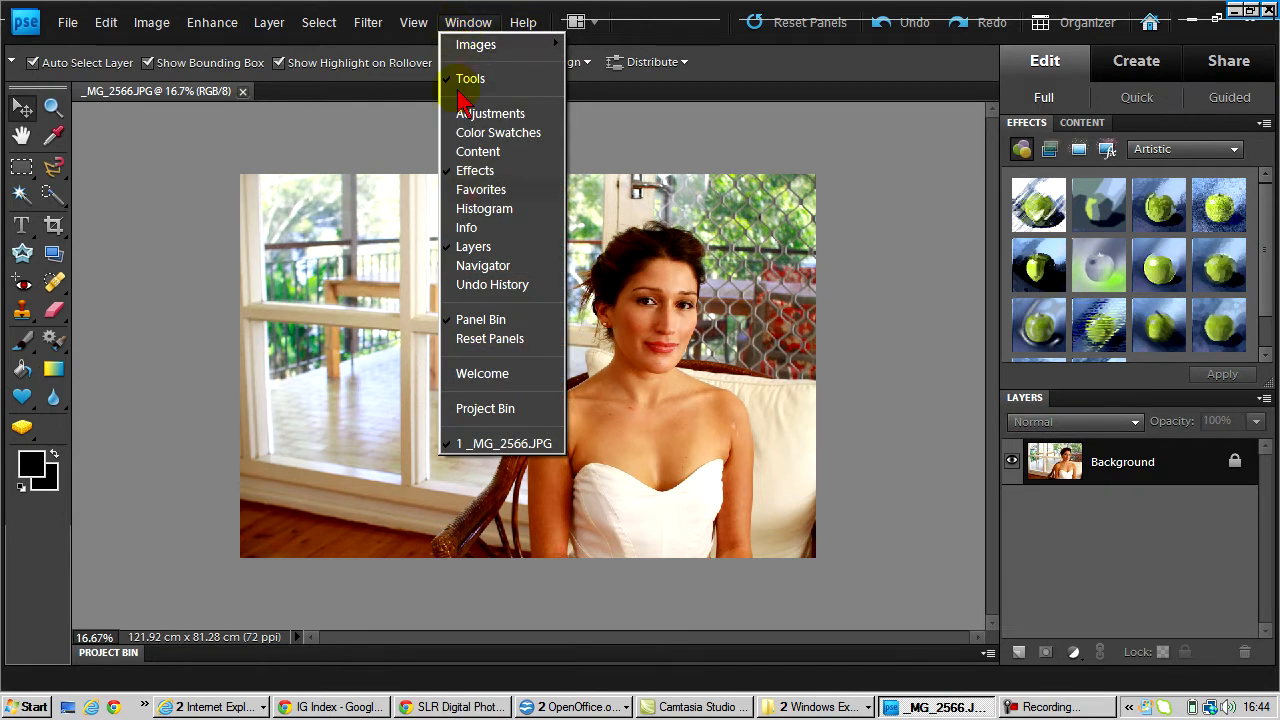
left_click(480, 320)
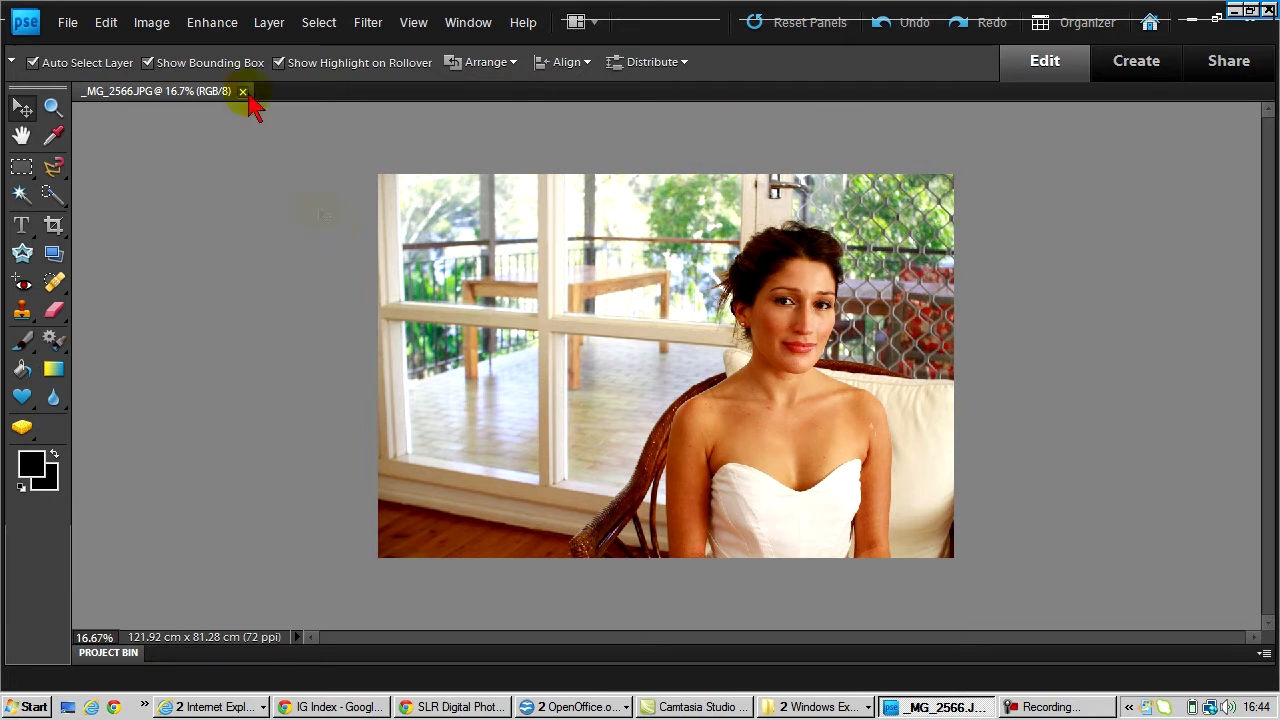
Zoom in on the photo to 33.3% and back out to 16.7%
left_click(110, 30)
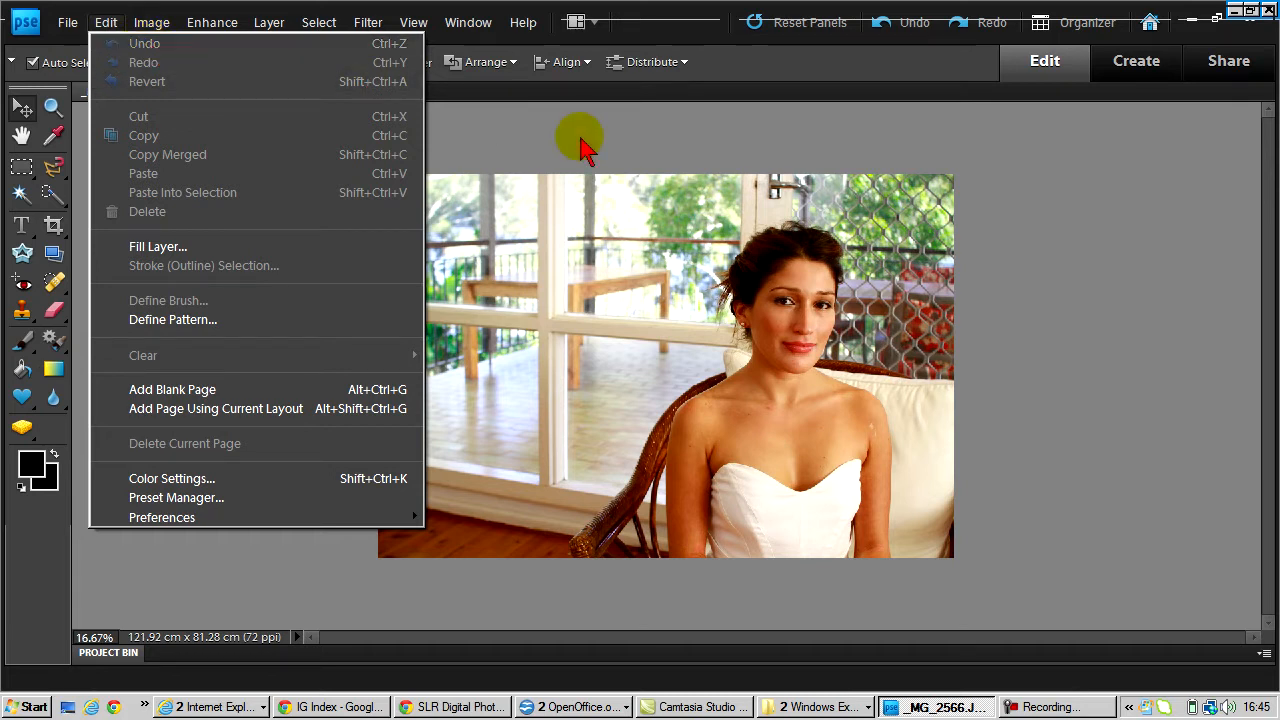
left_click(600, 290)
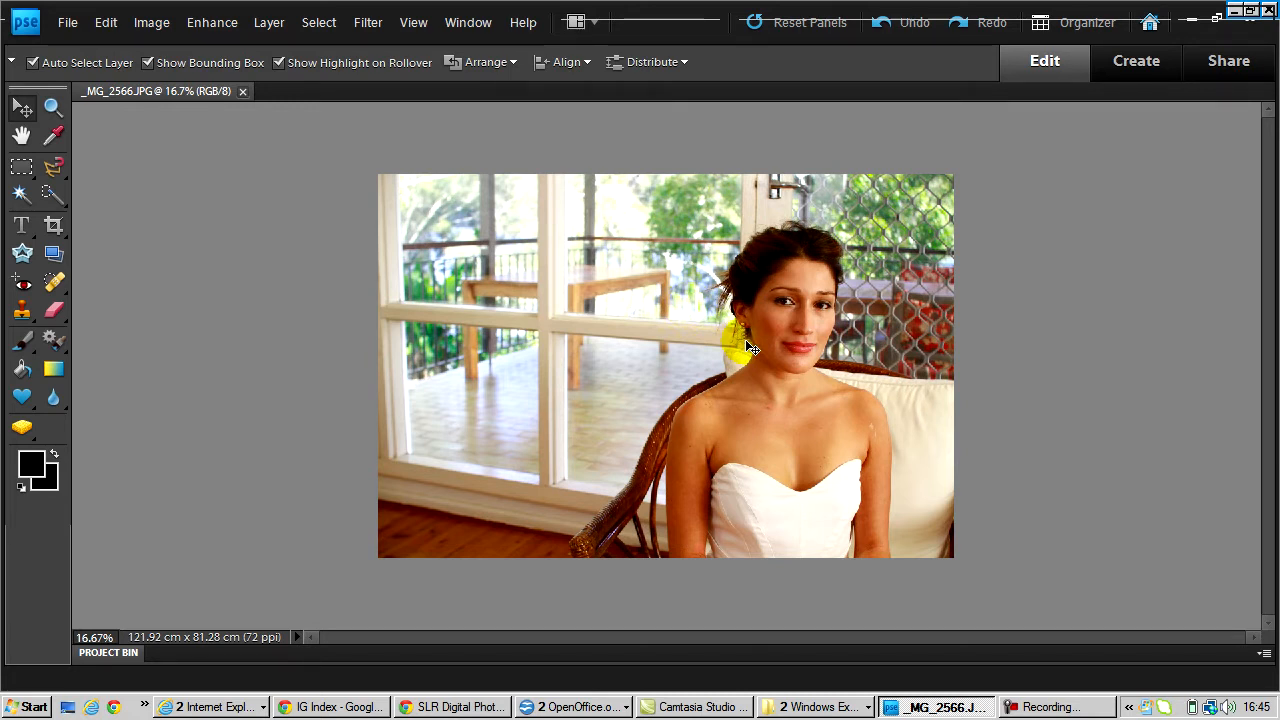
key("ctrl+equal")
key("ctrl+equal")
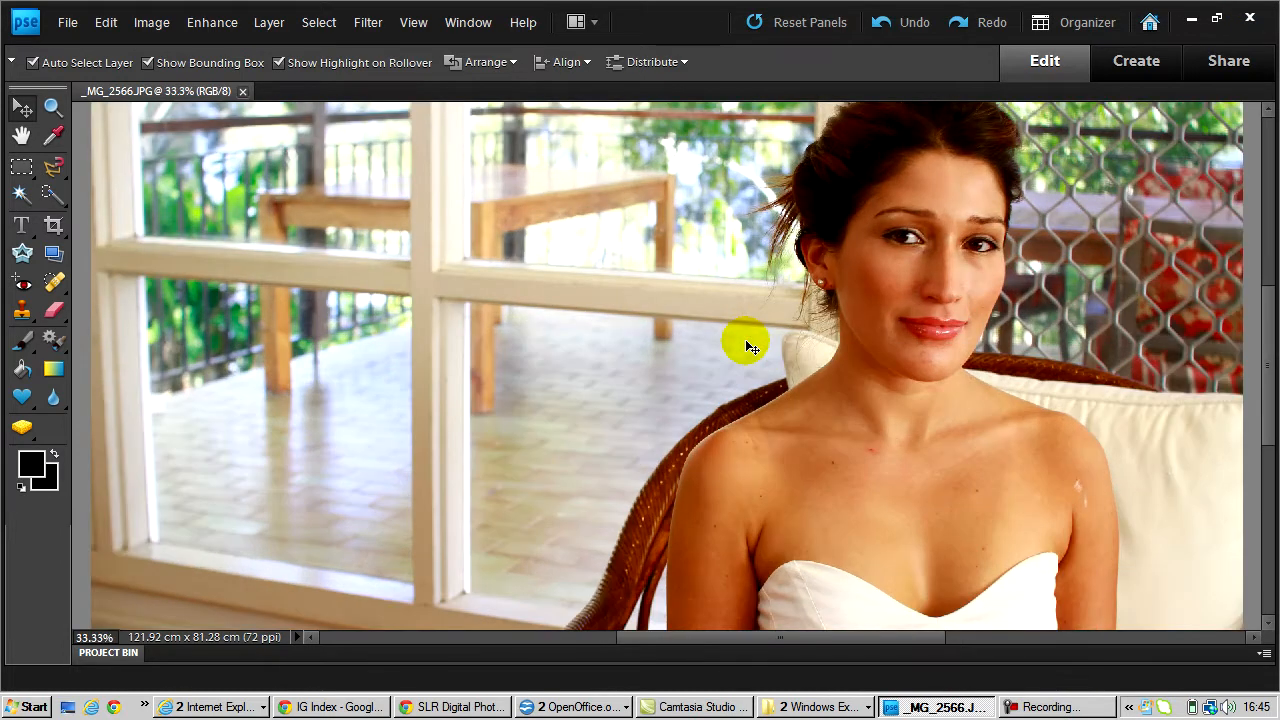
key("ctrl+minus")
key("ctrl+minus")
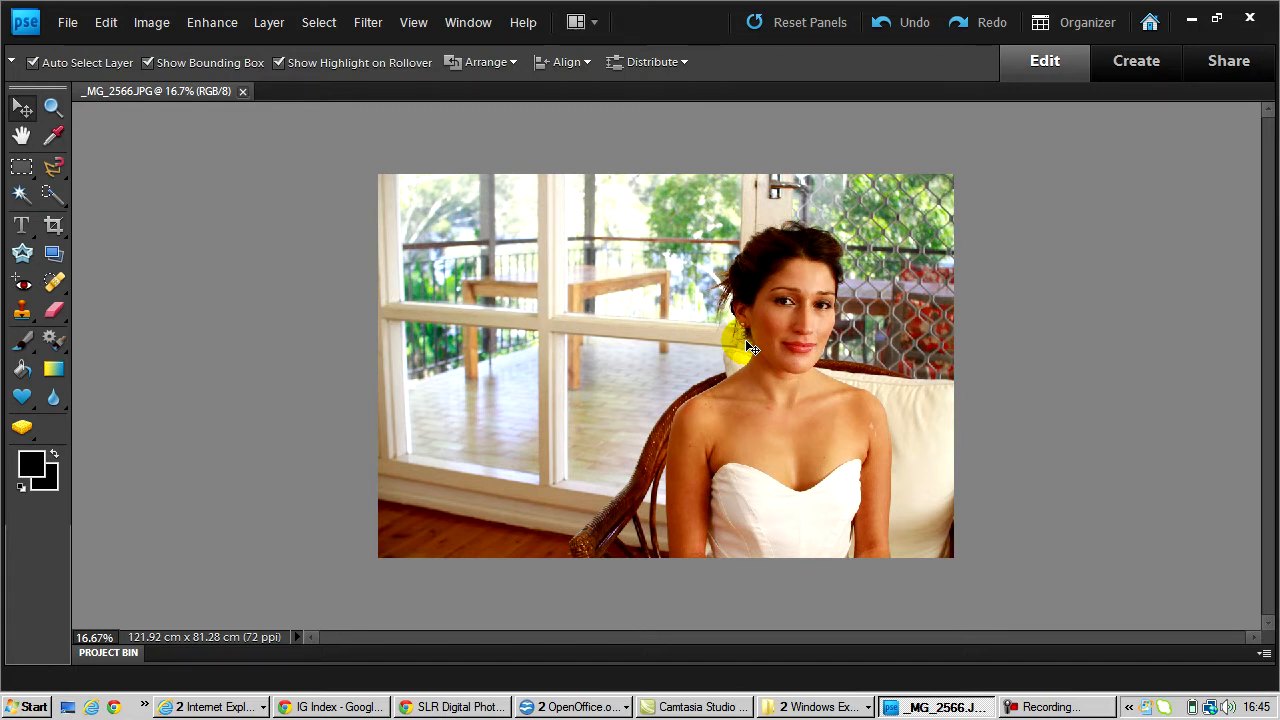
left_click(108, 24)
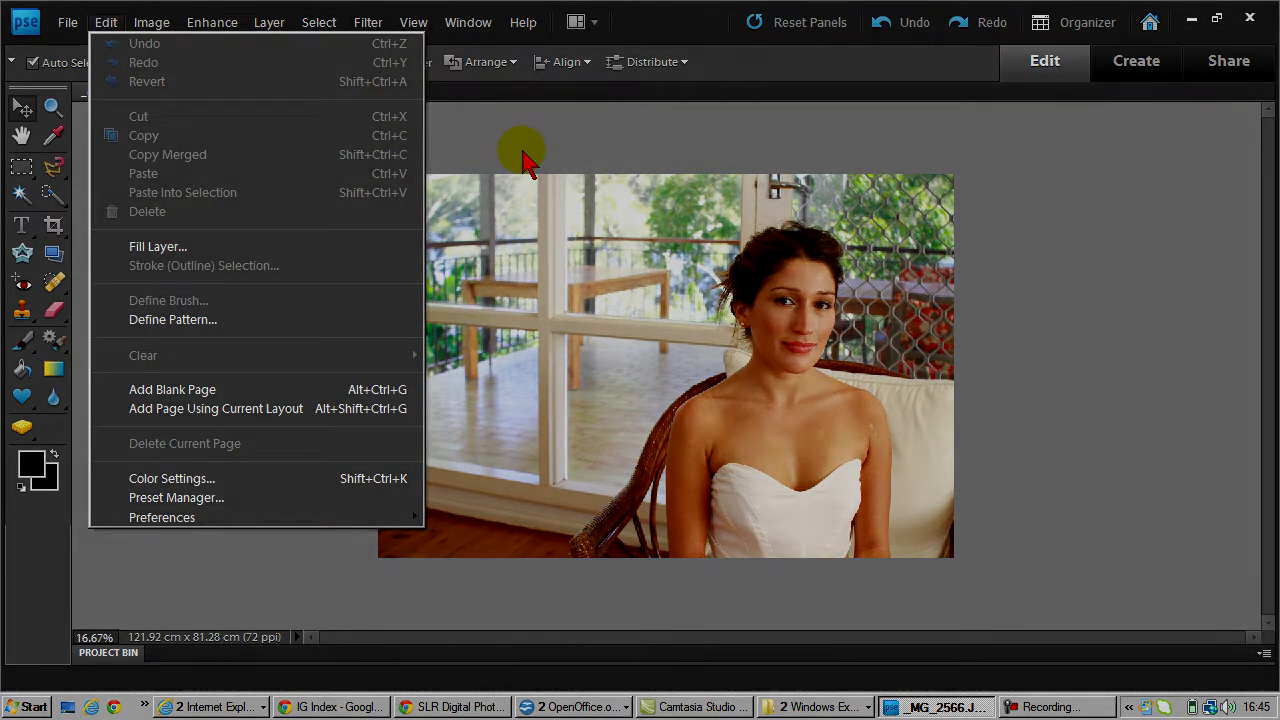
left_click(527, 160)
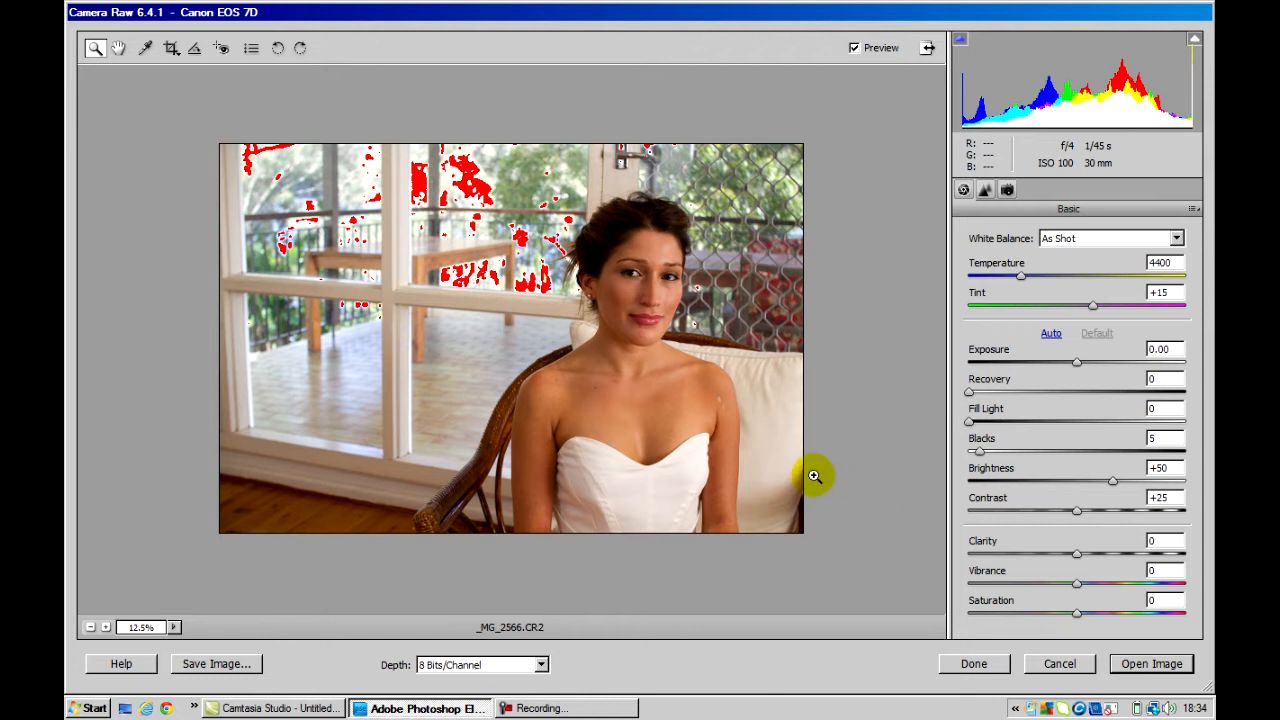
Open the raw photo _MG_2566.CR2 from the ebay folder in Camera Raw and cancel out of it
key("Escape")
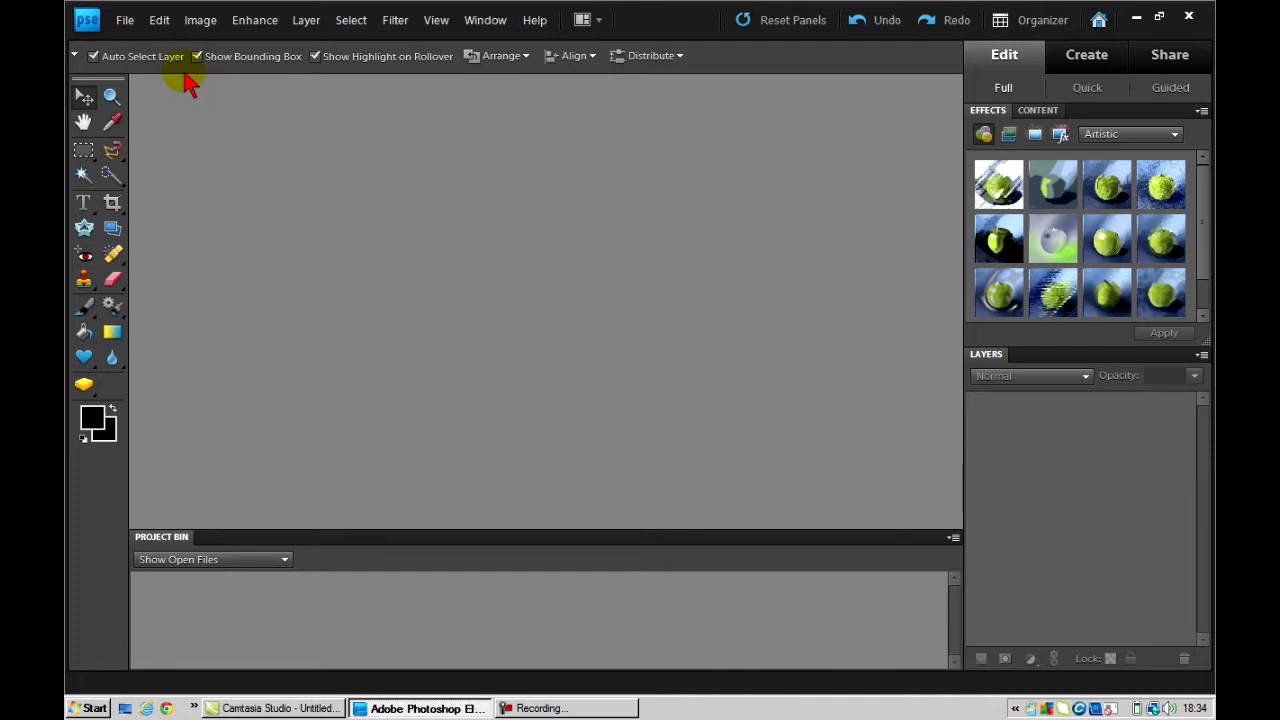
left_click(126, 21)
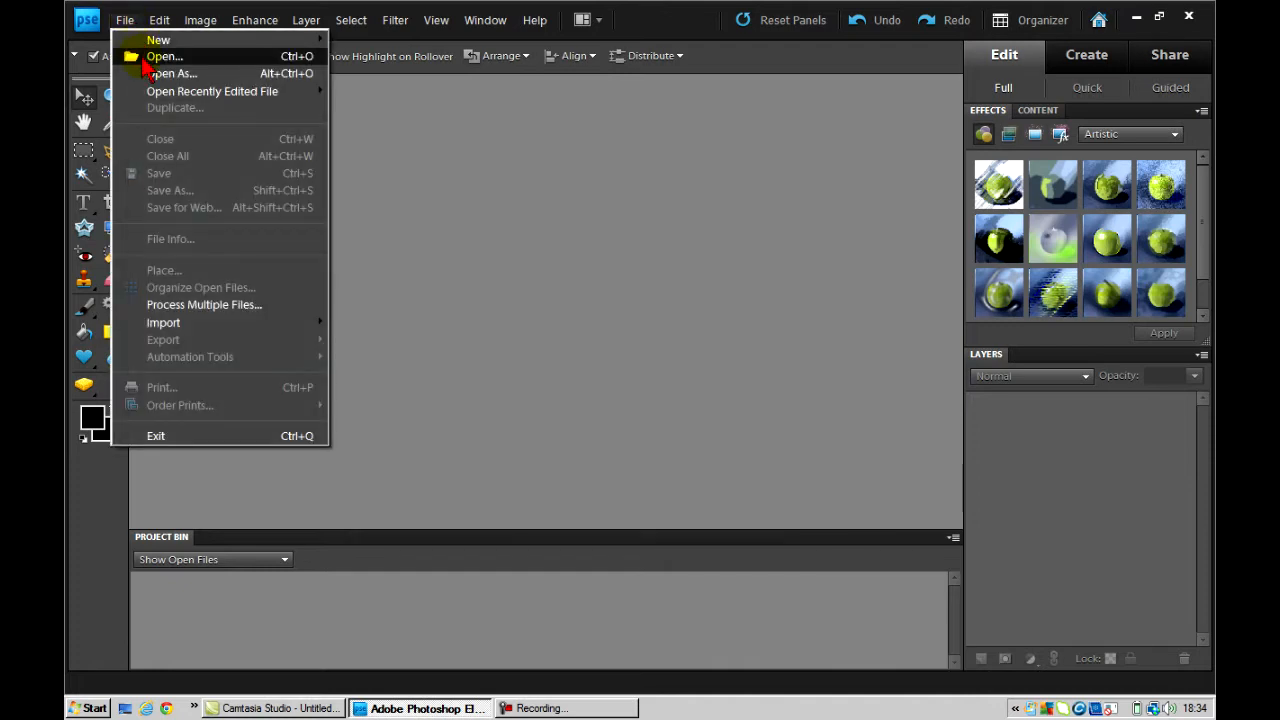
left_click(144, 63)
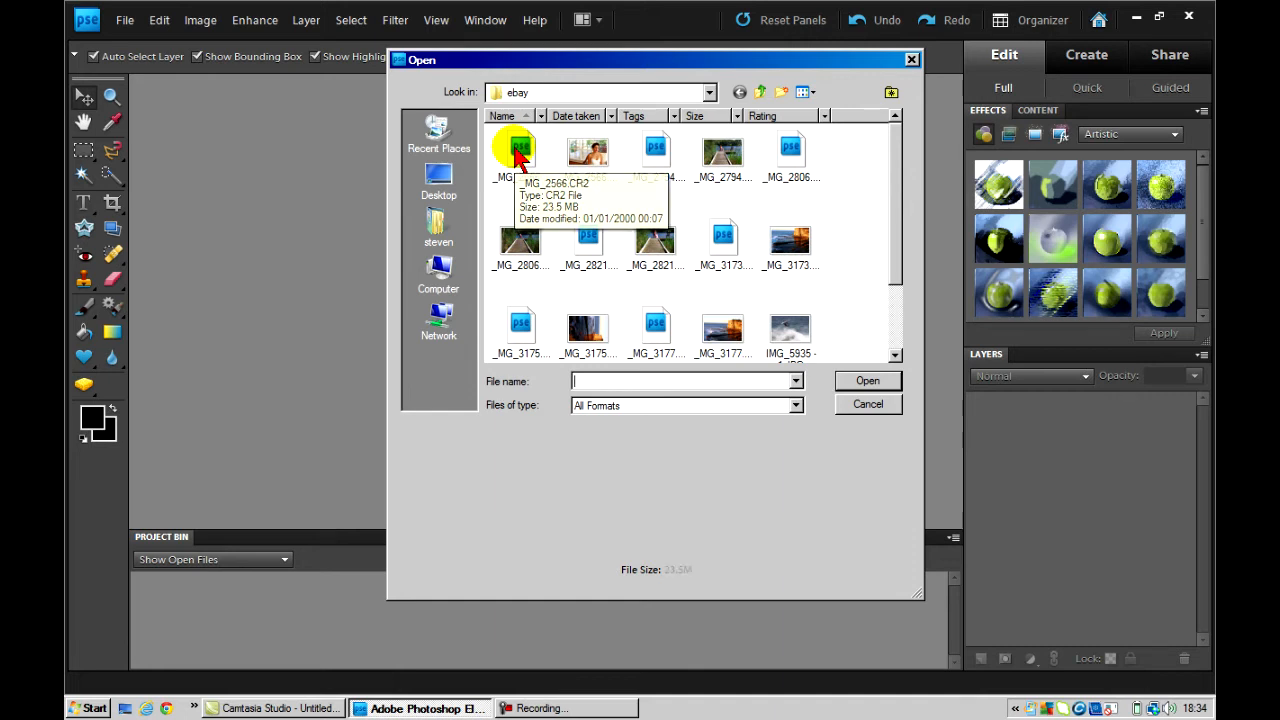
double_click(514, 147)
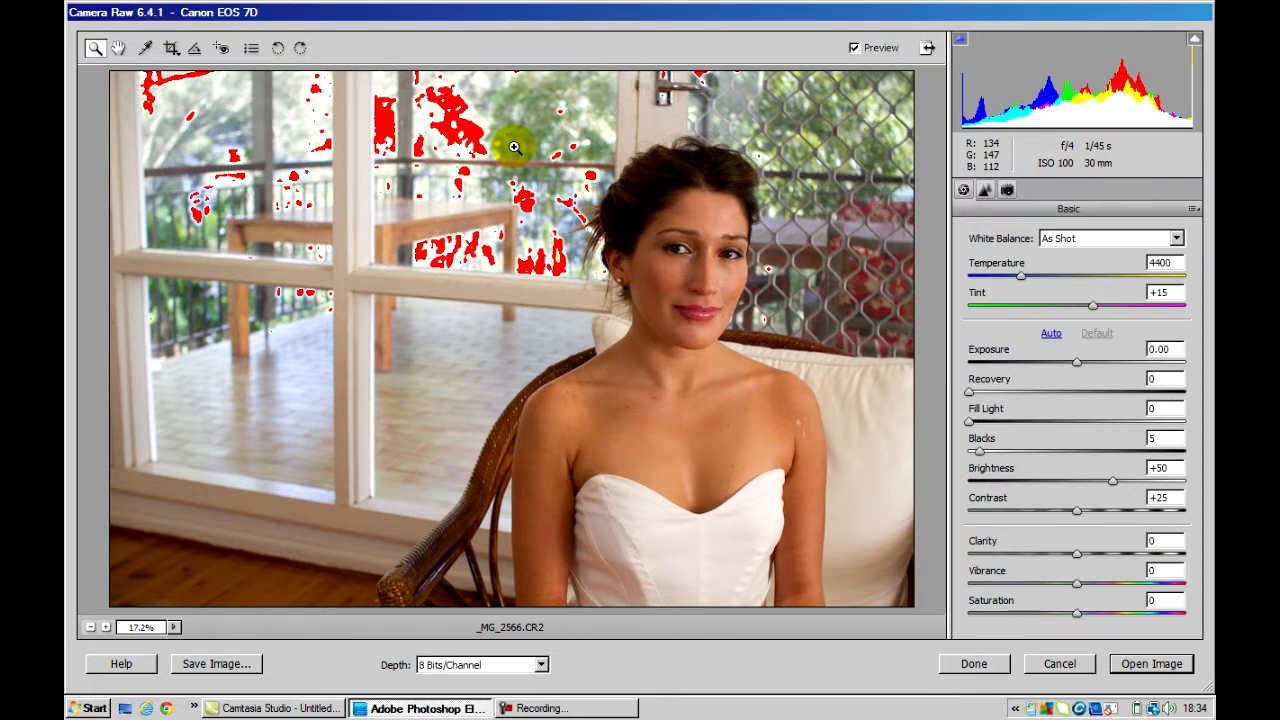
key("Escape")
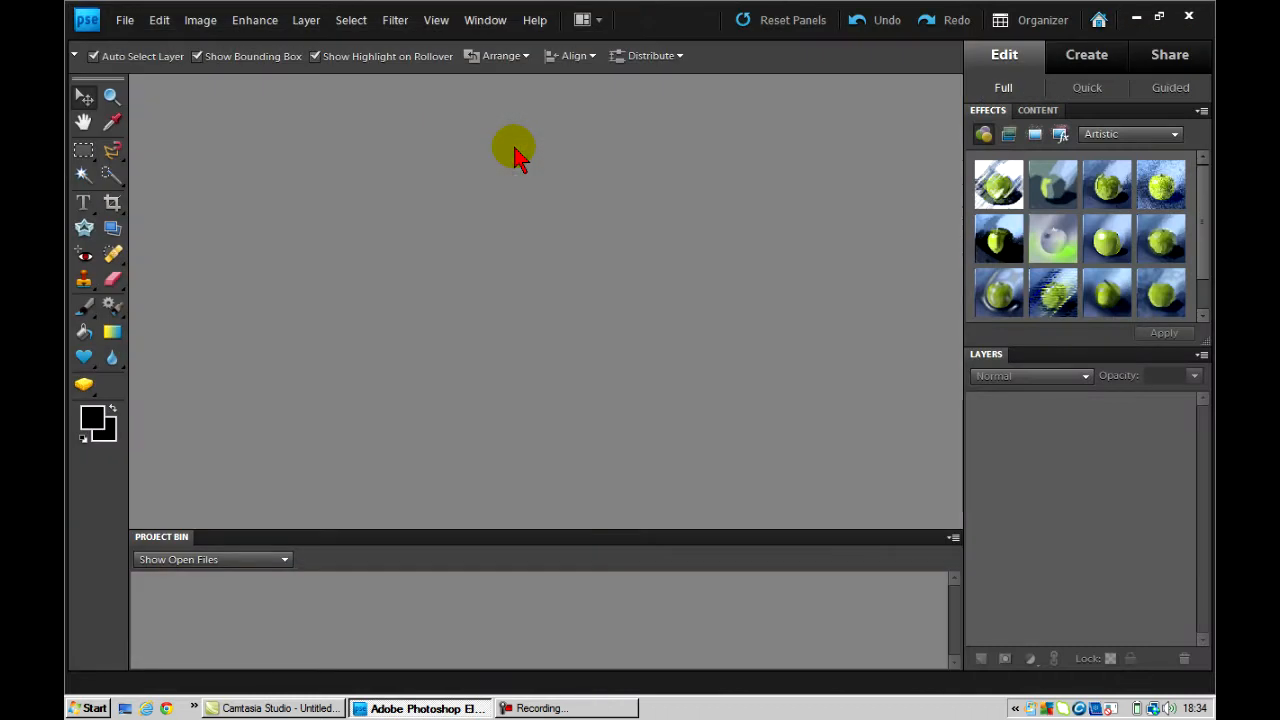
Open _MG_2566.JPG from the ebay folder with Open As, using the Camera Raw format
left_click(125, 22)
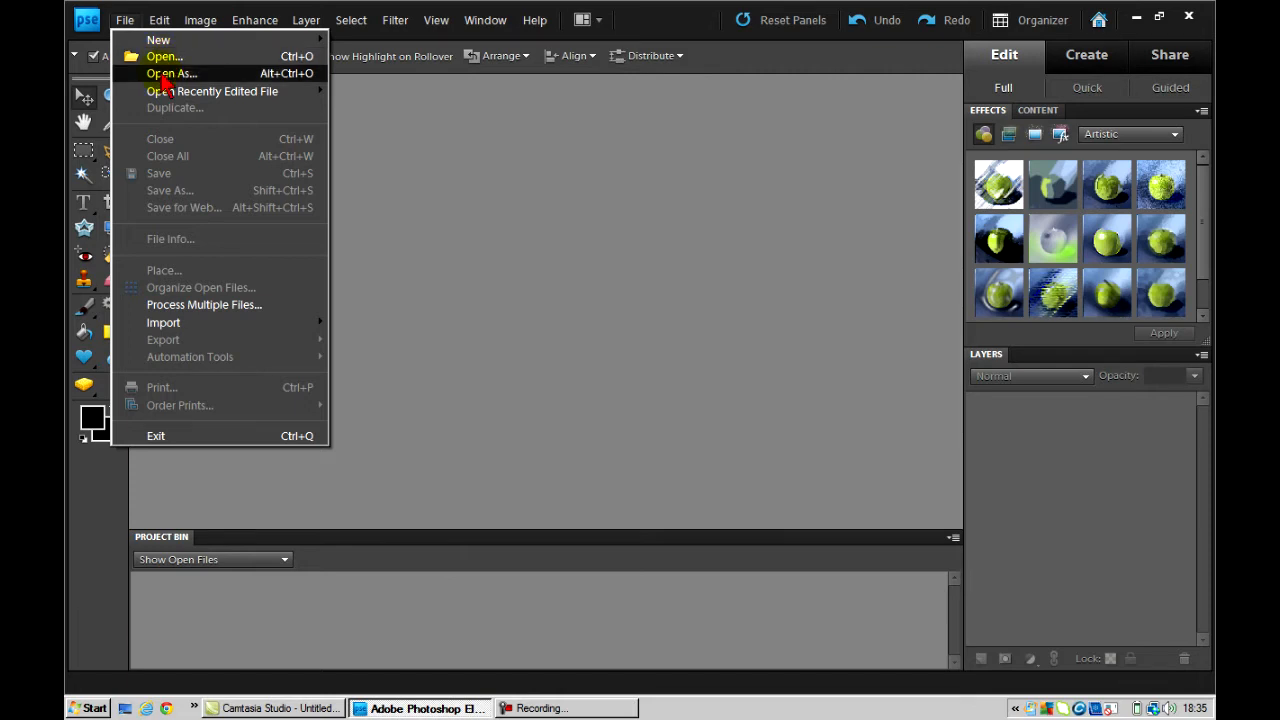
left_click(160, 76)
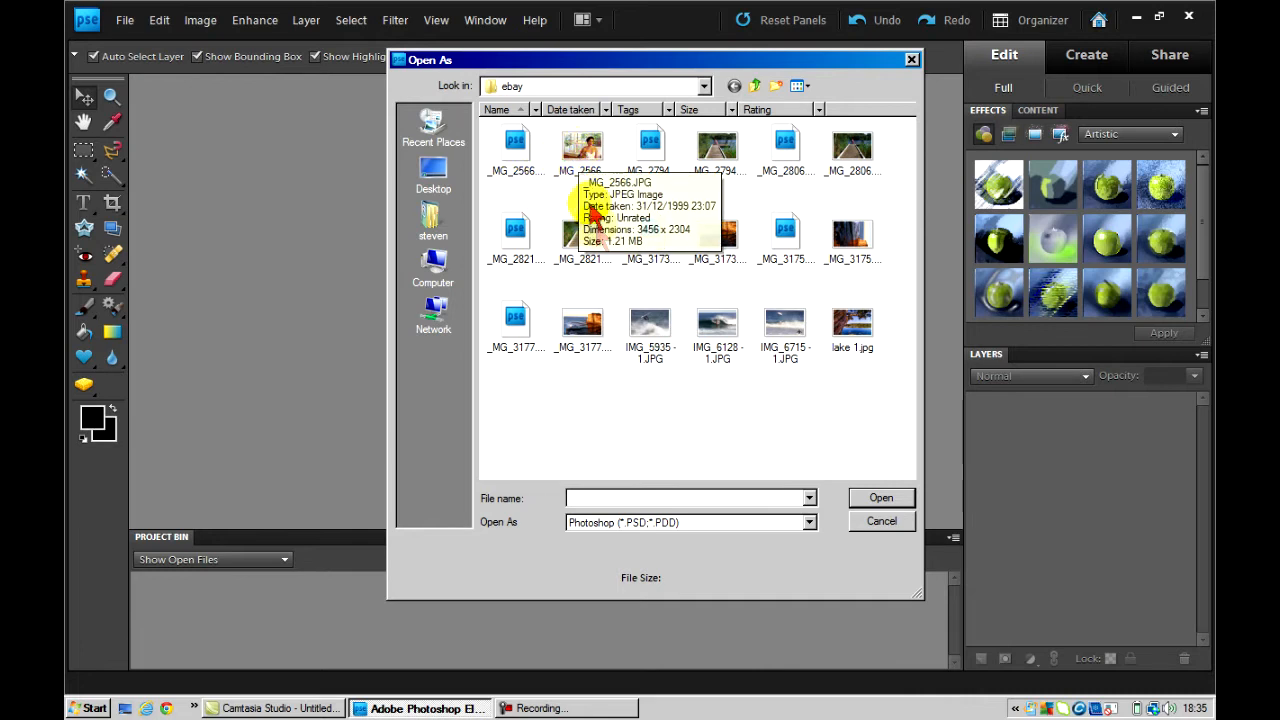
left_click(810, 524)
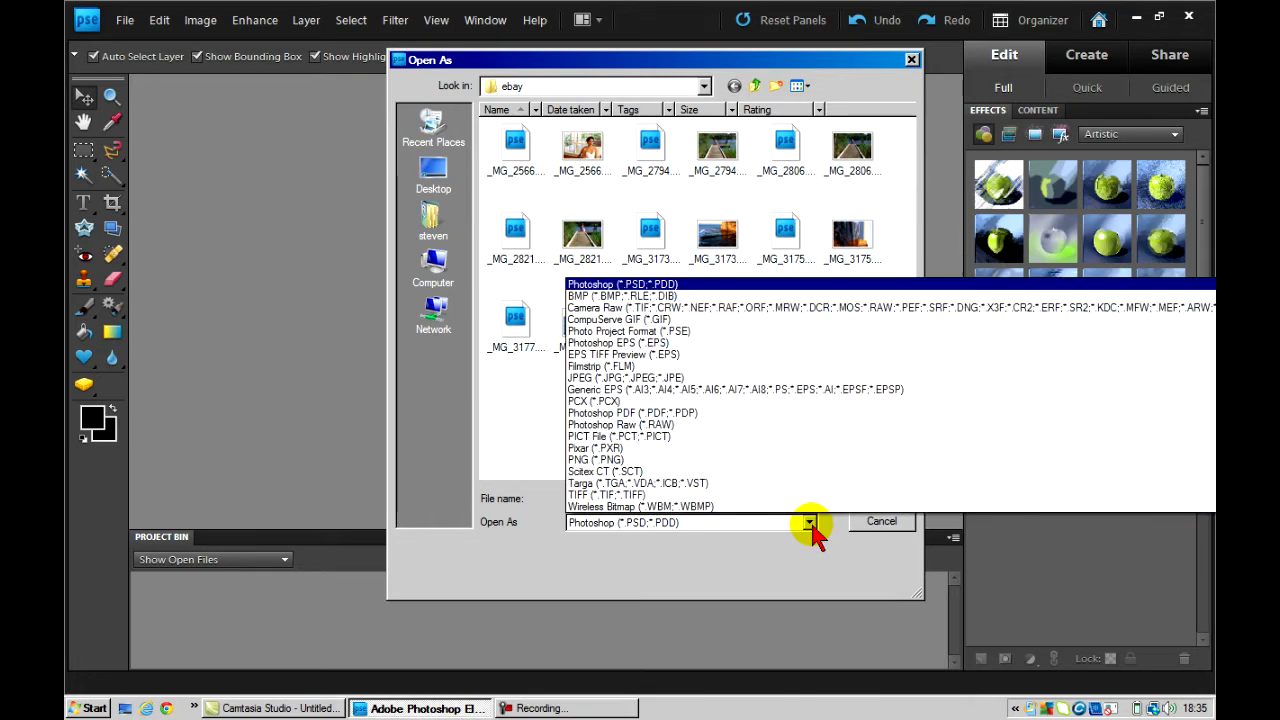
left_click(720, 308)
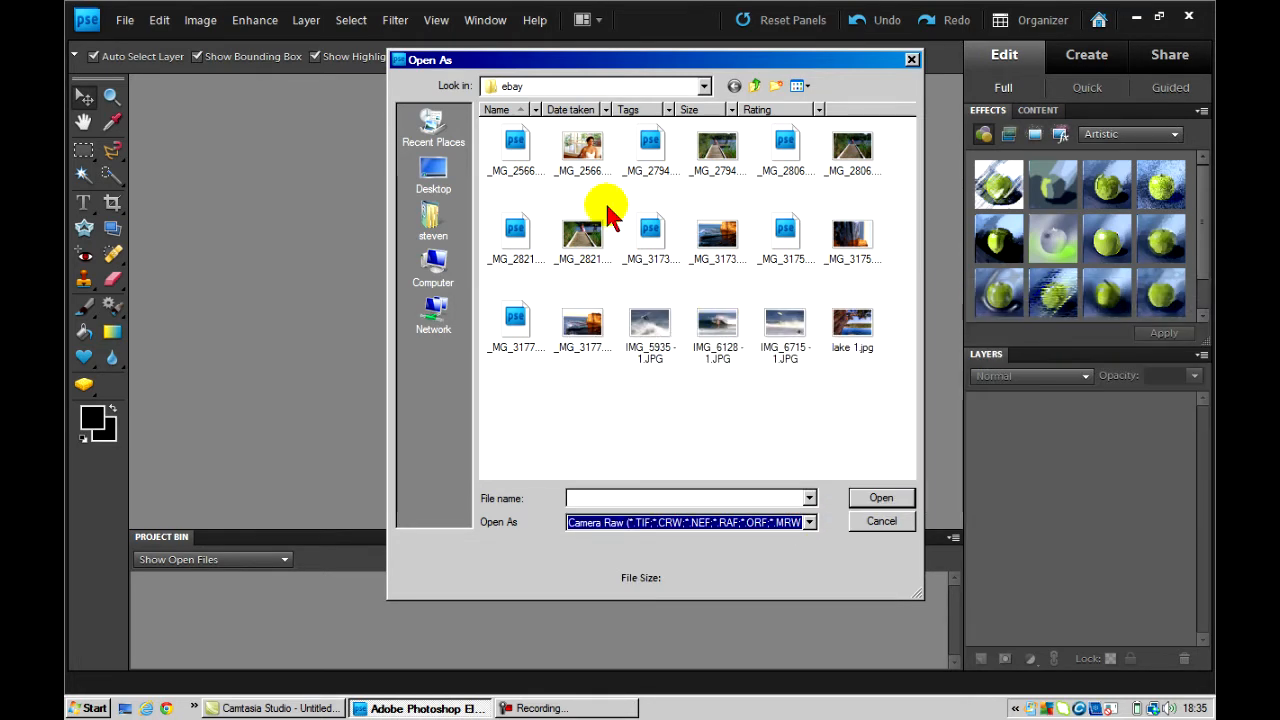
double_click(579, 145)
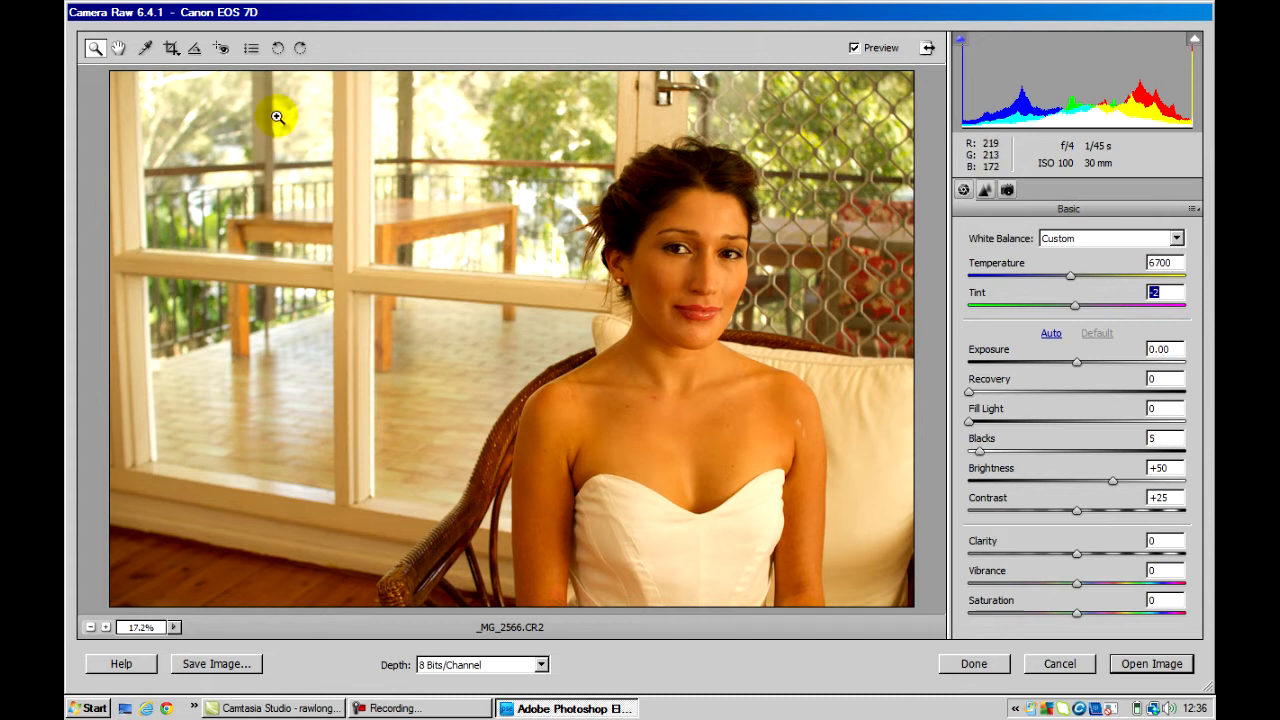
Sample the white door frame below the handle with the White Balance tool and raise the Temperature to 7200
left_click(146, 50)
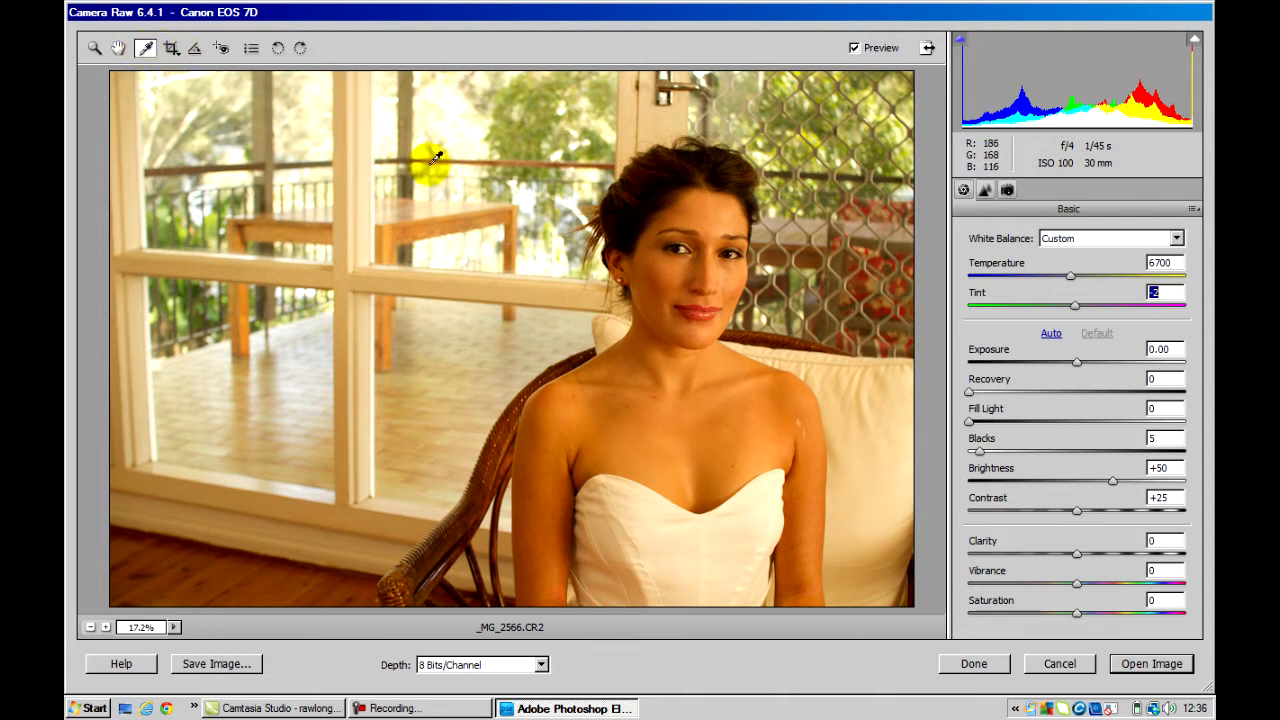
left_click(667, 121)
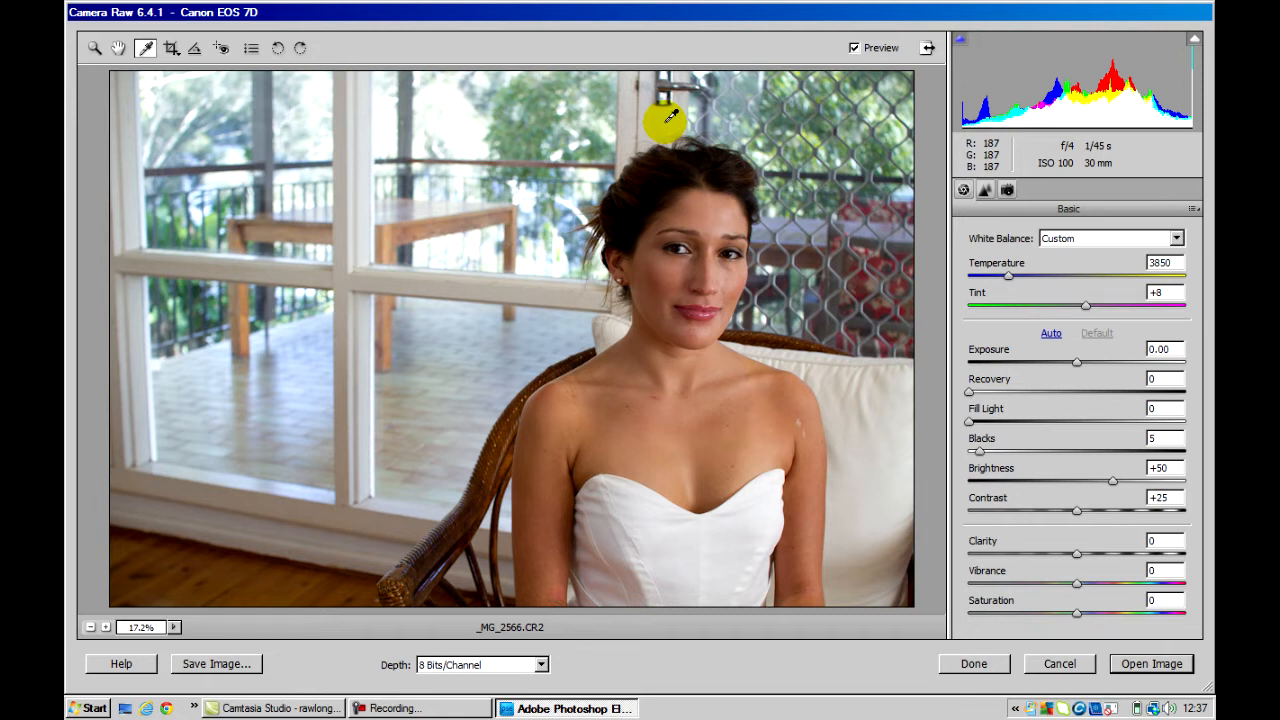
left_click(1010, 280)
left_click_drag(1010, 278, 1083, 278)
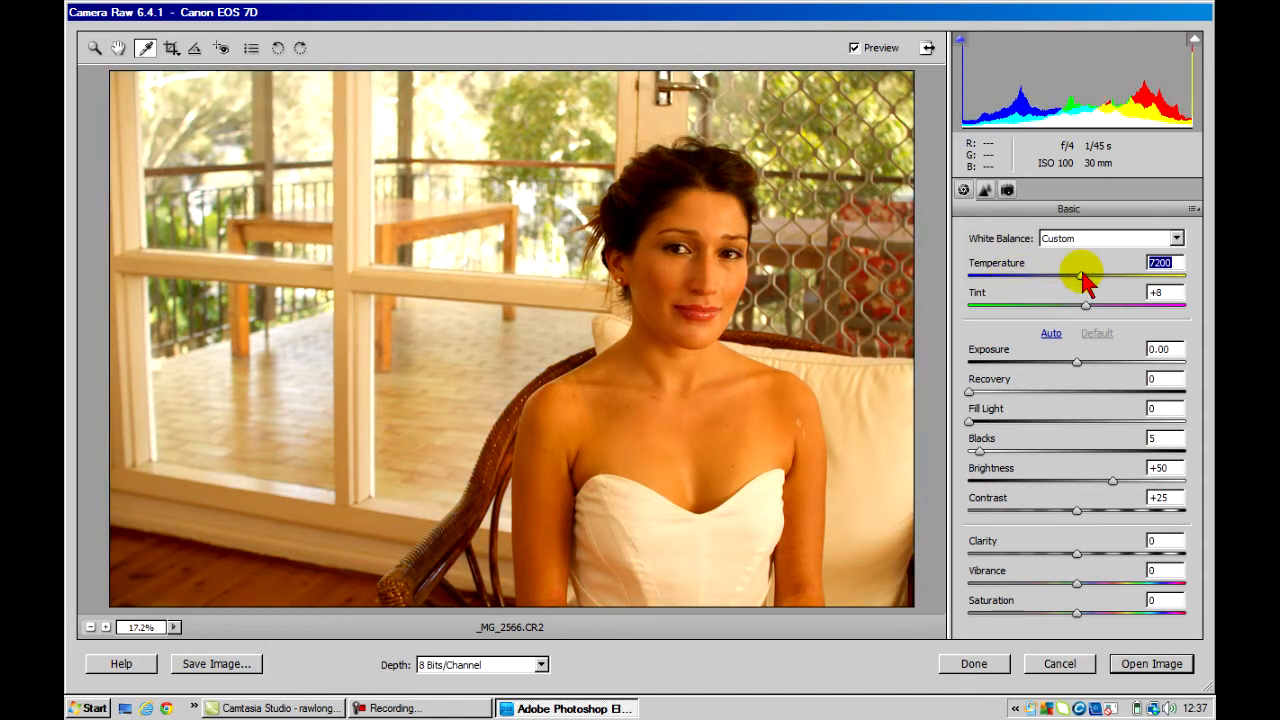
Try the Flash, Tungsten and Cloudy white balance presets on the portrait
left_click(1178, 240)
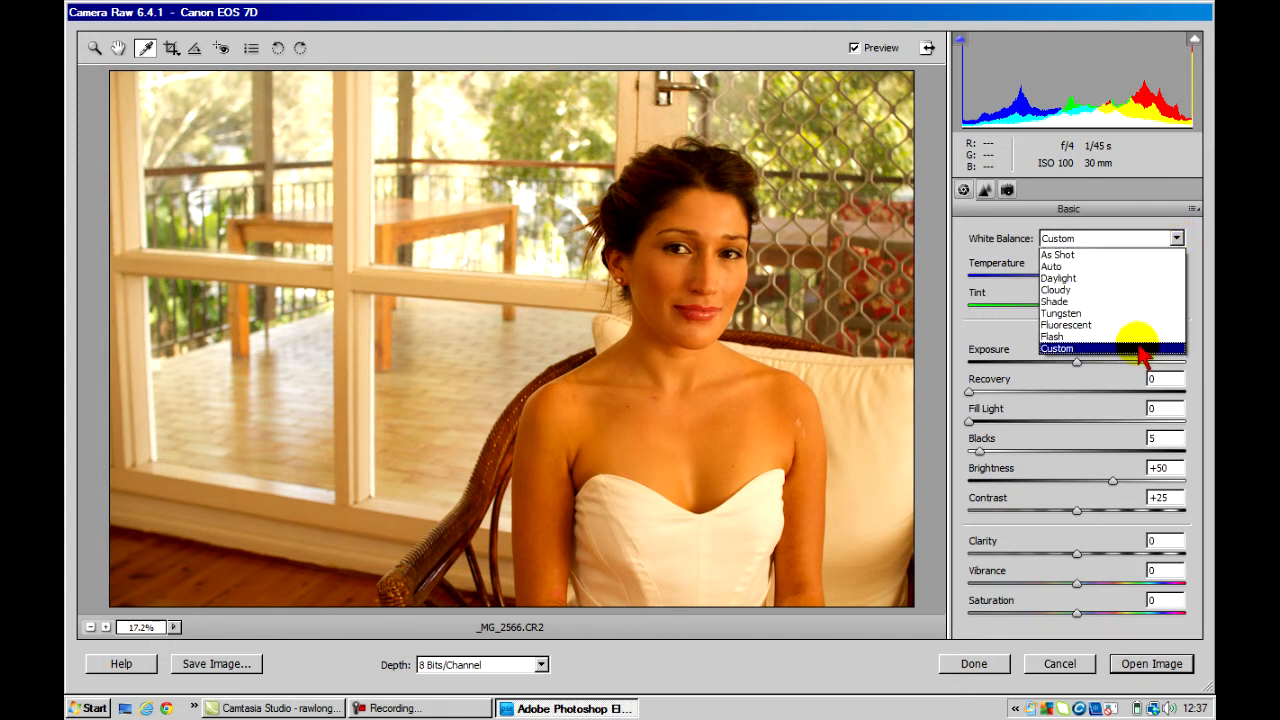
left_click(1135, 337)
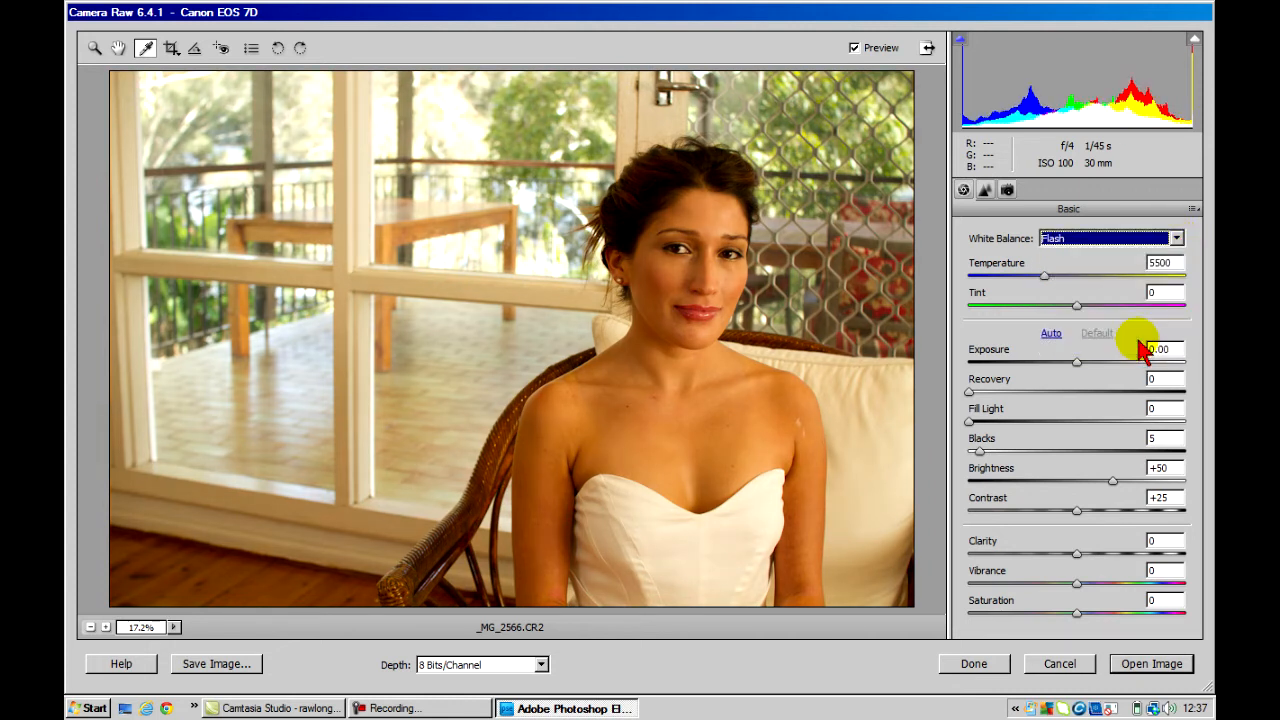
left_click(1176, 240)
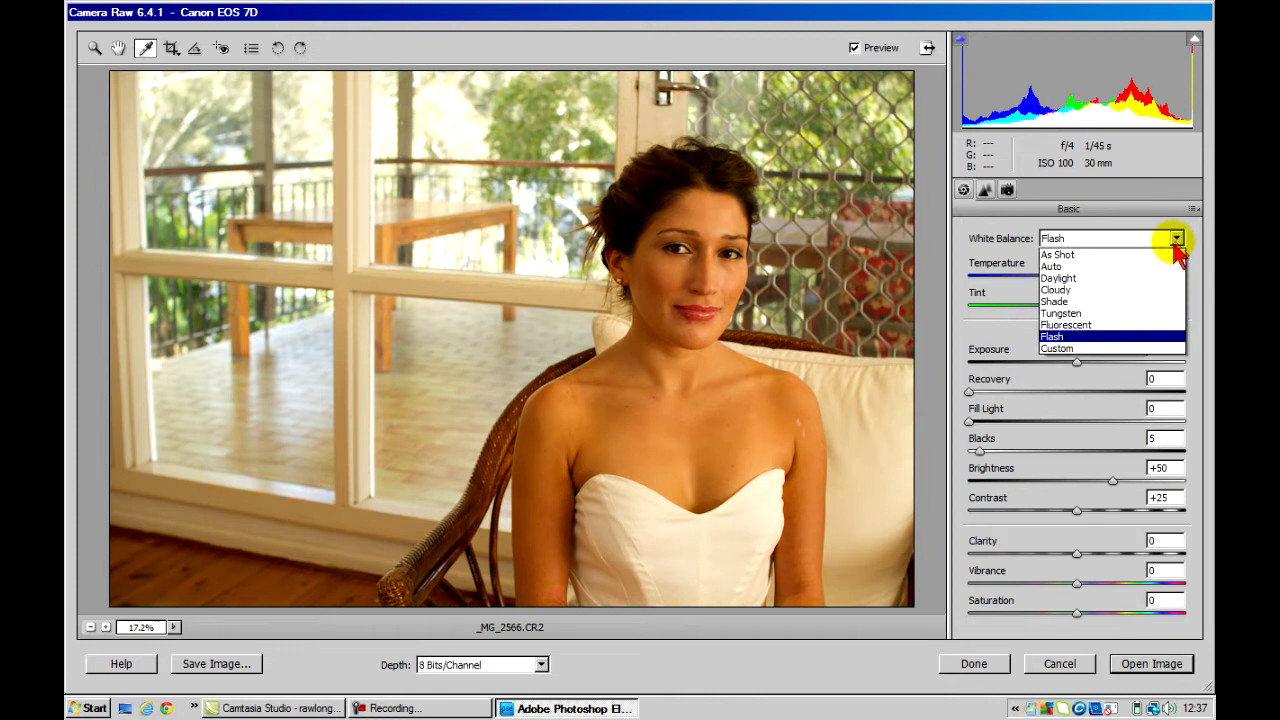
left_click(1158, 315)
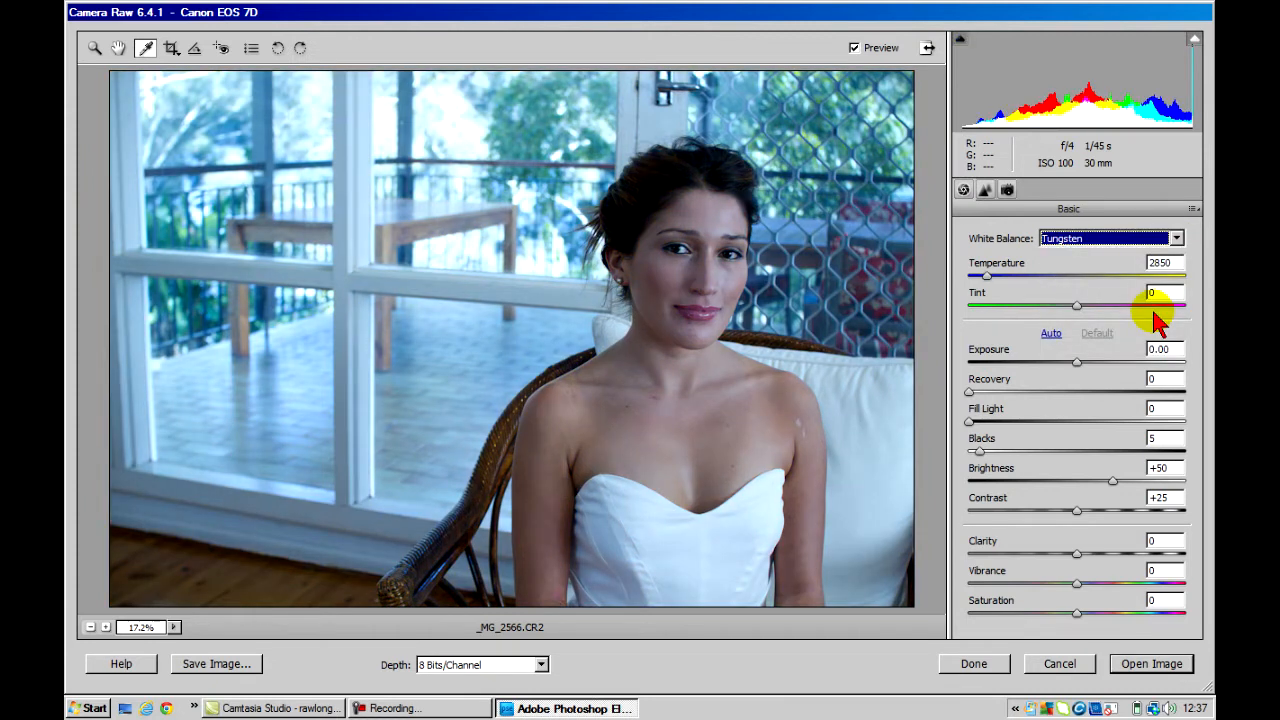
left_click(1176, 240)
left_click(1160, 290)
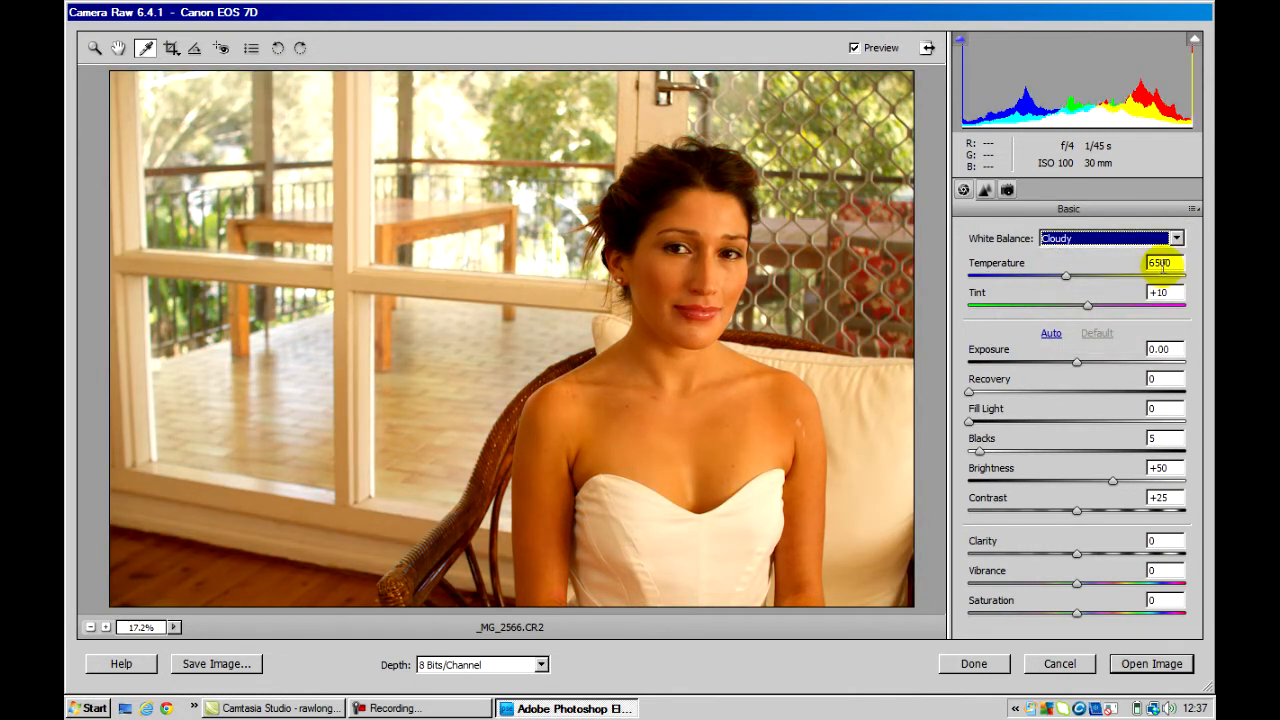
Return the white balance to As Shot, try a much warmer Temperature of 7450, and settle on 4550
left_click(1176, 240)
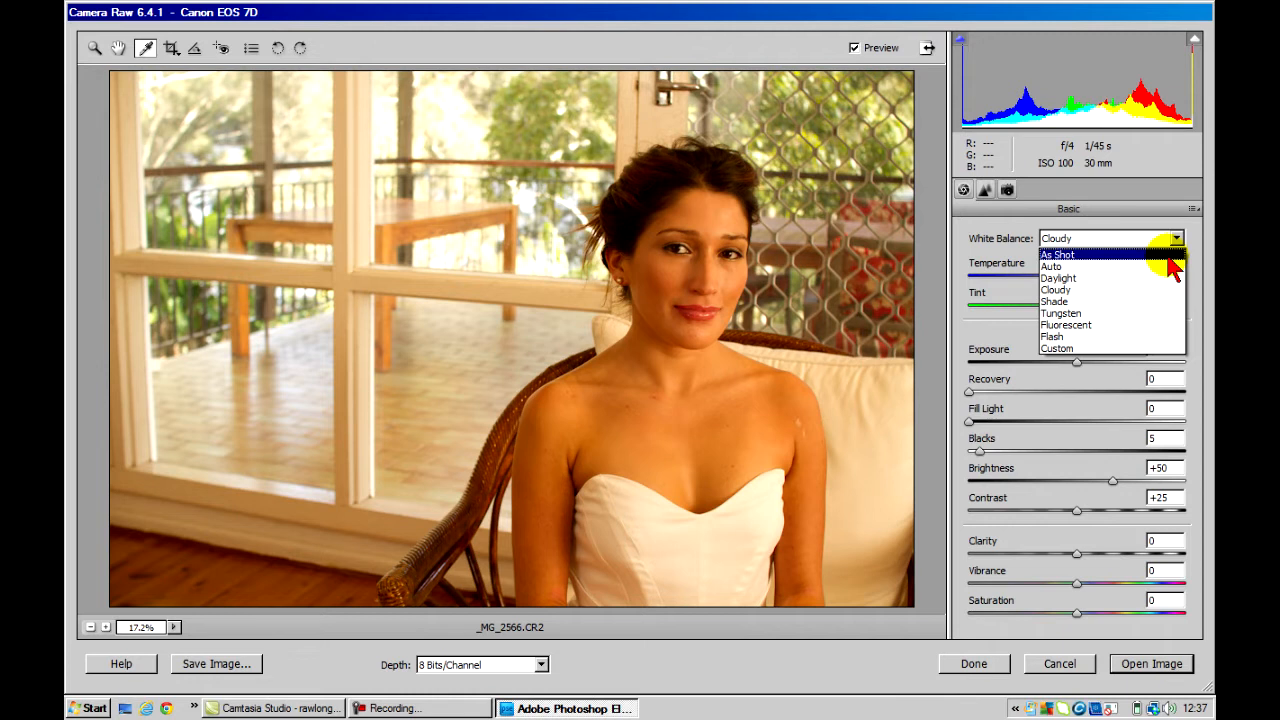
left_click(1165, 252)
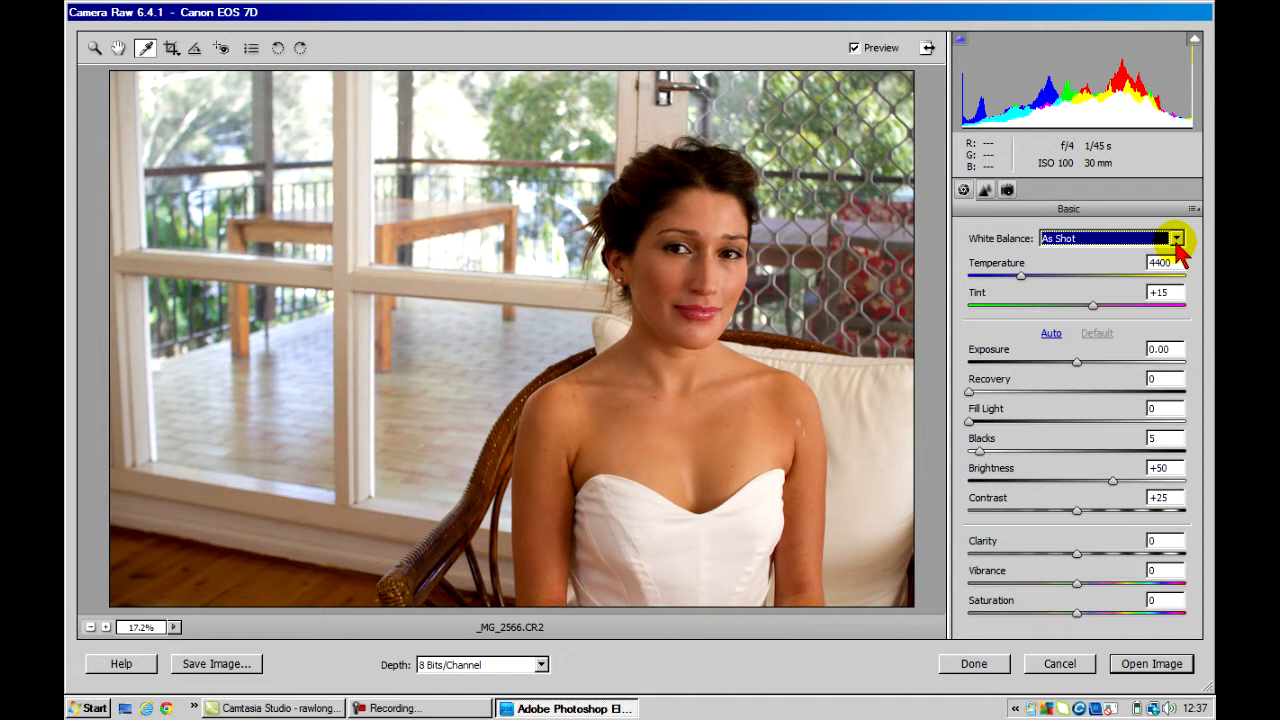
left_click_drag(1021, 277, 1090, 298)
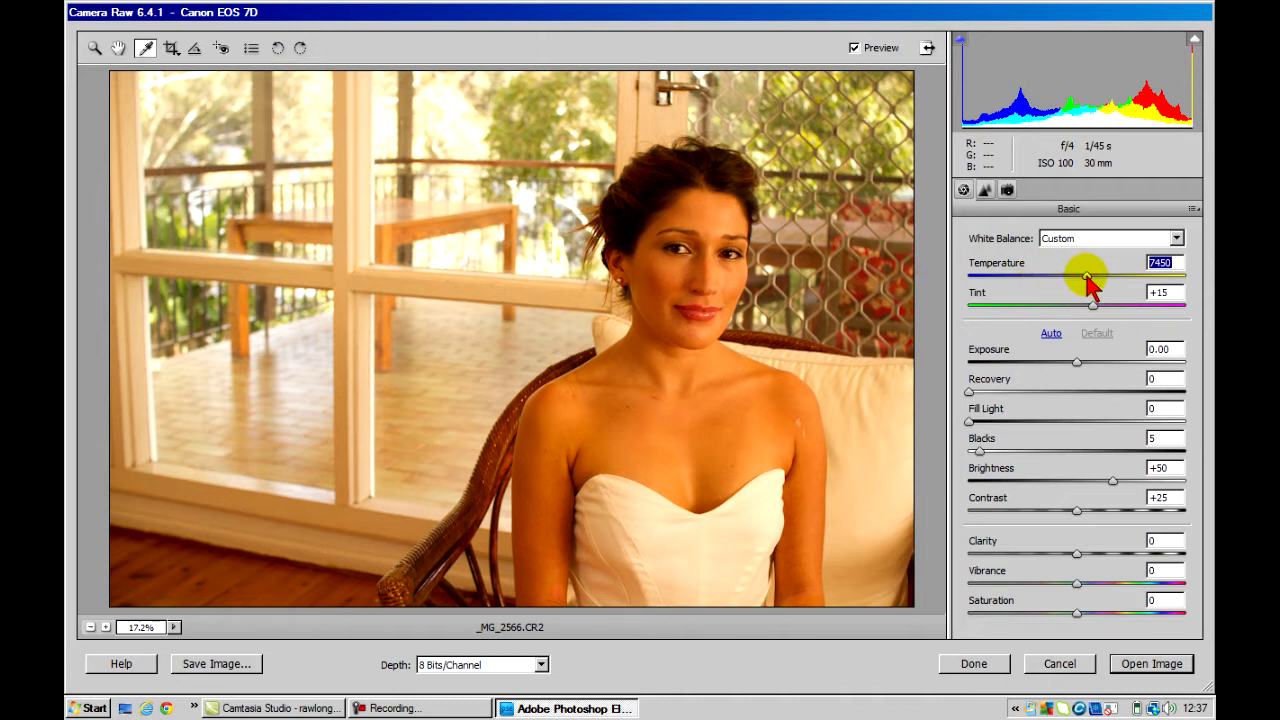
left_click_drag(1089, 281, 1025, 287)
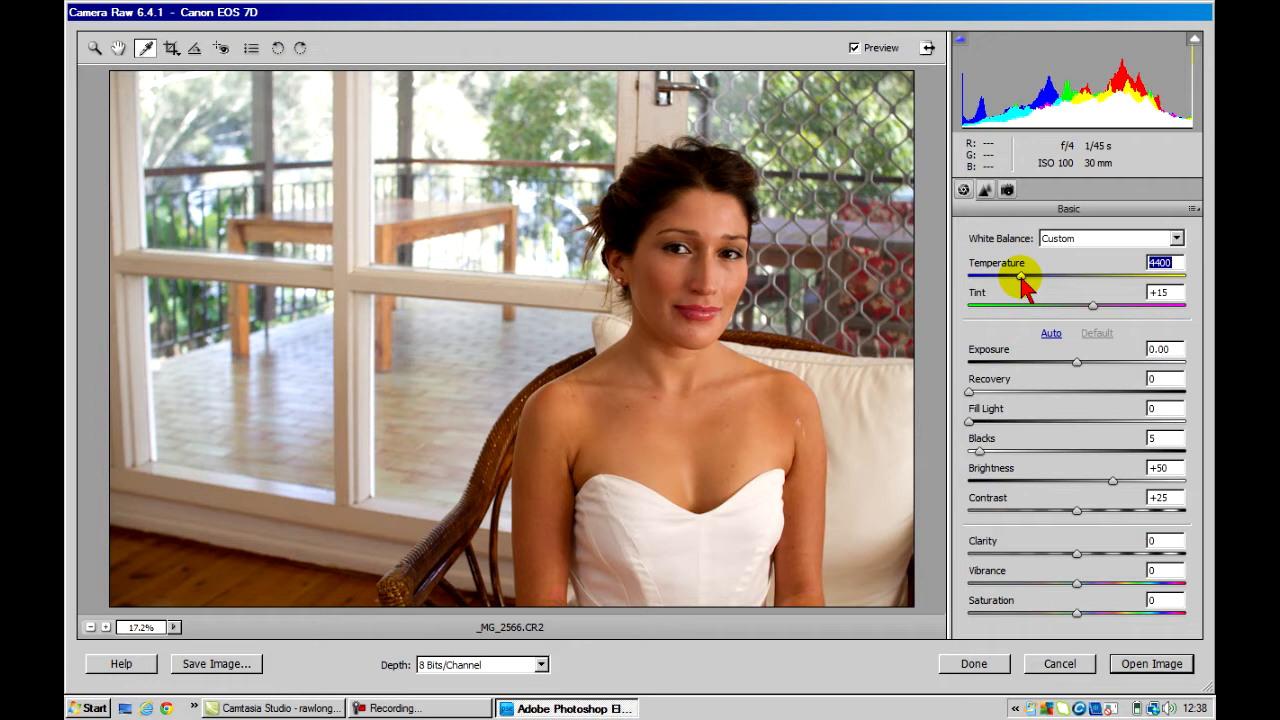
left_click_drag(1022, 280, 1025, 281)
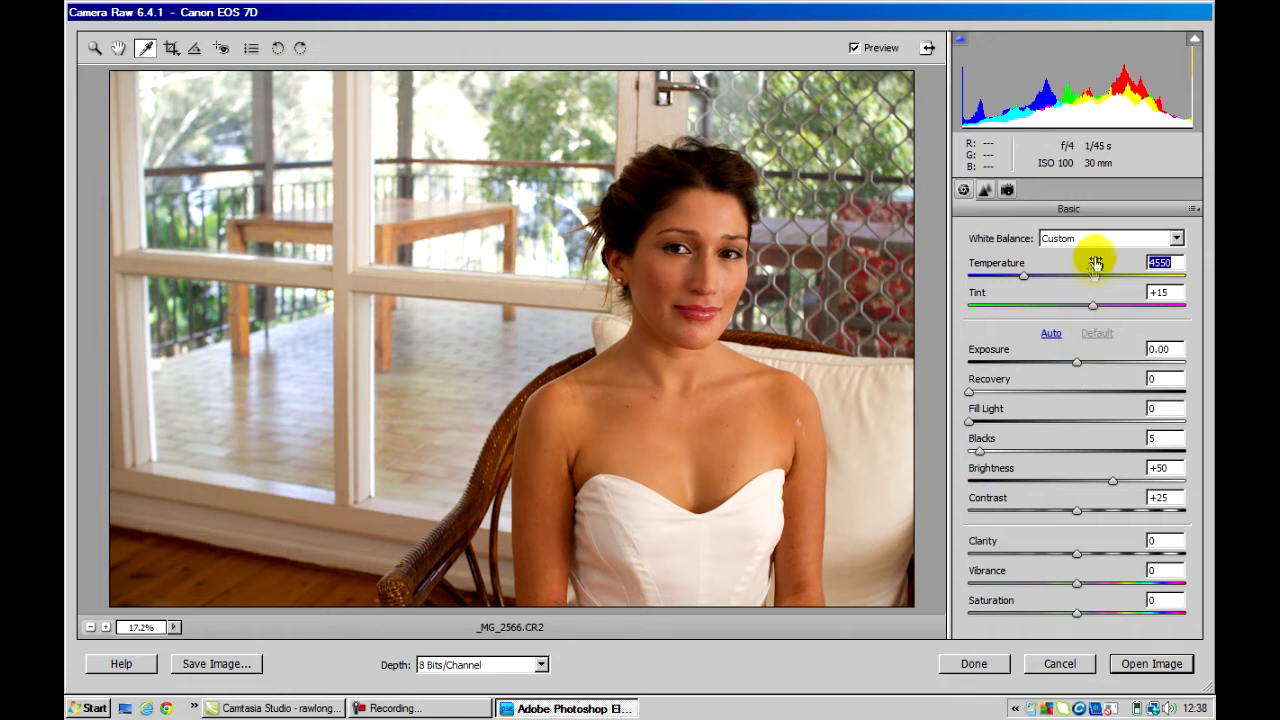
Turn on the highlight and shadow clipping warnings, select the Hand tool, and raise Blacks to 20
left_click(1196, 42)
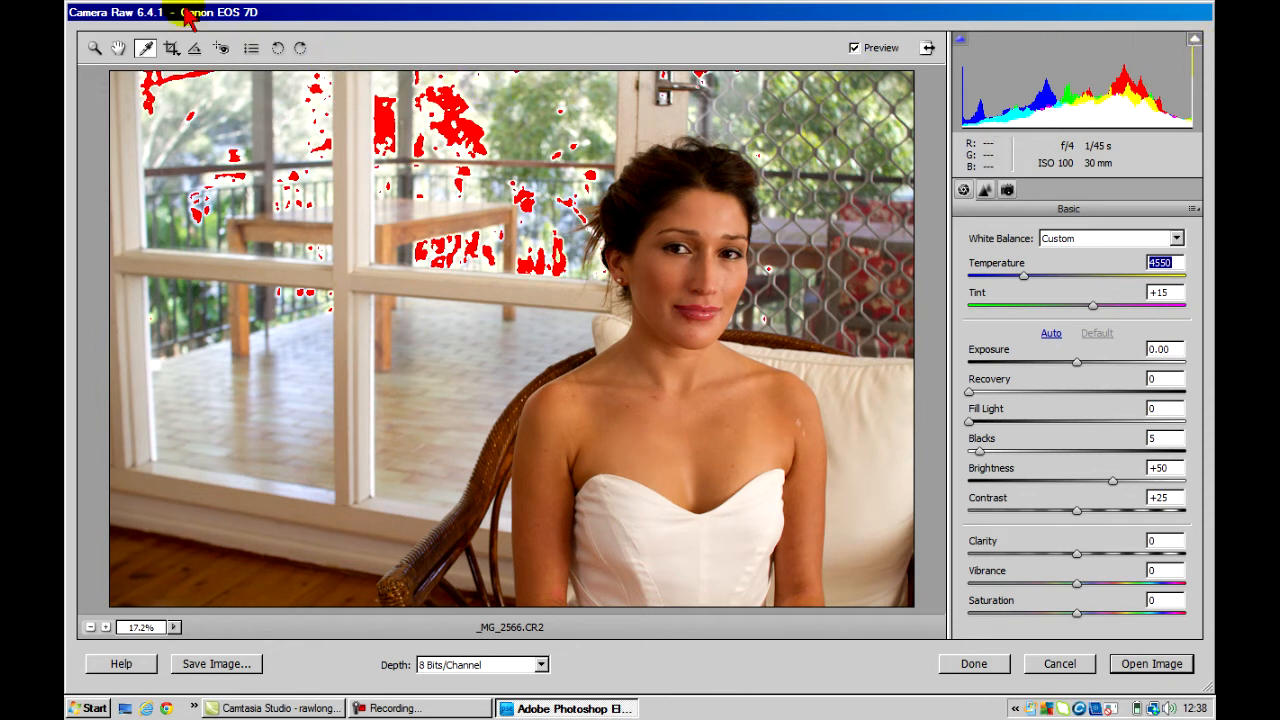
left_click(118, 47)
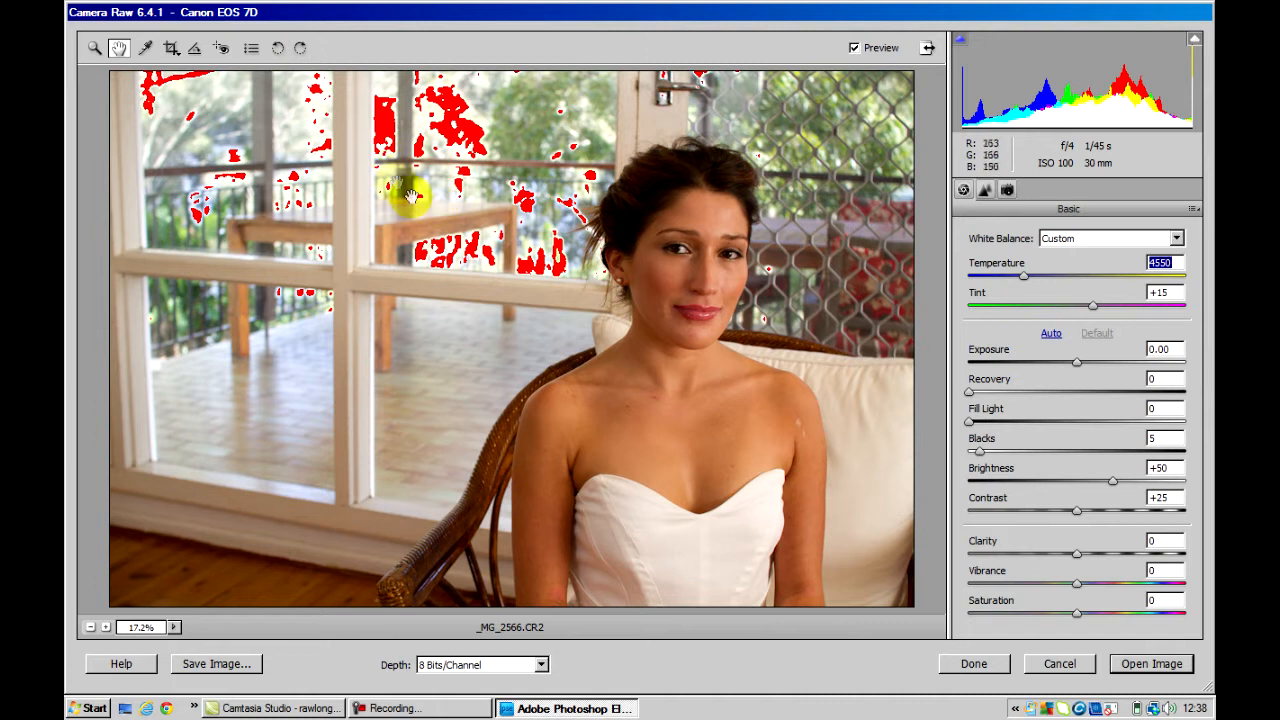
left_click(962, 42)
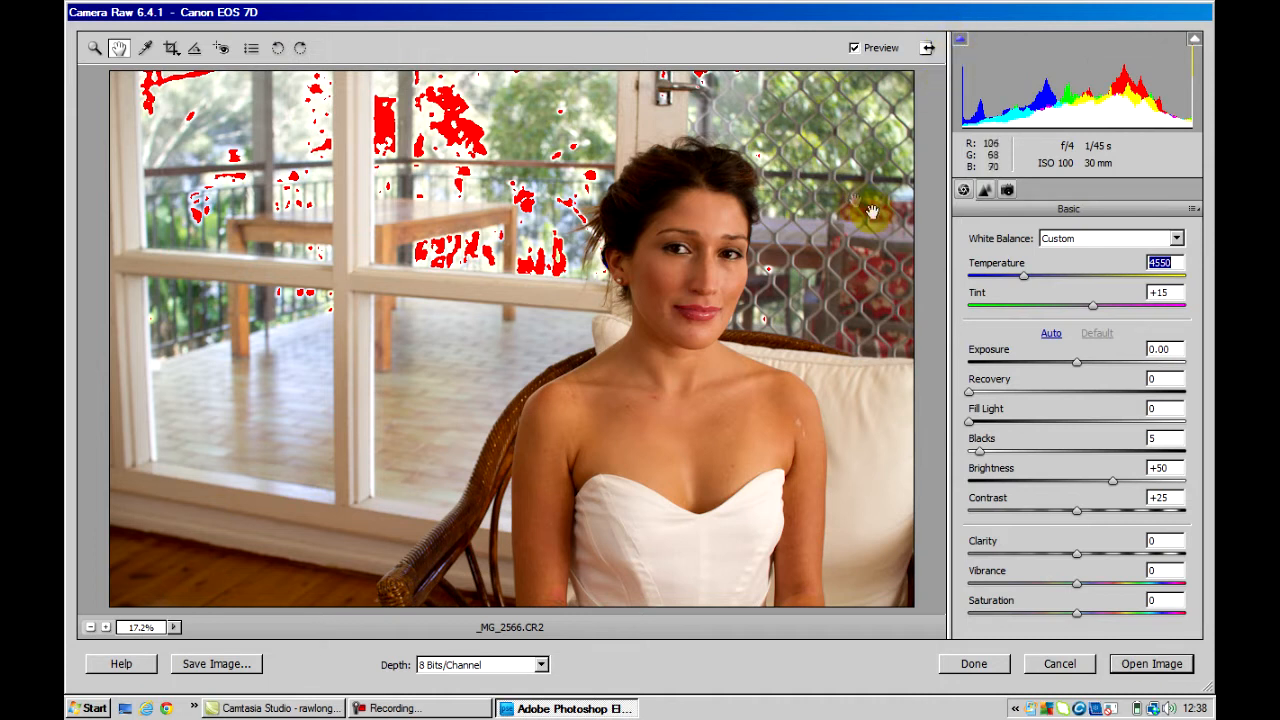
left_click_drag(984, 454, 1018, 458)
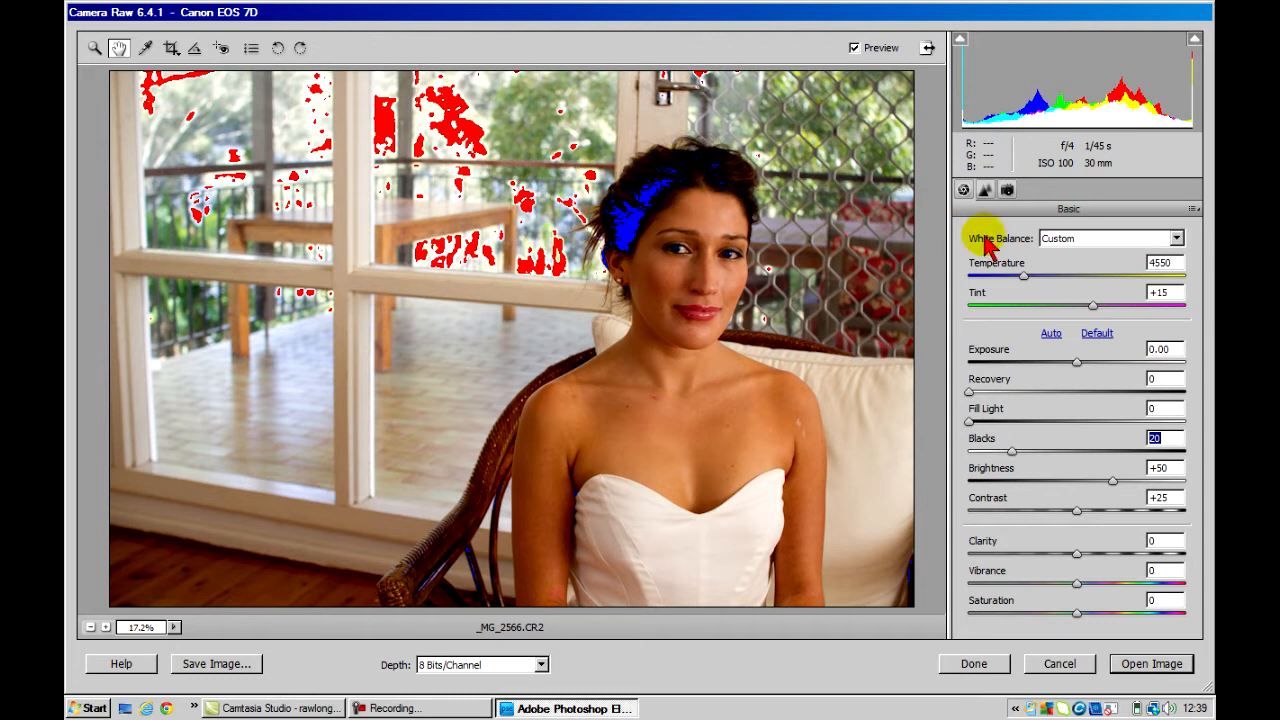
Lower Exposure to -0.50 and raise Recovery to 46 to reduce the clipped highlights
left_click(1076, 362, "alt")
left_click_drag(1080, 370, 1066, 368)
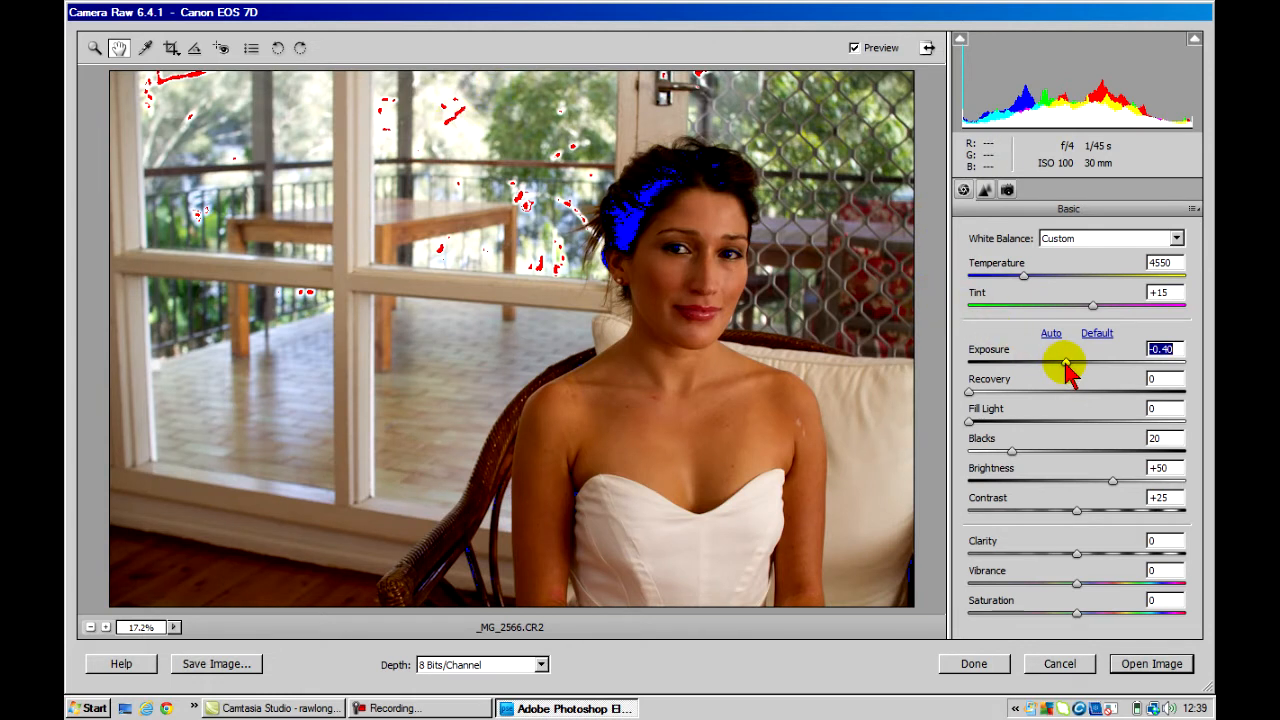
left_click_drag(1068, 370, 1071, 372)
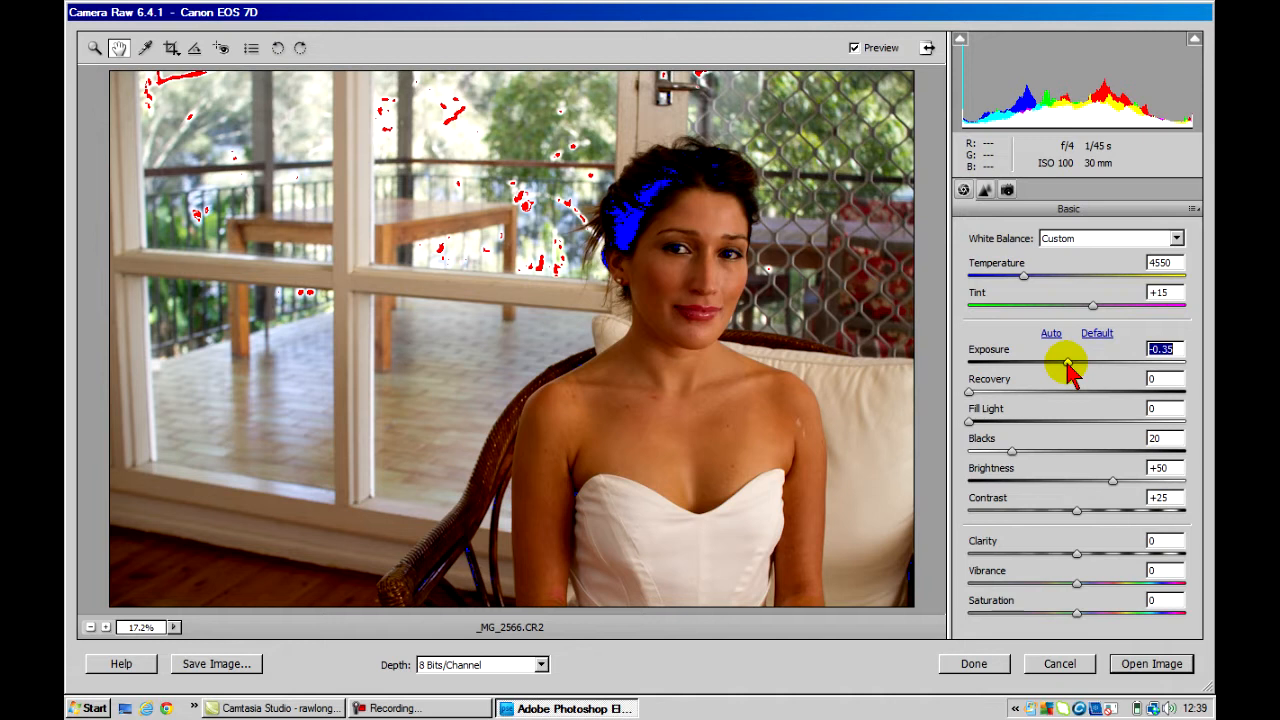
left_click_drag(1071, 372, 1063, 368)
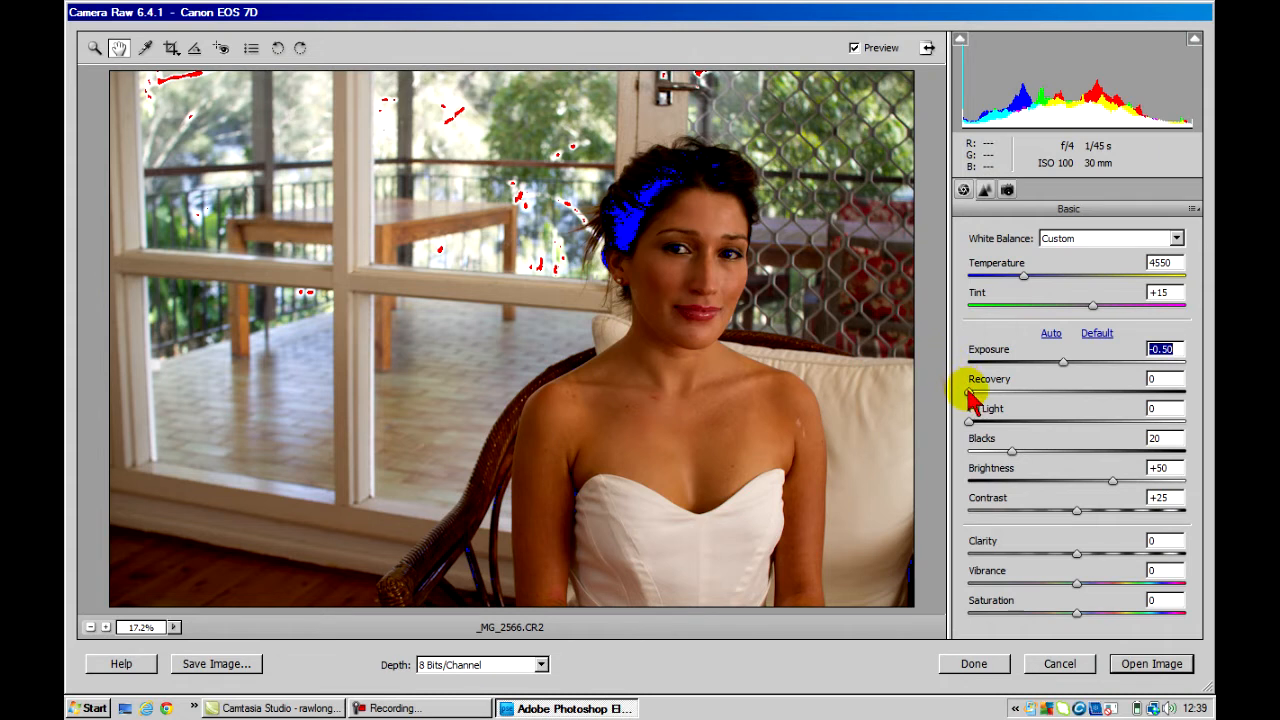
left_click_drag(969, 392, 1066, 385)
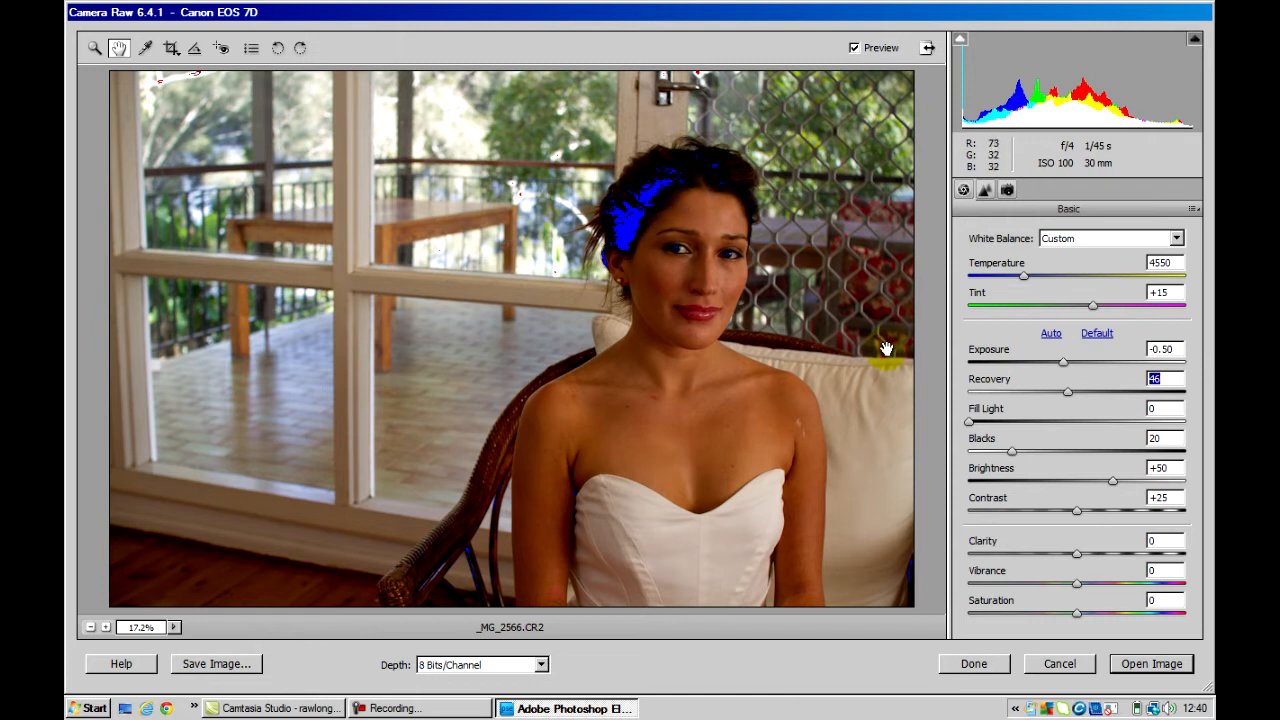
Reduce Blacks to 18 and raise Fill Light to 40 to lighten the shadows
left_click_drag(1016, 455, 1010, 452)
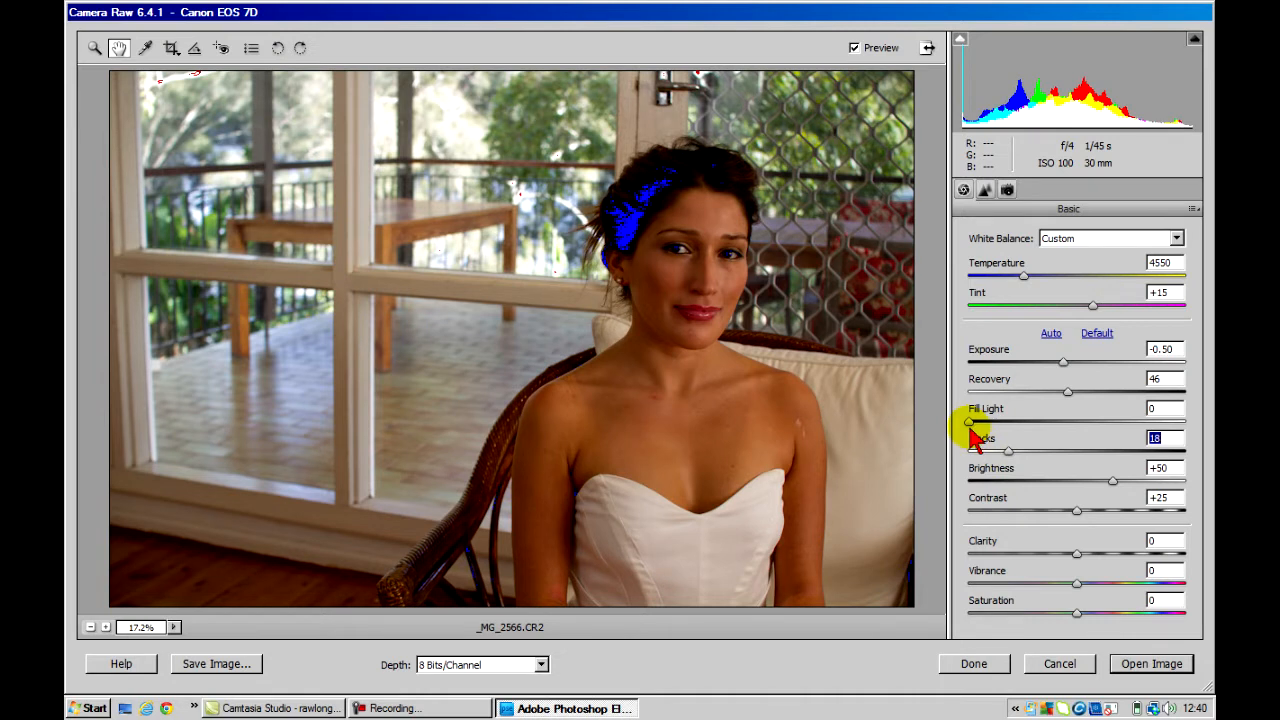
left_click(970, 421)
left_click_drag(970, 422, 1060, 405)
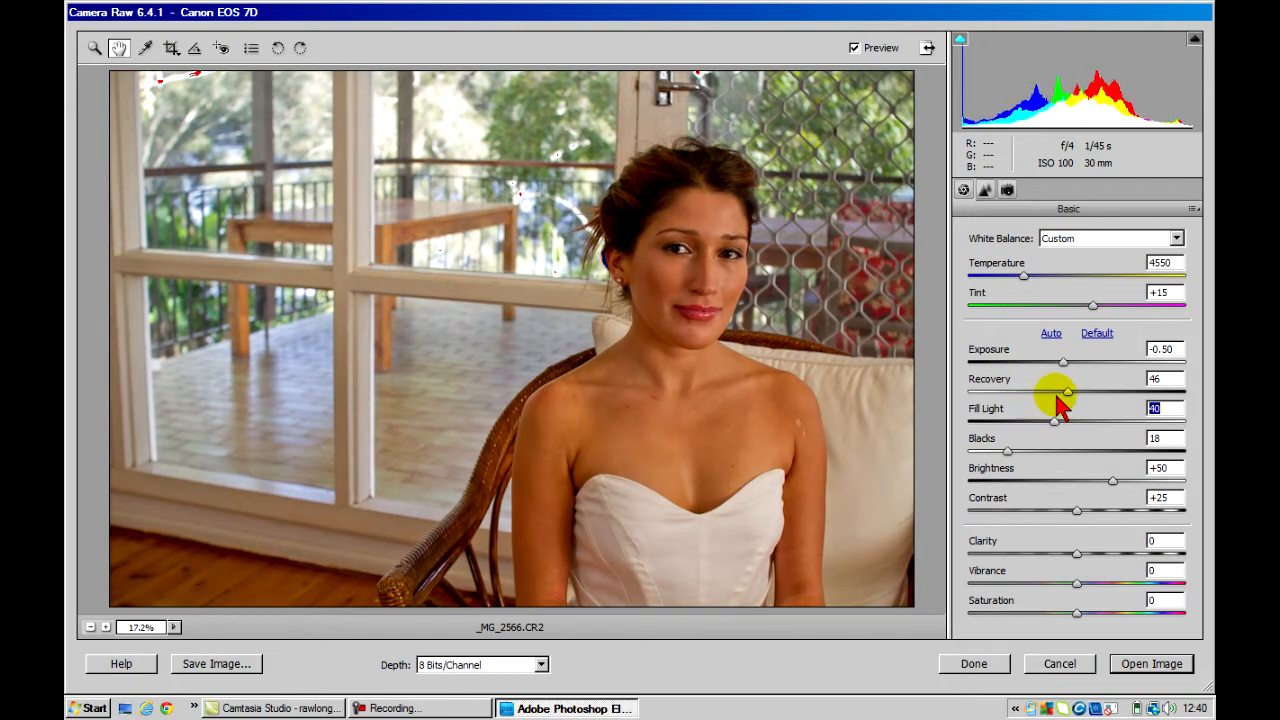
Check the shadow clipping while adjusting Blacks and set it to 24
left_click(1010, 452, "alt")
left_click_drag(1012, 458, 1021, 458)
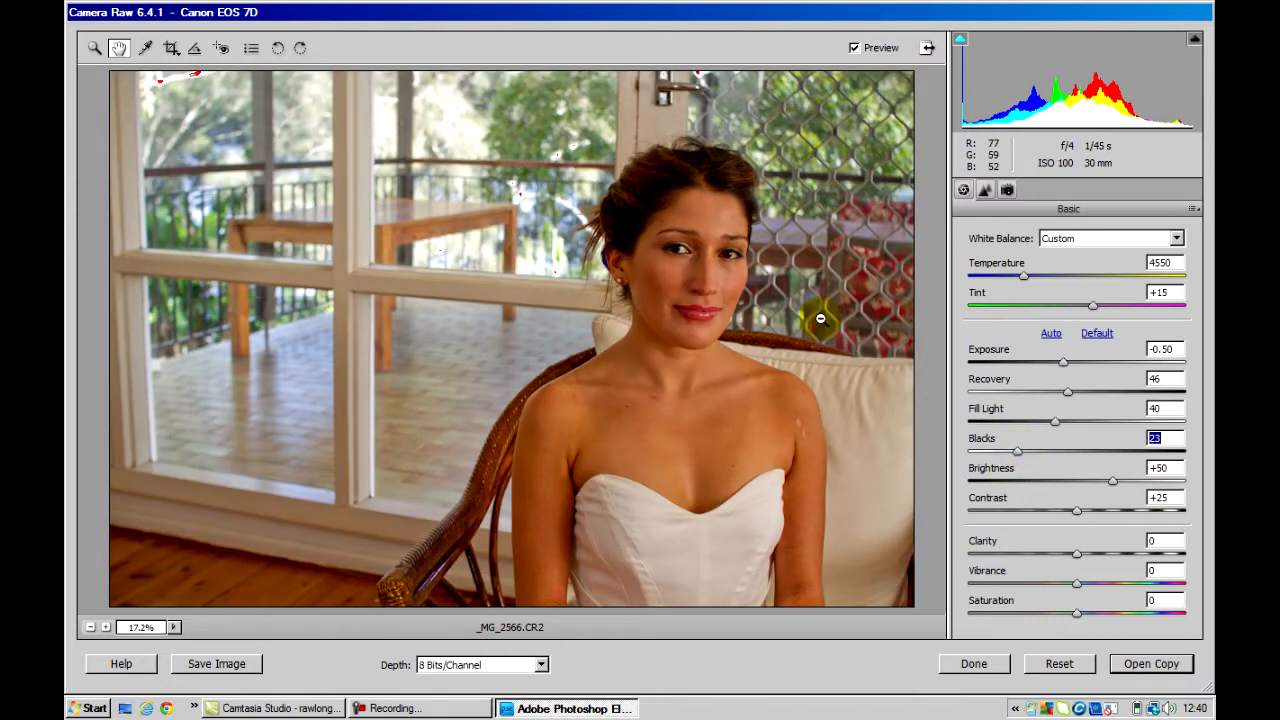
left_click_drag(1018, 458, 1018, 463)
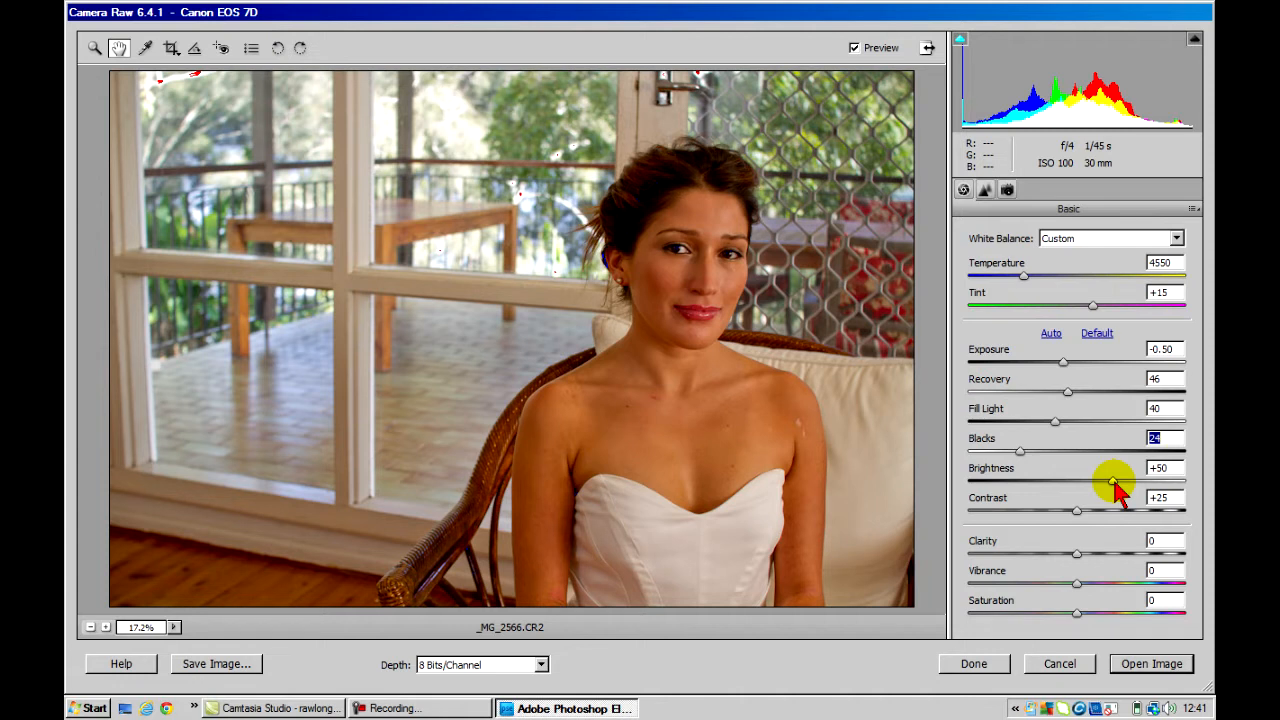
Raise Brightness to +65 and Contrast to +46
key("Tab")
left_click_drag(1117, 490, 1128, 497)
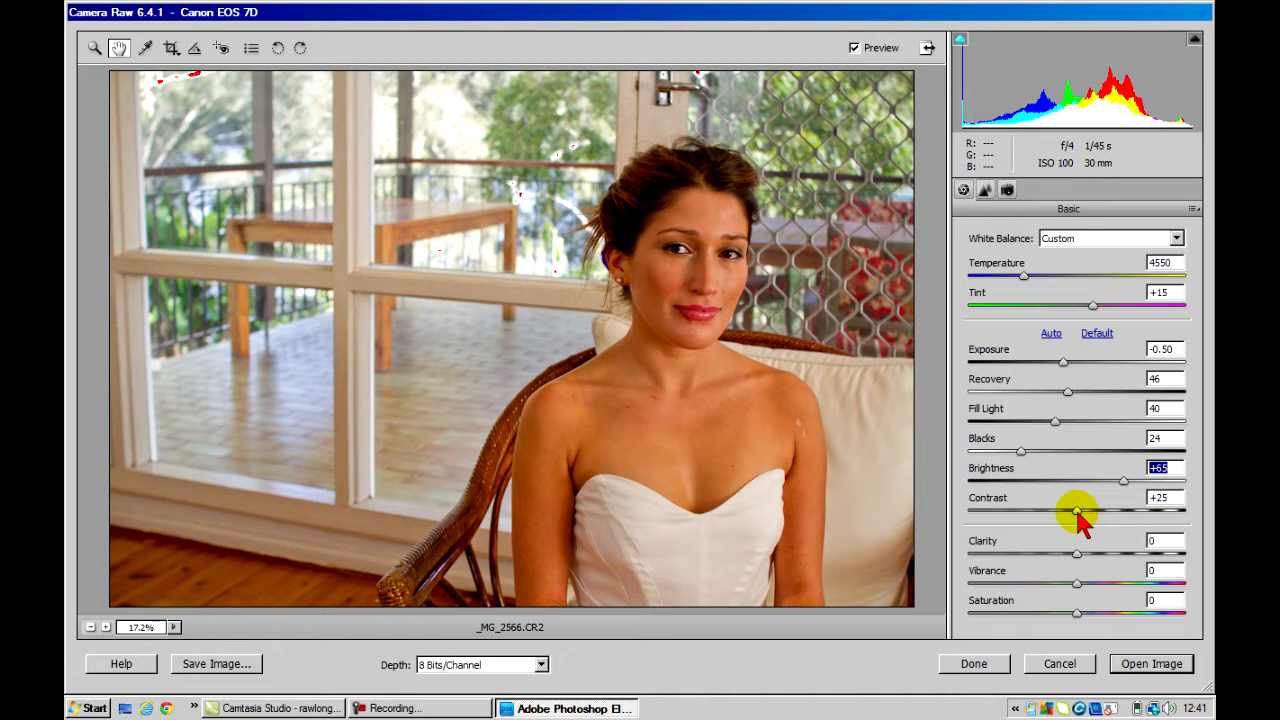
left_click_drag(1077, 512, 1084, 517)
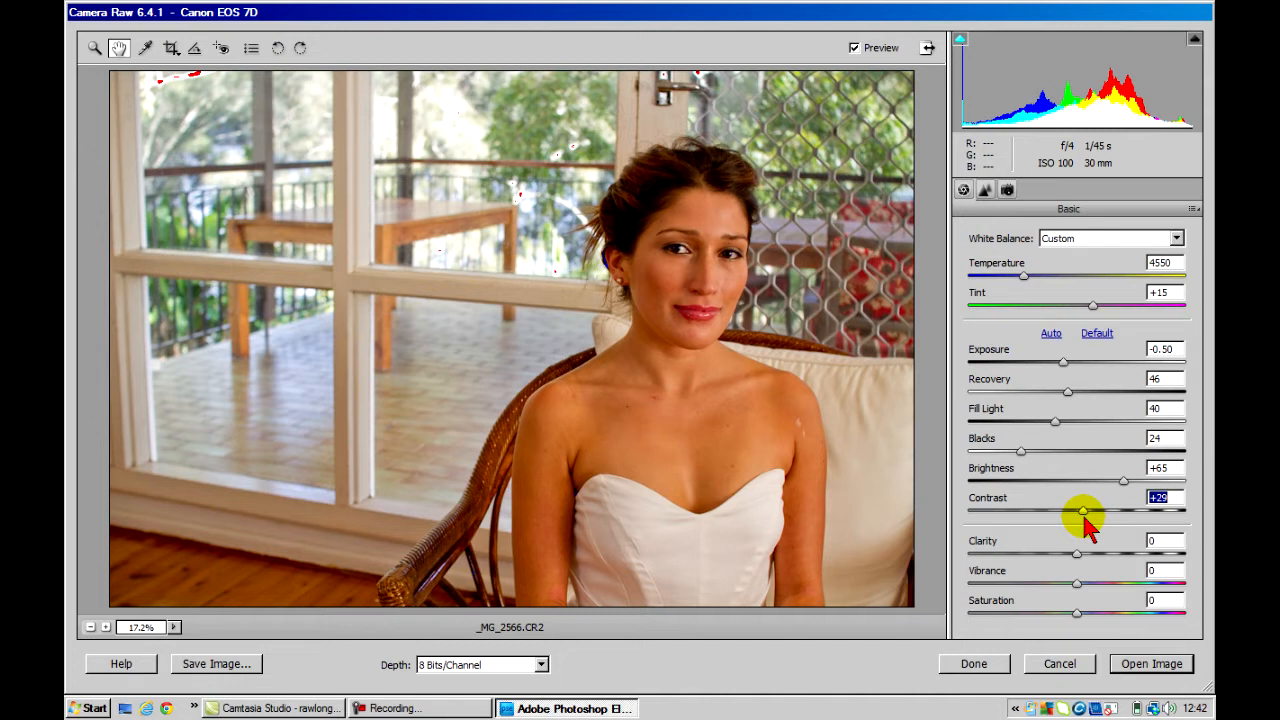
left_click_drag(1087, 527, 1088, 528)
mouse_move(1086, 516)
left_mouse_down()
mouse_move(1120, 521)
mouse_move(1108, 509)
left_mouse_up()
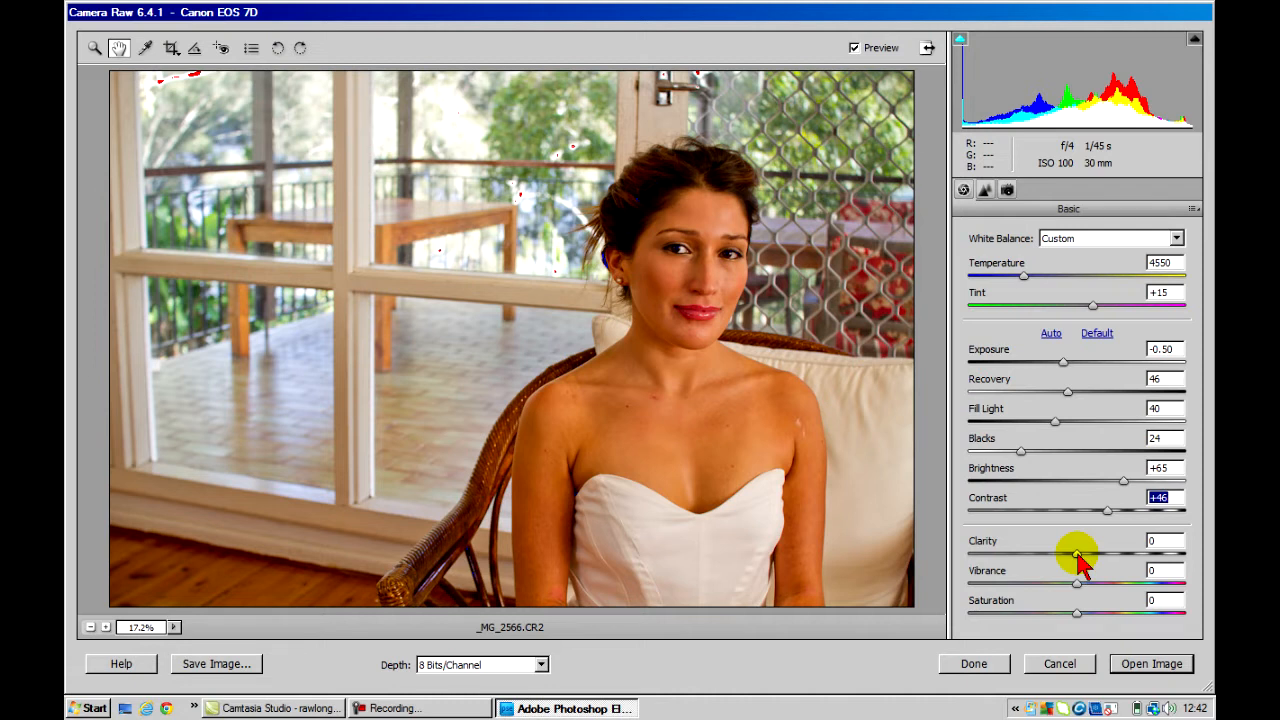
Try Clarity at +22 and -60, settle on +8, and raise Vibrance to +28
left_click_drag(1077, 554, 1101, 558)
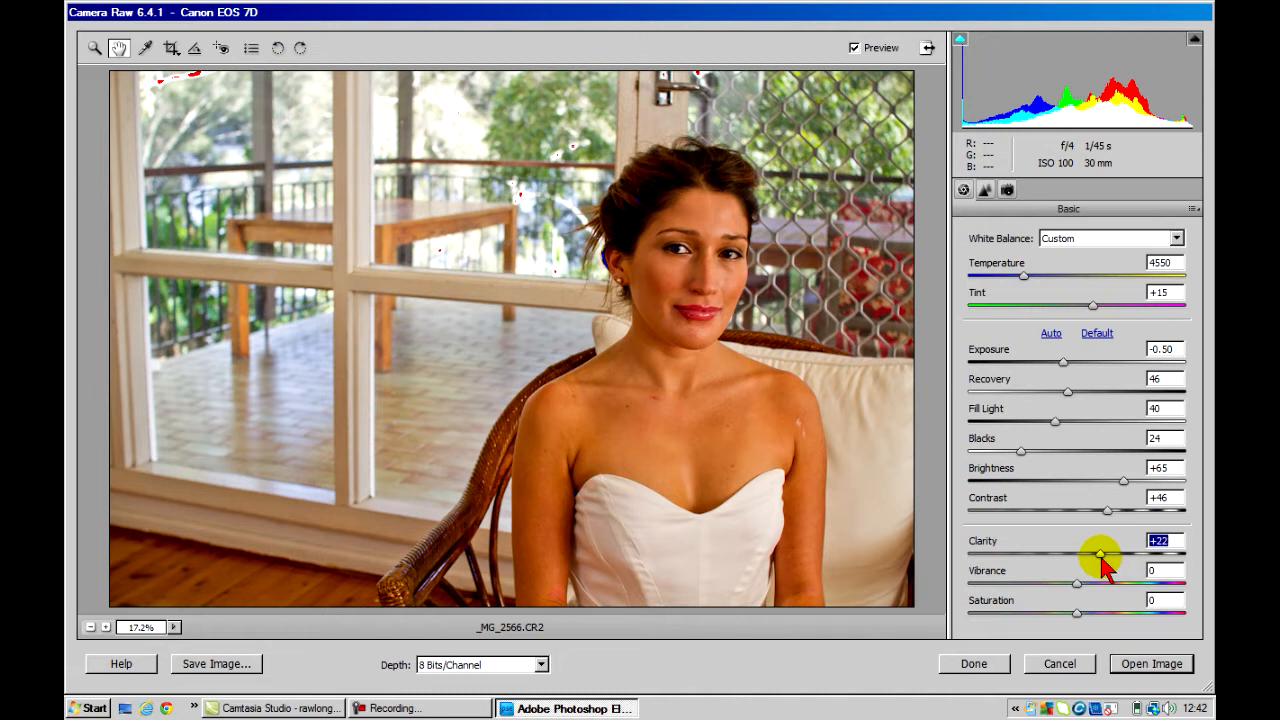
left_click_drag(1101, 559, 1012, 558)
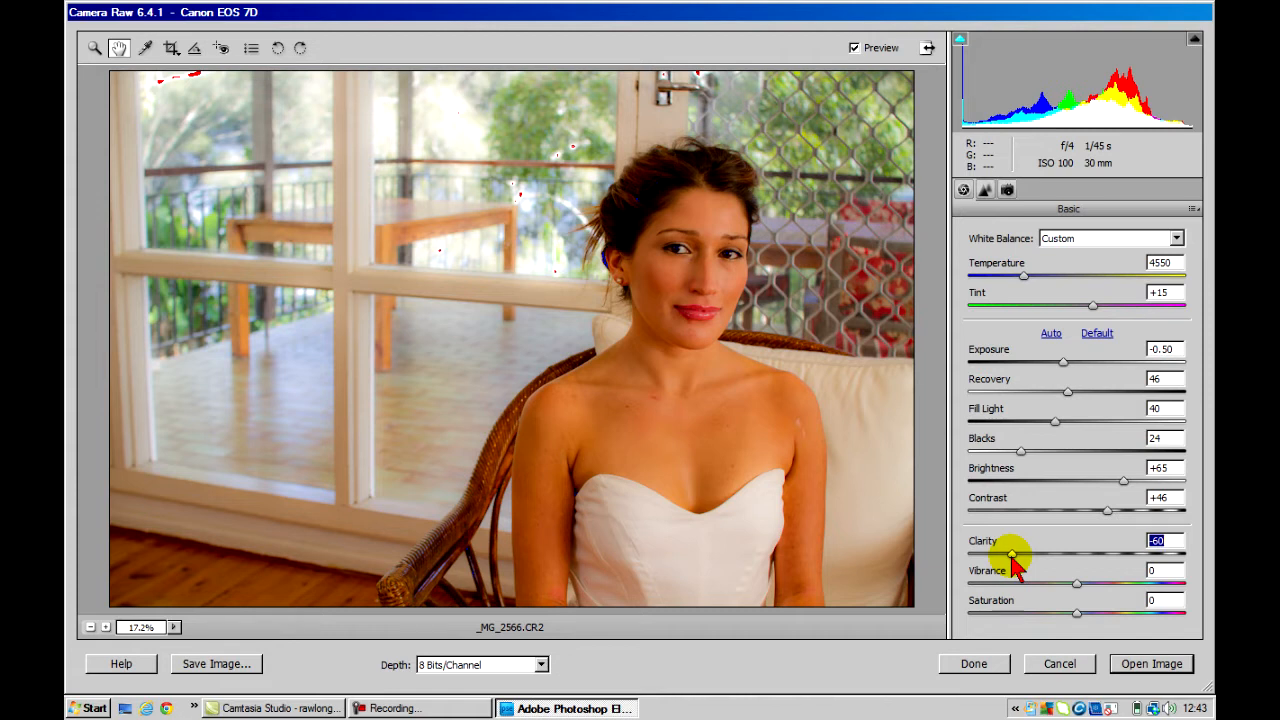
left_click_drag(1013, 555, 1086, 549)
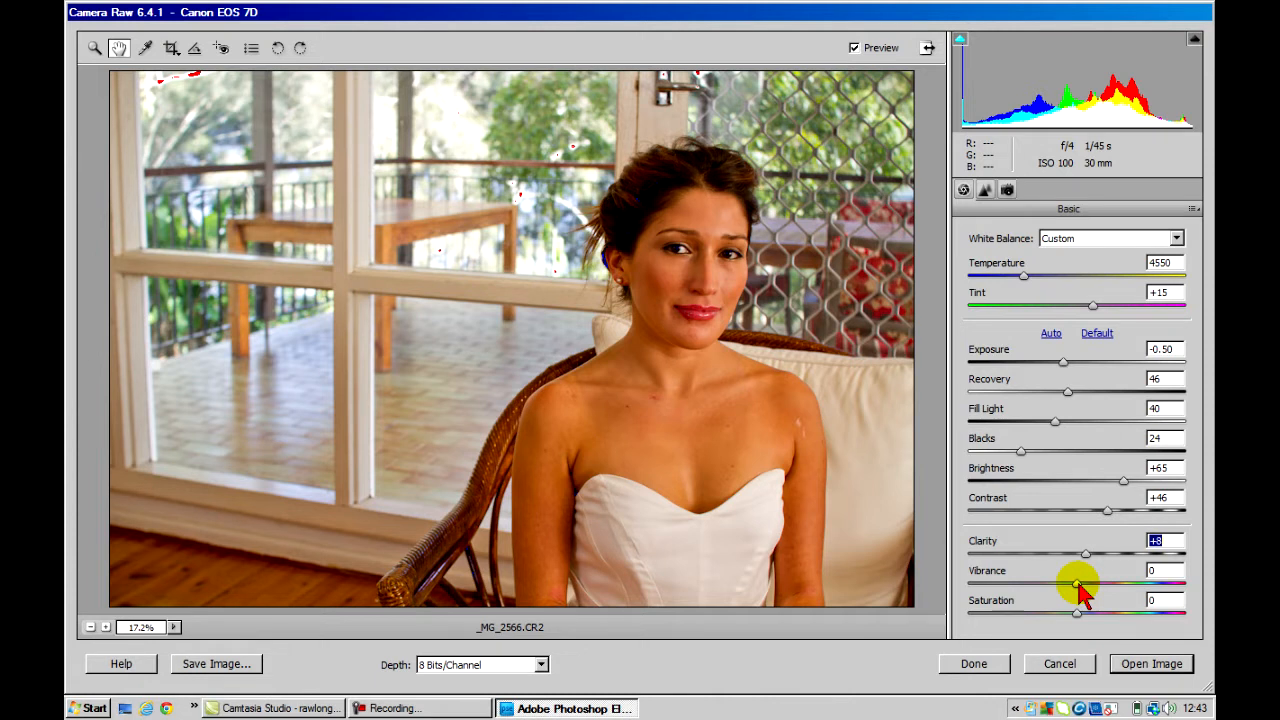
left_click_drag(1078, 586, 1111, 590)
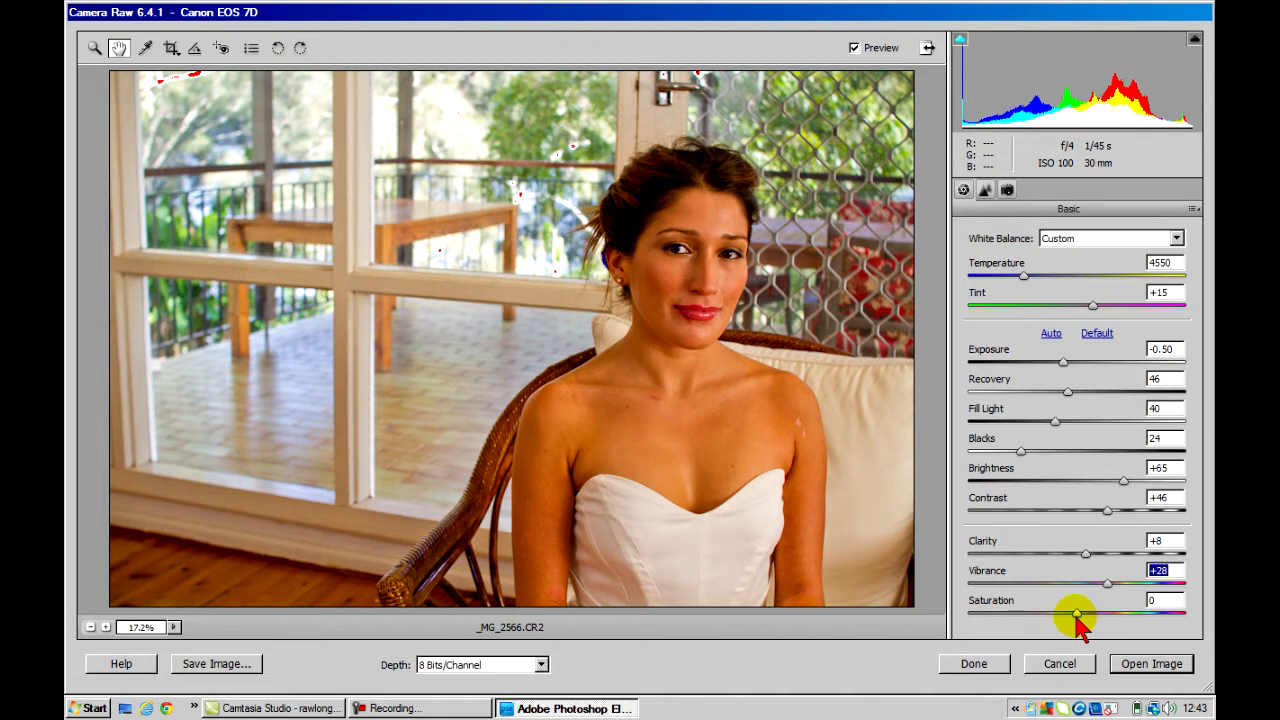
Try Saturation at +45 and +18, and reset it to 0
left_click_drag(1076, 614, 1126, 615)
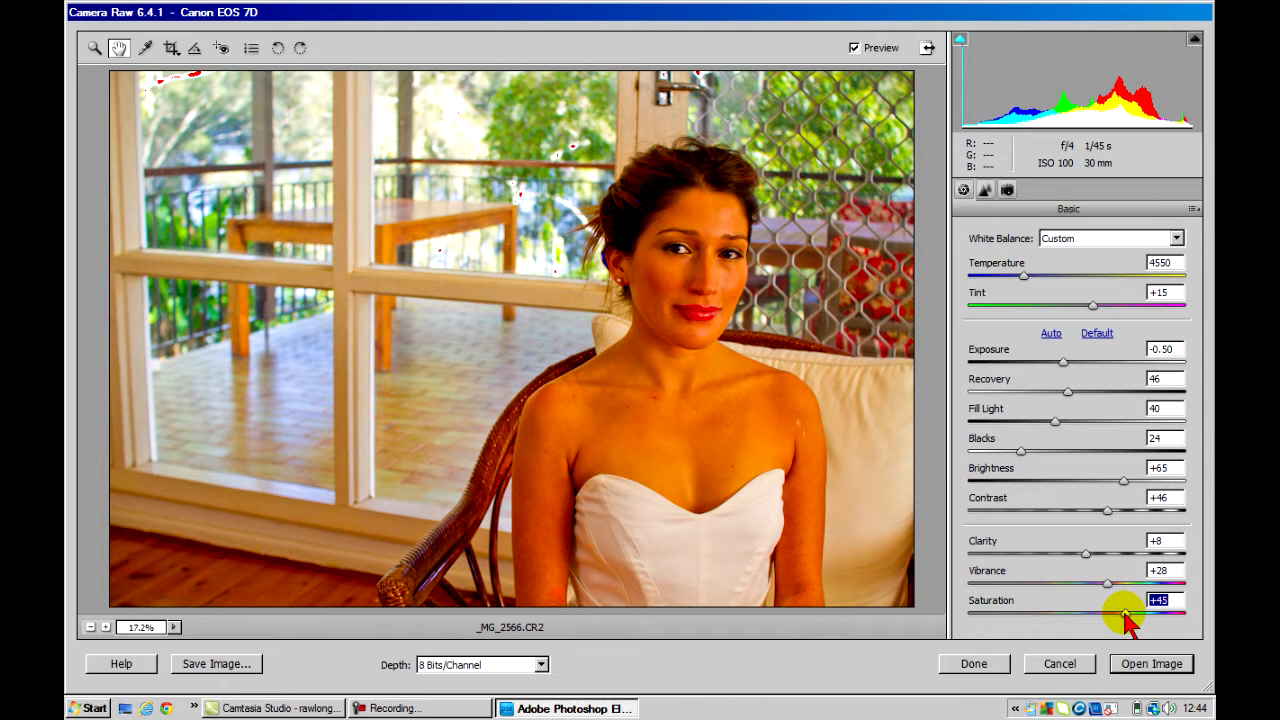
left_click_drag(1125, 617, 1097, 617)
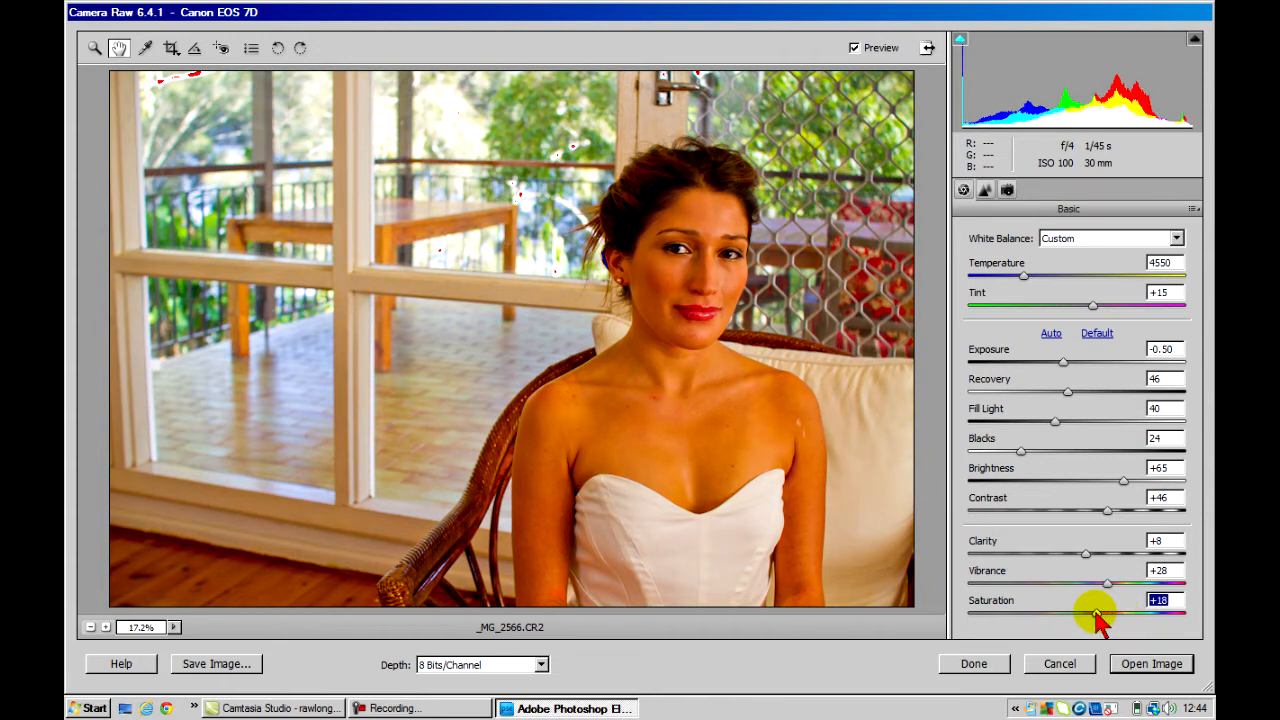
double_click(1097, 613)
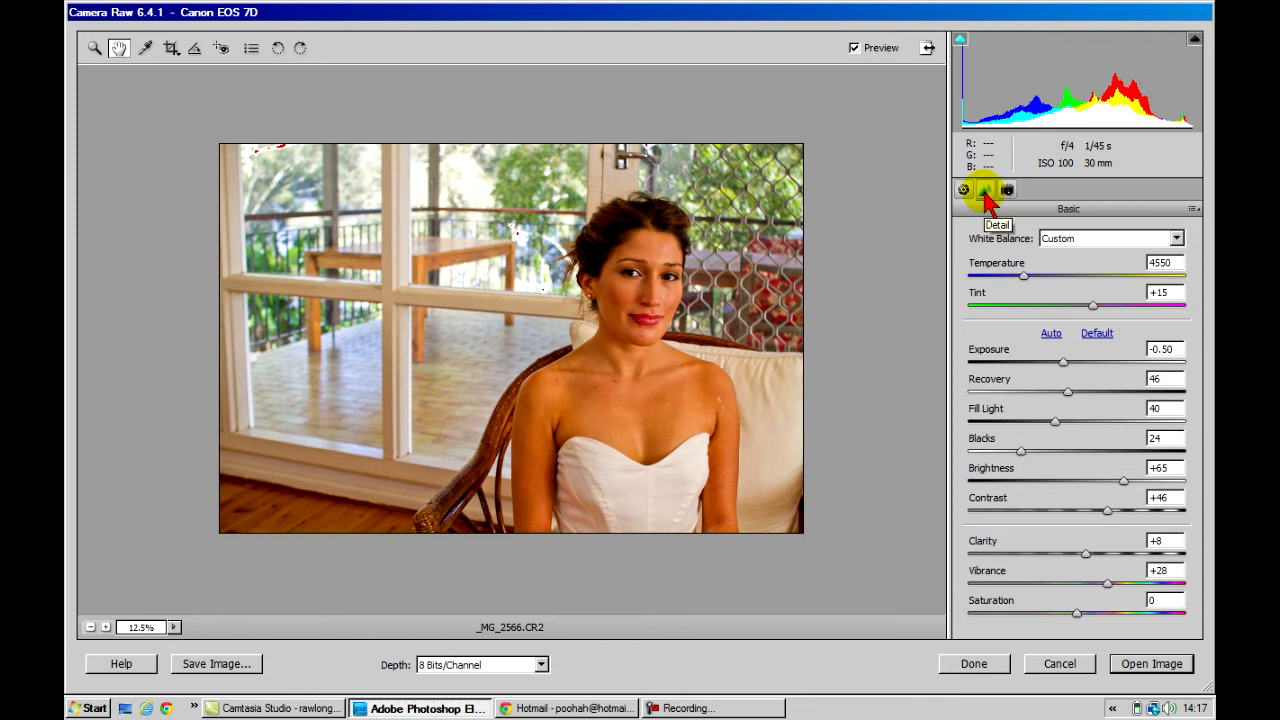
Try the sharpening Amount at 119 and set it to 36, and try Detail at 39 and reset it to 25
left_click(985, 192)
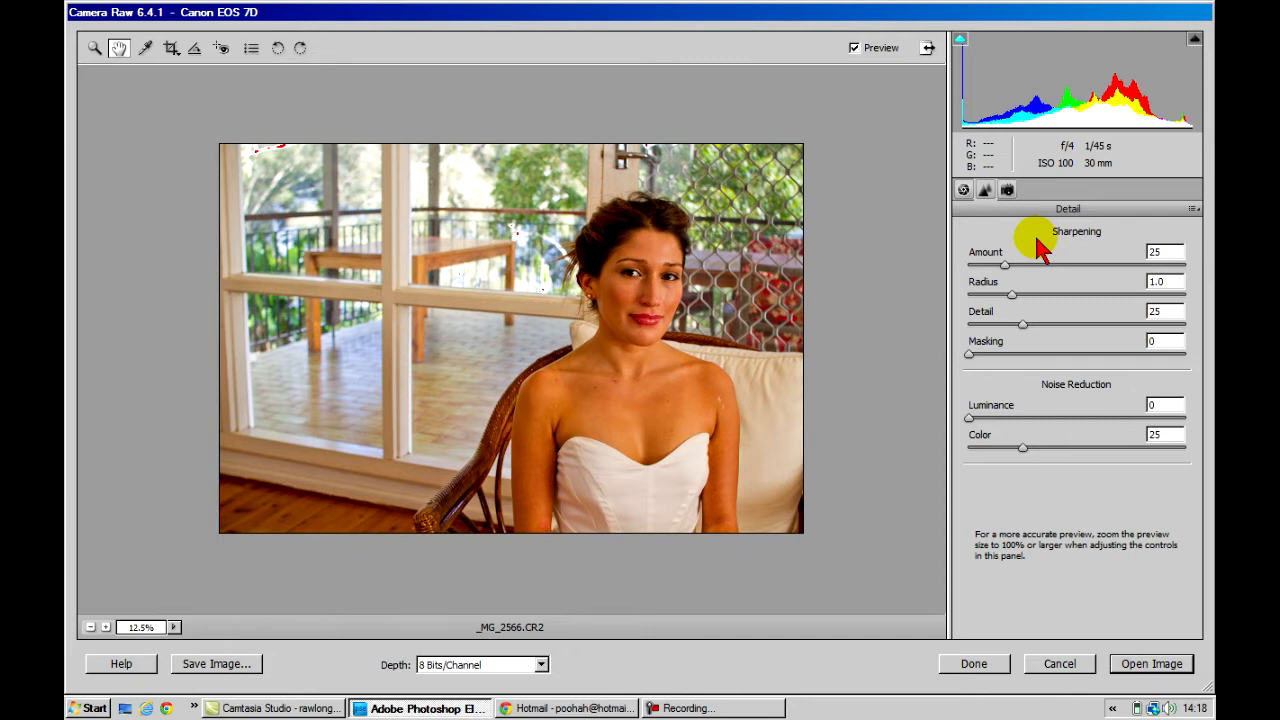
left_click(174, 627)
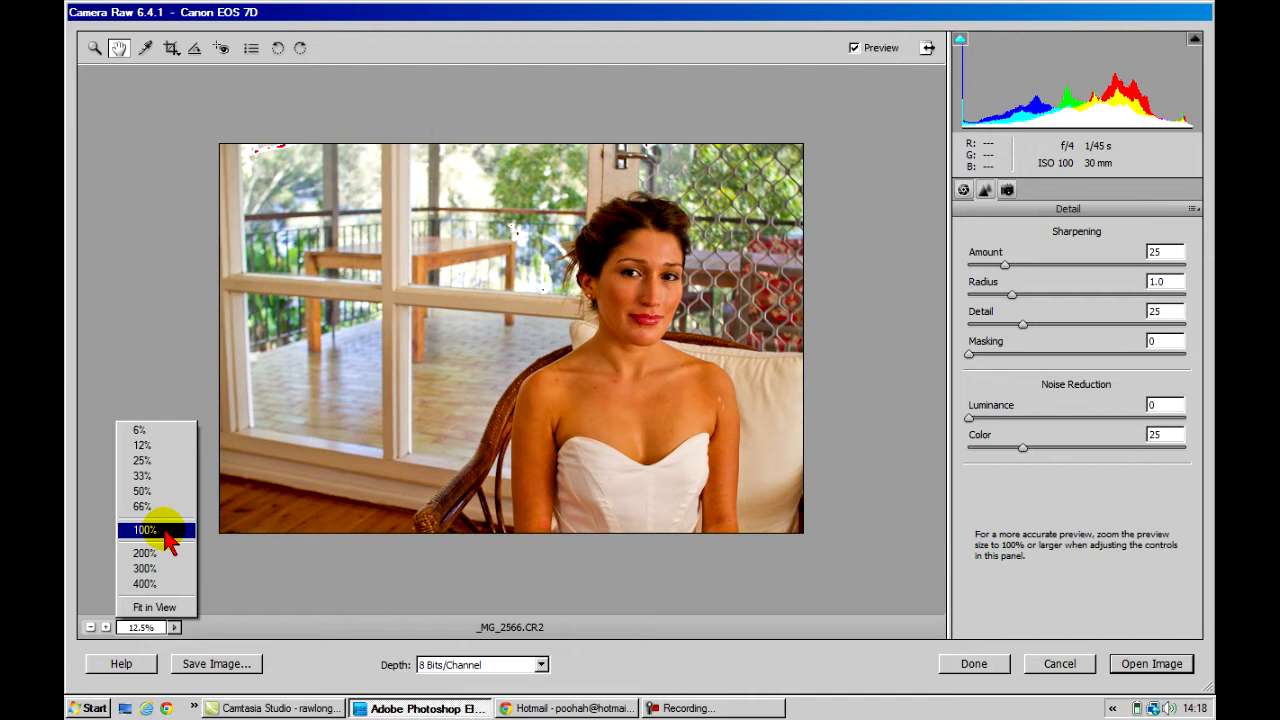
left_click(145, 530)
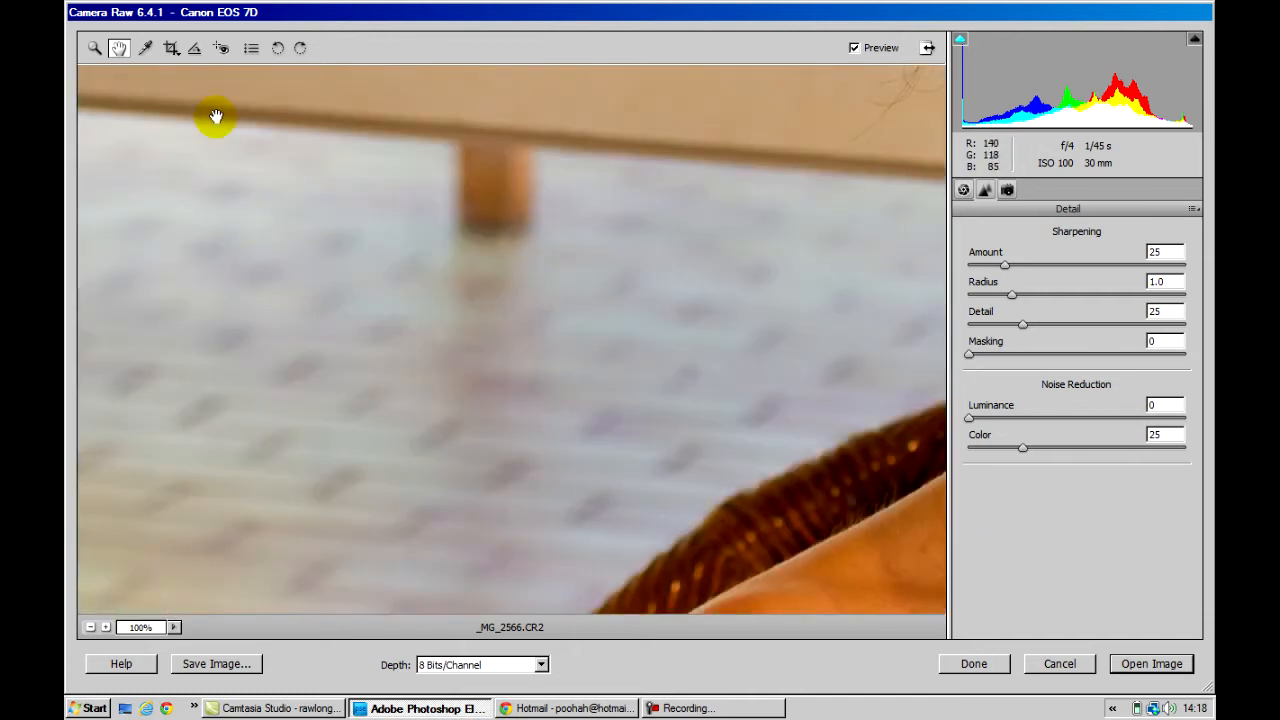
left_click_drag(763, 337, 619, 275)
left_click_drag(803, 240, 403, 443)
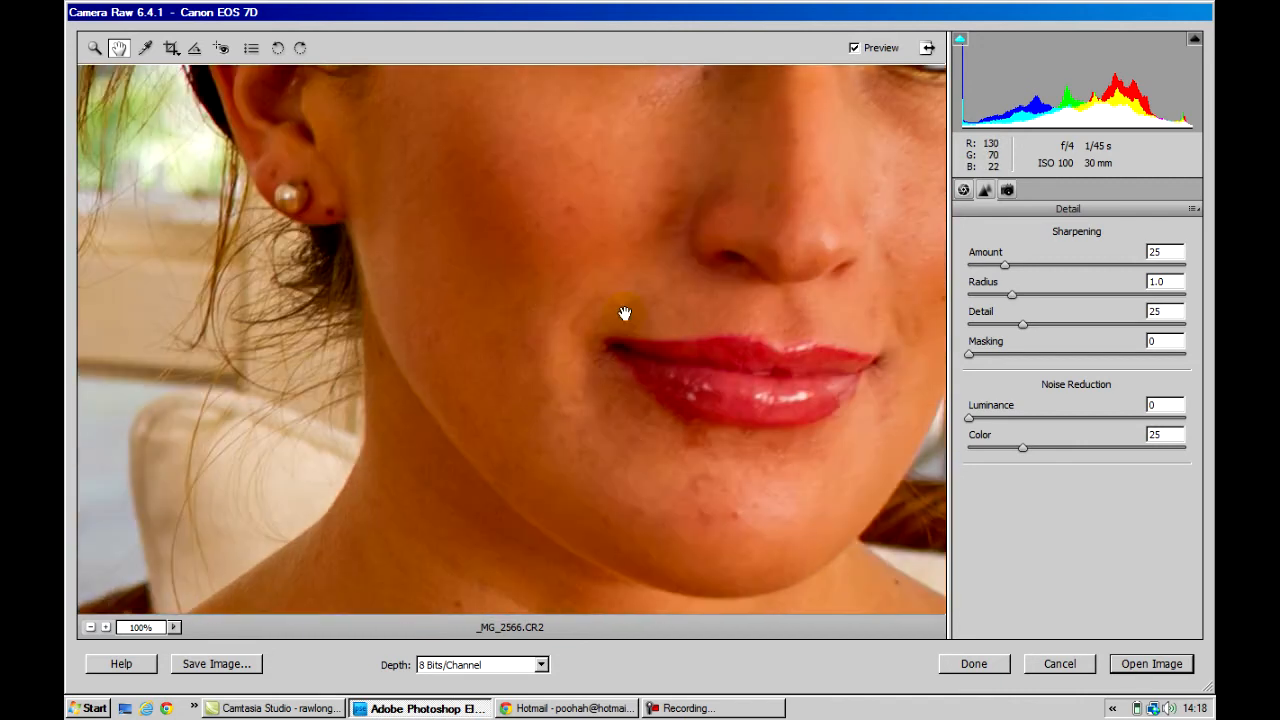
left_click_drag(760, 190, 571, 317)
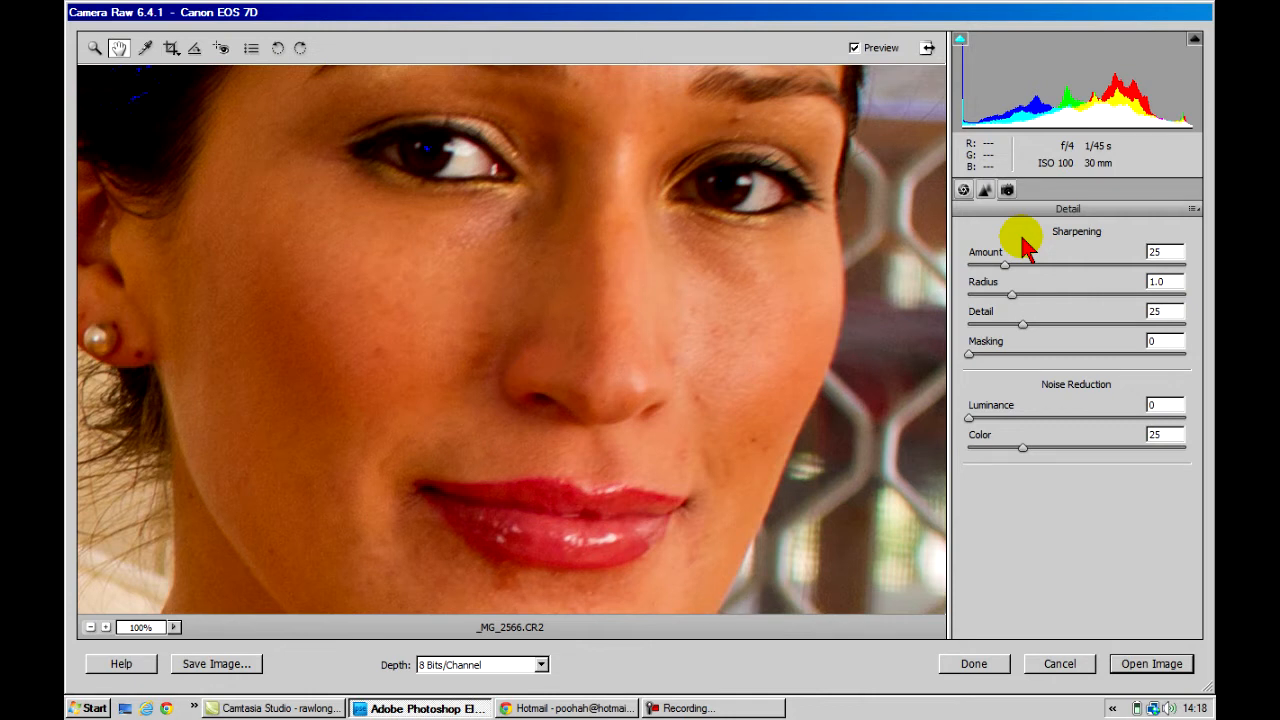
left_click_drag(1006, 265, 1140, 268)
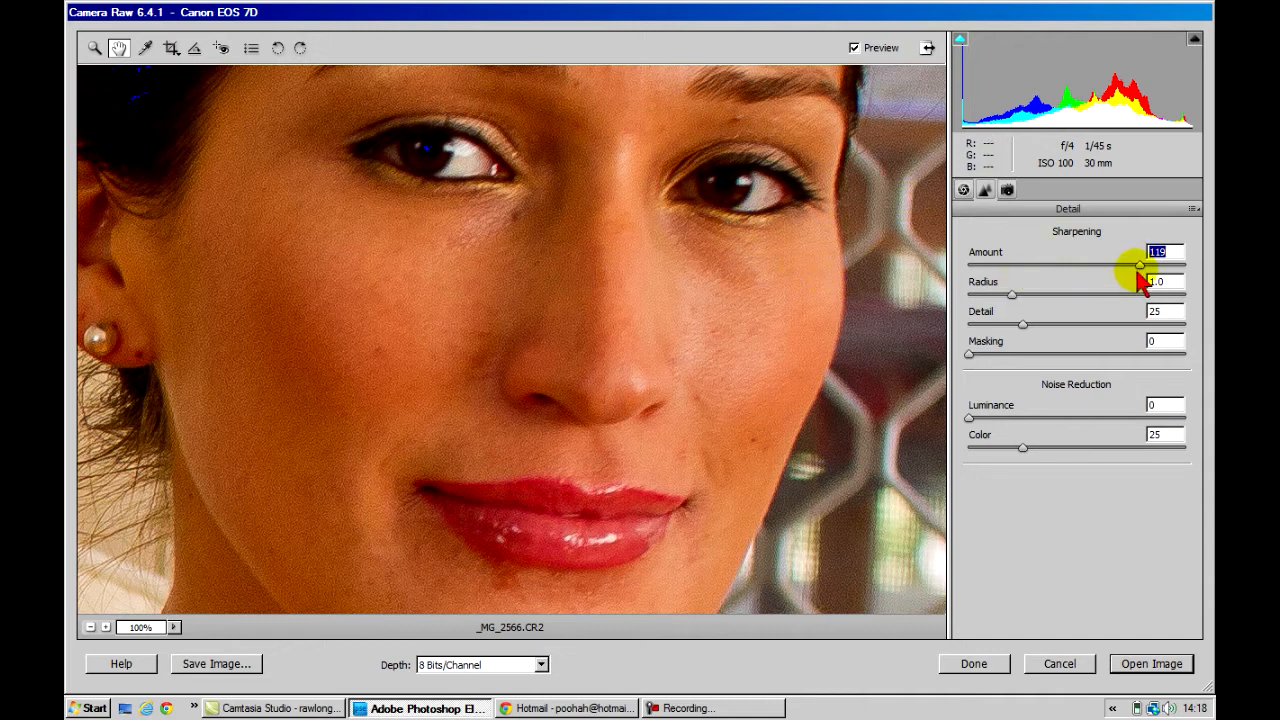
left_click_drag(1140, 266, 1022, 270)
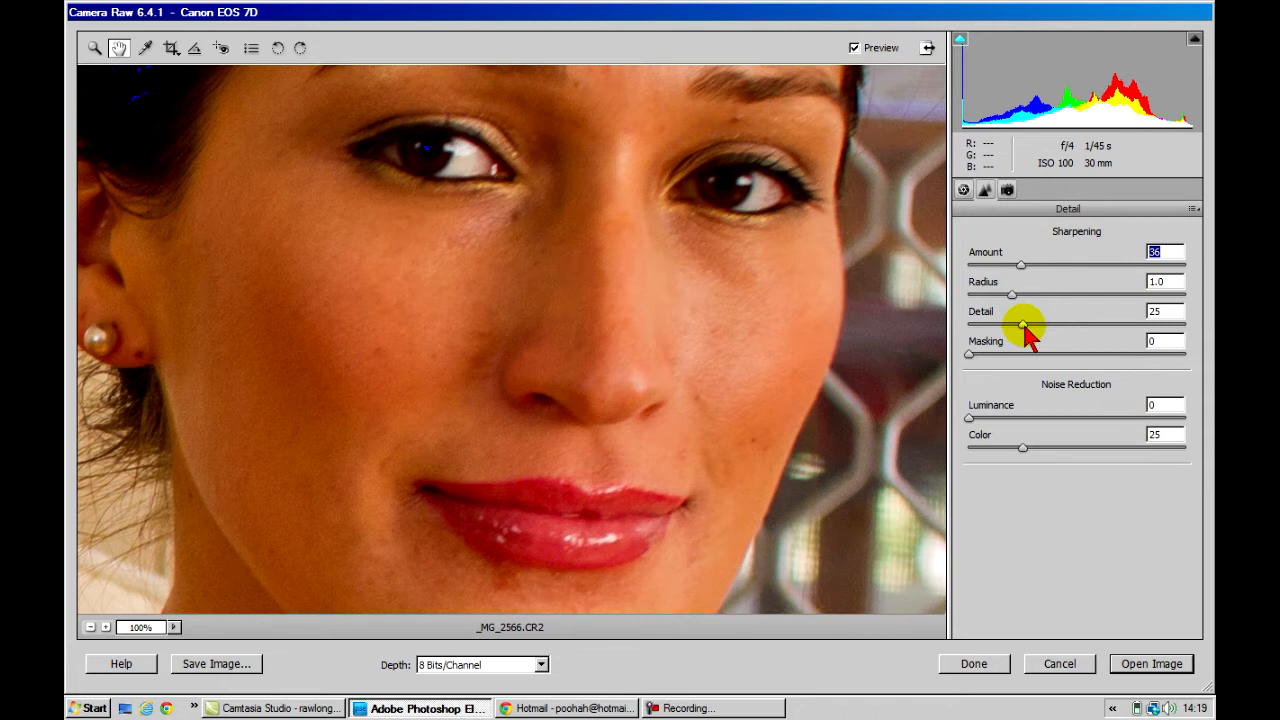
left_click_drag(1025, 325, 1053, 326)
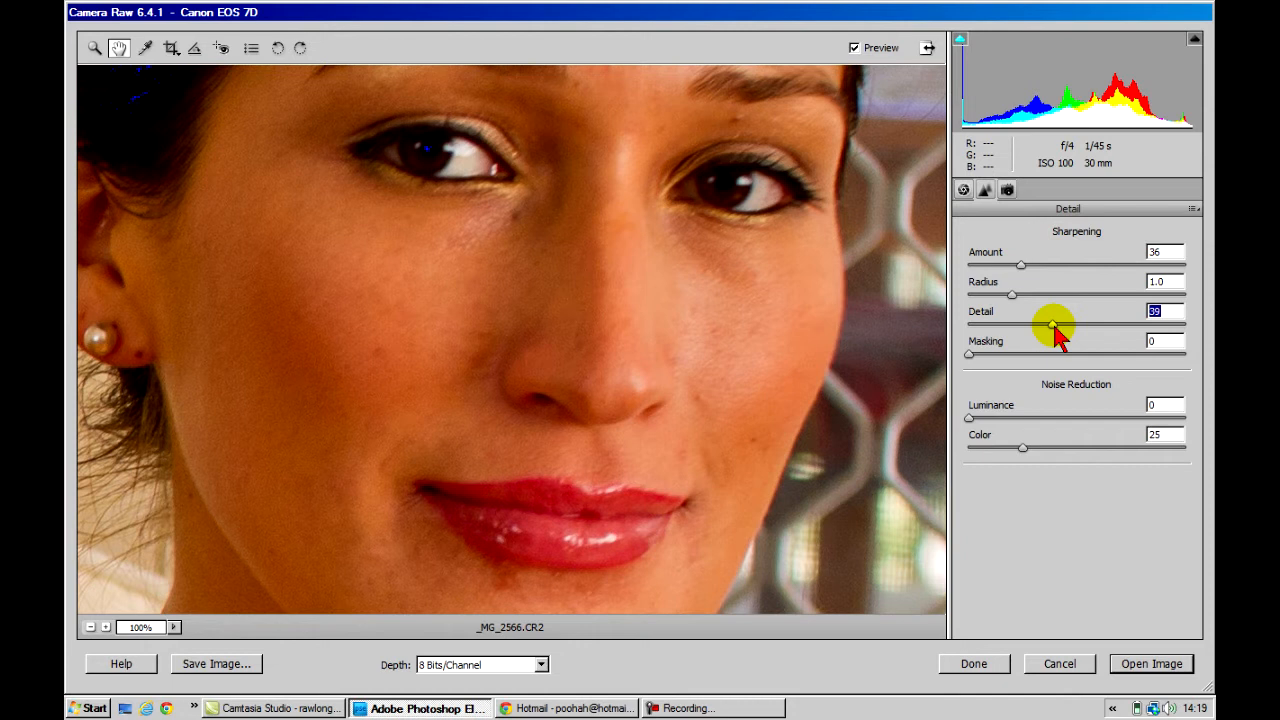
double_click(1053, 326)
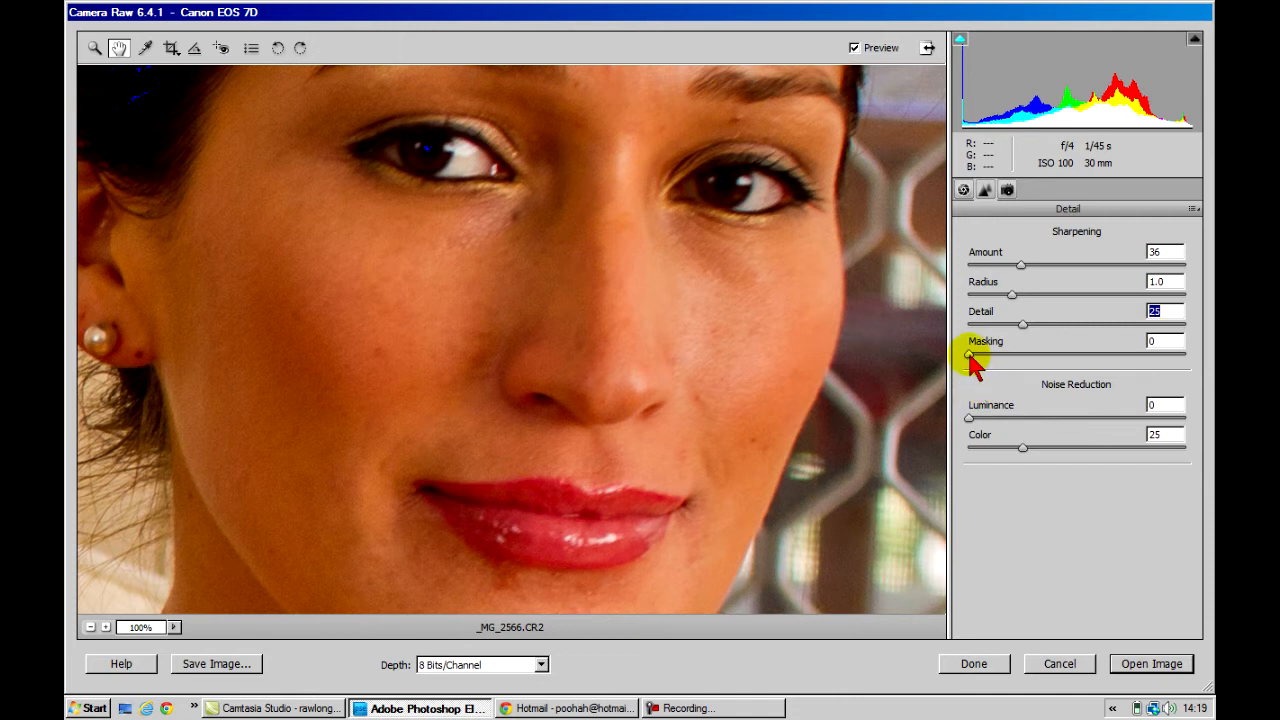
Preview the sharpening mask on the face while trying Masking at 71, and set Masking to 65
key("alt")
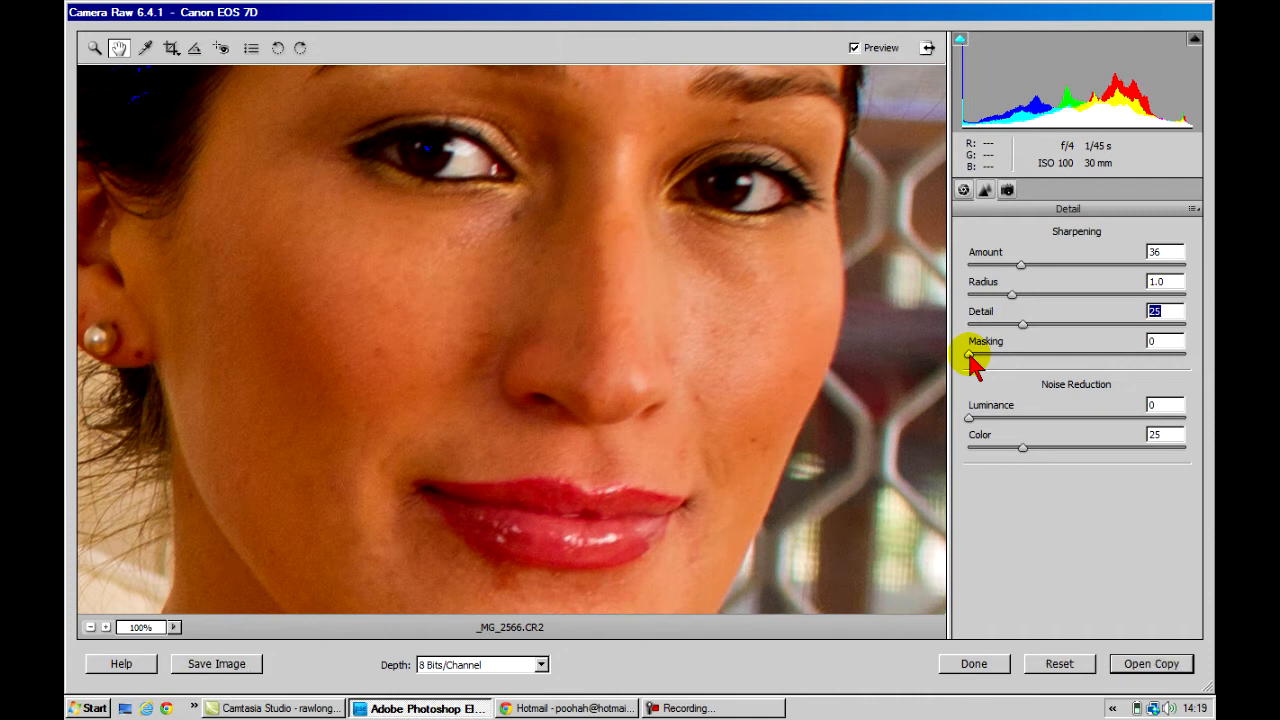
left_click(970, 356, "alt")
left_click_drag(971, 356, 1124, 362)
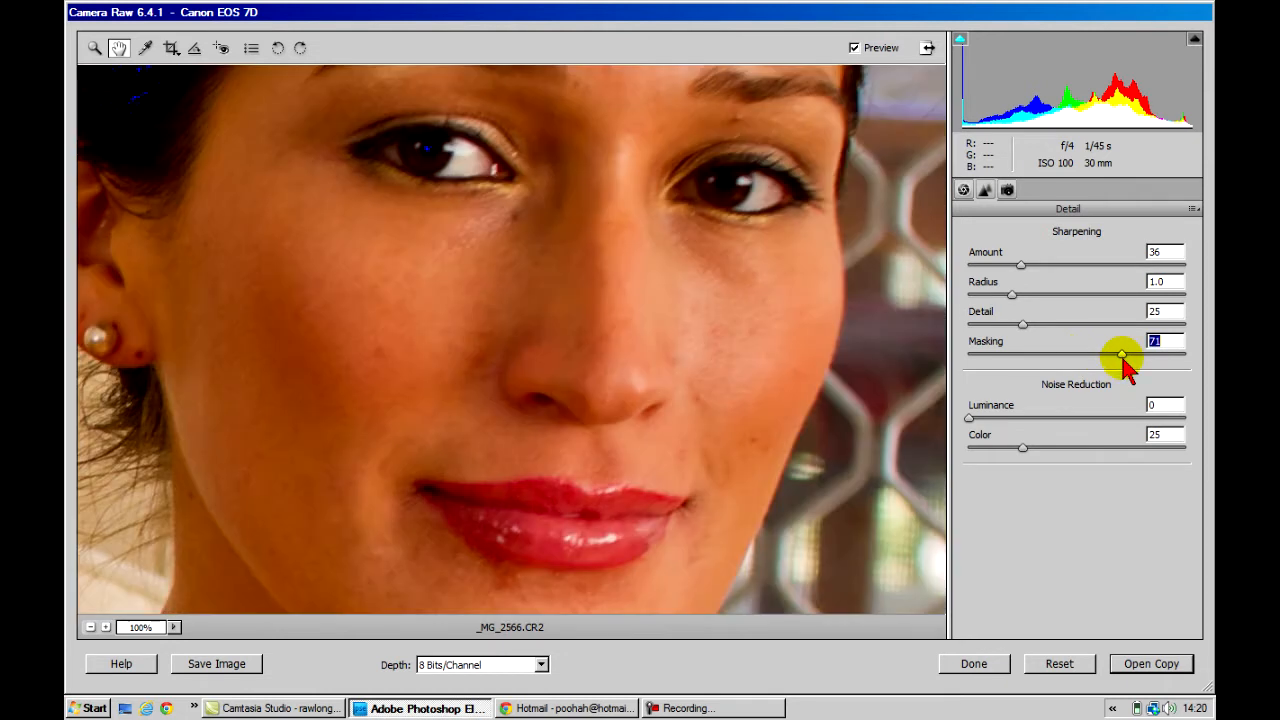
left_click(1124, 362, "alt")
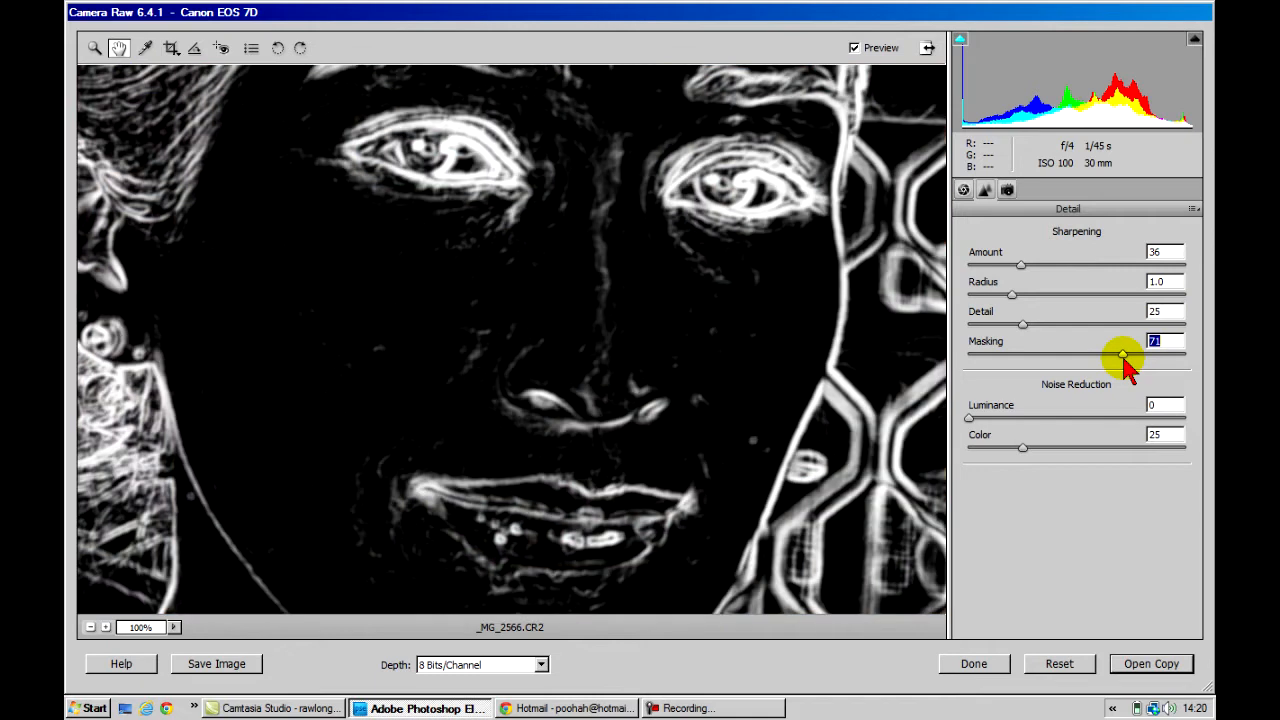
mouse_move(1124, 362)
left_mouse_down()
mouse_move(1170, 365)
mouse_move(1113, 372)
left_mouse_up()
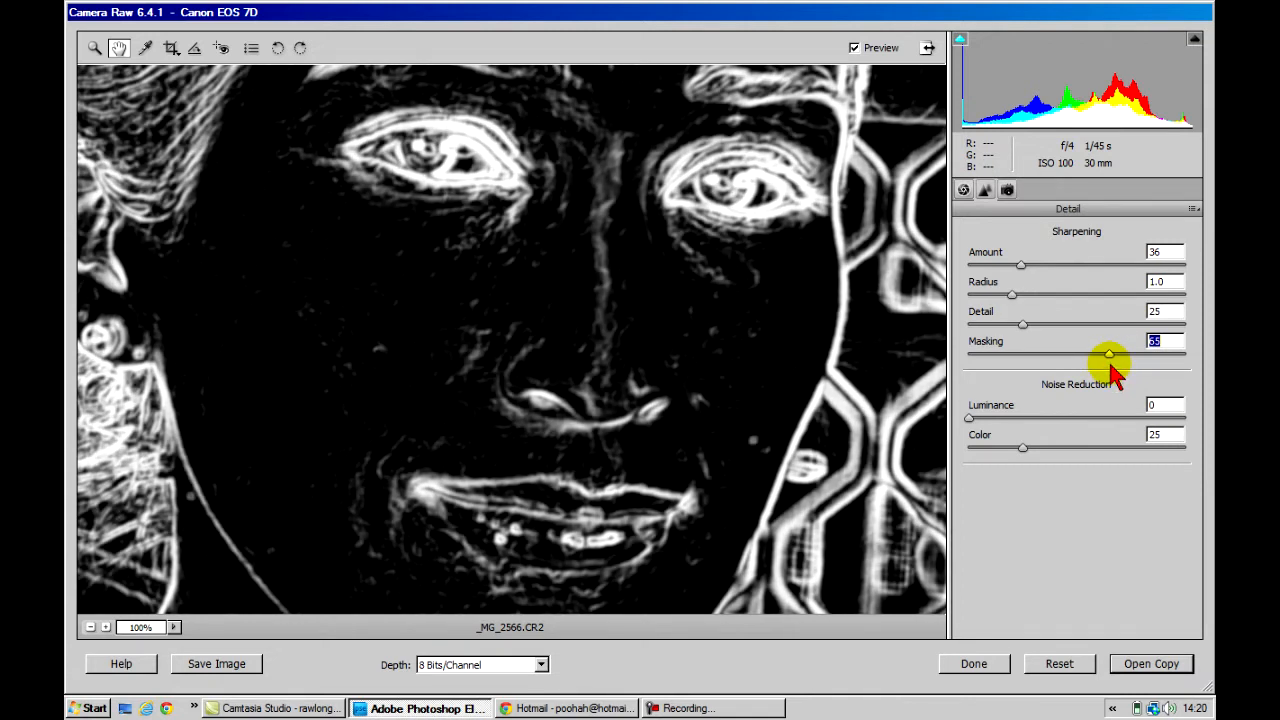
left_click_drag(1113, 370, 1113, 370)
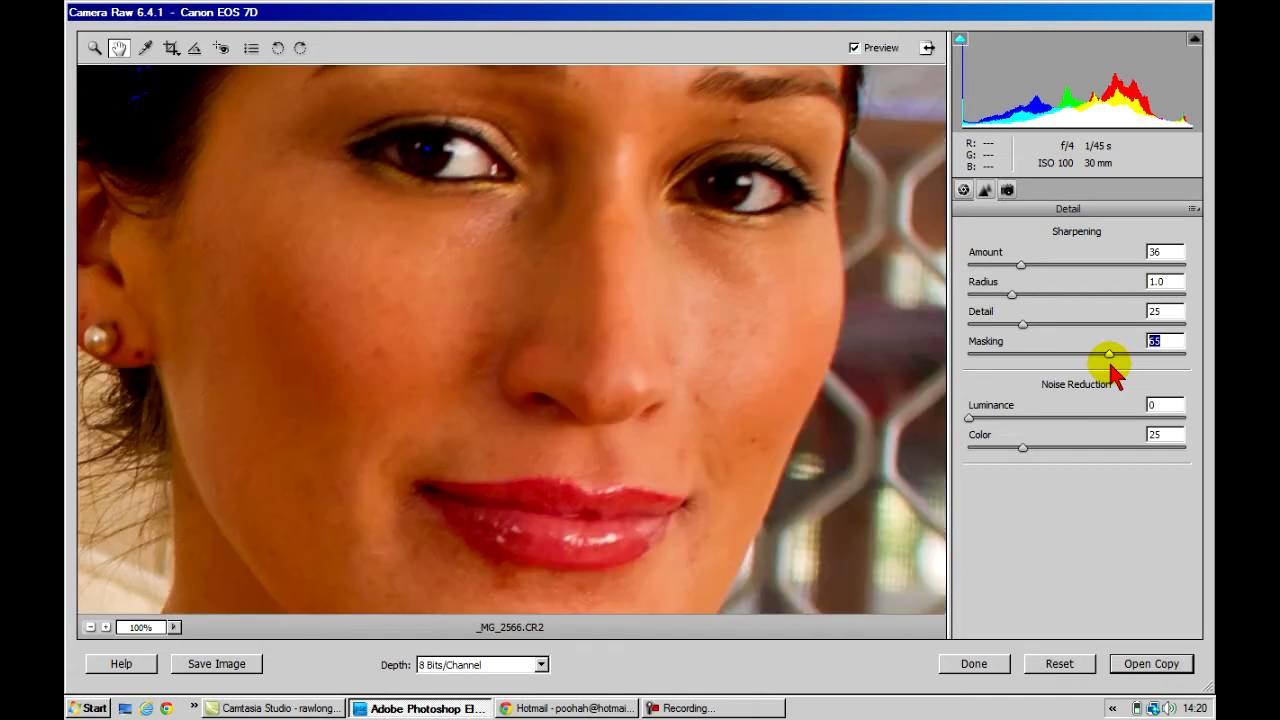
left_click(1113, 370, "alt")
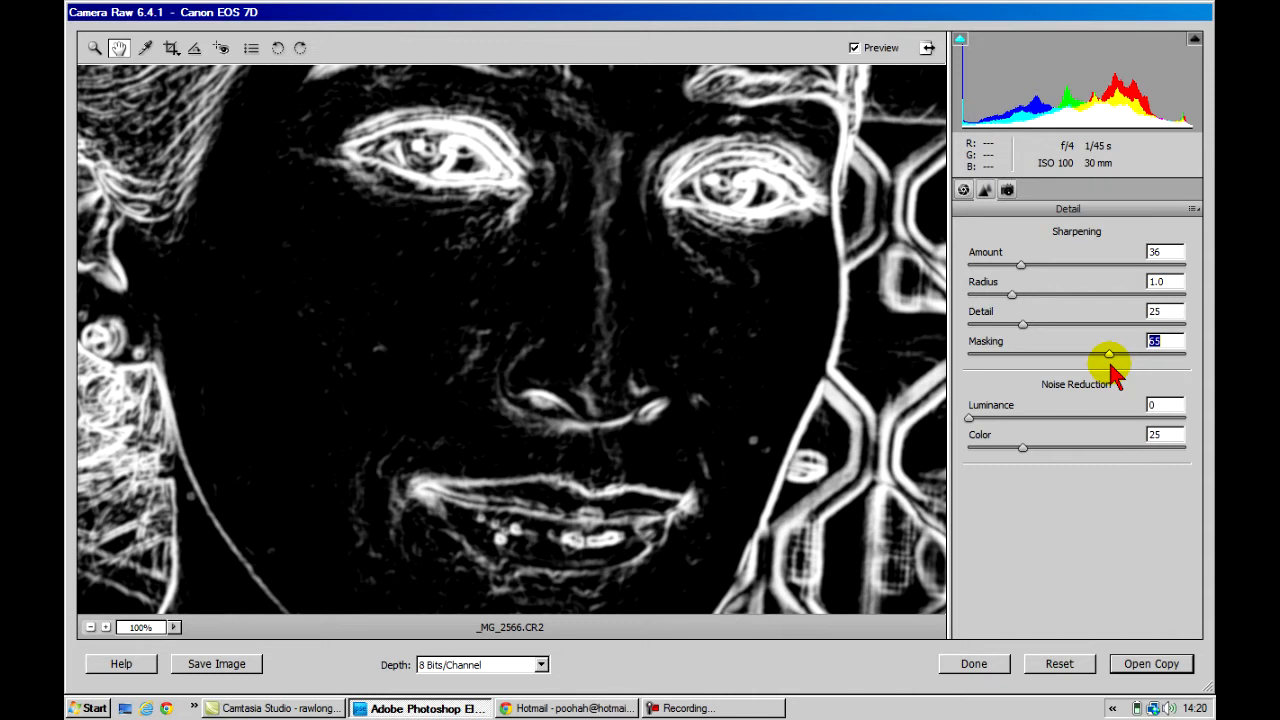
left_click_drag(1113, 370, 1113, 370)
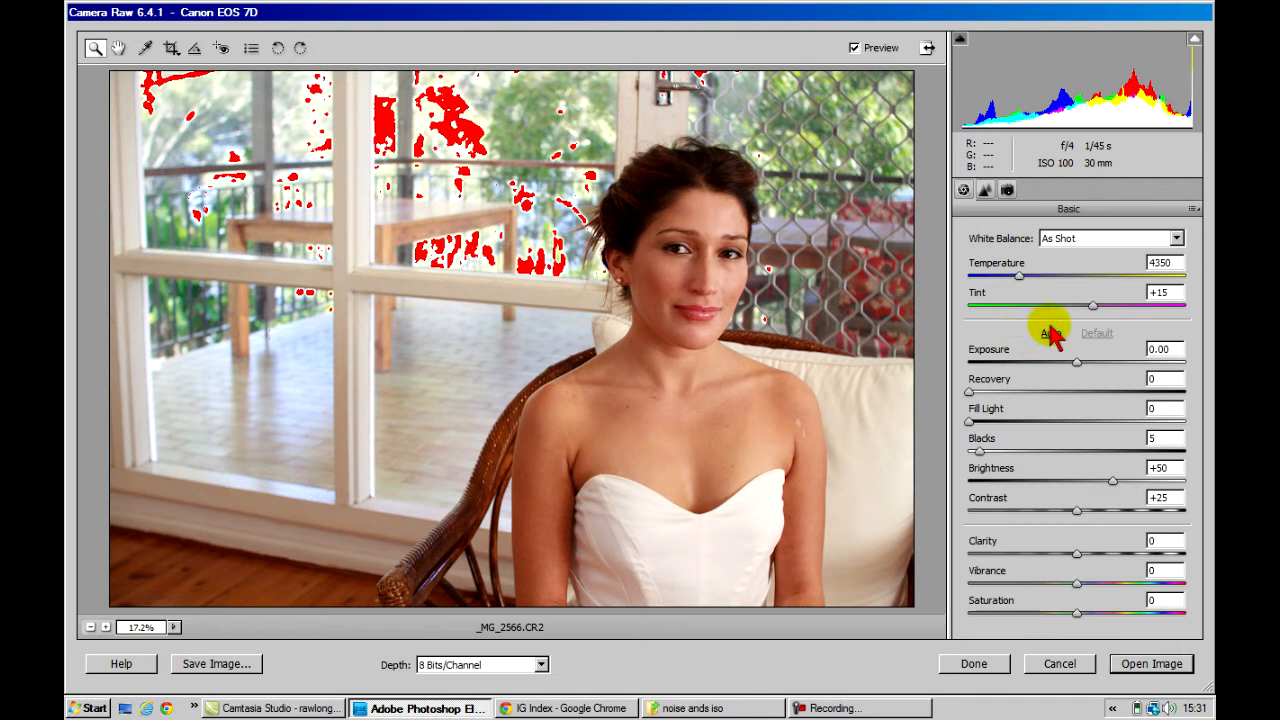
Compare the Auto tone settings with the Default ones twice, and end on Default
left_click(1051, 334)
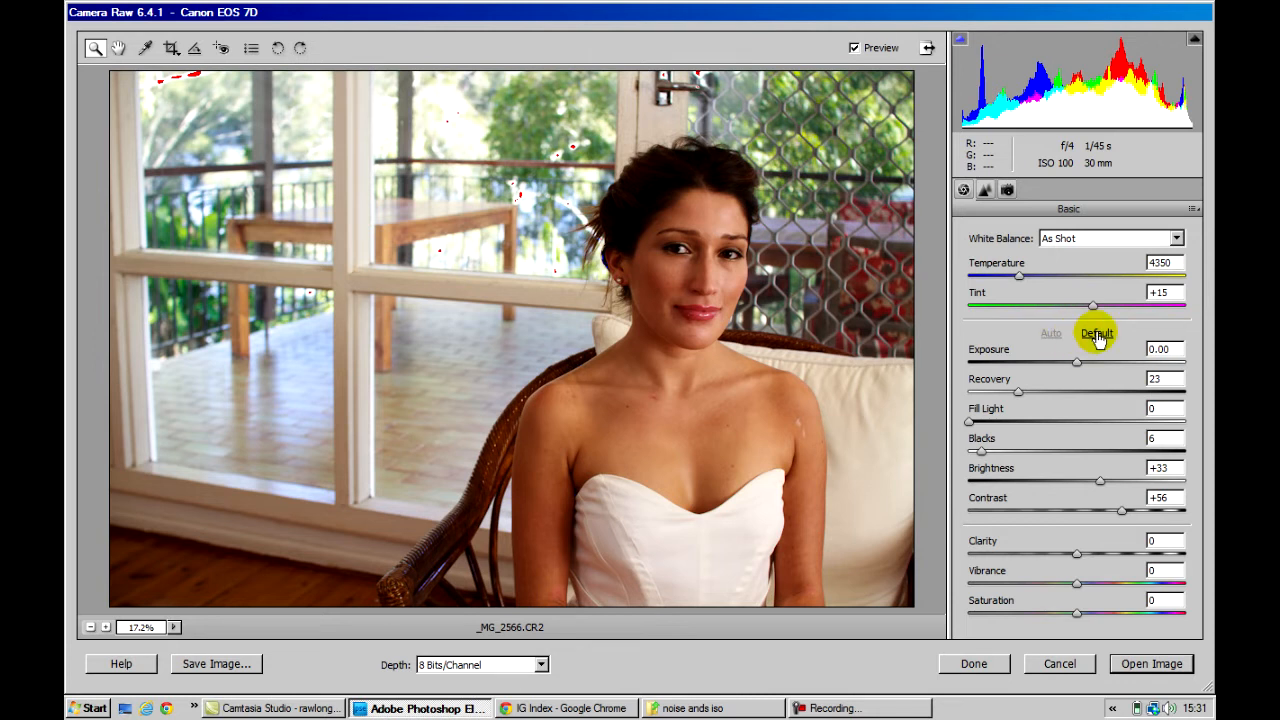
left_click(1097, 335)
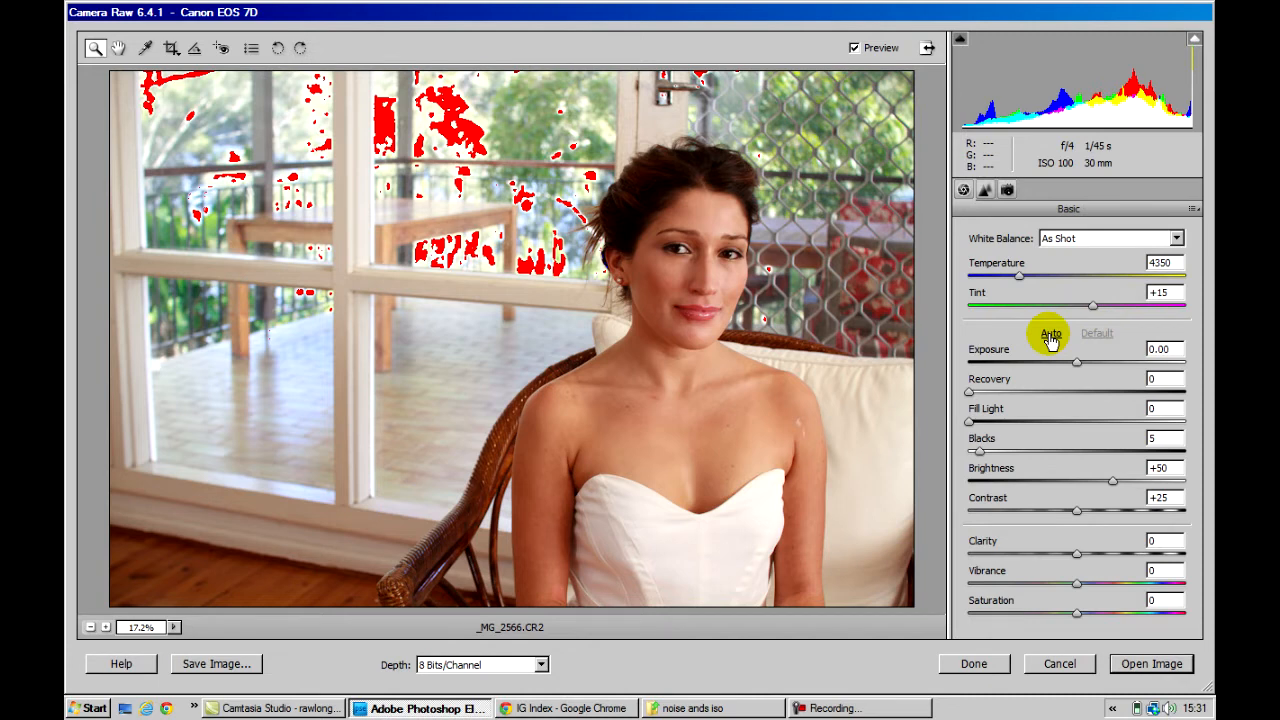
left_click(1050, 336)
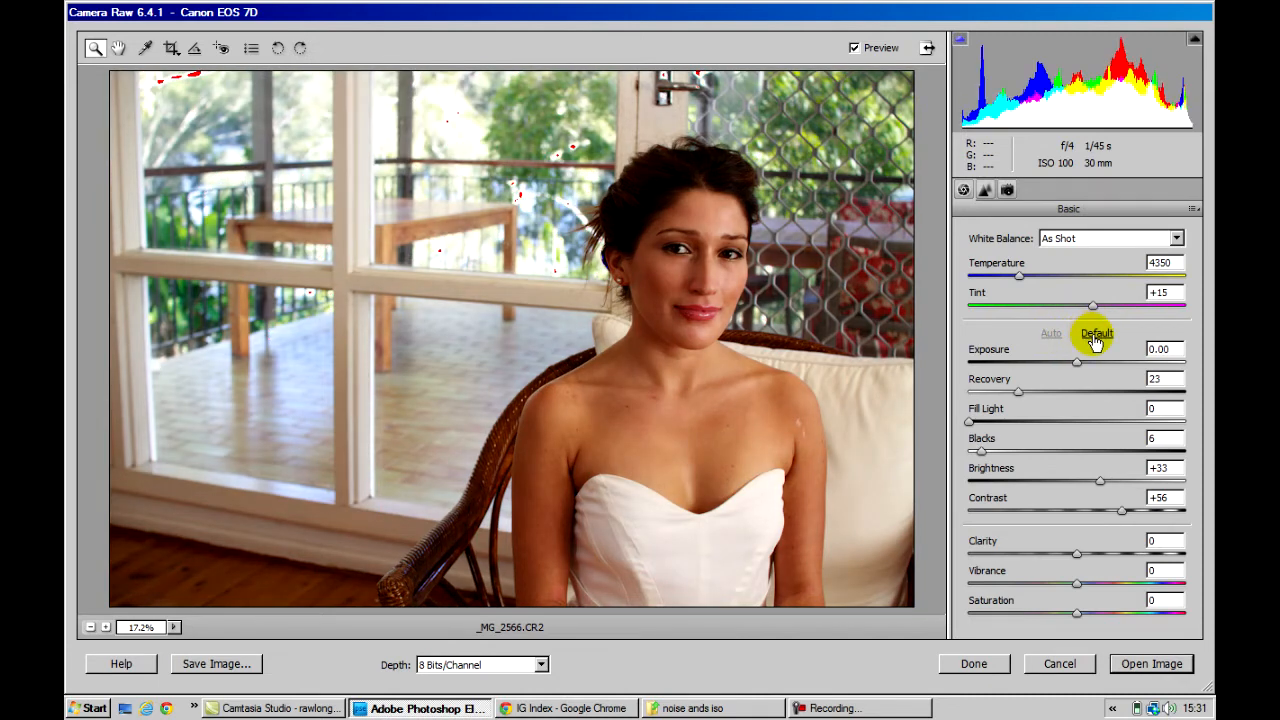
left_click(1096, 335)
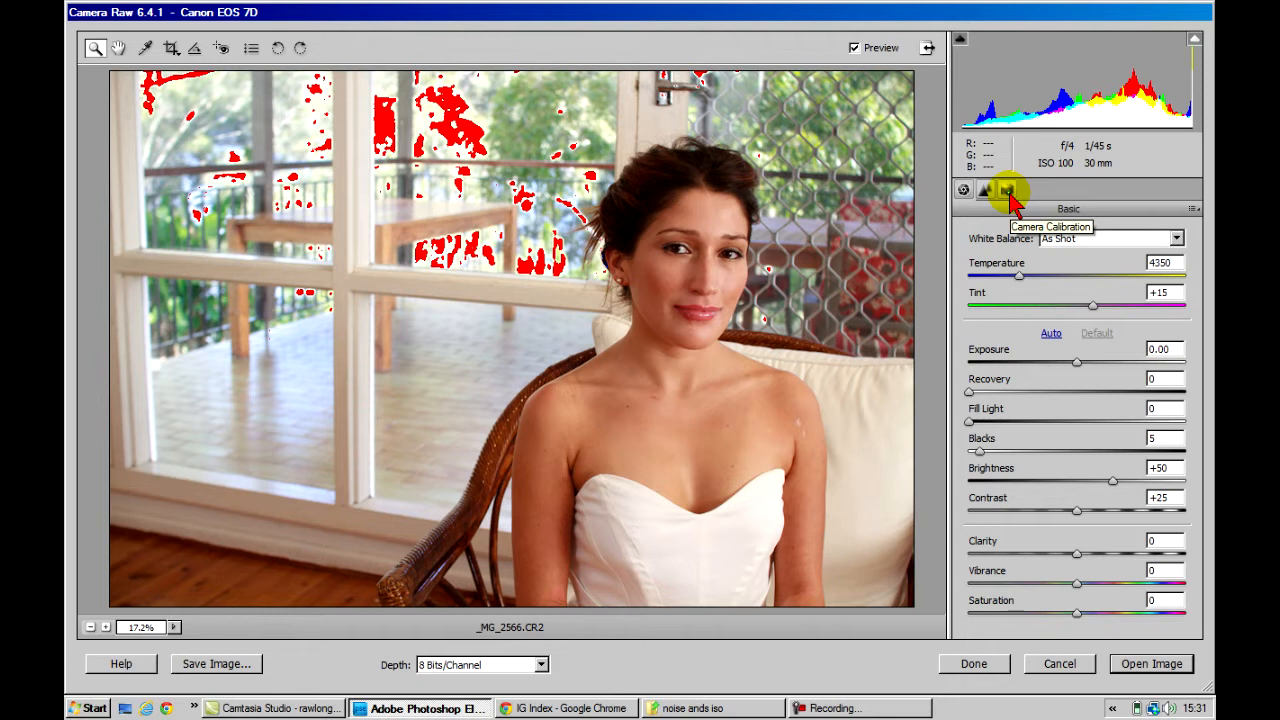
Try the Camera Standard profile in Camera Calibration and return to Camera Portrait
left_click(1007, 191)
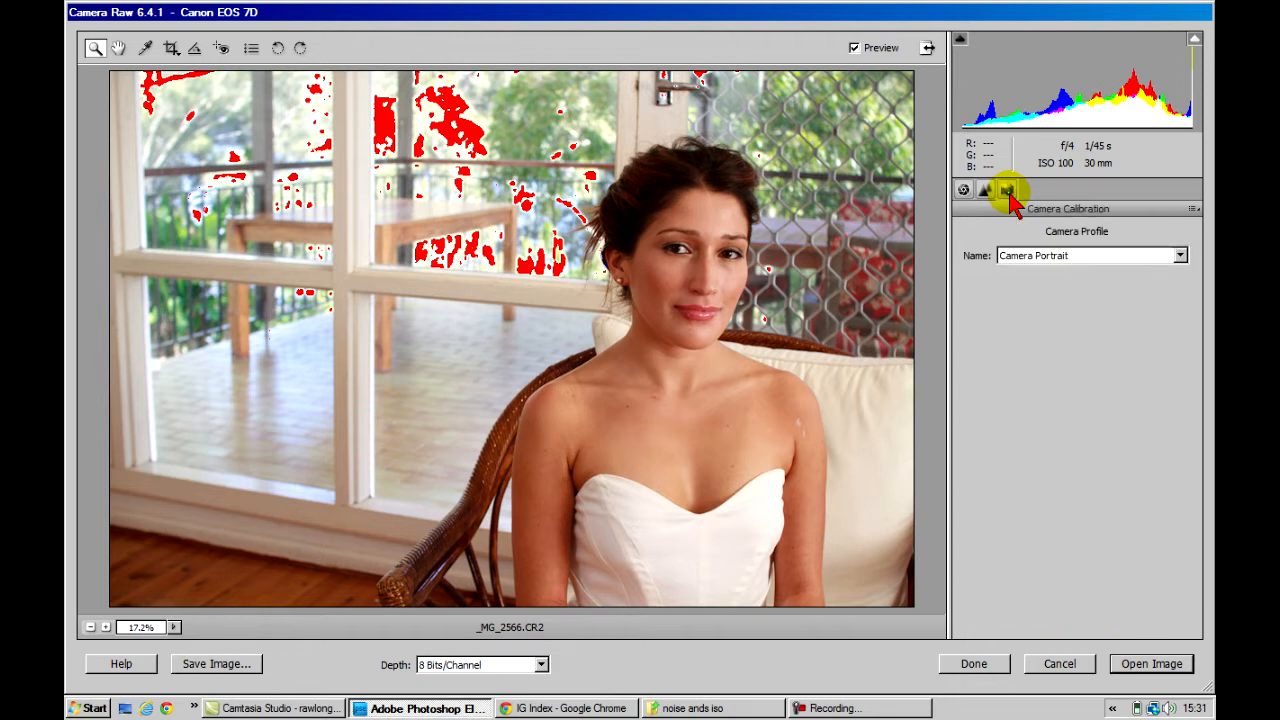
left_click(1180, 255)
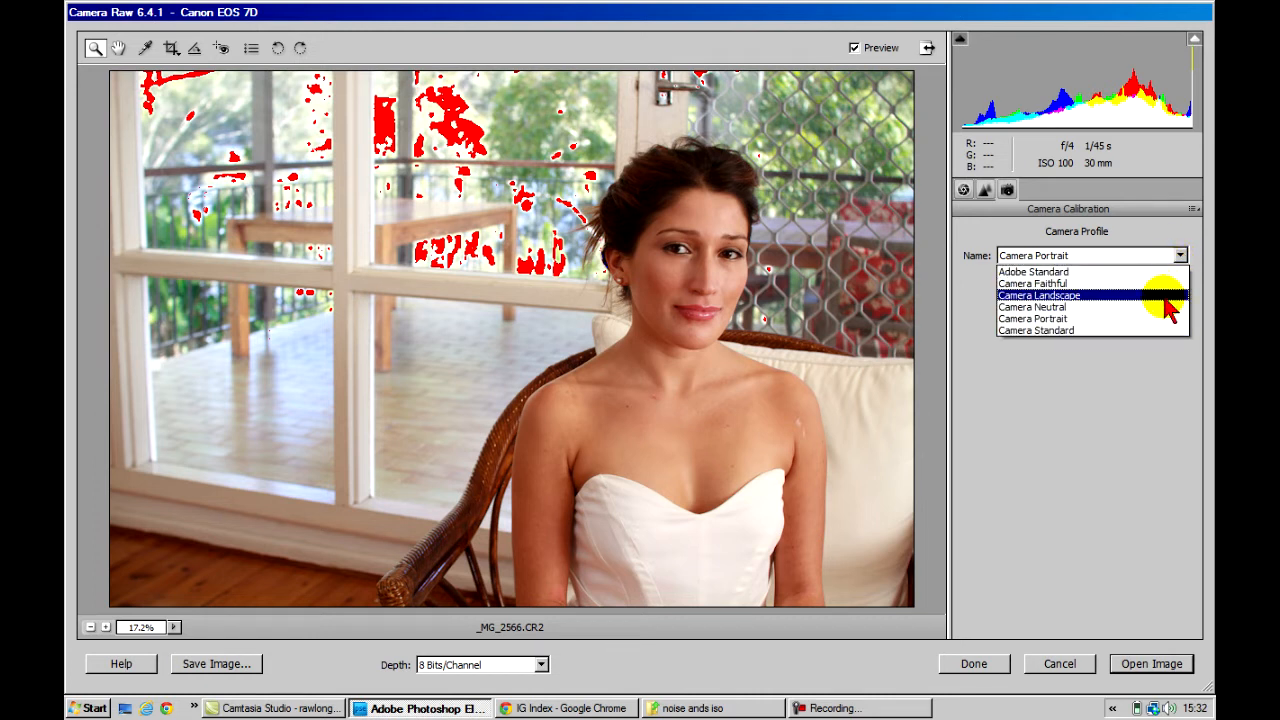
left_click(1160, 330)
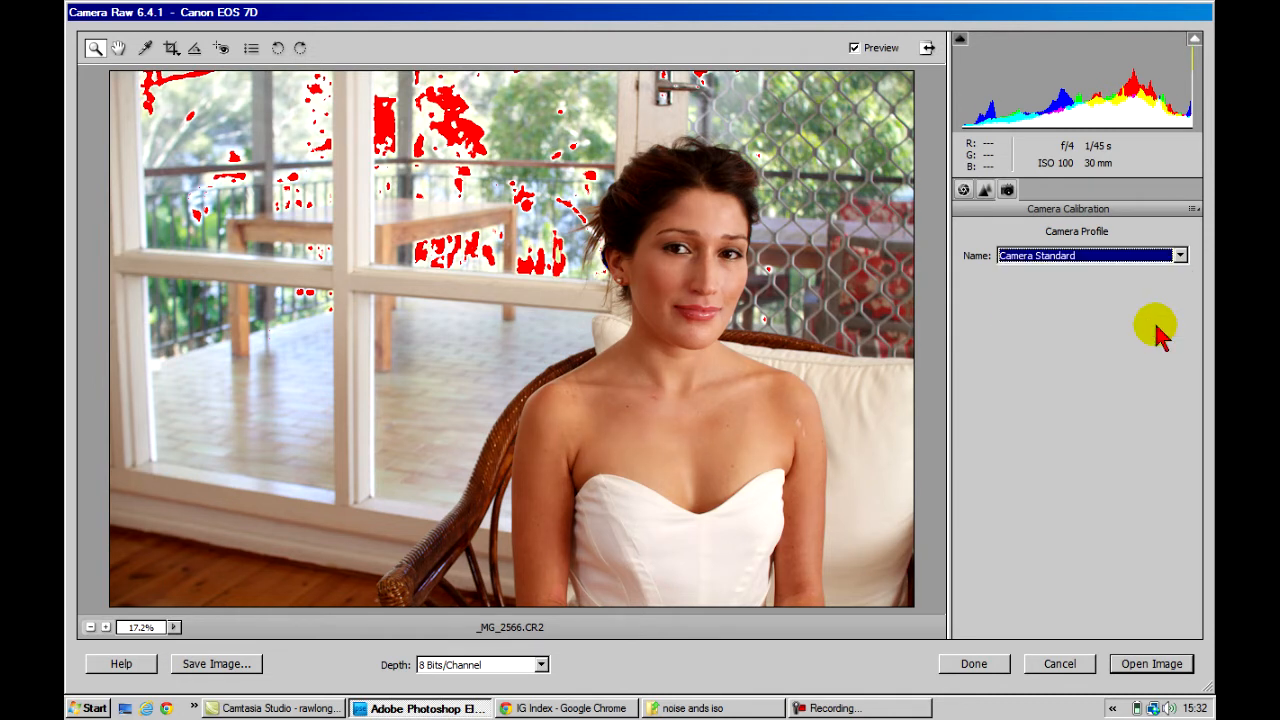
left_click(1180, 256)
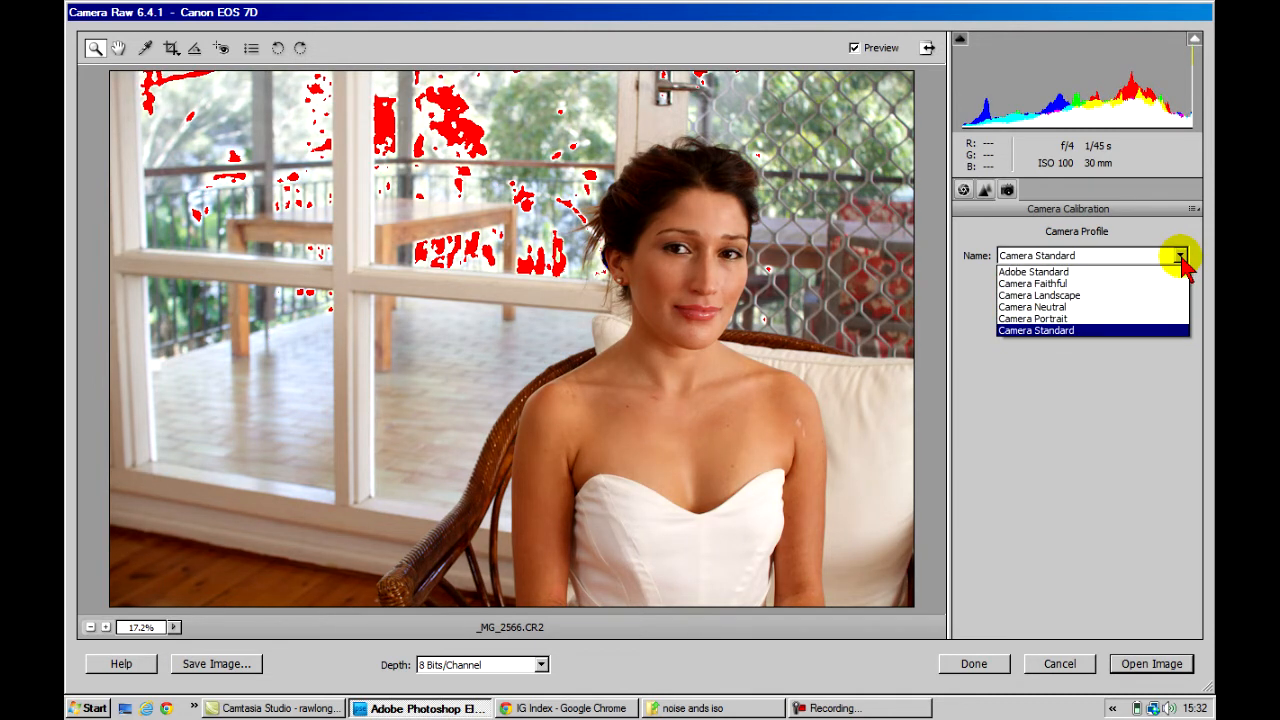
left_click(1163, 318)
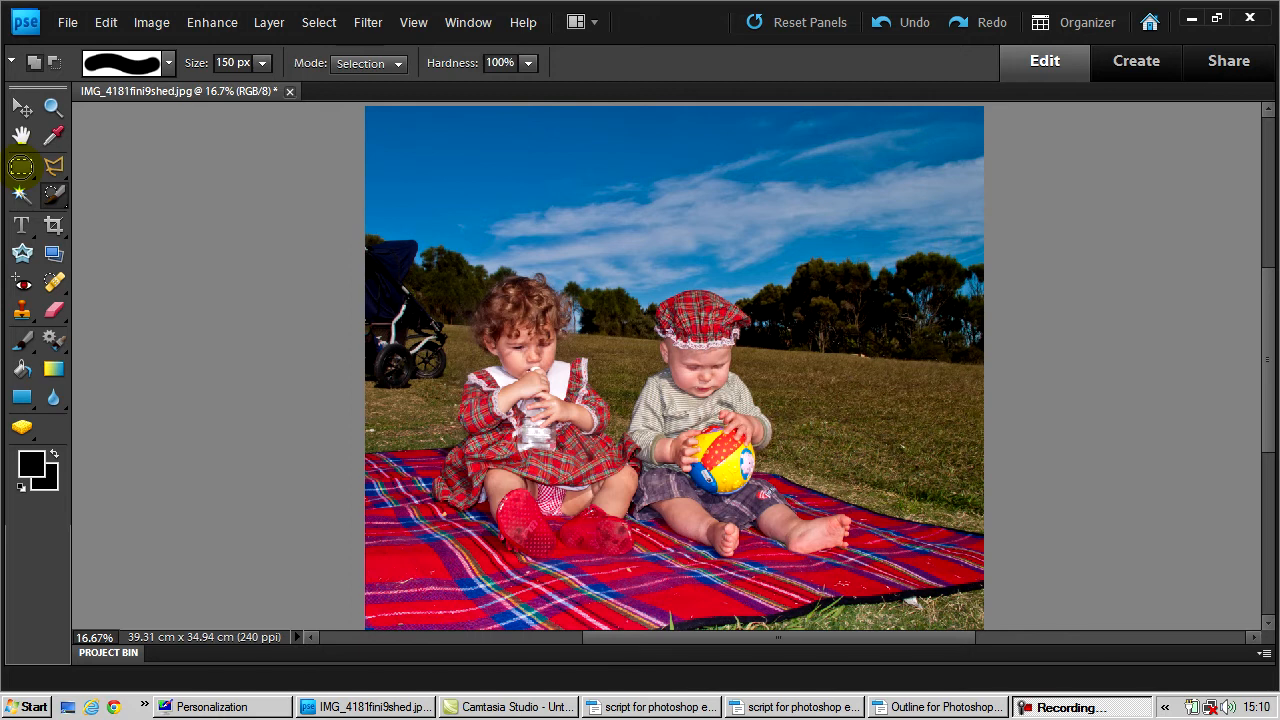
Select a rectangular area of sky and trees above the children with the Rectangular Marquee Tool, and deselect it
left_click(21, 166)
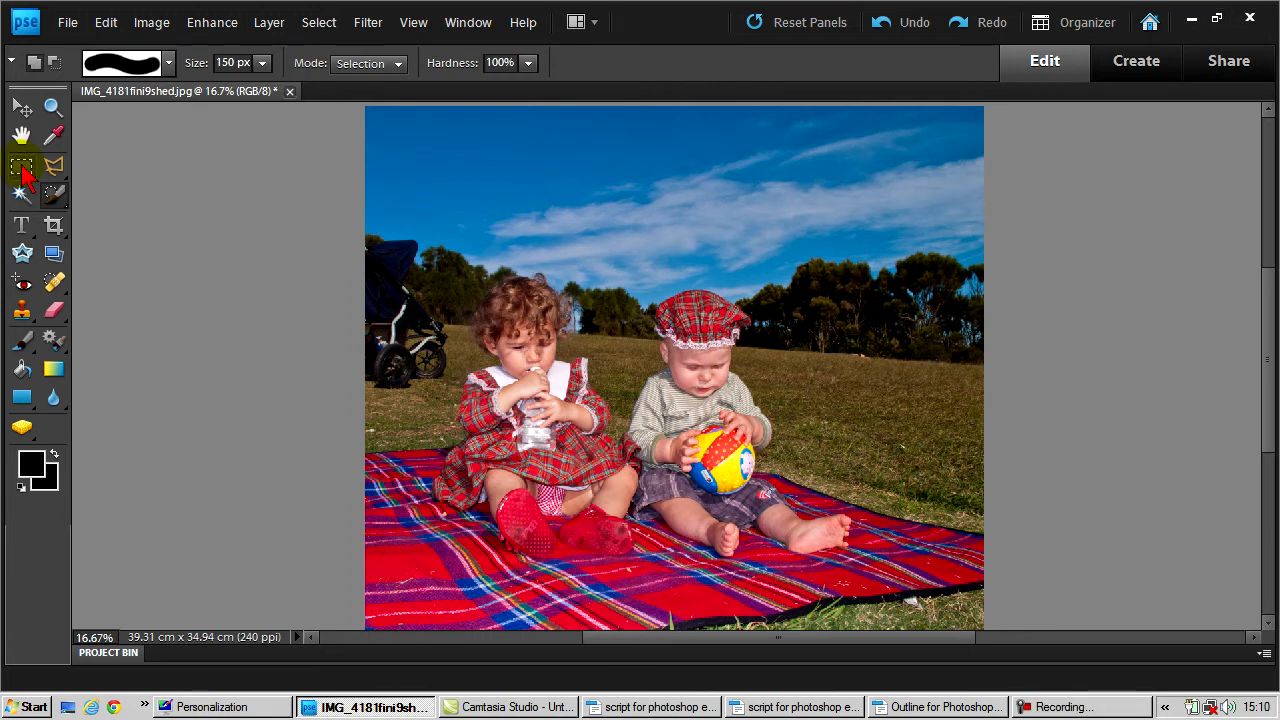
left_click(22, 172)
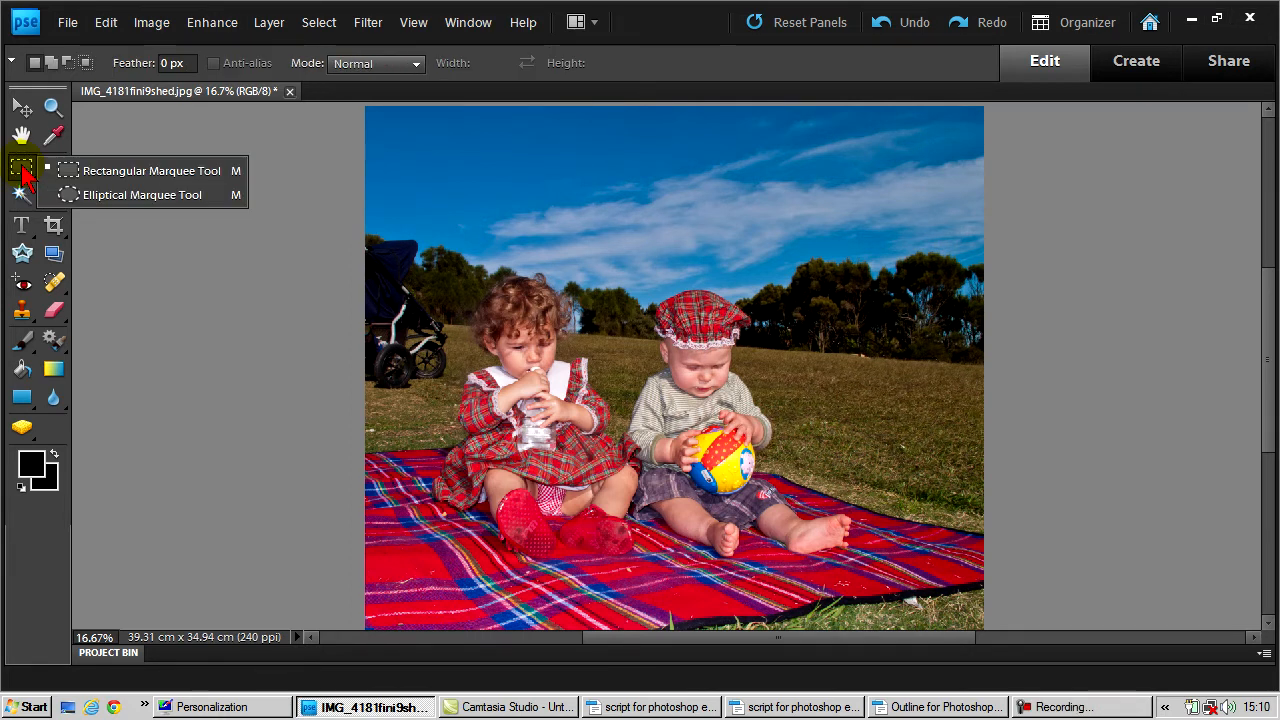
left_click(90, 176)
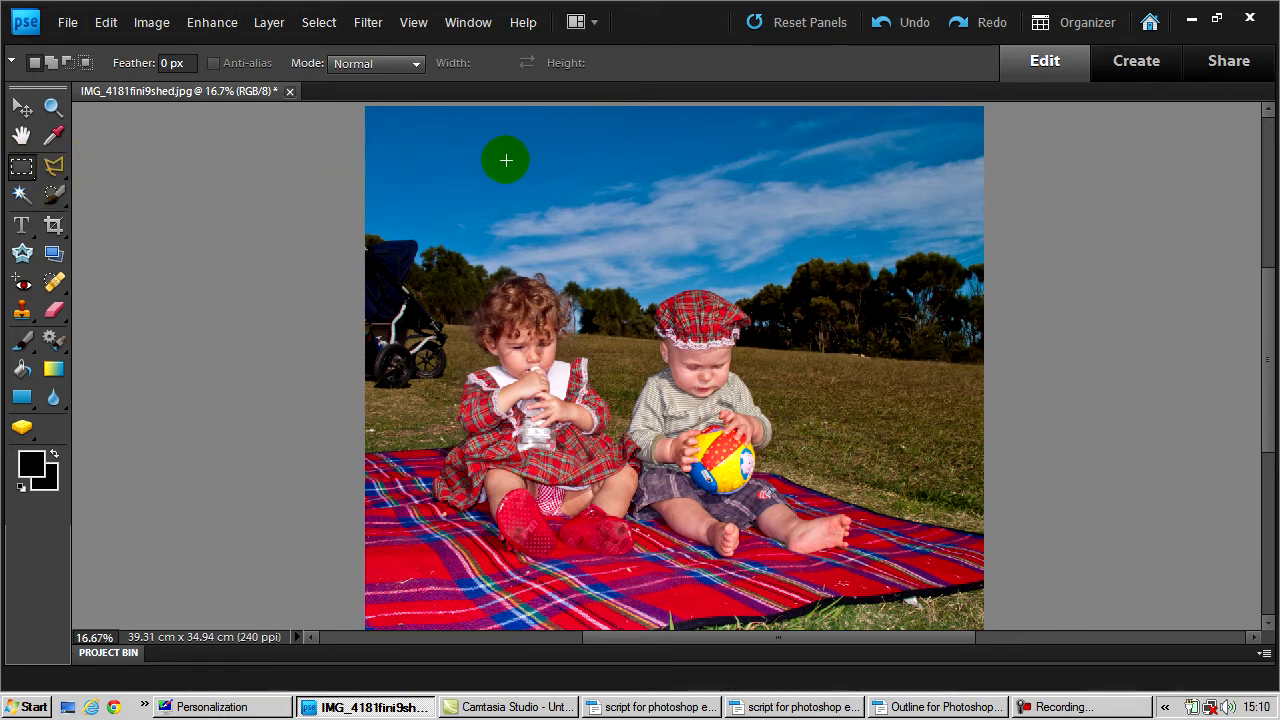
left_click_drag(506, 154, 855, 335)
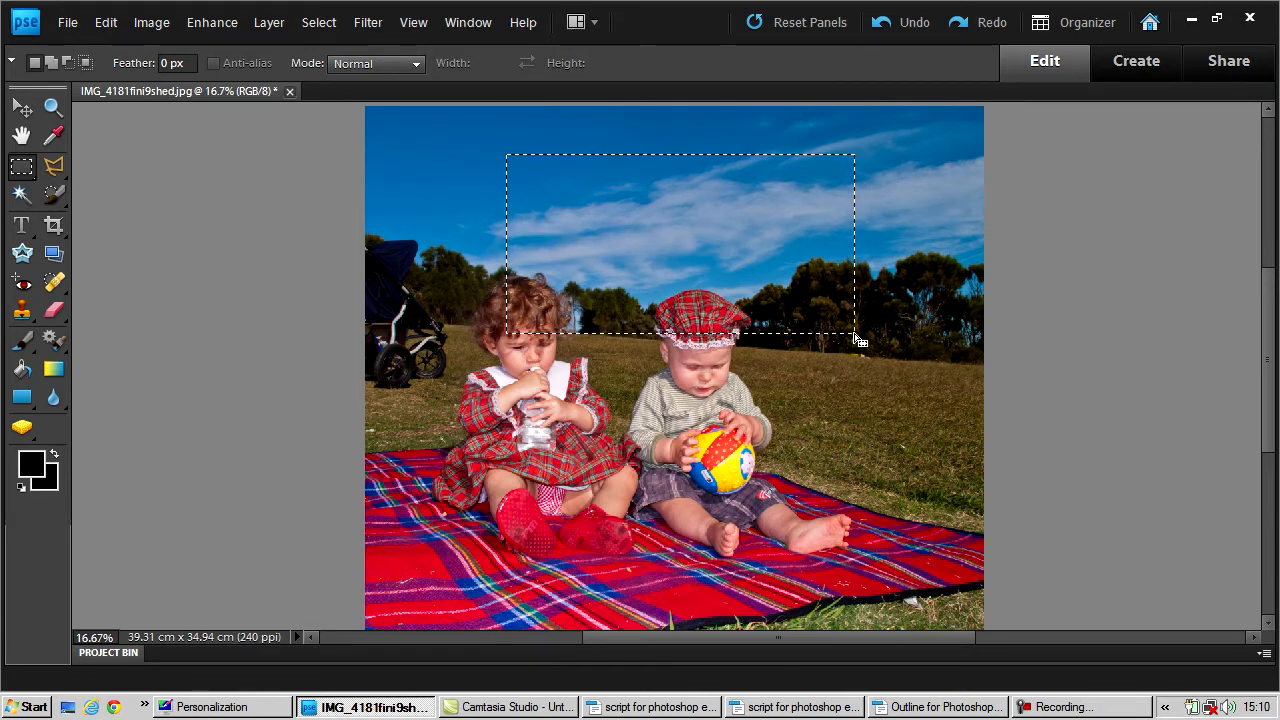
key("ctrl+d")
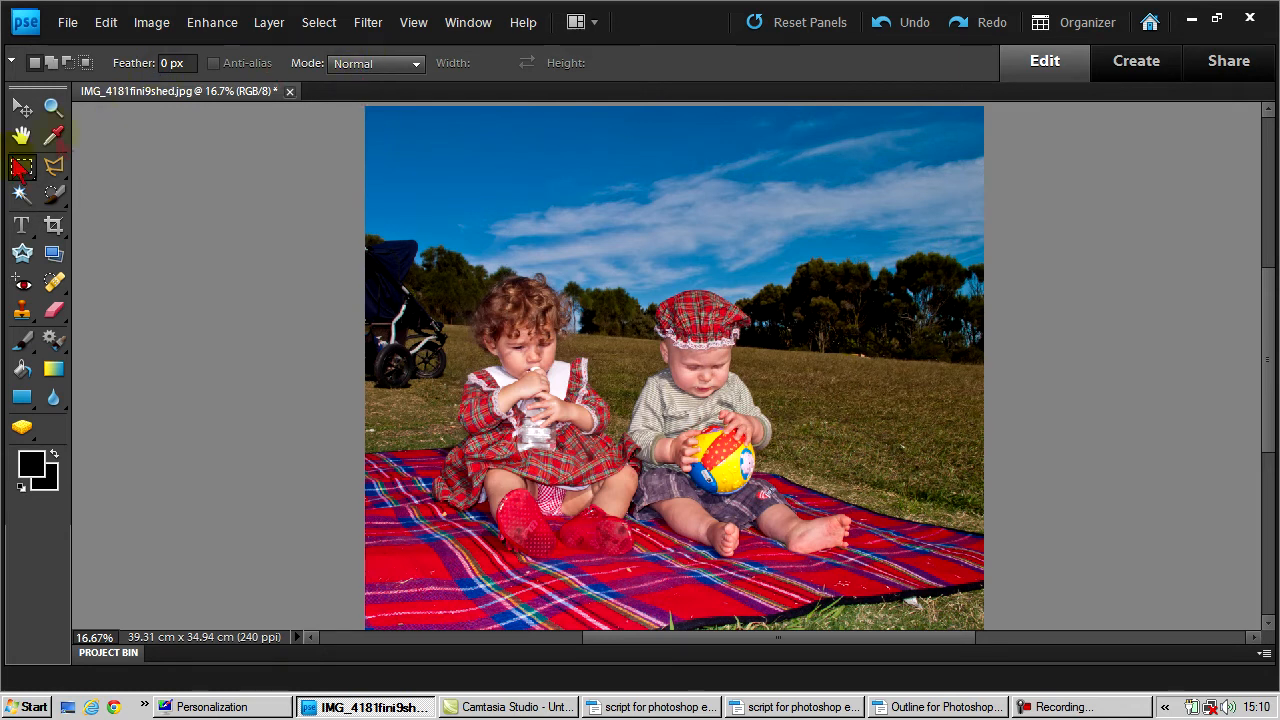
Draw an elliptical selection and move it onto the ball, try filling it with black, and clear both the fill and the selection
left_click(20, 170)
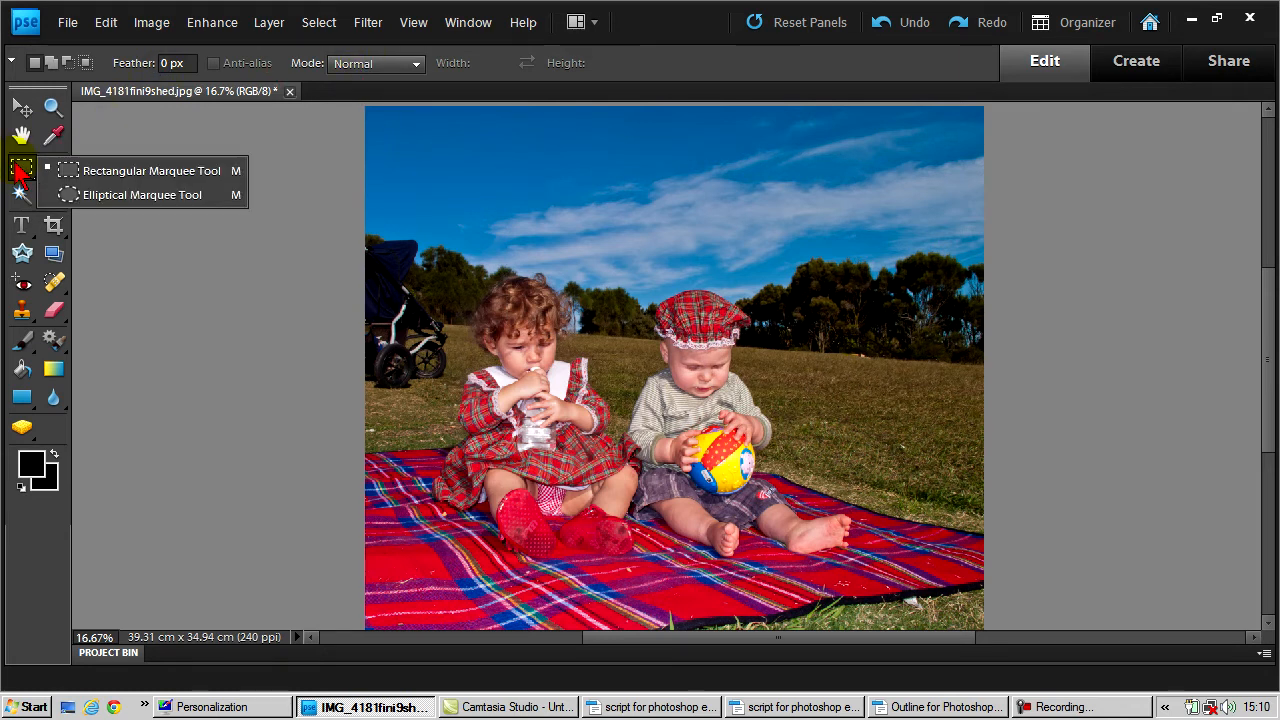
left_click(105, 196)
left_click_drag(731, 189, 664, 274)
left_click_drag(716, 217, 730, 438)
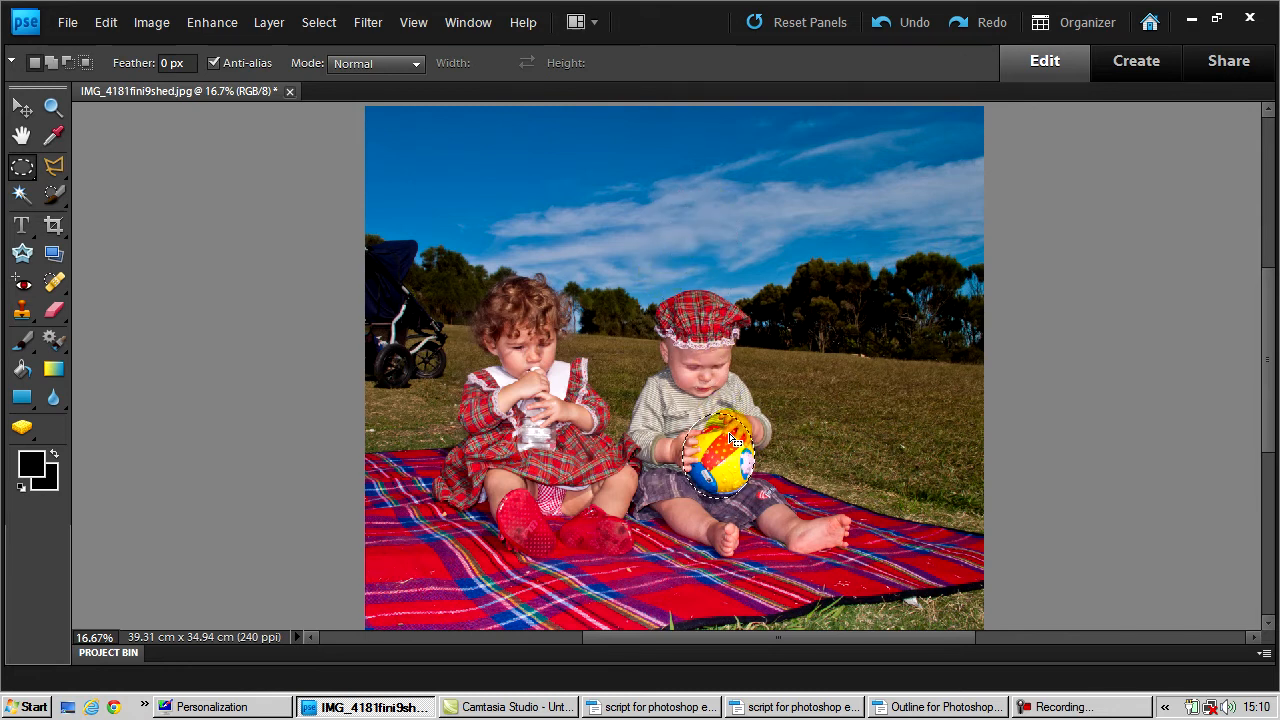
key("alt+BackSpace")
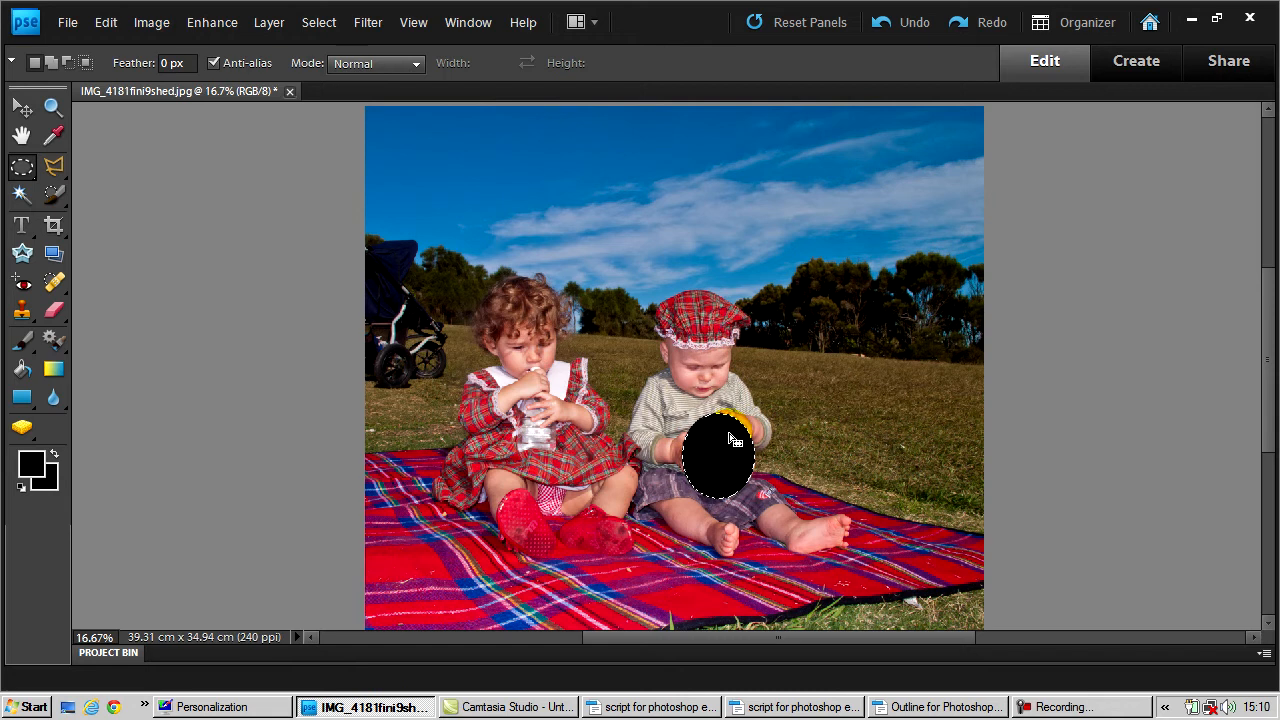
key("ctrl+z")
key("ctrl+d")
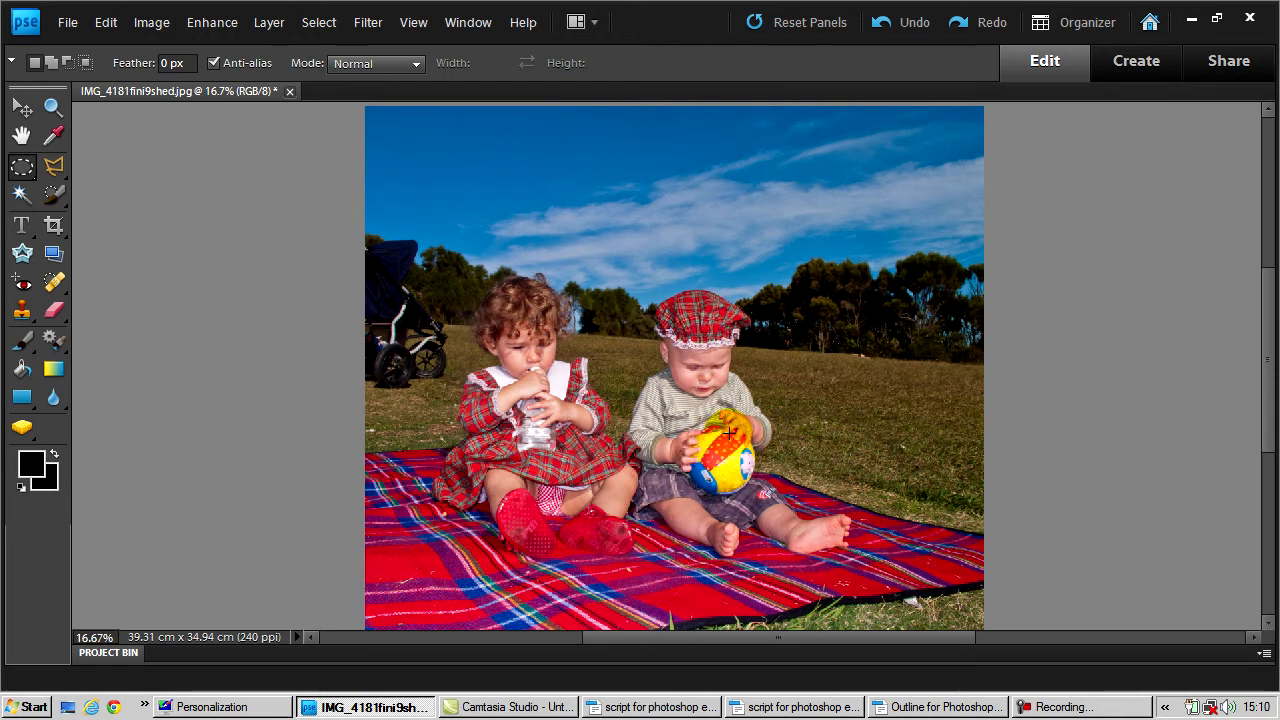
Outline the girl freehand with the Lasso Tool, try filling the selection with black, and clear both the fill and the selection
left_click(53, 168)
left_click(100, 169)
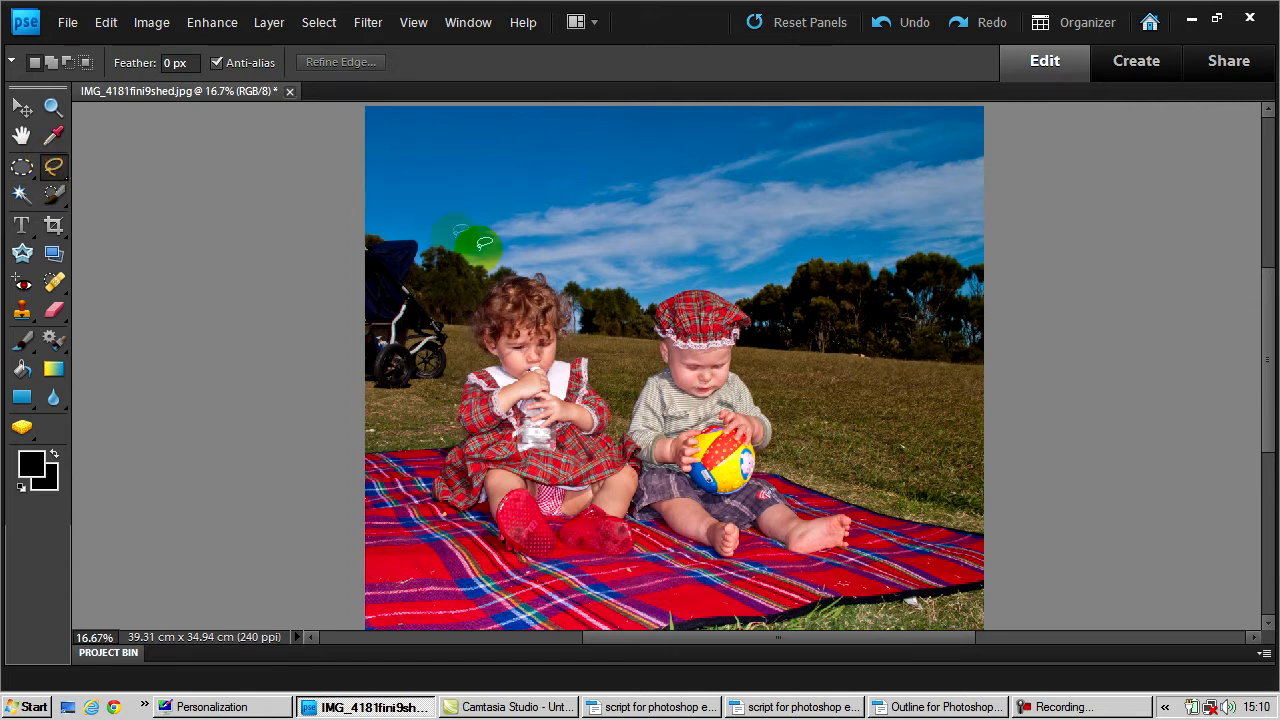
left_click_drag(494, 264, 452, 298)
mouse_move(443, 400)
left_mouse_down()
mouse_move(448, 513)
mouse_move(578, 580)
mouse_move(651, 579)
mouse_move(638, 385)
mouse_move(595, 317)
mouse_move(499, 257)
left_mouse_up()
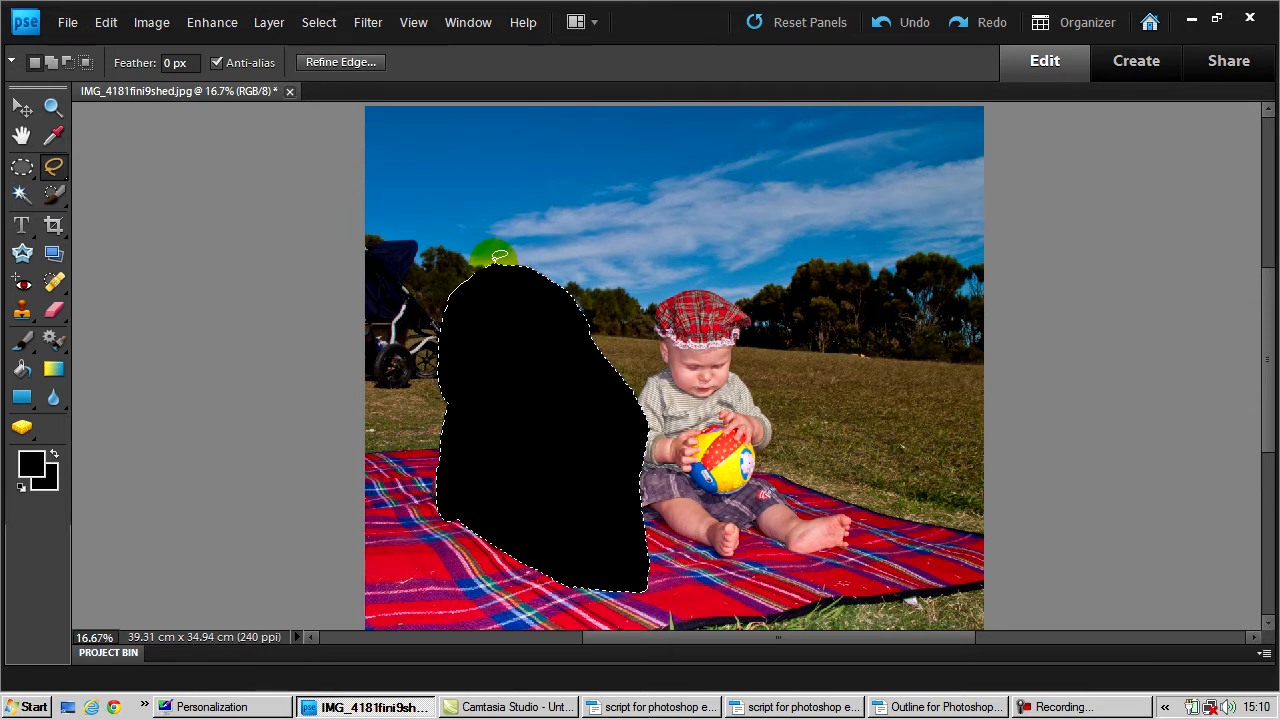
left_click(493, 255)
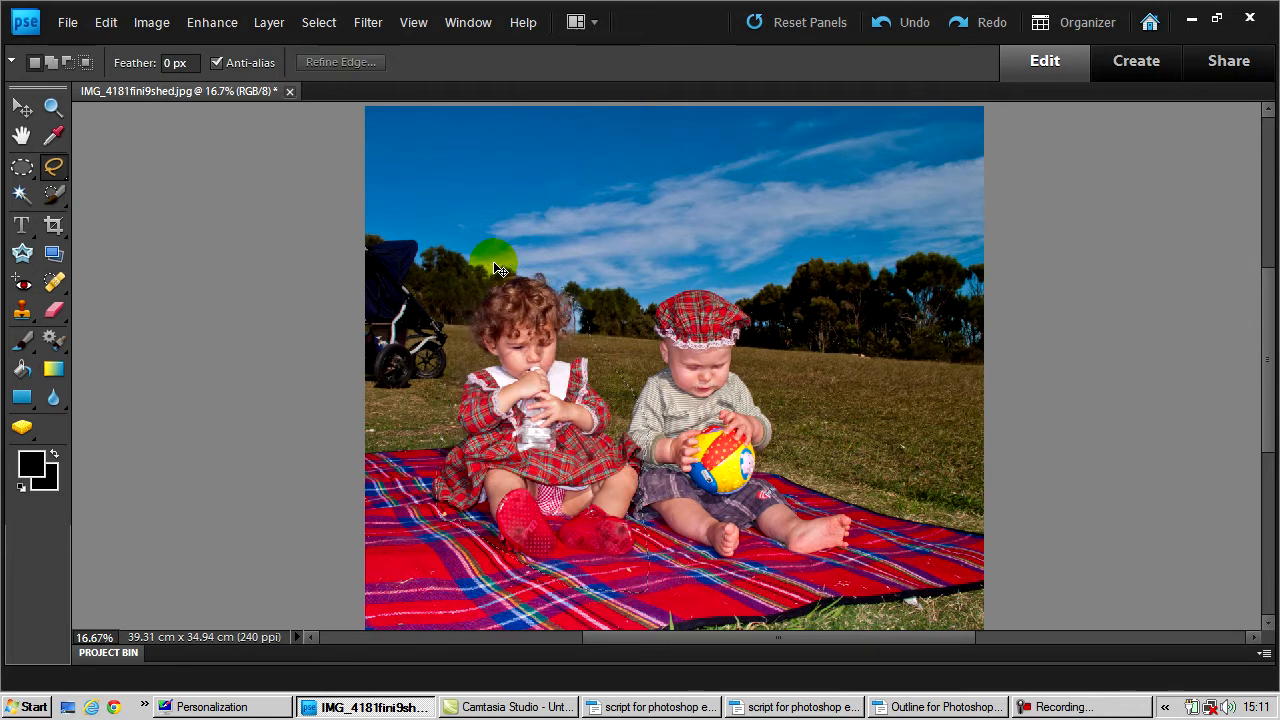
Trace the edge of the girl partway around with the Magnetic Lasso Tool, and cancel the outline
left_click(54, 166)
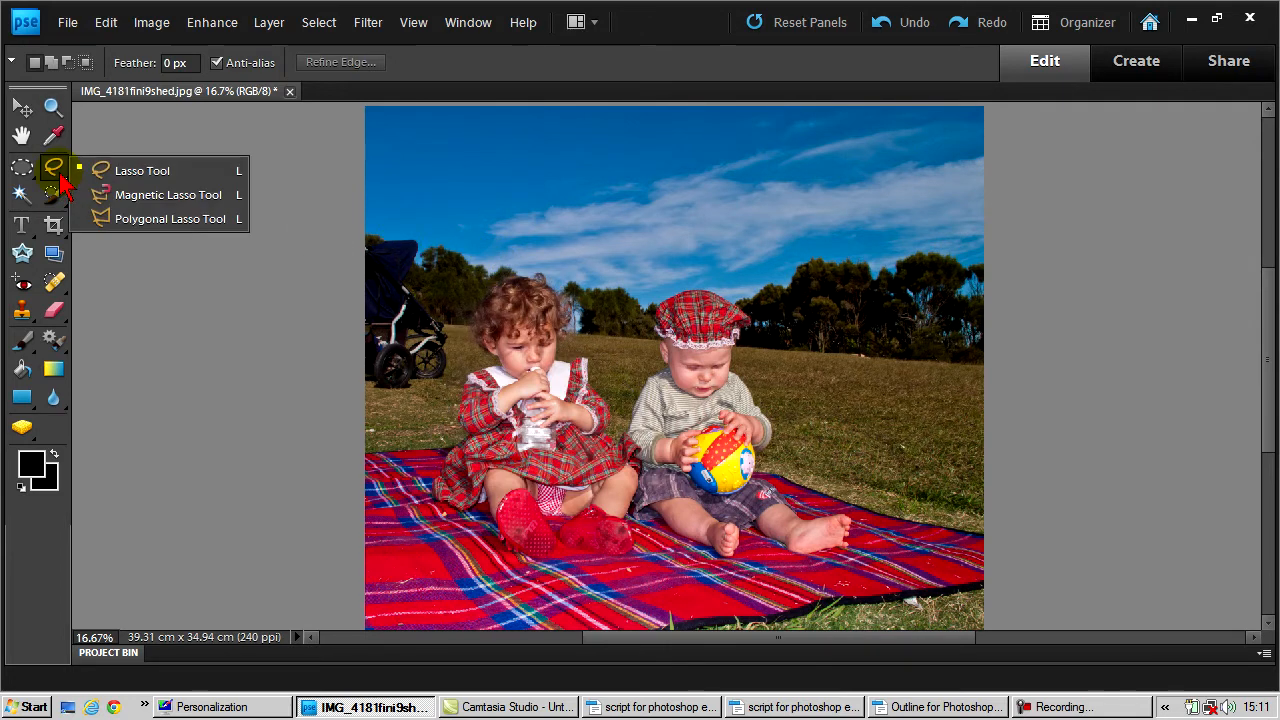
left_click(124, 192)
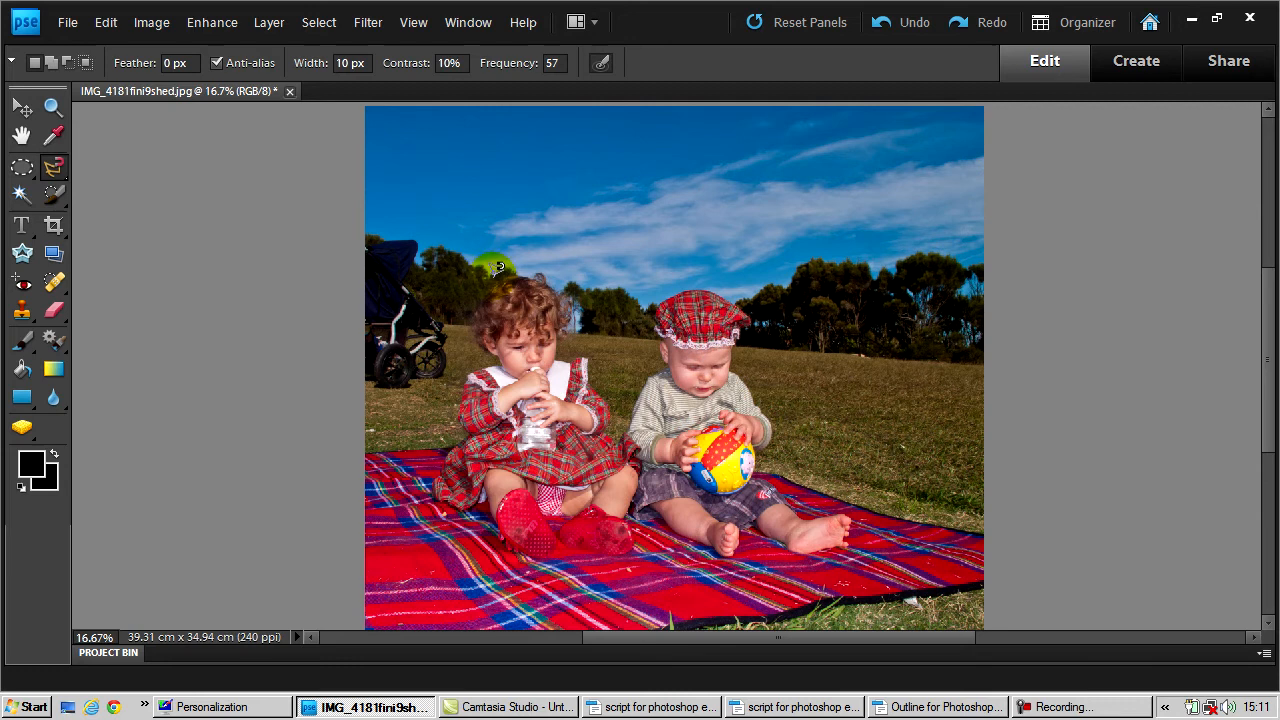
left_click(491, 276)
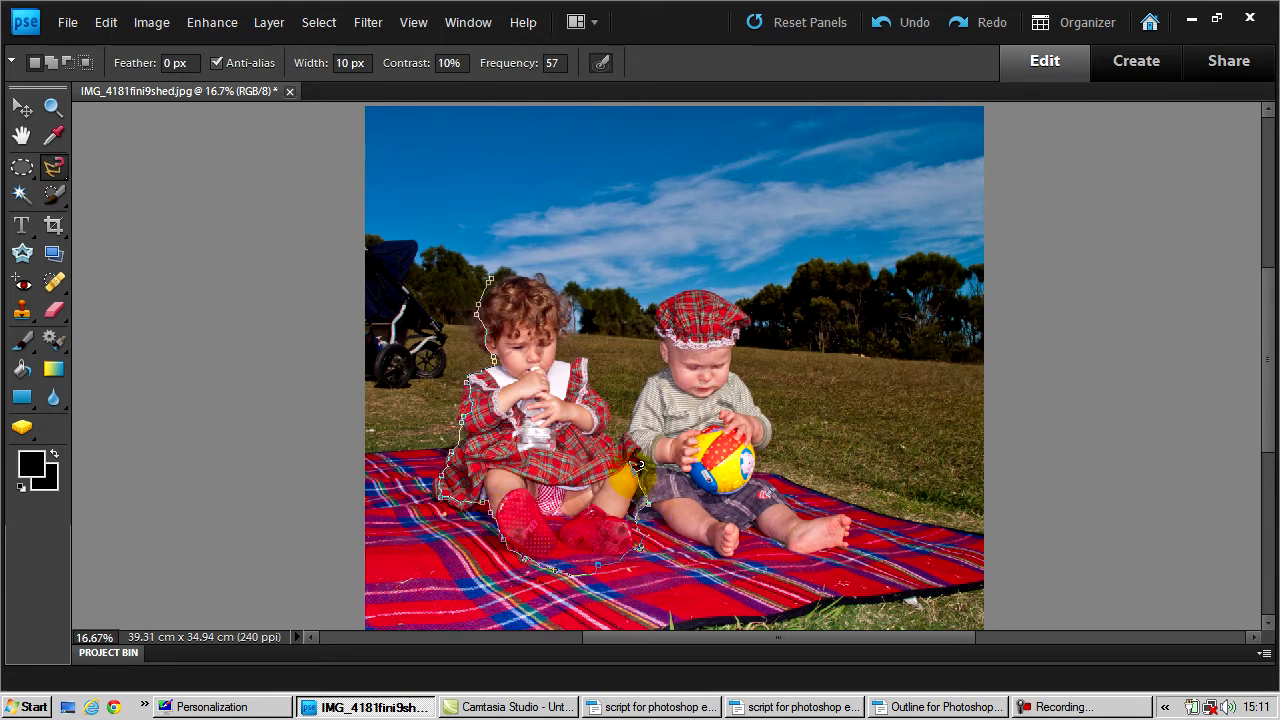
key("Escape")
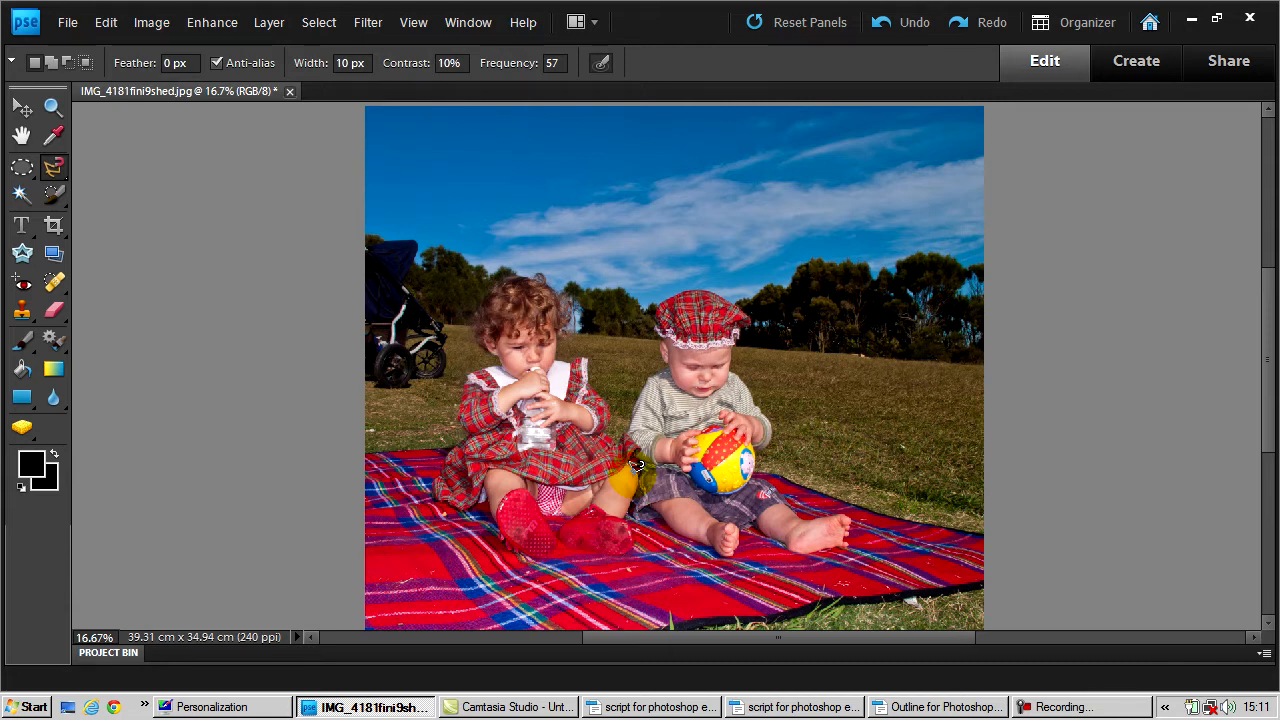
Draw a four-sided selection in the sky above the children with the Polygonal Lasso Tool, and deselect it
left_click(55, 166)
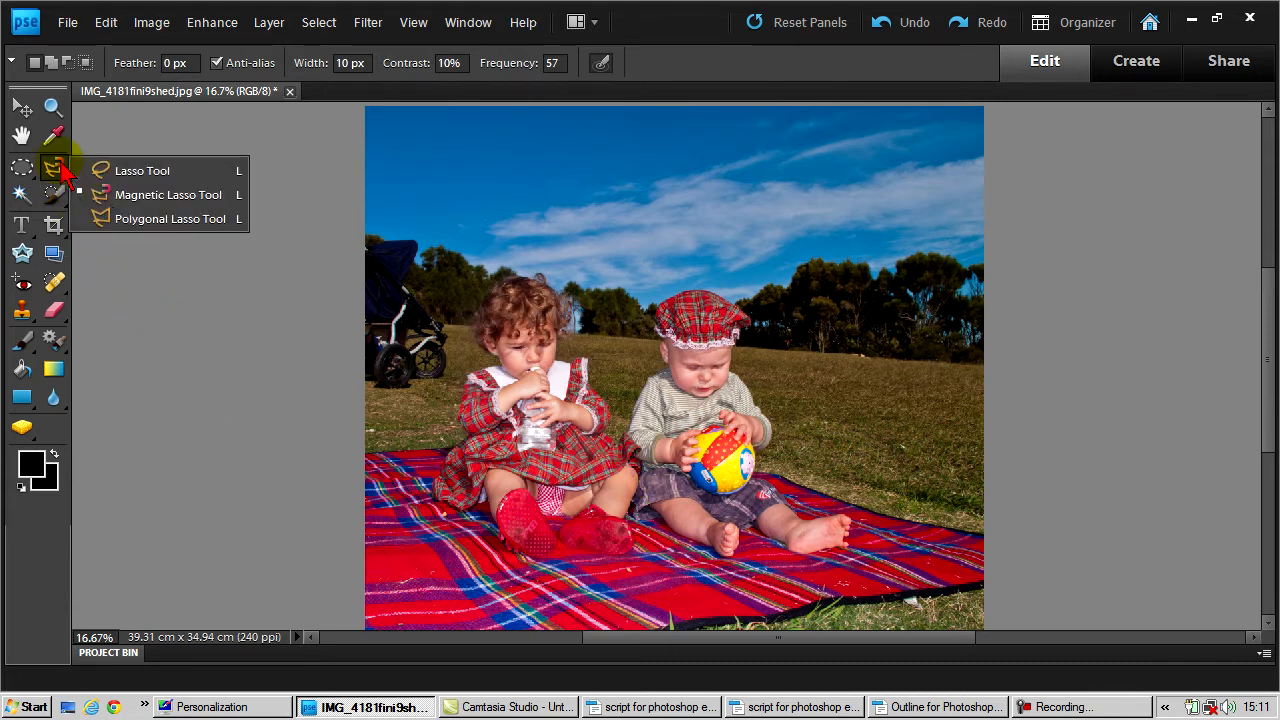
left_click(160, 218)
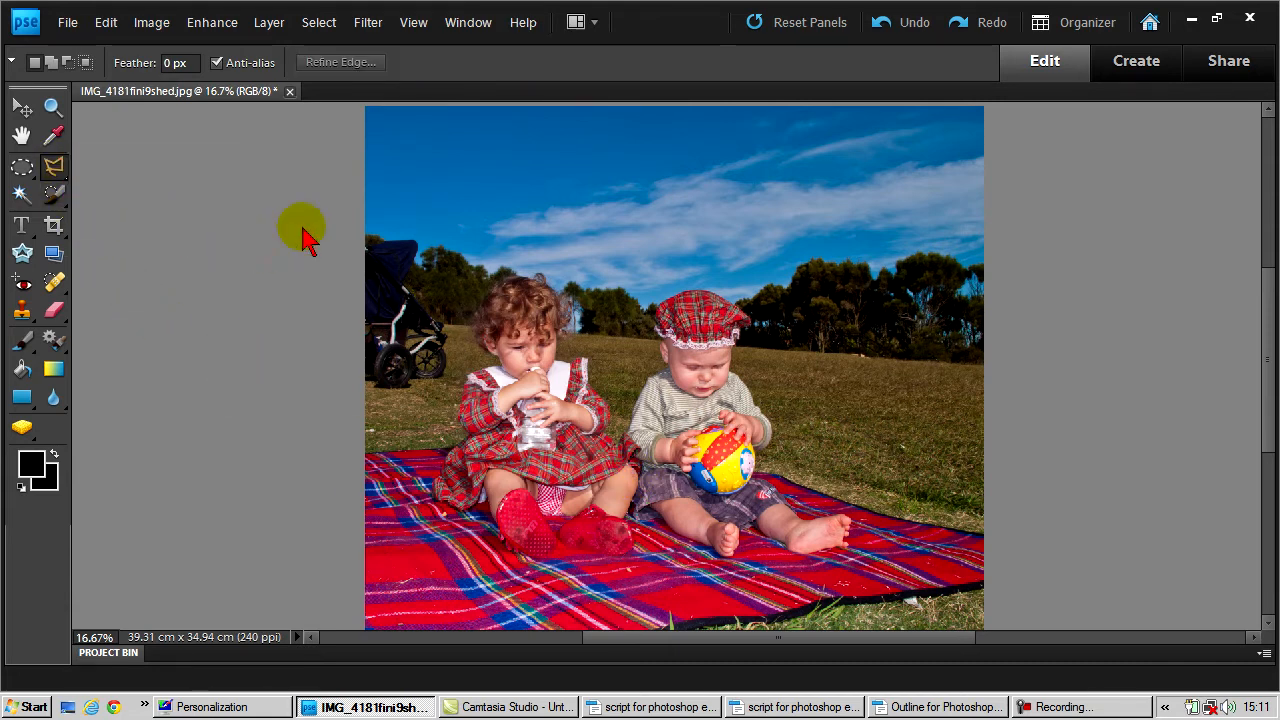
left_click(477, 151)
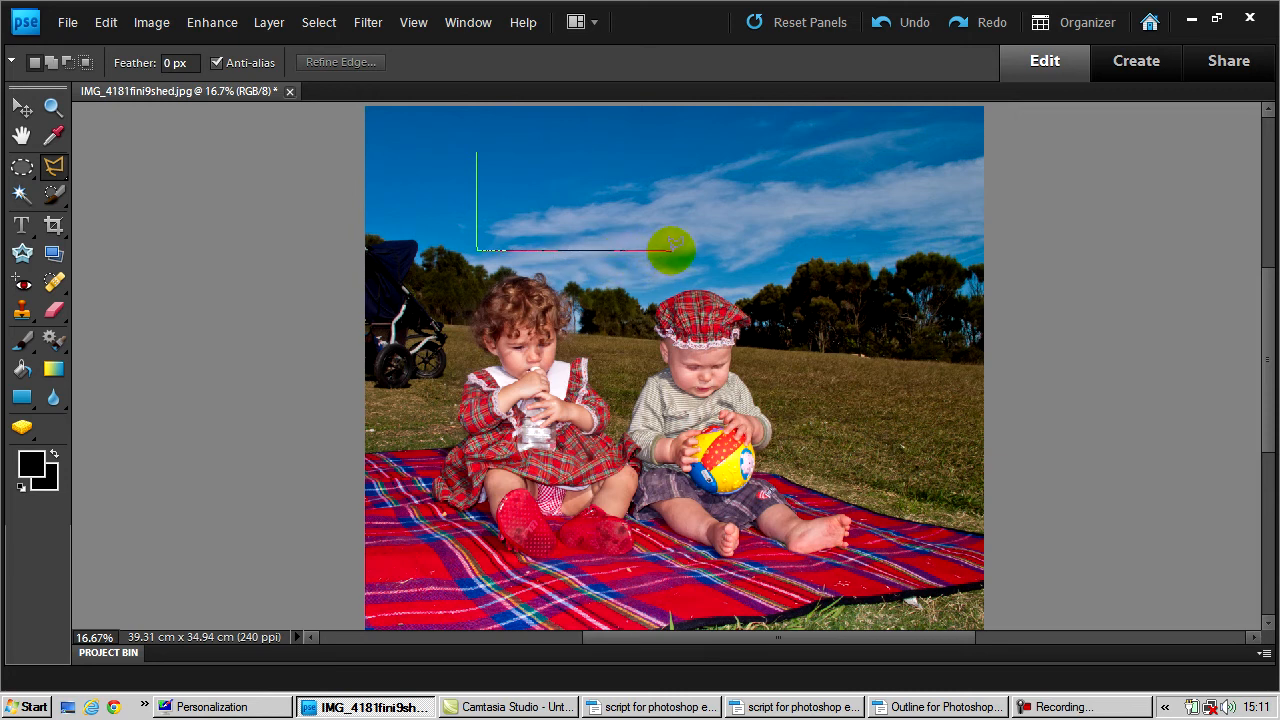
left_click(672, 249)
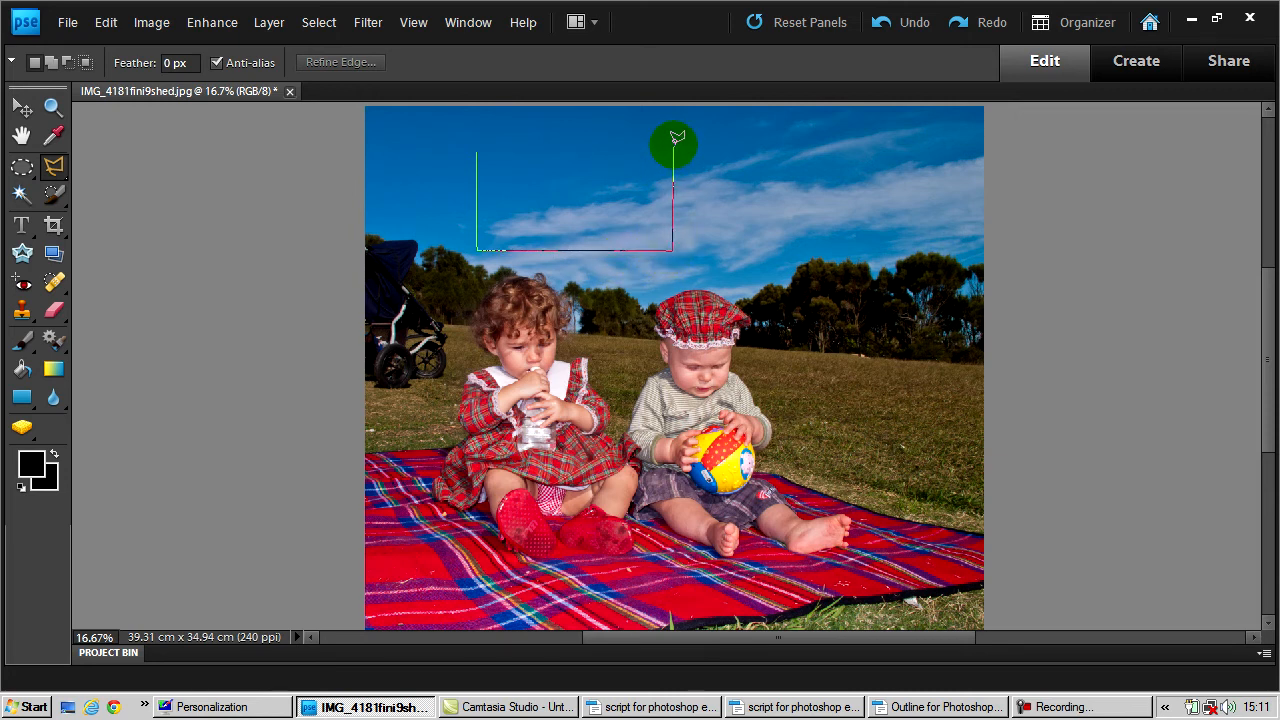
left_click(673, 146)
left_click(477, 150)
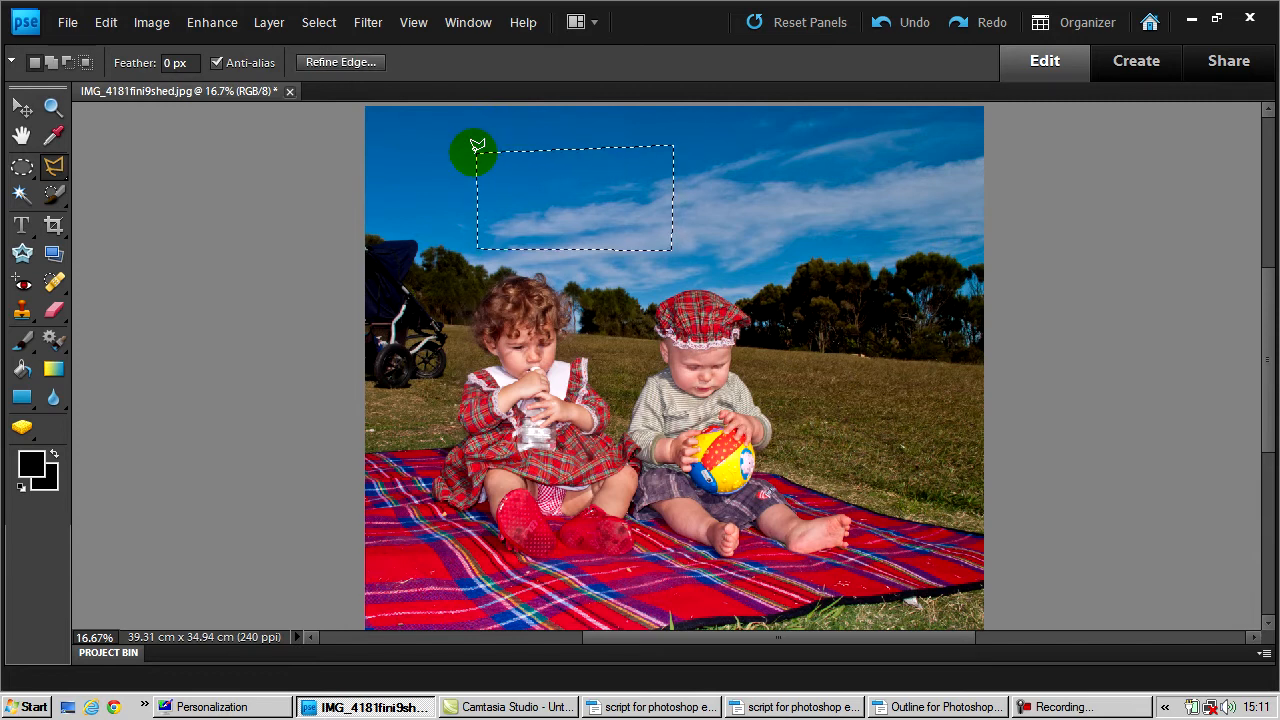
key("ctrl+d")
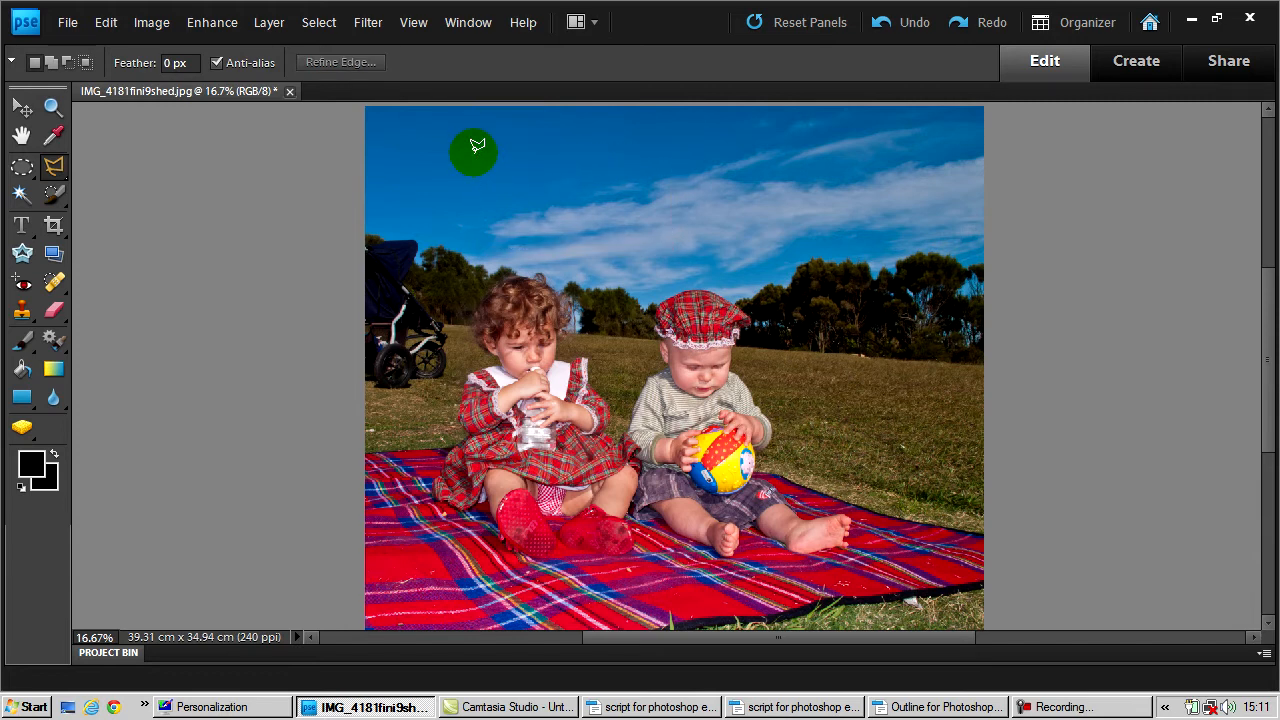
Select the blue sky with the Magic Wand Tool, and try selecting the clouds and the blue sky again at a tolerance of 10
left_click(21, 193)
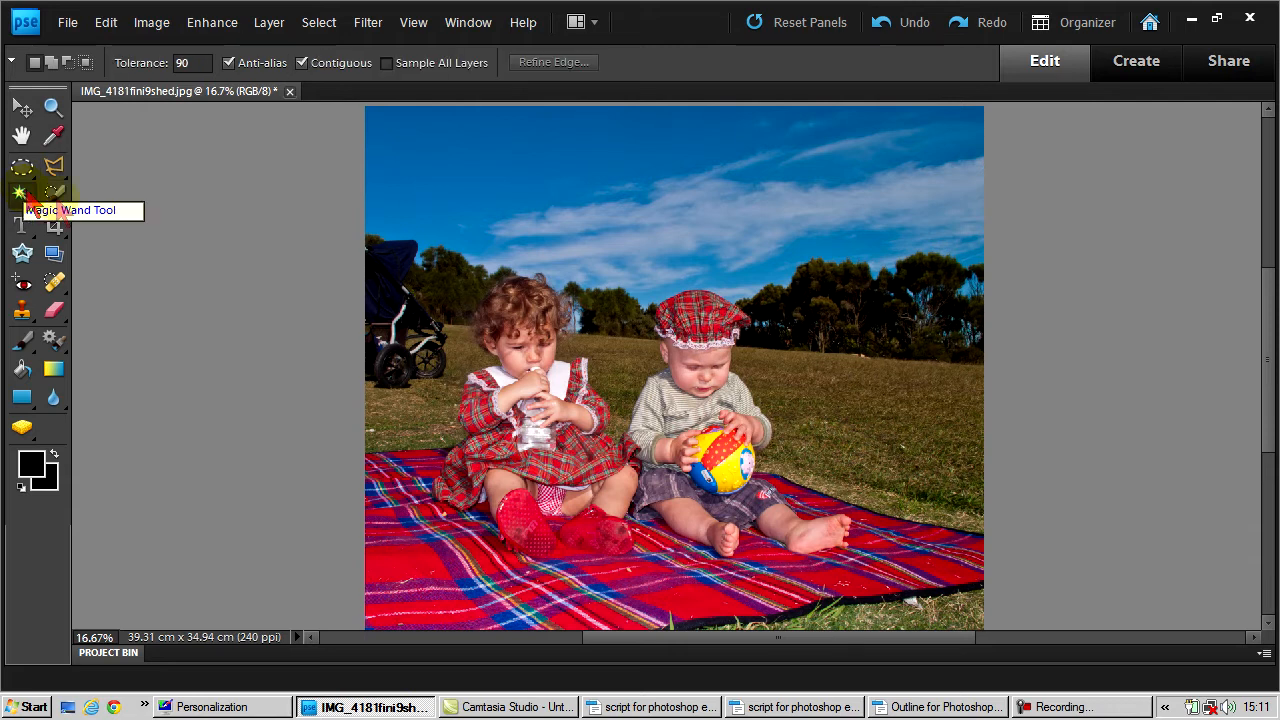
left_click(398, 170)
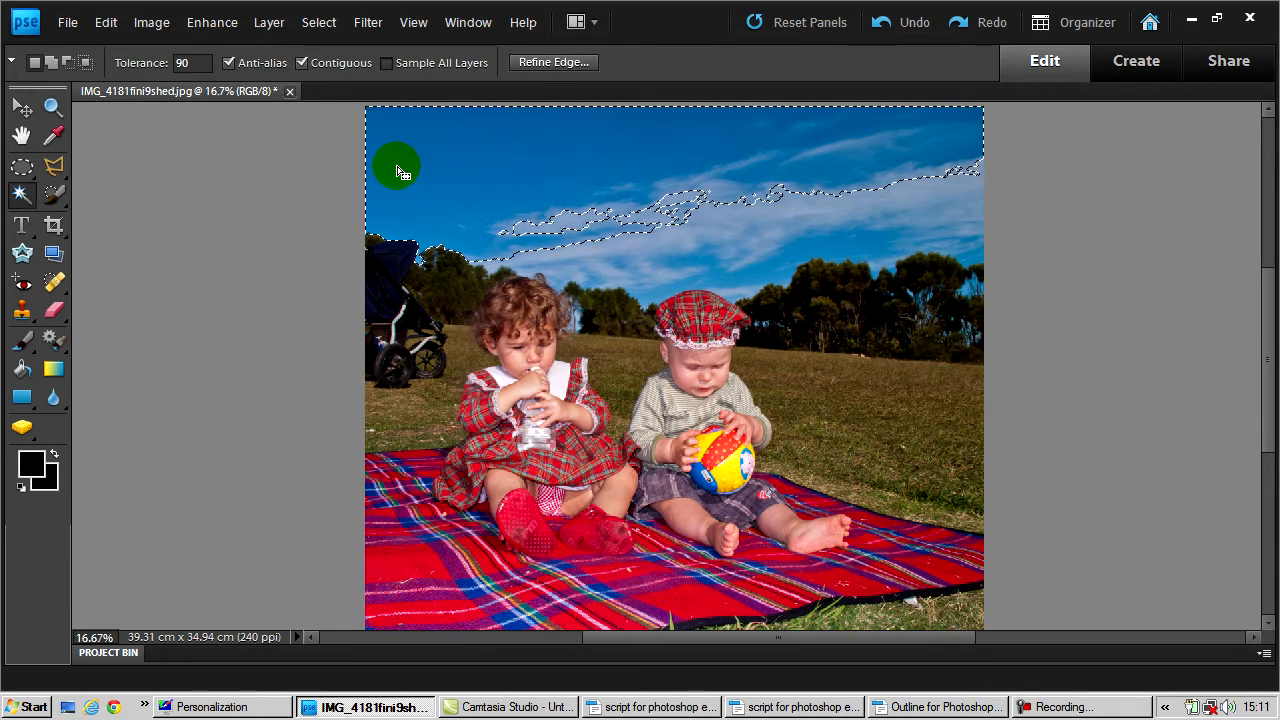
left_click(203, 60)
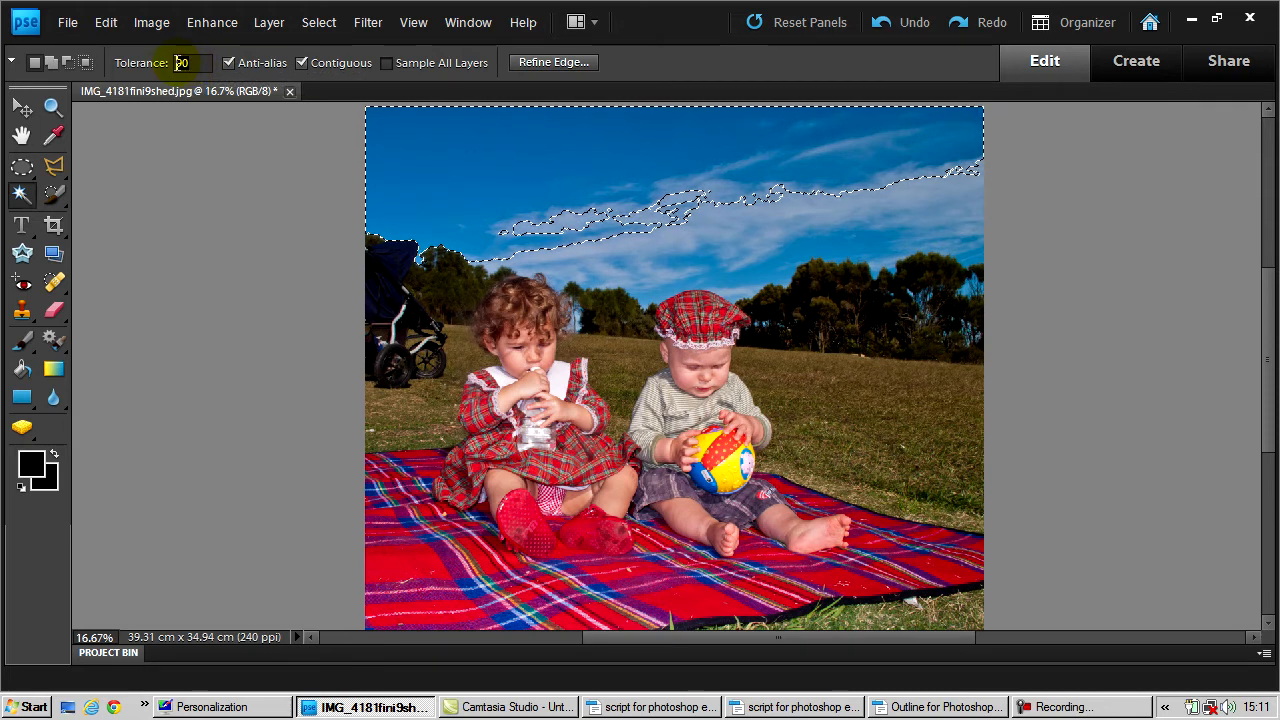
left_click(582, 224)
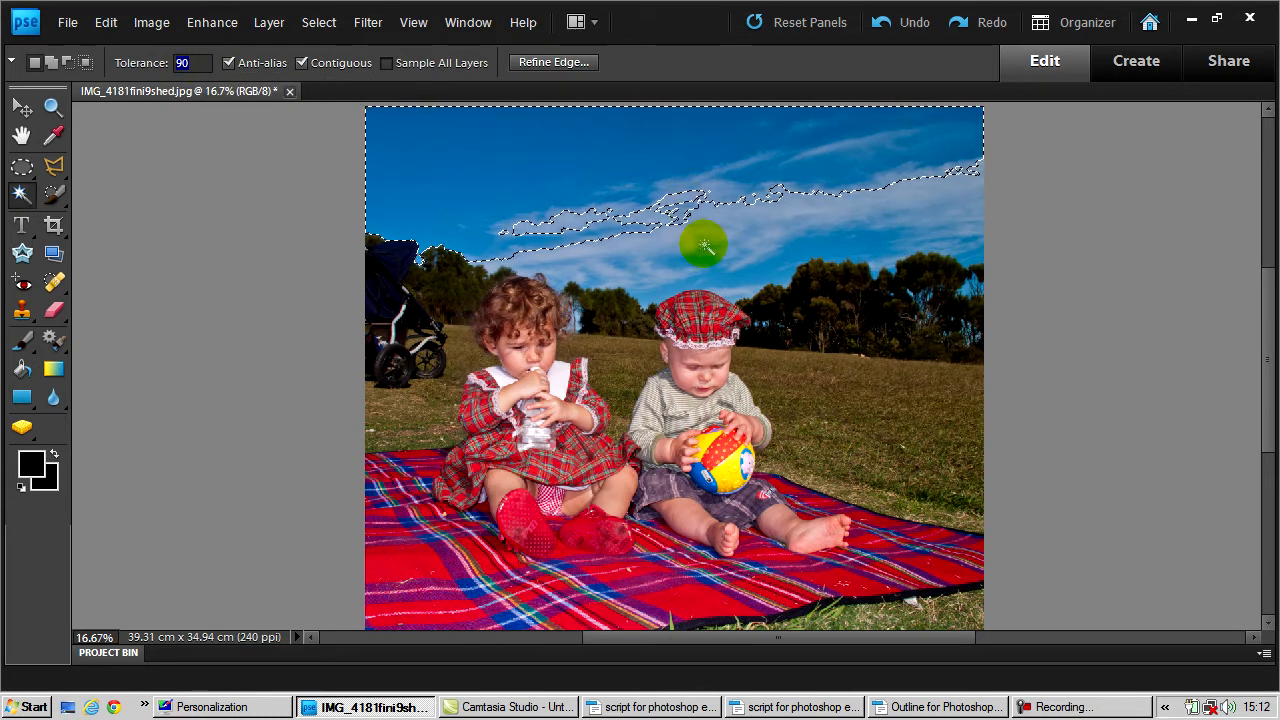
type("1")
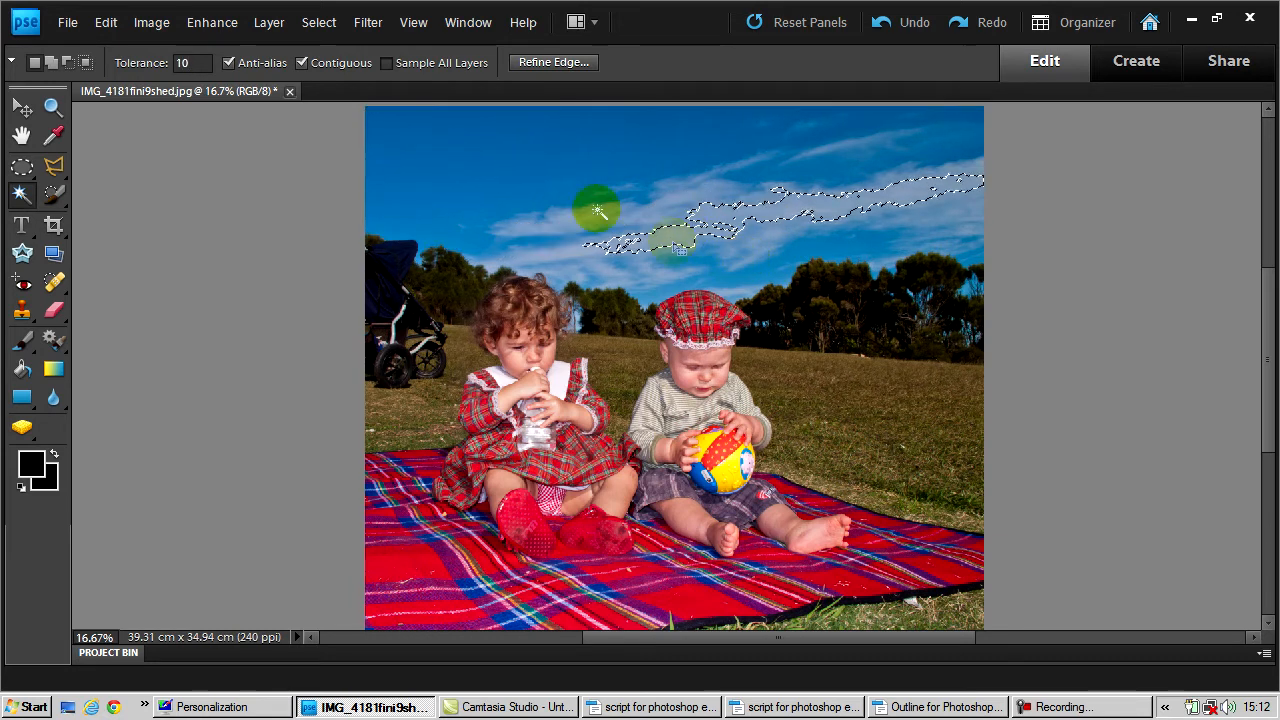
left_click(460, 152)
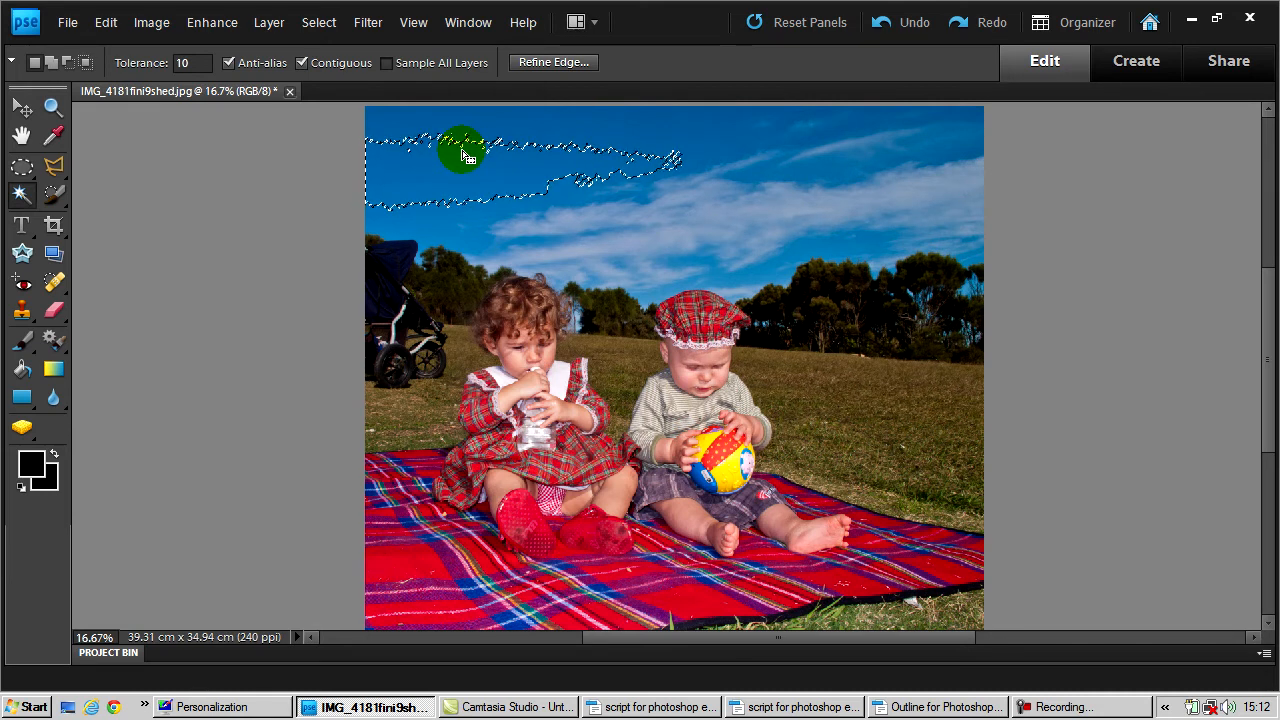
Set the Magic Wand tolerance to 30 and select the blue sky again
double_click(186, 62)
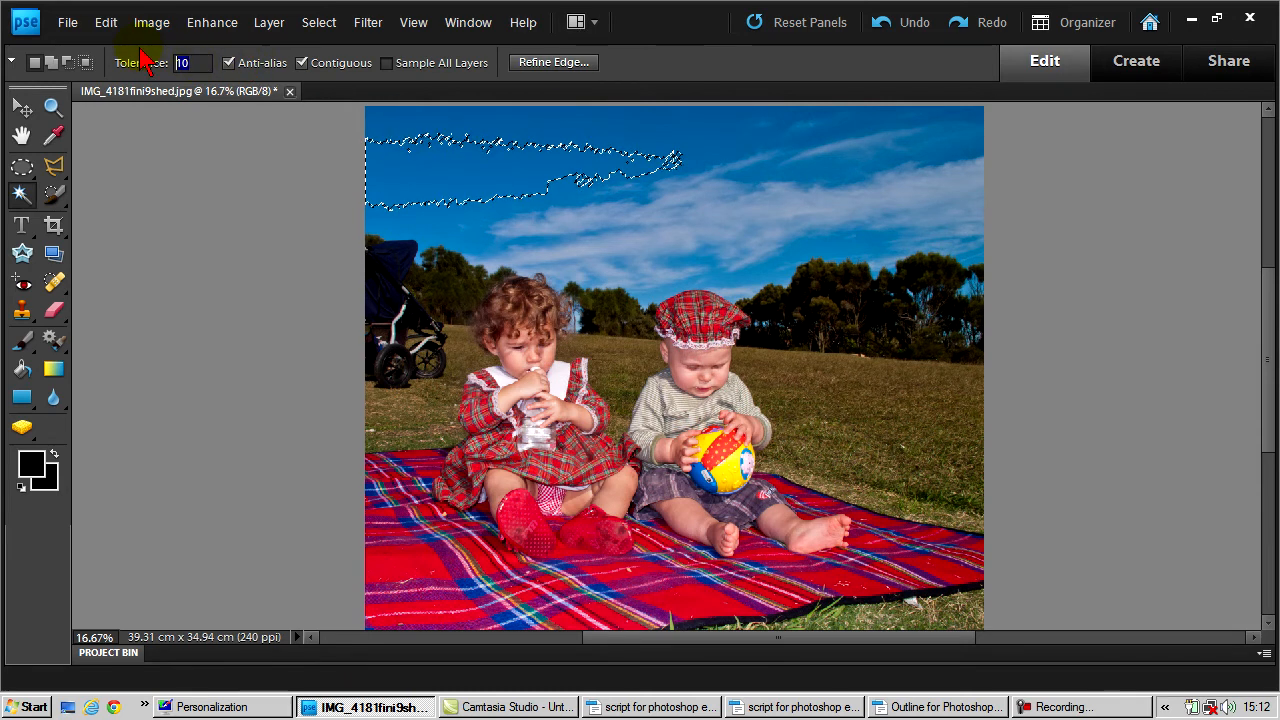
type("3")
left_click(603, 175)
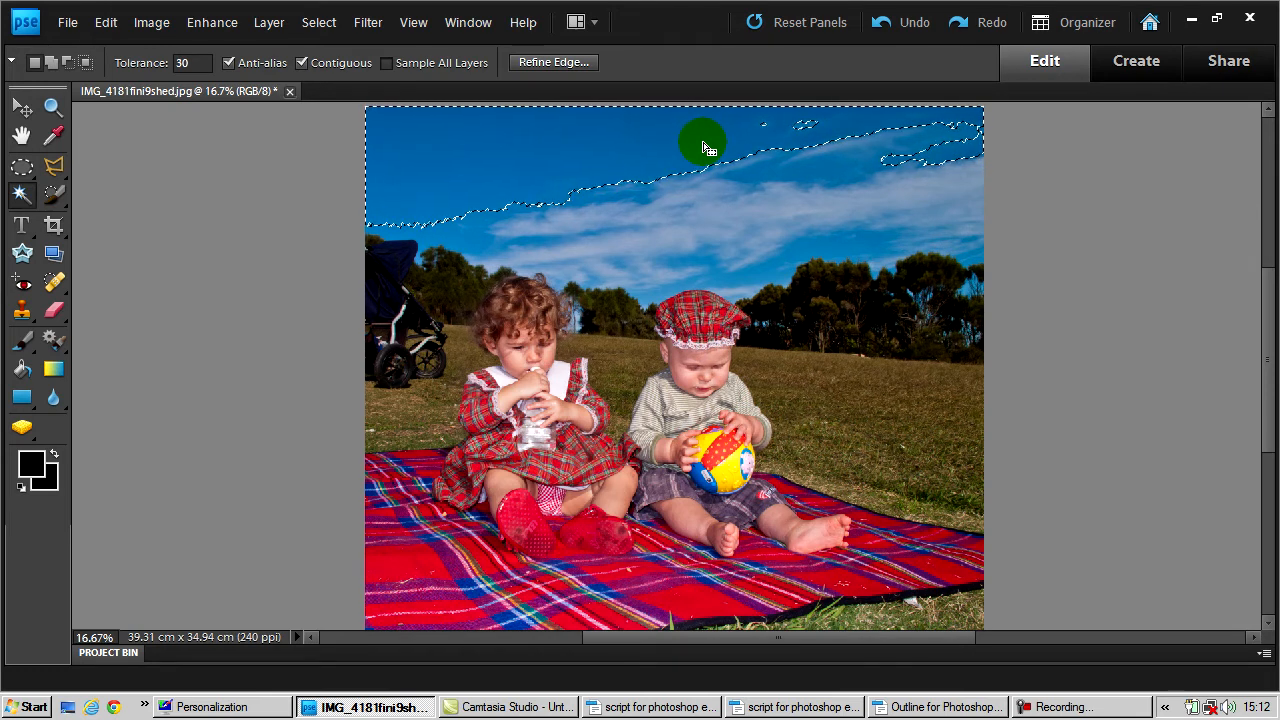
Add the clouds and the remaining sky above the trees to the selection, and subtract the clouds and part of the blue sky from it
left_click(694, 214)
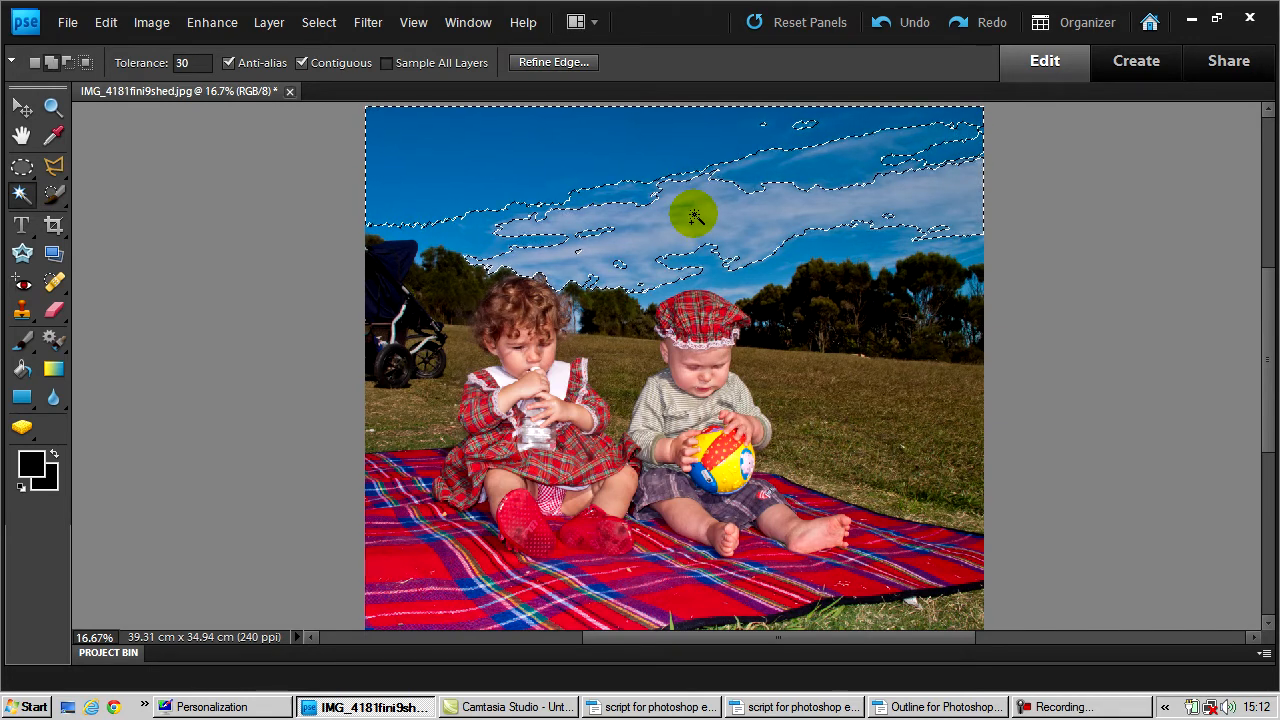
left_click(811, 163)
left_click(638, 277)
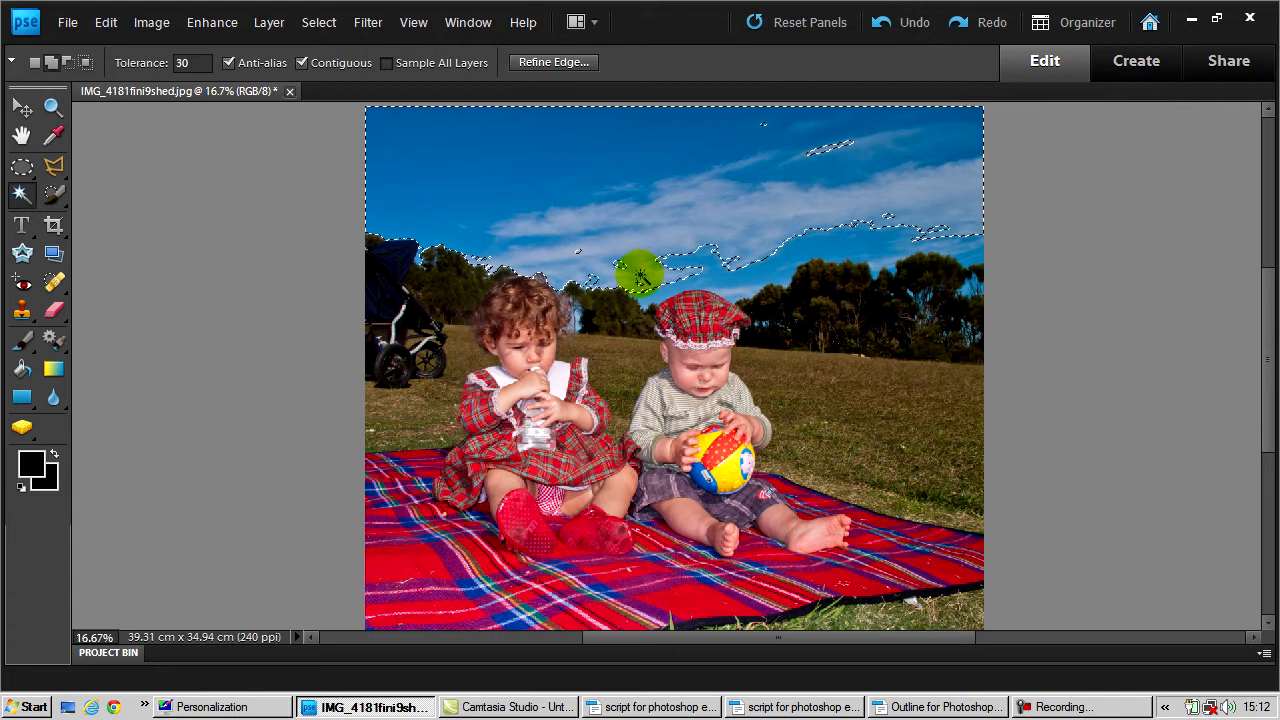
left_click(761, 282)
left_click(847, 250)
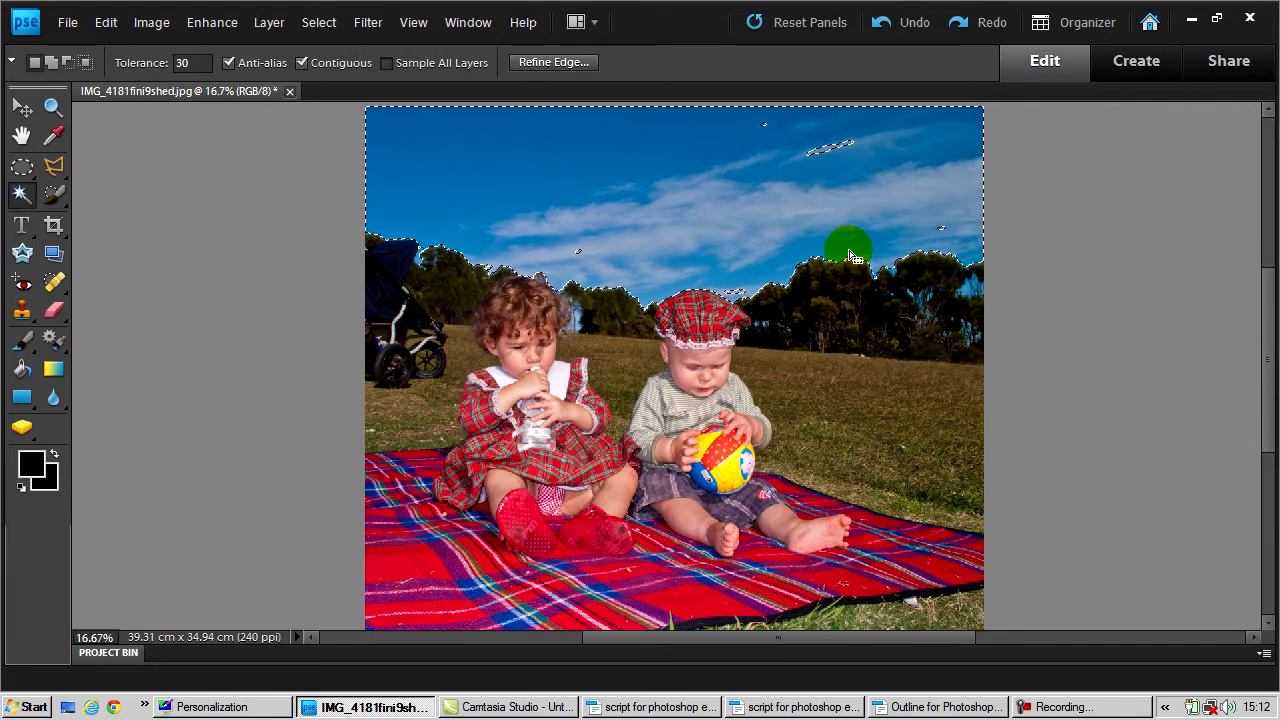
left_click(911, 267)
left_click(961, 266)
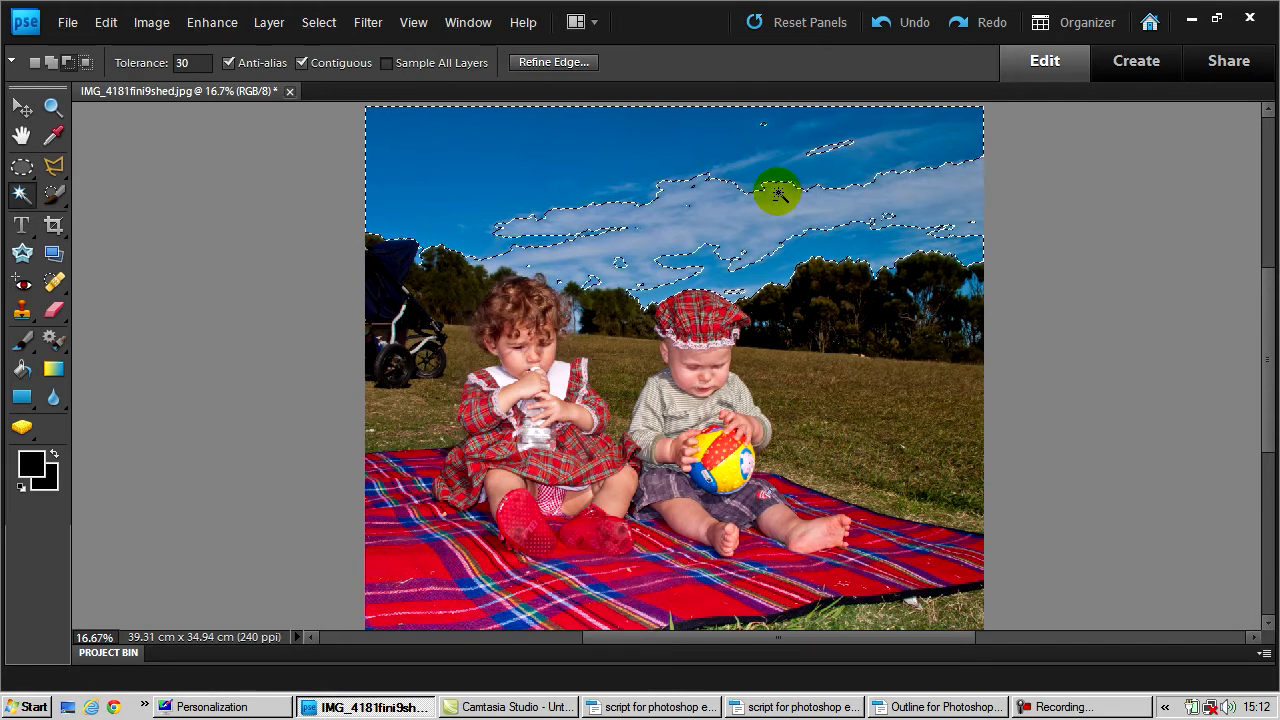
left_click(510, 174)
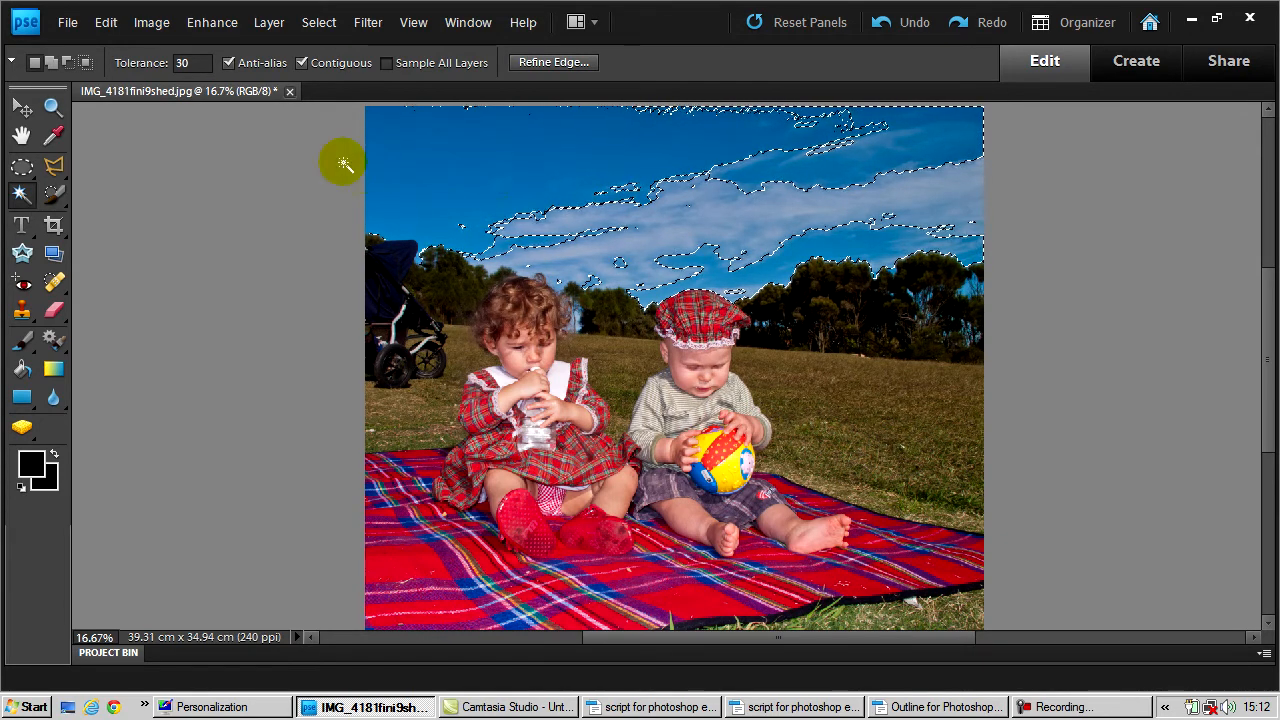
Clear the existing selection and select the whole sky with the Quick Selection Tool, using a brush size of 500
left_click(60, 195)
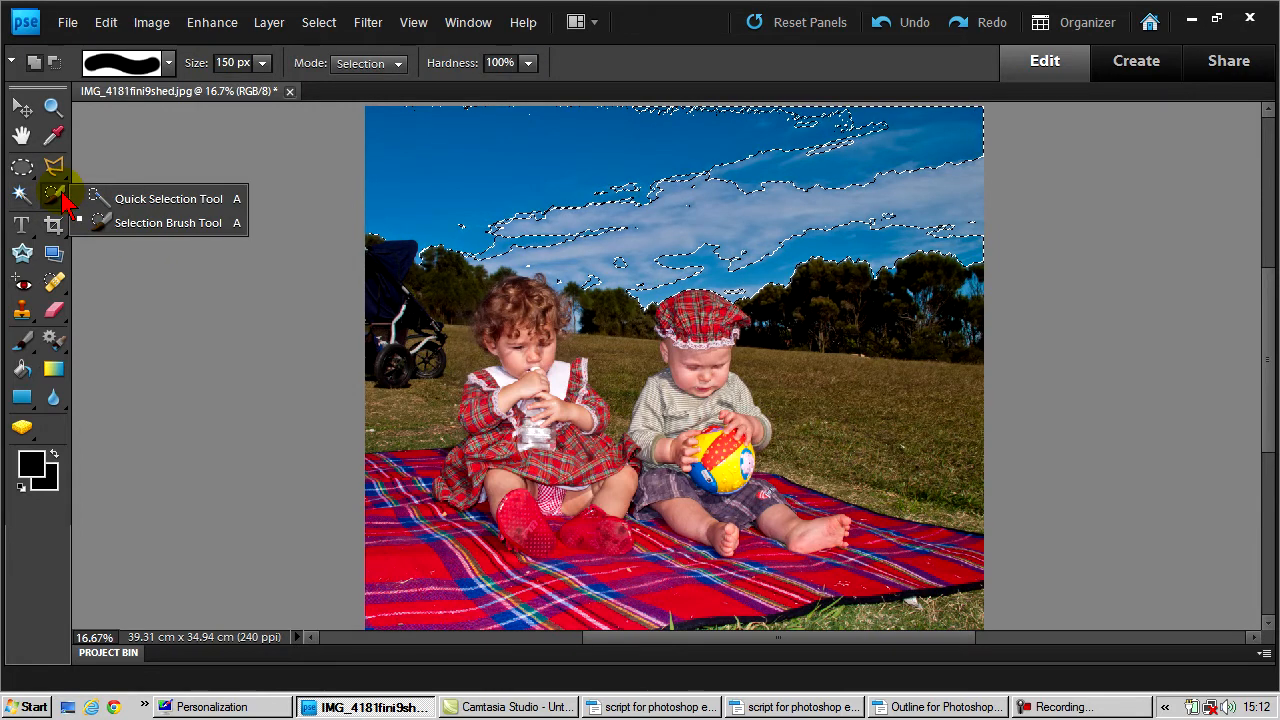
left_click(135, 199)
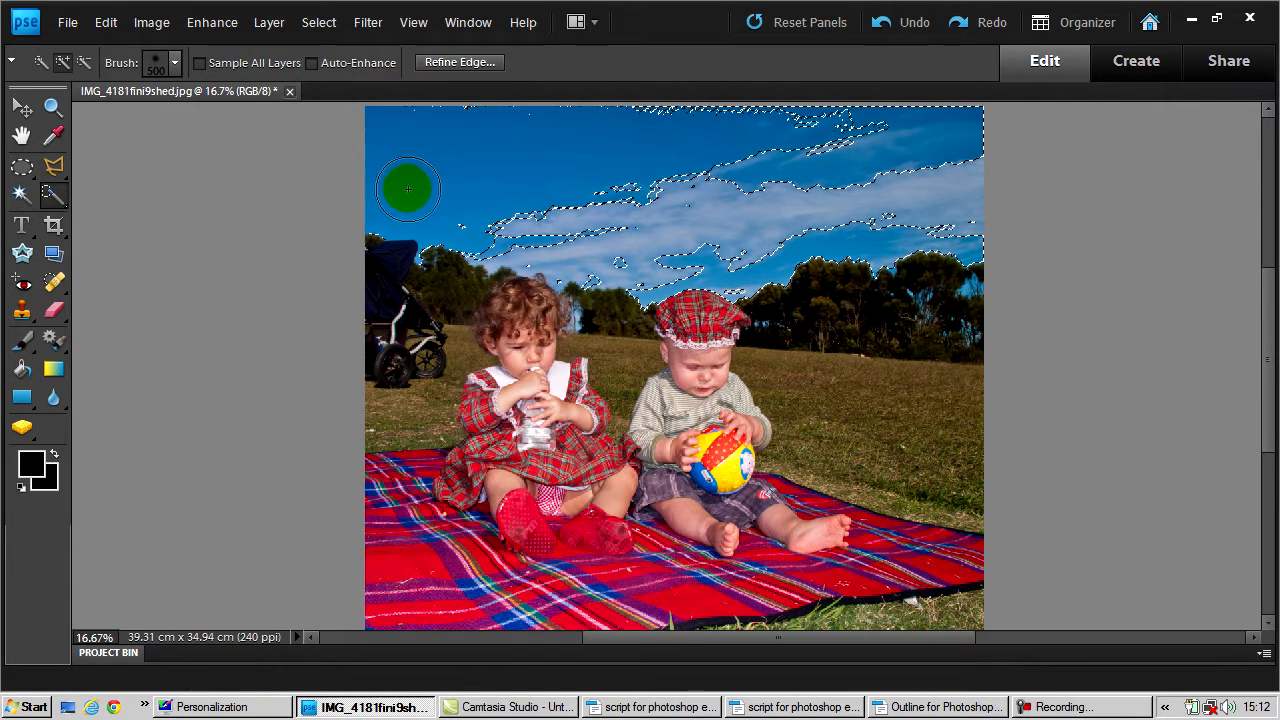
key("ctrl+d")
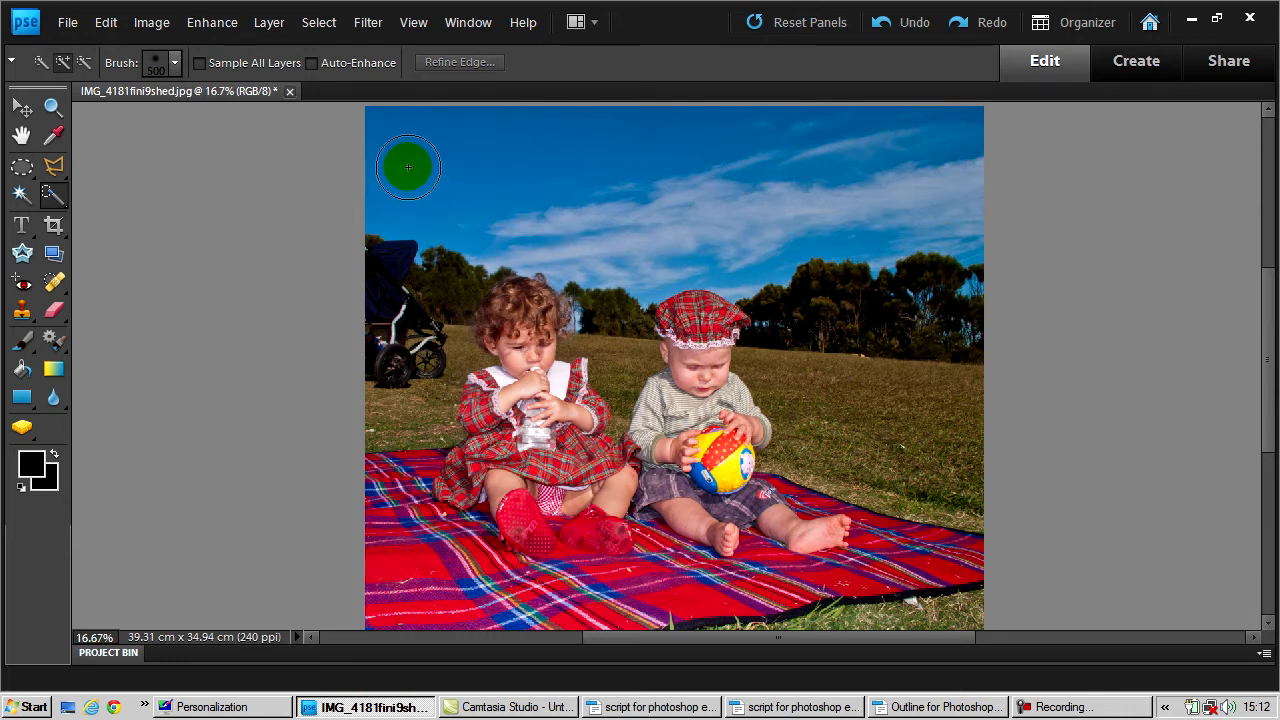
key("bracketleft")
key("bracketright")
key("bracketright")
key("bracketright")
key("bracketright")
key("bracketright")
key("bracketright")
key("bracketright")
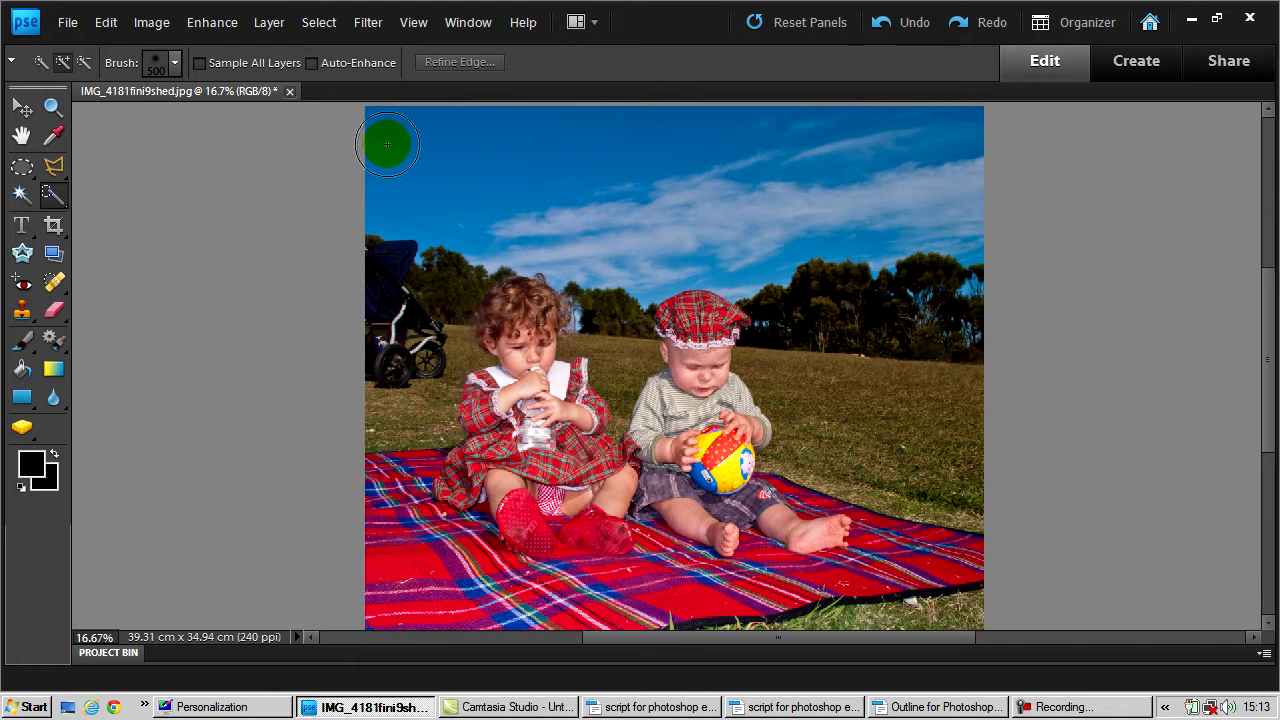
left_click_drag(390, 140, 757, 150)
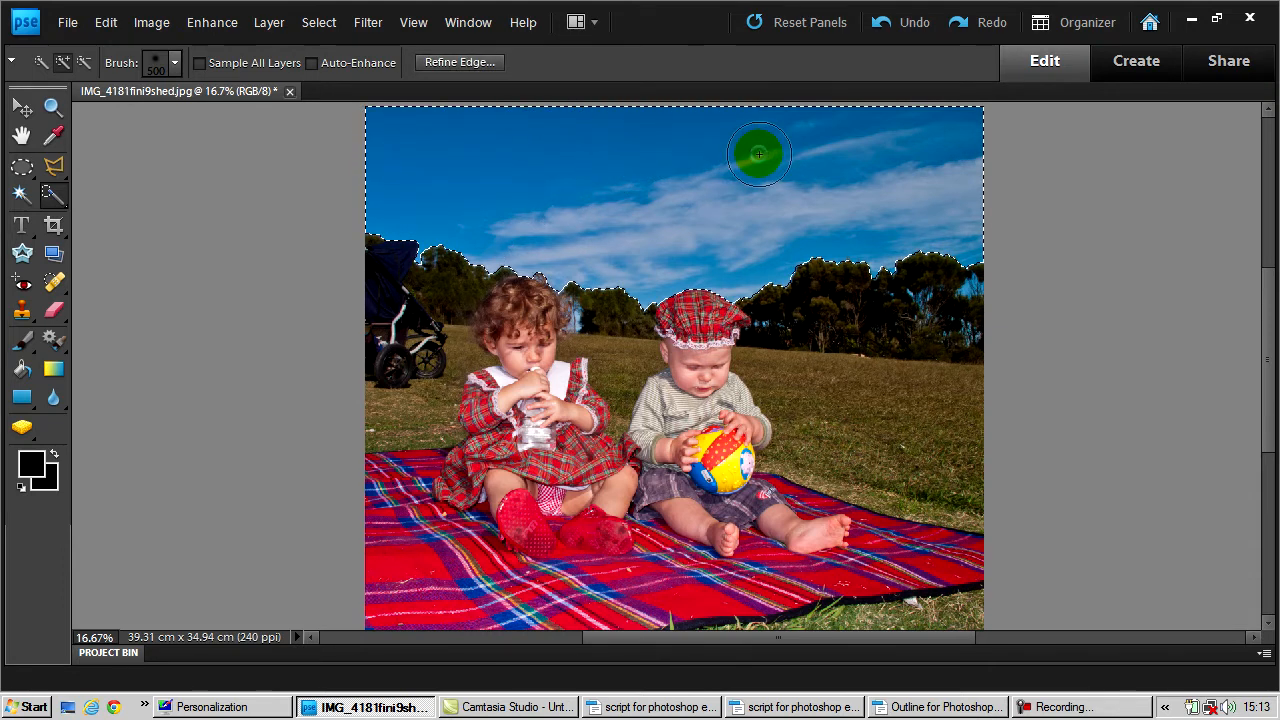
Try filling the selected sky with black, undo the fill, and deselect the sky
key("alt+BackSpace")
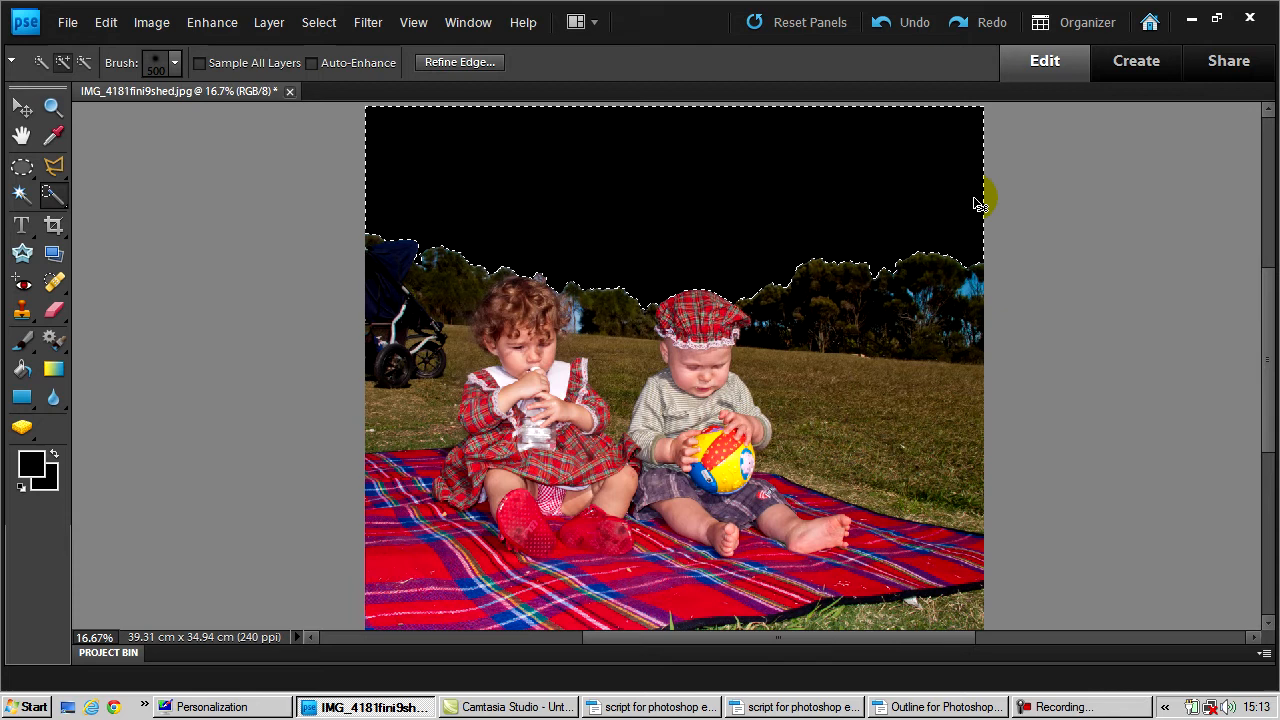
key("ctrl+z")
key("ctrl+d")
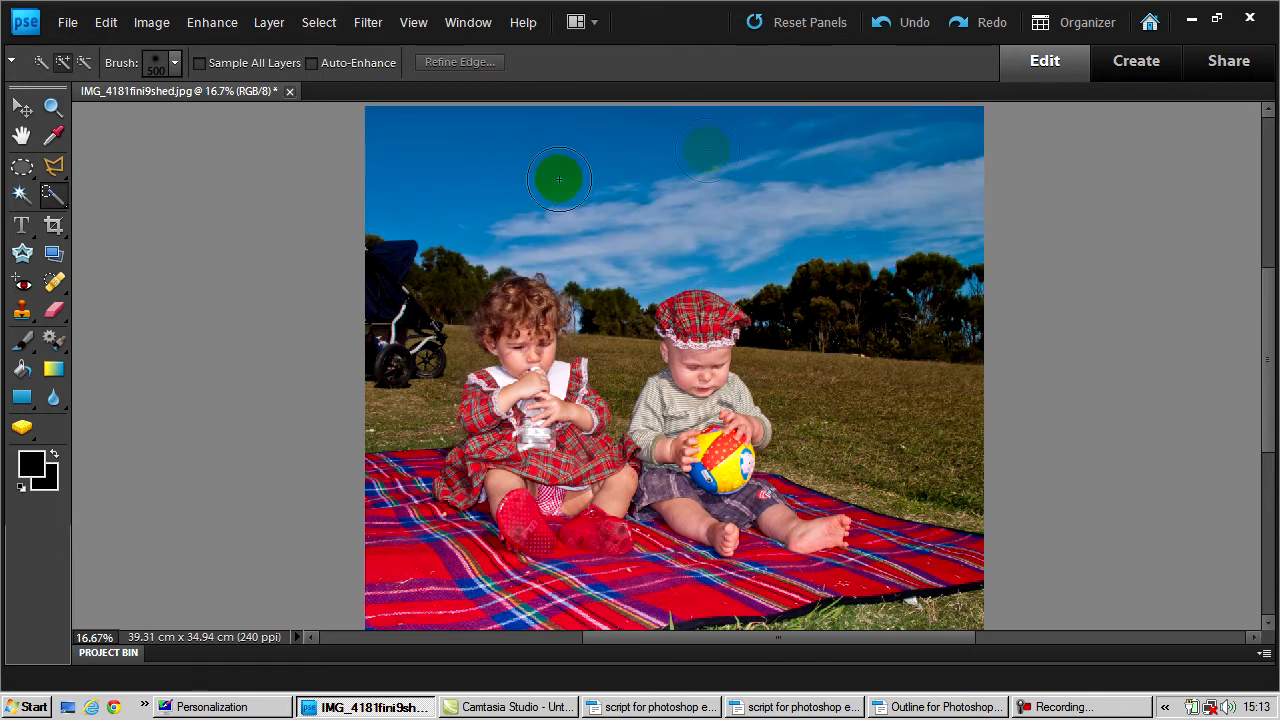
Select the upper sky and the clouds with the Selection Brush Tool, using a brush larger than 250 px
left_click(55, 200)
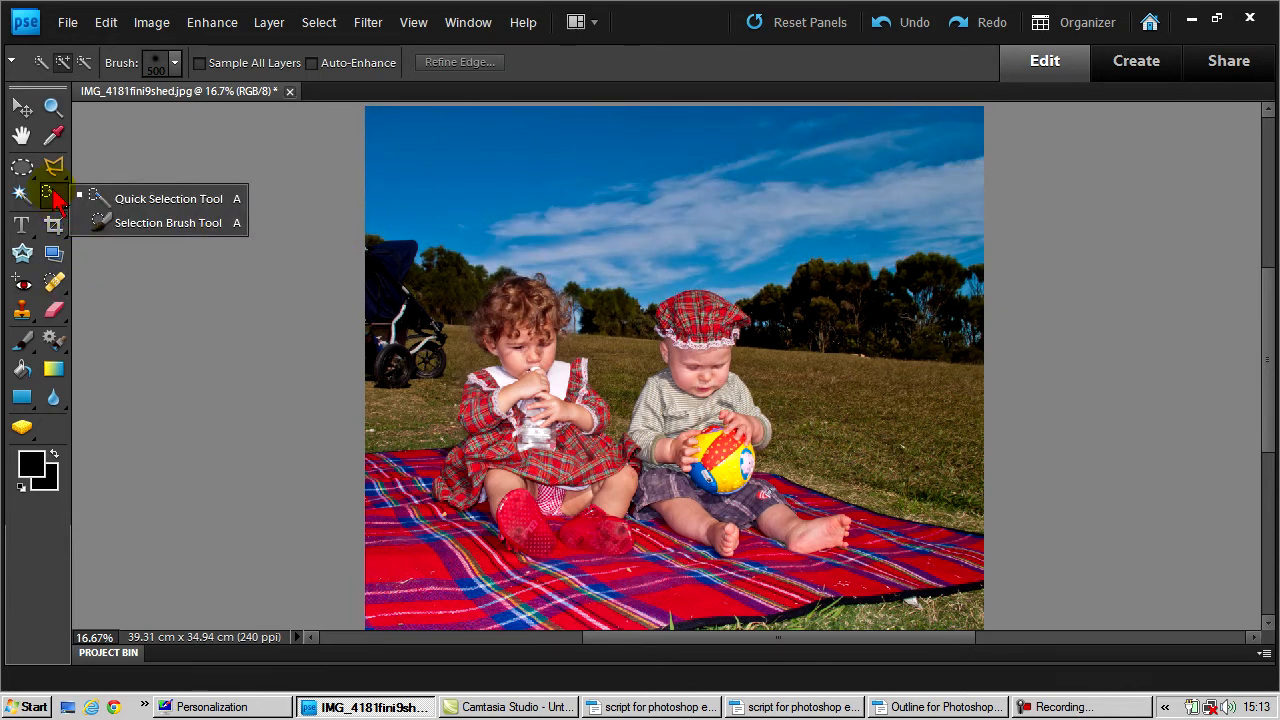
left_click(172, 228)
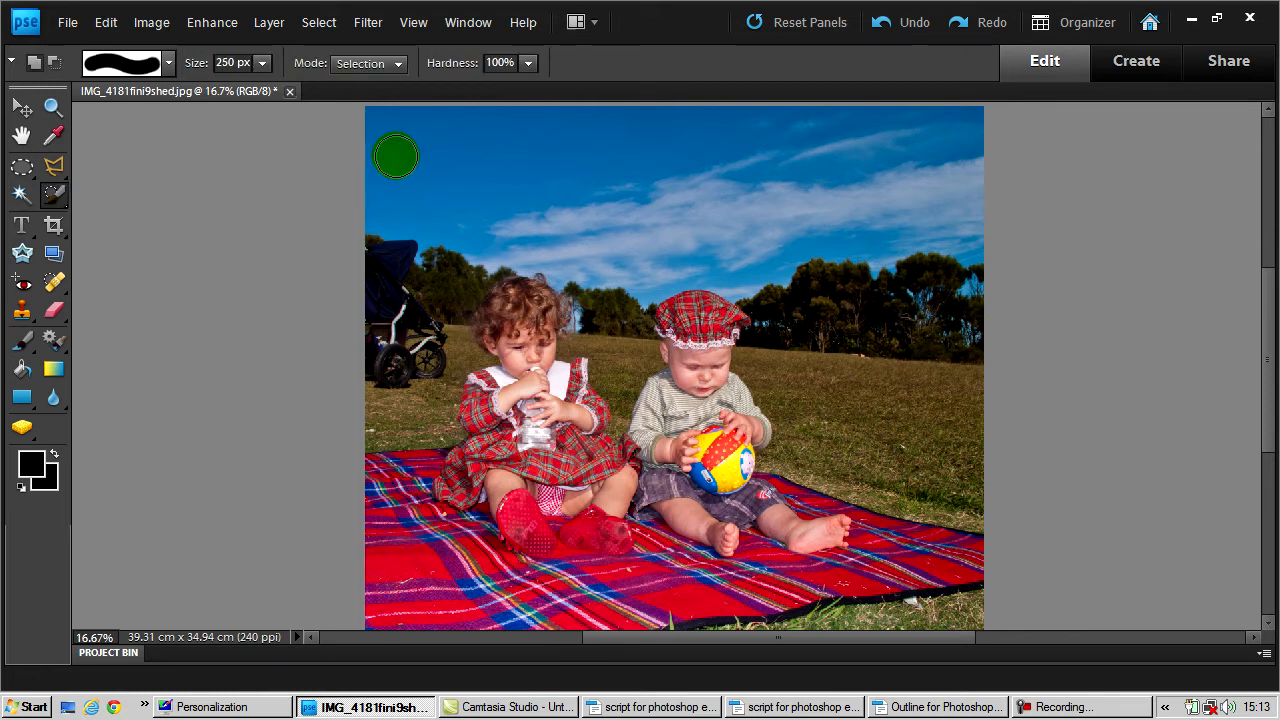
key("bracketright")
key("bracketright")
key("bracketright")
mouse_move(383, 137)
left_mouse_down()
mouse_move(533, 141)
mouse_move(638, 124)
mouse_move(870, 140)
left_mouse_up()
mouse_move(966, 187)
left_mouse_down()
mouse_move(891, 219)
mouse_move(760, 191)
mouse_move(663, 244)
mouse_move(545, 215)
left_mouse_up()
Reduce the Selection Brush size and refine the sky selection with small strokes above the trees and in the blue sky
key("bracketleft")
key("bracketleft")
key("bracketleft")
key("bracketleft")
key("bracketleft")
key("bracketleft")
key("bracketleft")
key("bracketleft")
key("bracketleft")
key("bracketleft")
mouse_move(544, 214)
left_mouse_down()
mouse_move(554, 266)
mouse_move(649, 276)
mouse_move(553, 243)
left_mouse_up()
left_click_drag(442, 161, 395, 155)
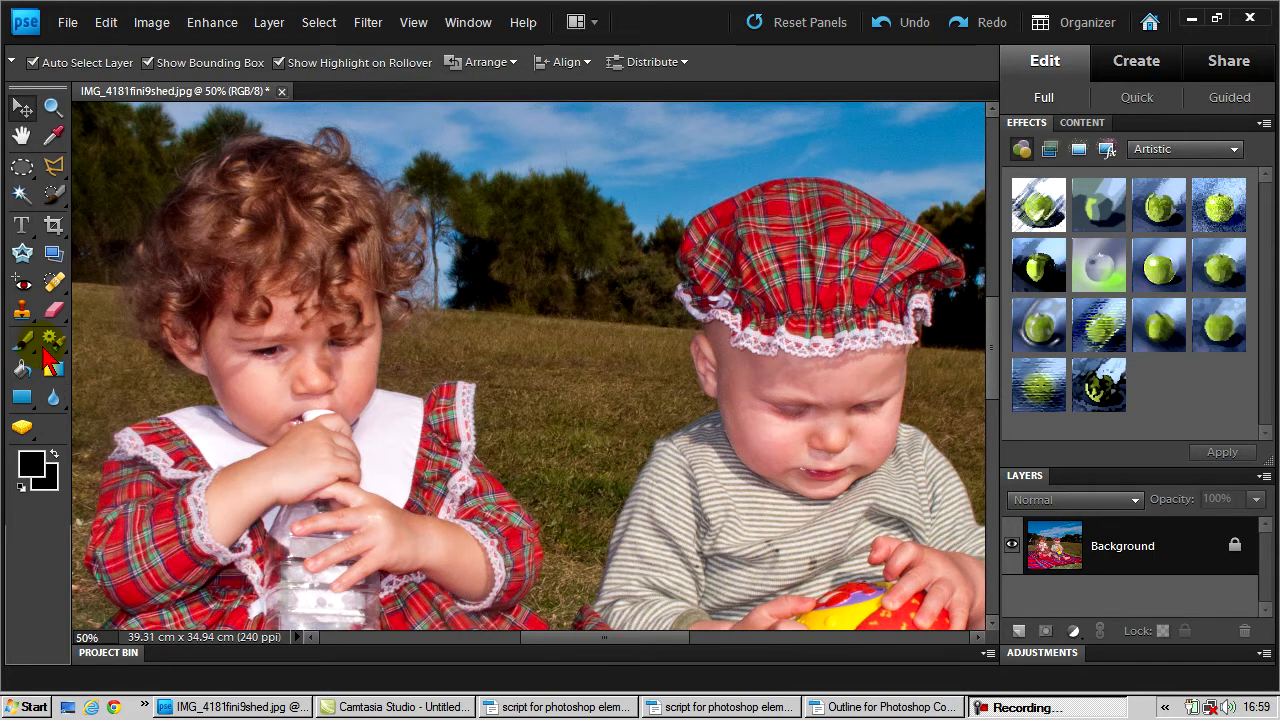
Try painting a black moustache on the baby in the cap directly on the Background with a 13 px brush, and undo it
left_click(776, 456)
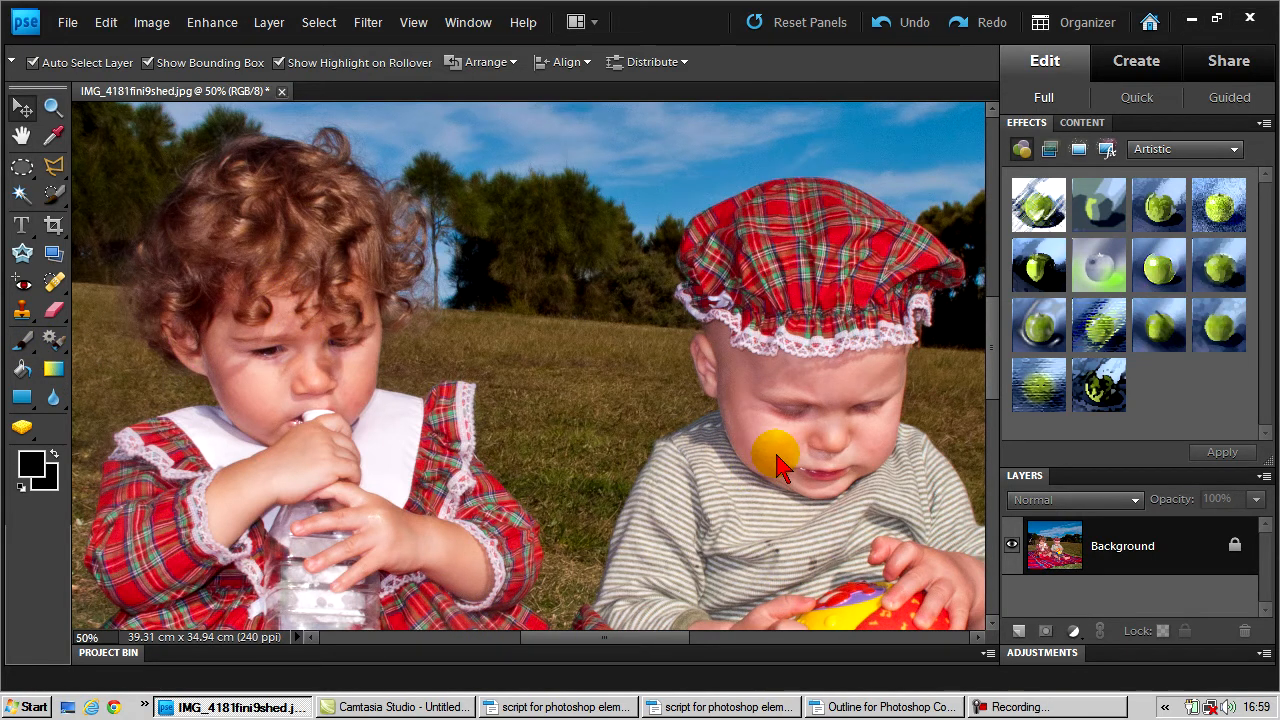
left_click(22, 339)
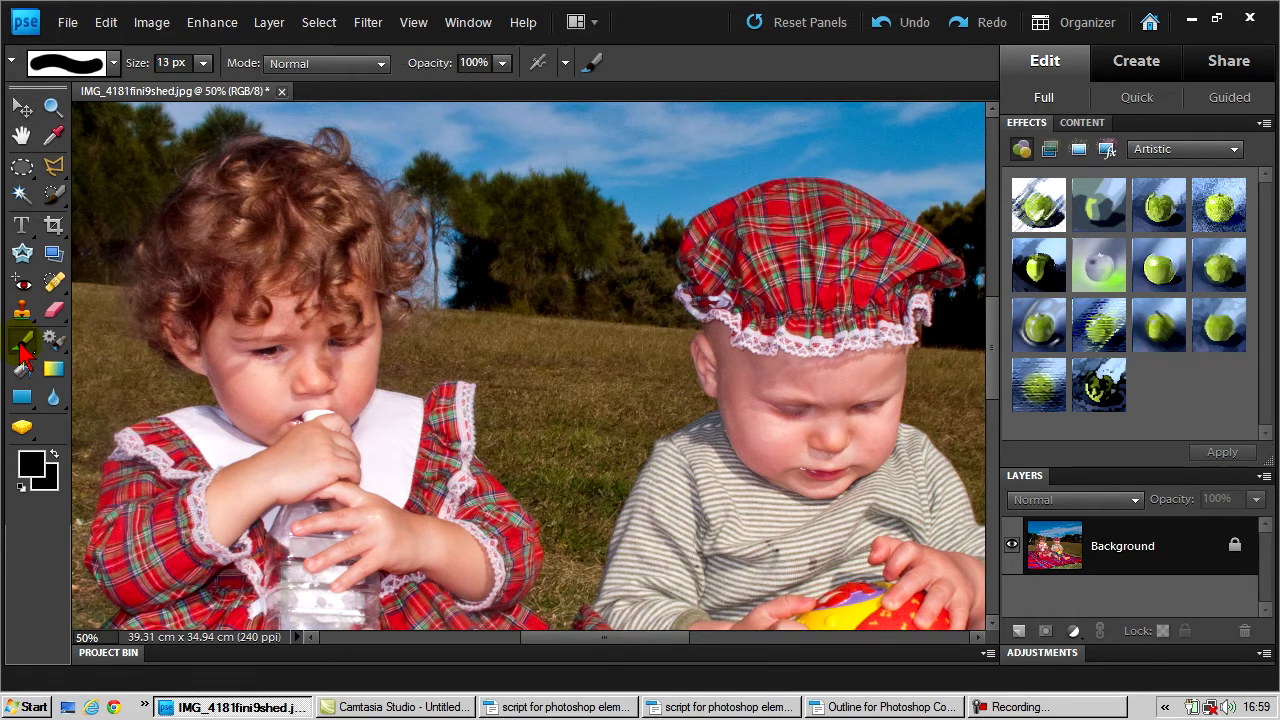
left_click_drag(752, 463, 884, 450)
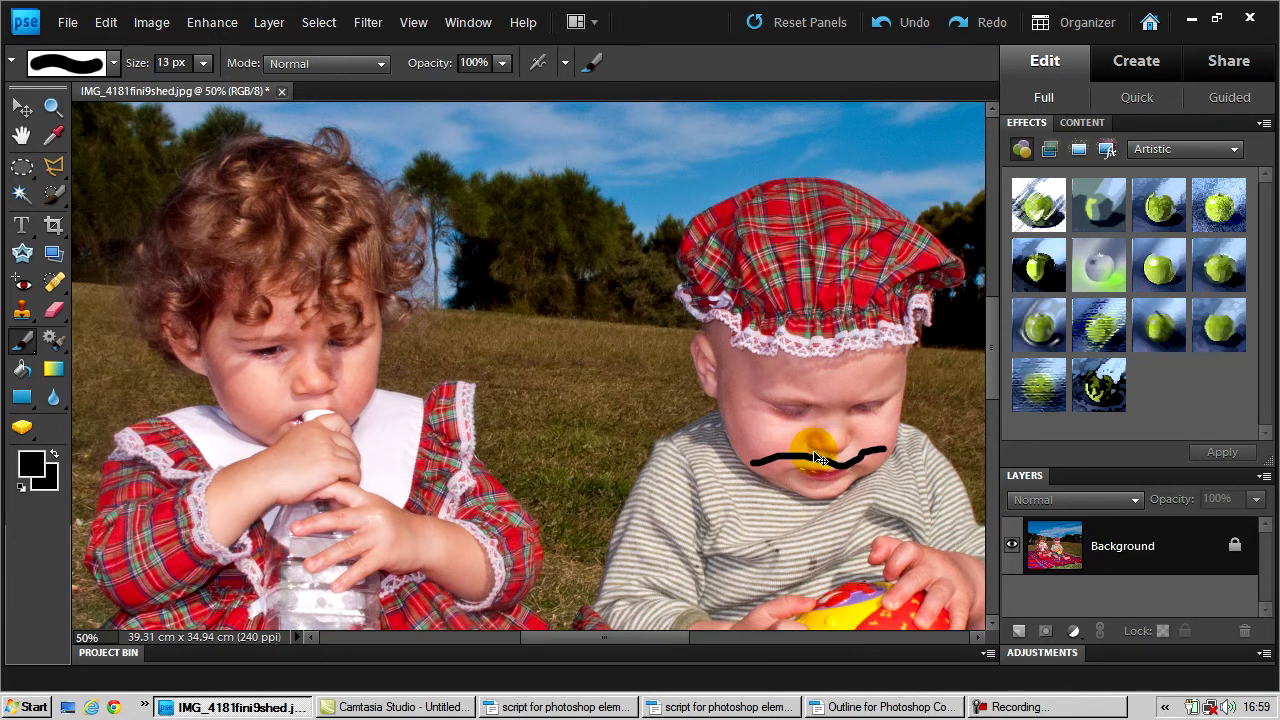
key("ctrl+z")
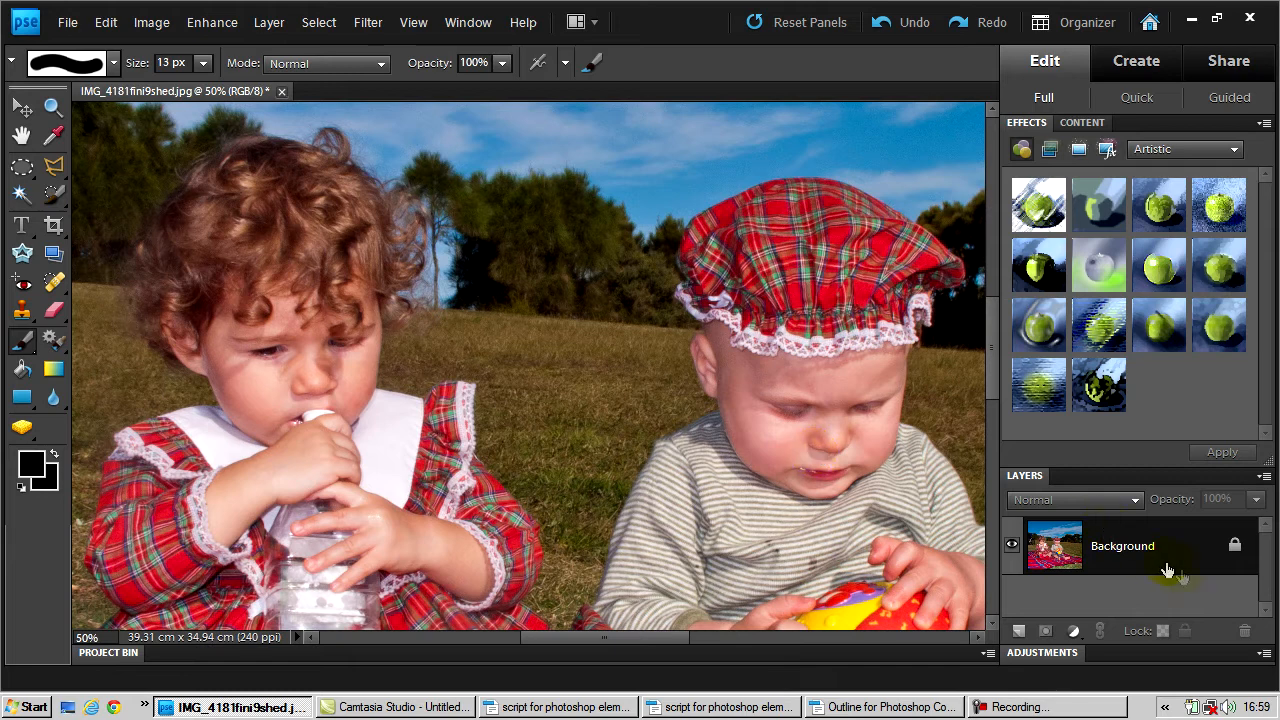
Add a new blank layer, paint a black moustache on the baby in the cap, and toggle the layer's visibility off and on
left_click(1018, 636)
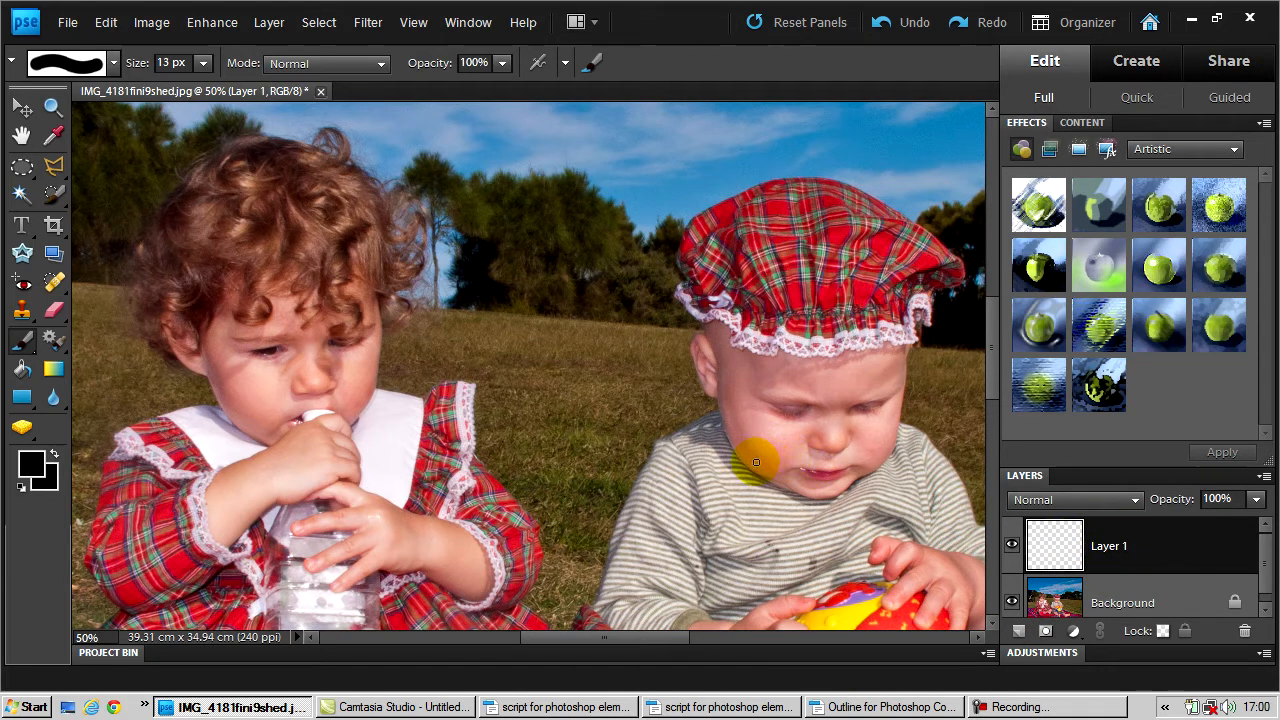
mouse_move(756, 462)
left_mouse_down()
mouse_move(786, 440)
mouse_move(852, 457)
mouse_move(897, 433)
left_mouse_up()
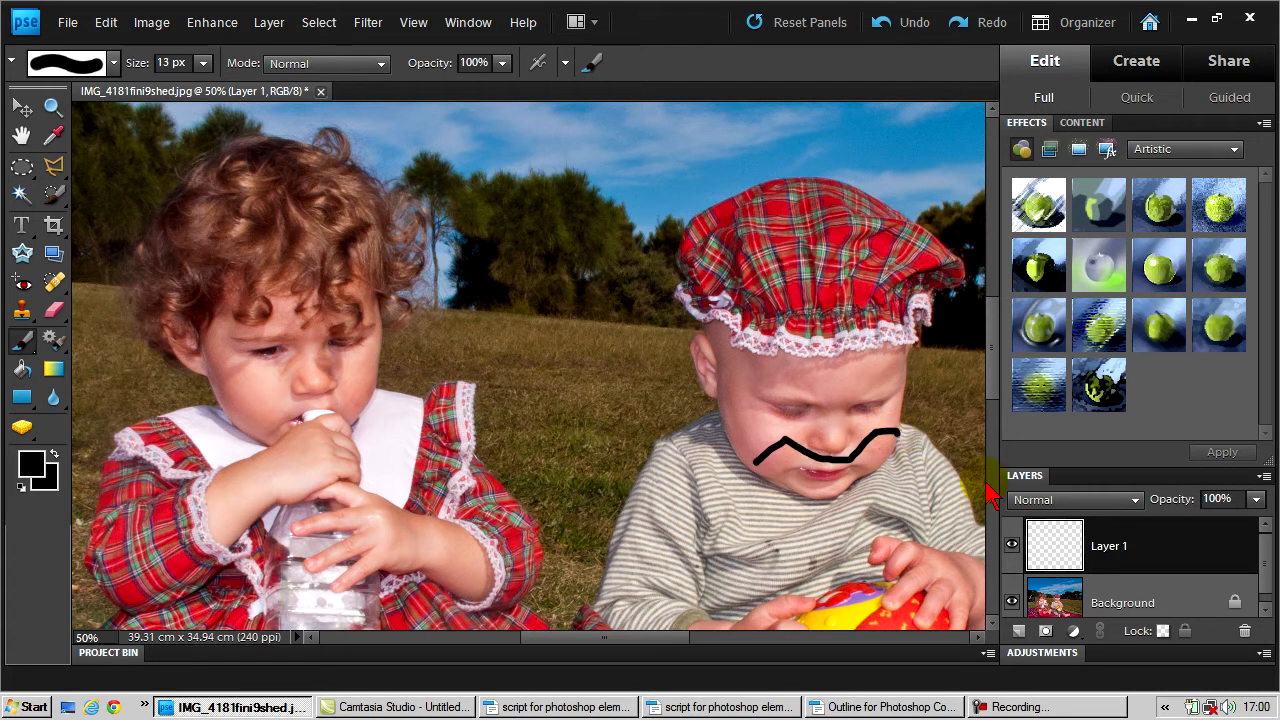
left_click(1012, 549)
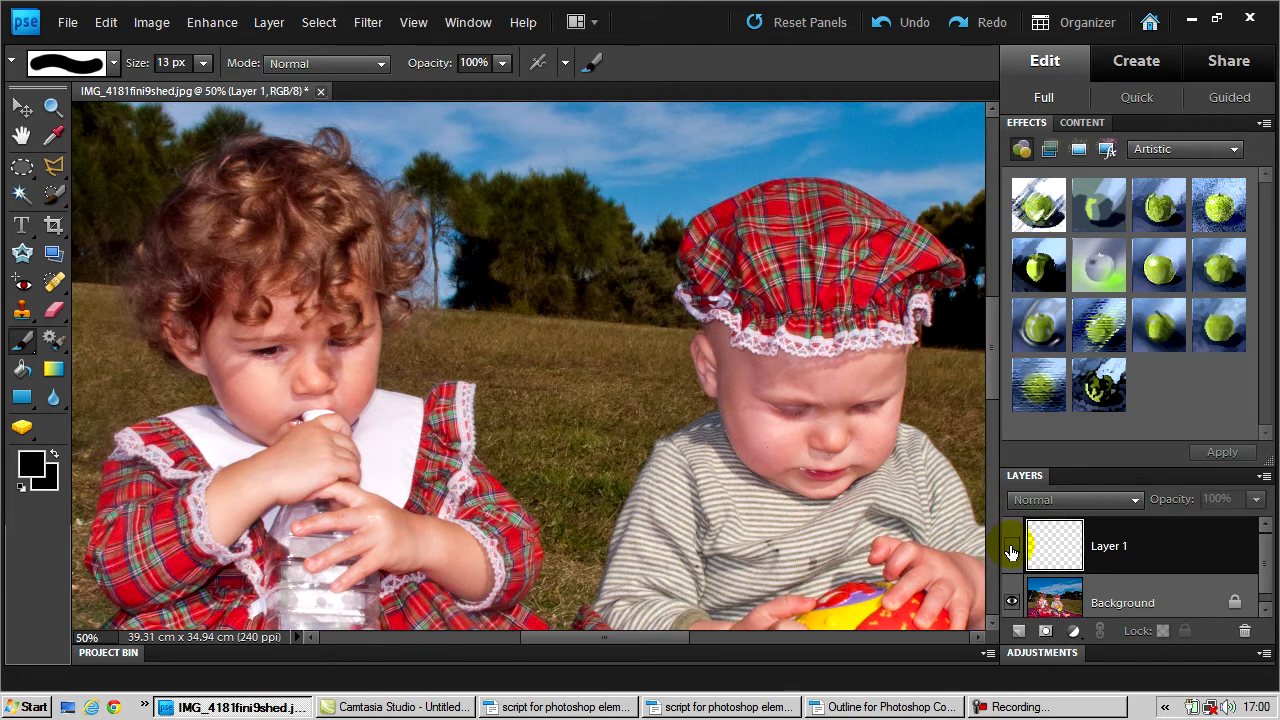
left_click(1012, 549)
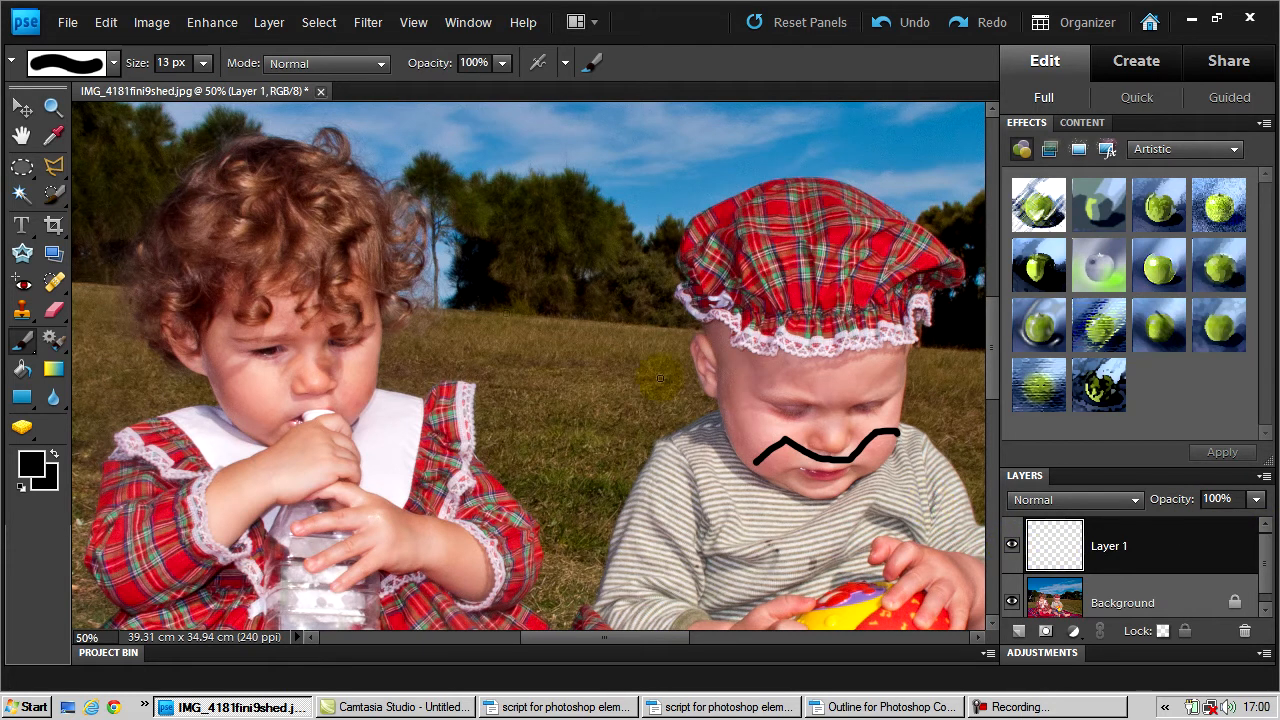
Move the moustache layer onto the curly-haired child's face and try the layer's opacity control, leaving it at 100%
left_click(21, 107)
mouse_move(754, 448)
left_mouse_down()
mouse_move(766, 446)
mouse_move(260, 395)
left_mouse_up()
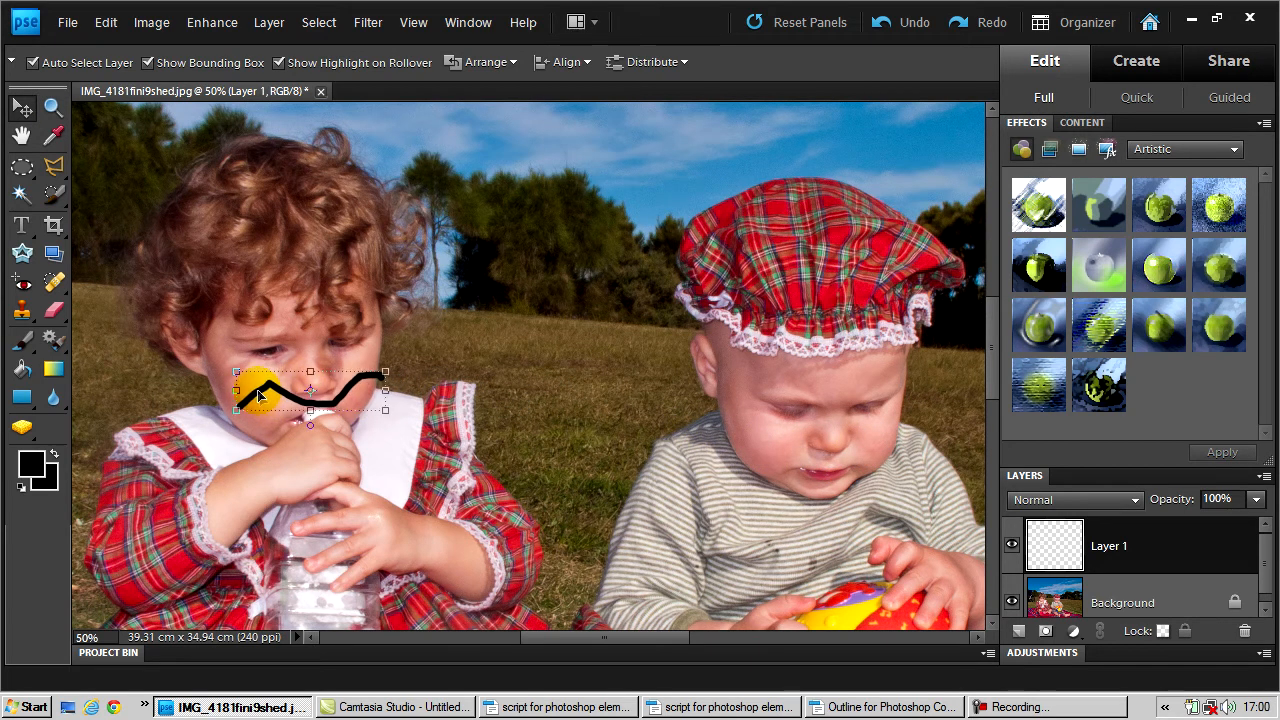
left_click(1257, 499)
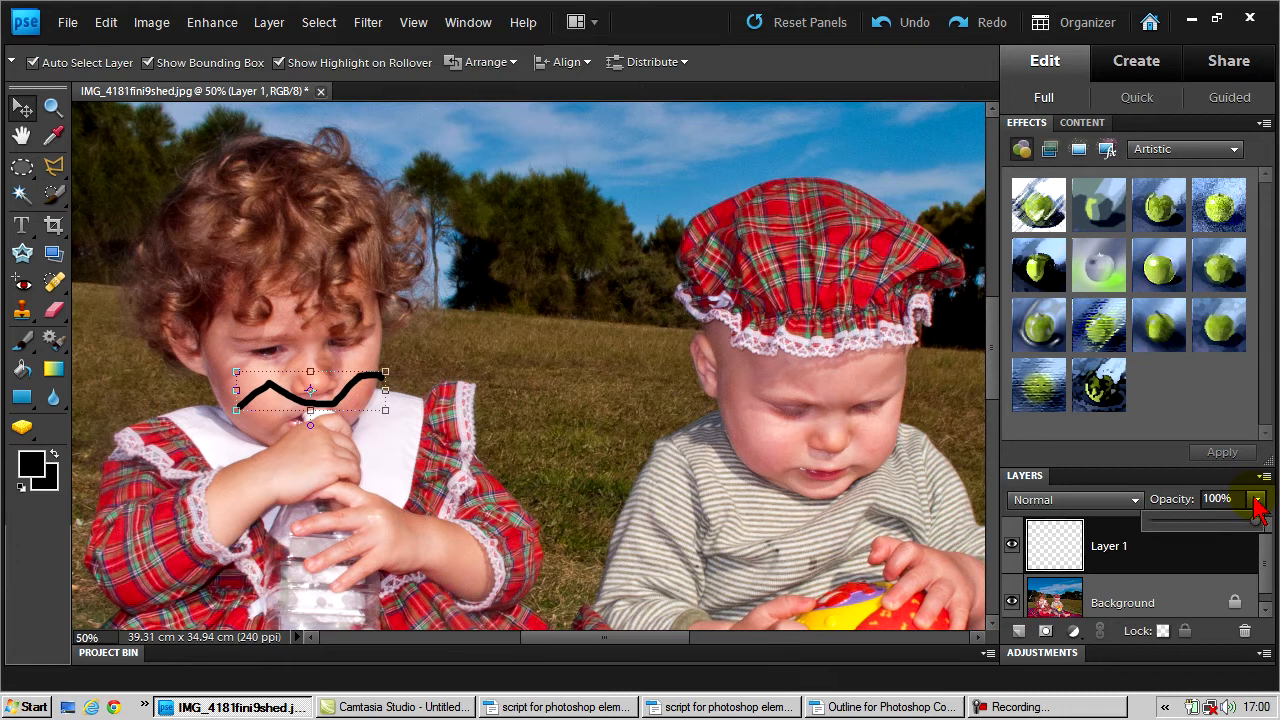
mouse_move(1255, 522)
left_mouse_down()
mouse_move(1162, 524)
mouse_move(1257, 524)
left_mouse_up()
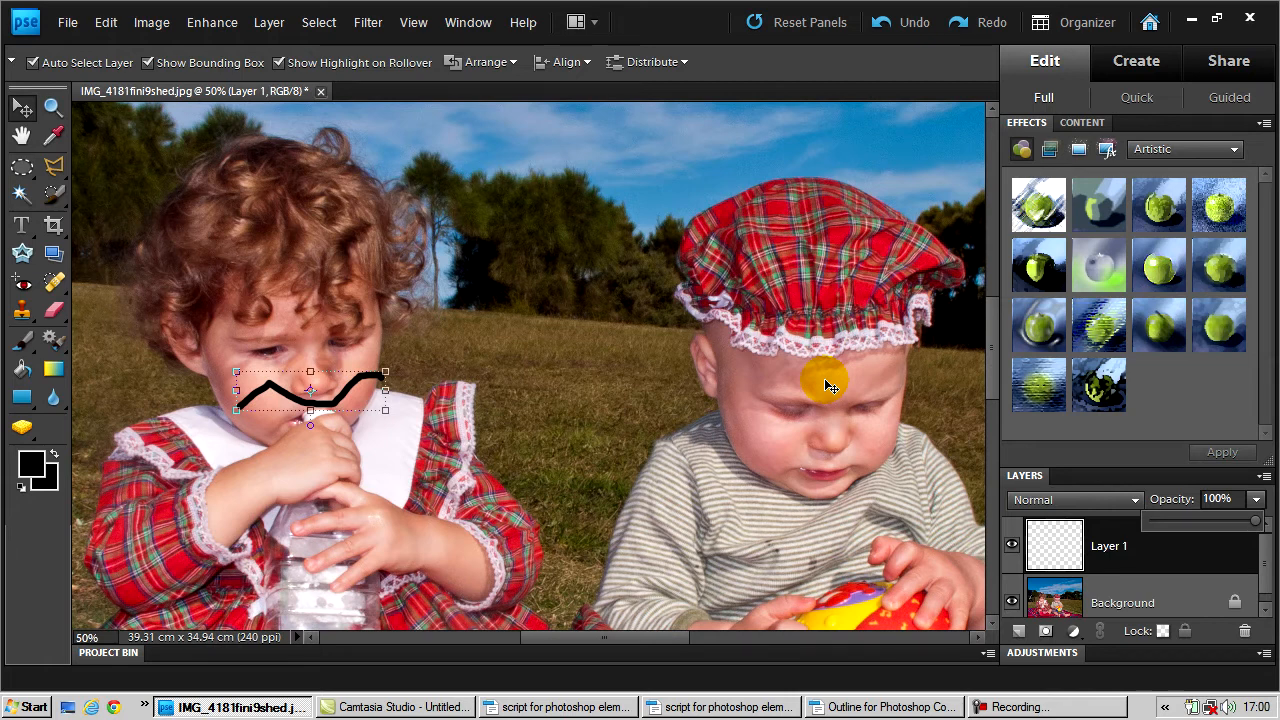
Add a Brightness/Contrast adjustment layer above the moustache layer and raise its brightness moderately
left_click(1074, 635)
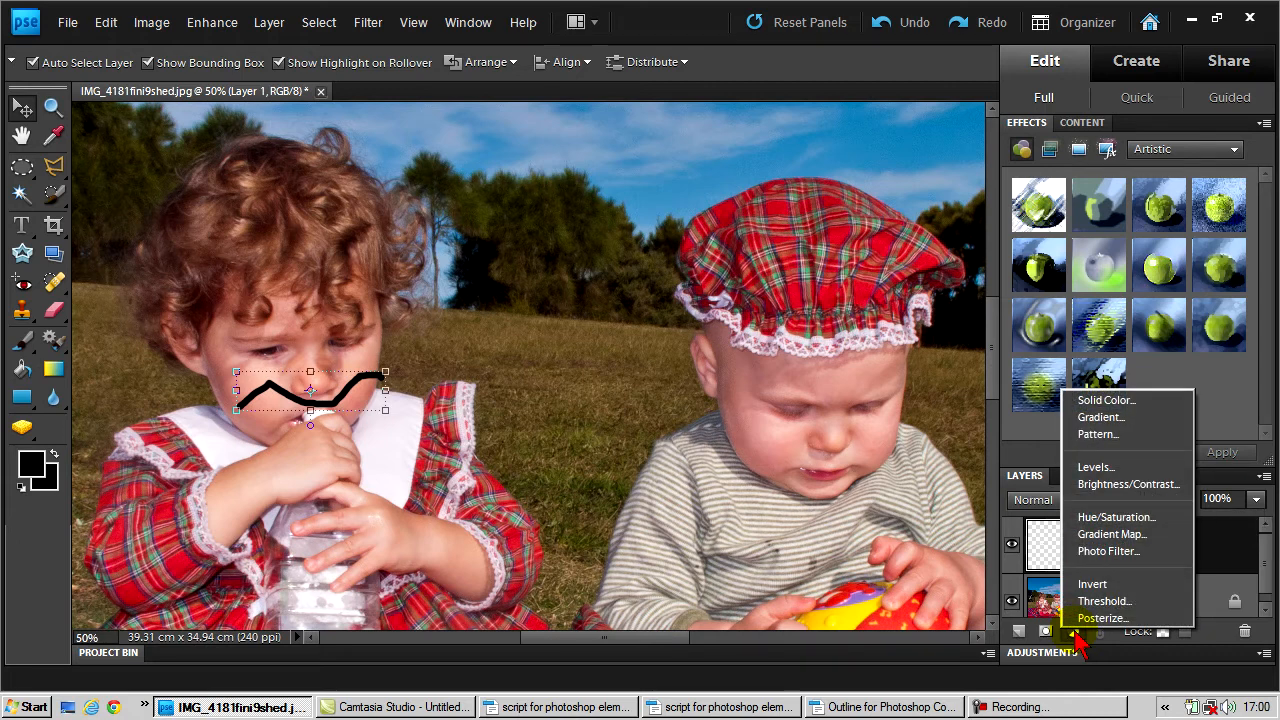
left_click(1074, 636)
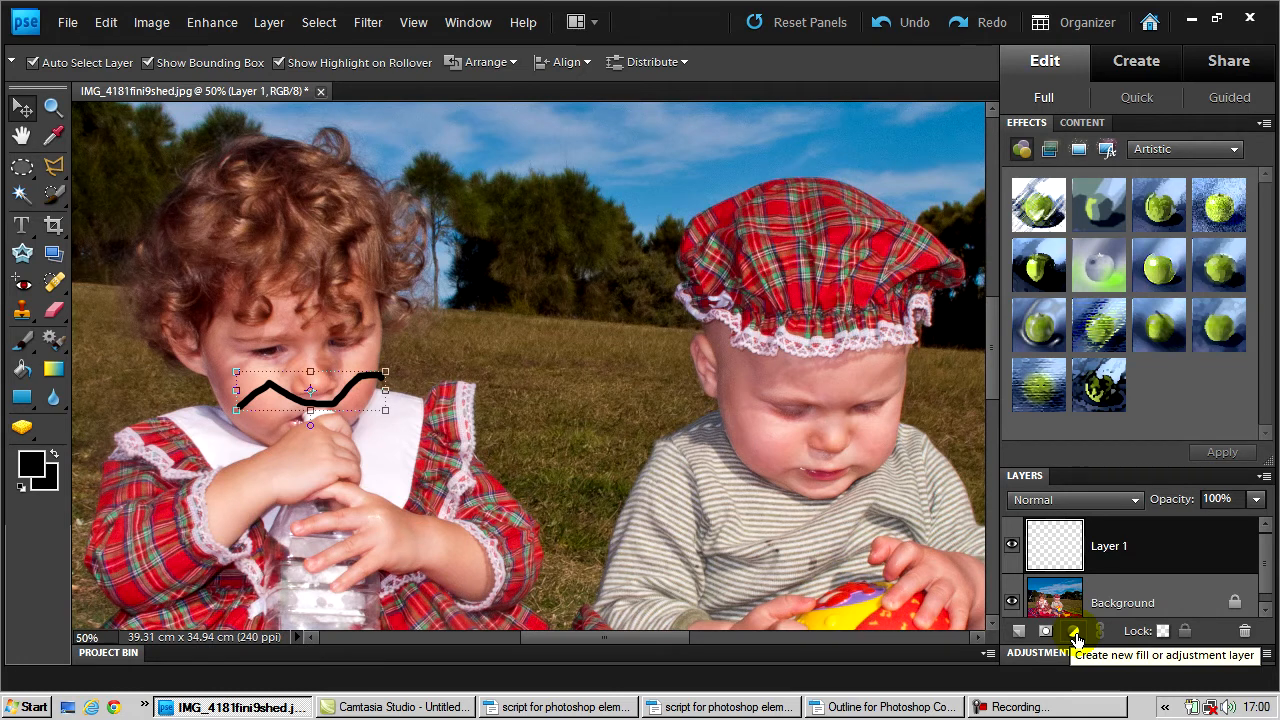
left_click(1075, 636)
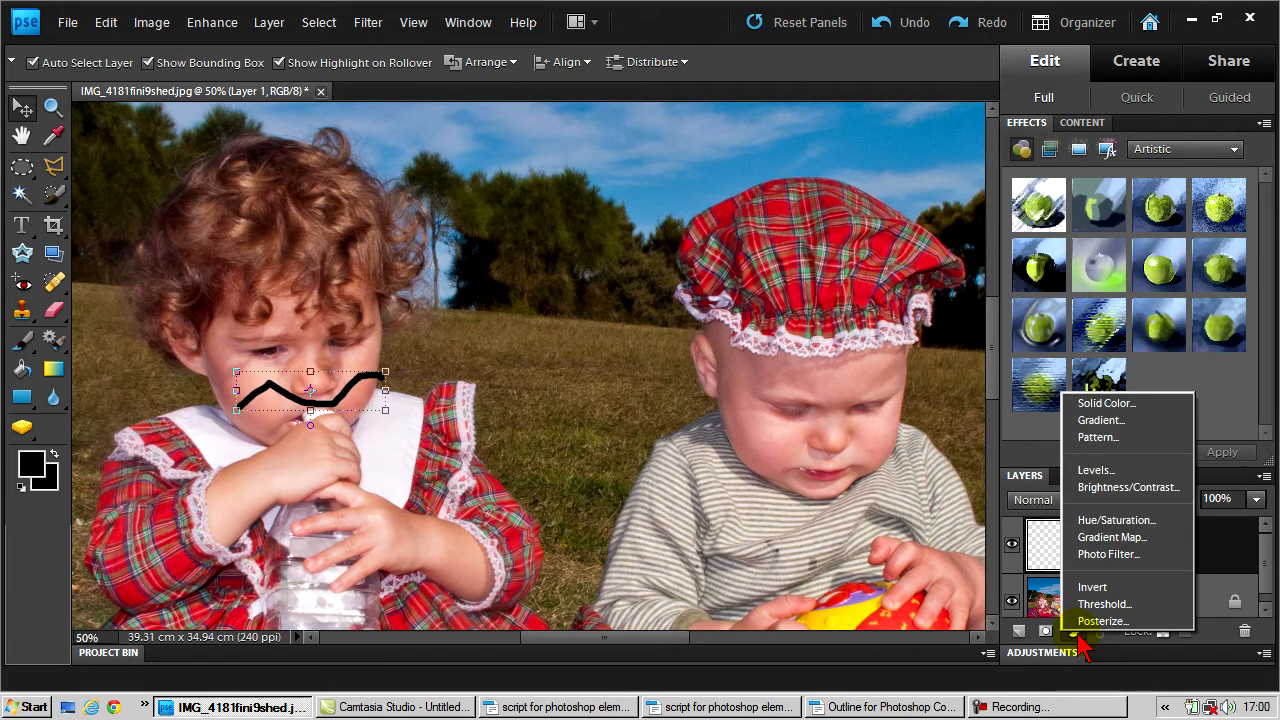
left_click(1108, 489)
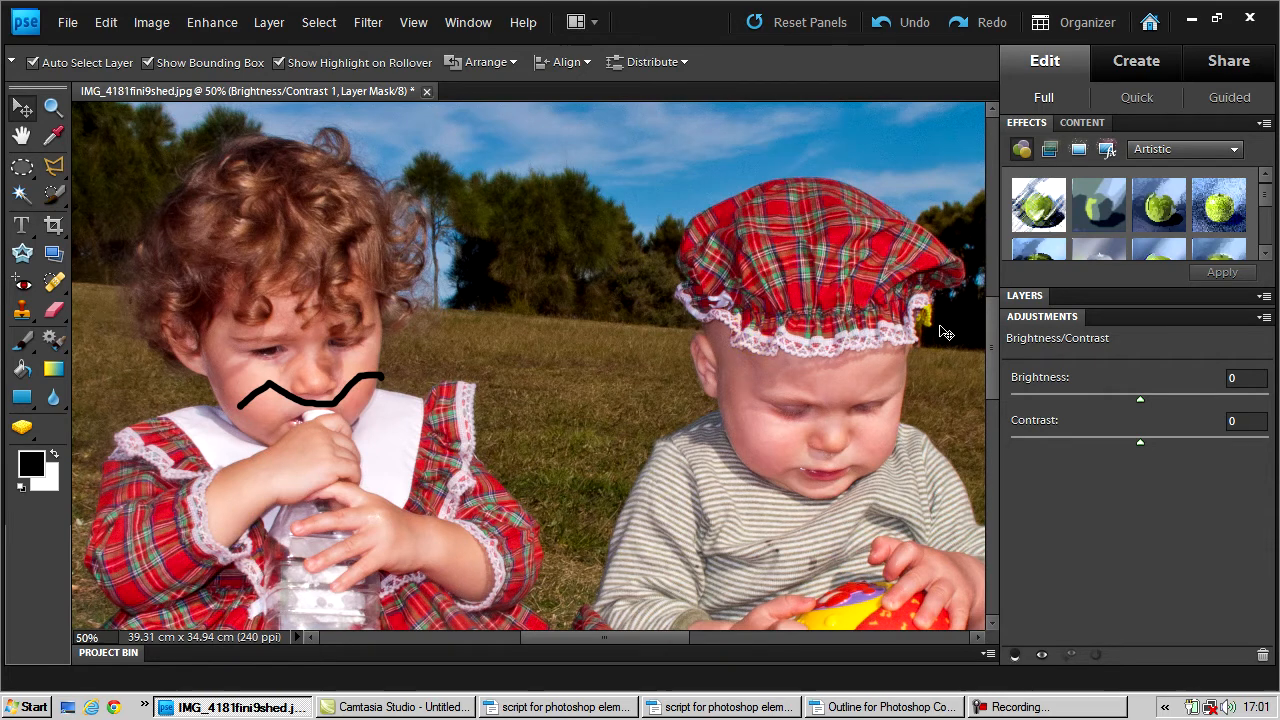
left_click_drag(1142, 405, 1170, 405)
left_click(1027, 303)
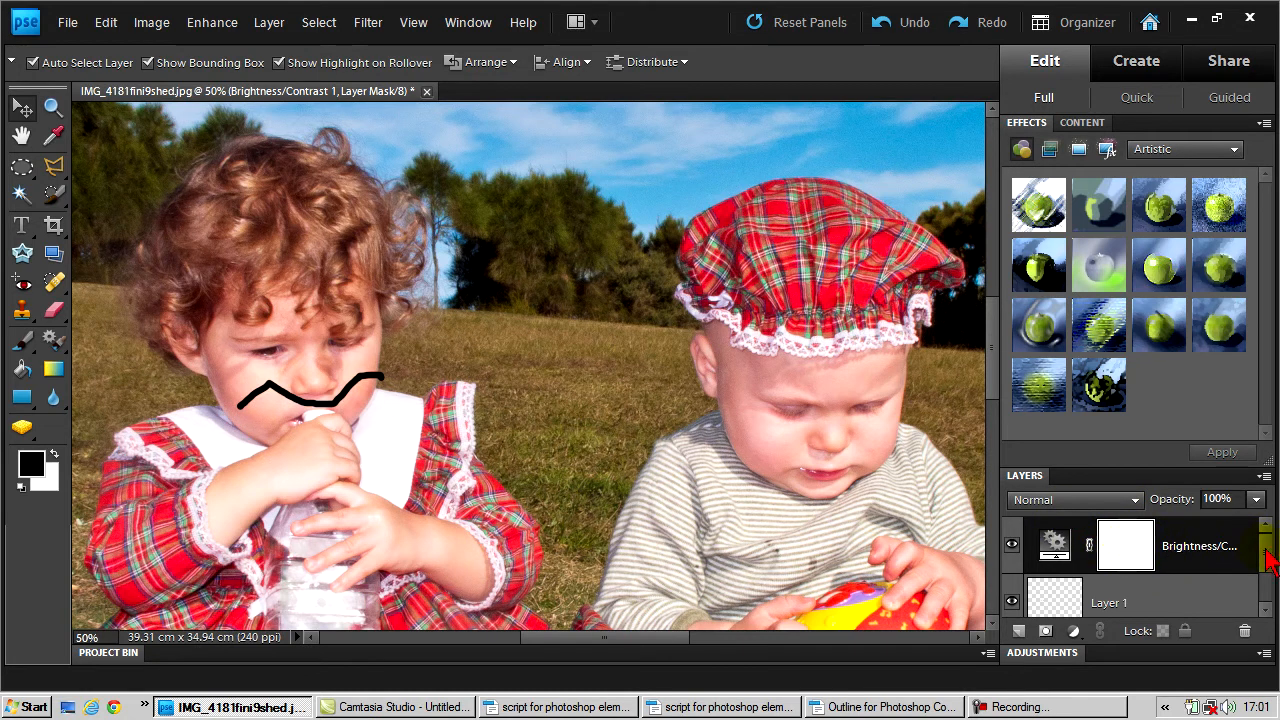
Add a Hue/Saturation adjustment layer on top of the layer stack and shift the hue slightly towards positive values
mouse_move(1265, 560)
left_mouse_down()
mouse_move(1265, 592)
mouse_move(1265, 548)
left_mouse_up()
left_click(1076, 634)
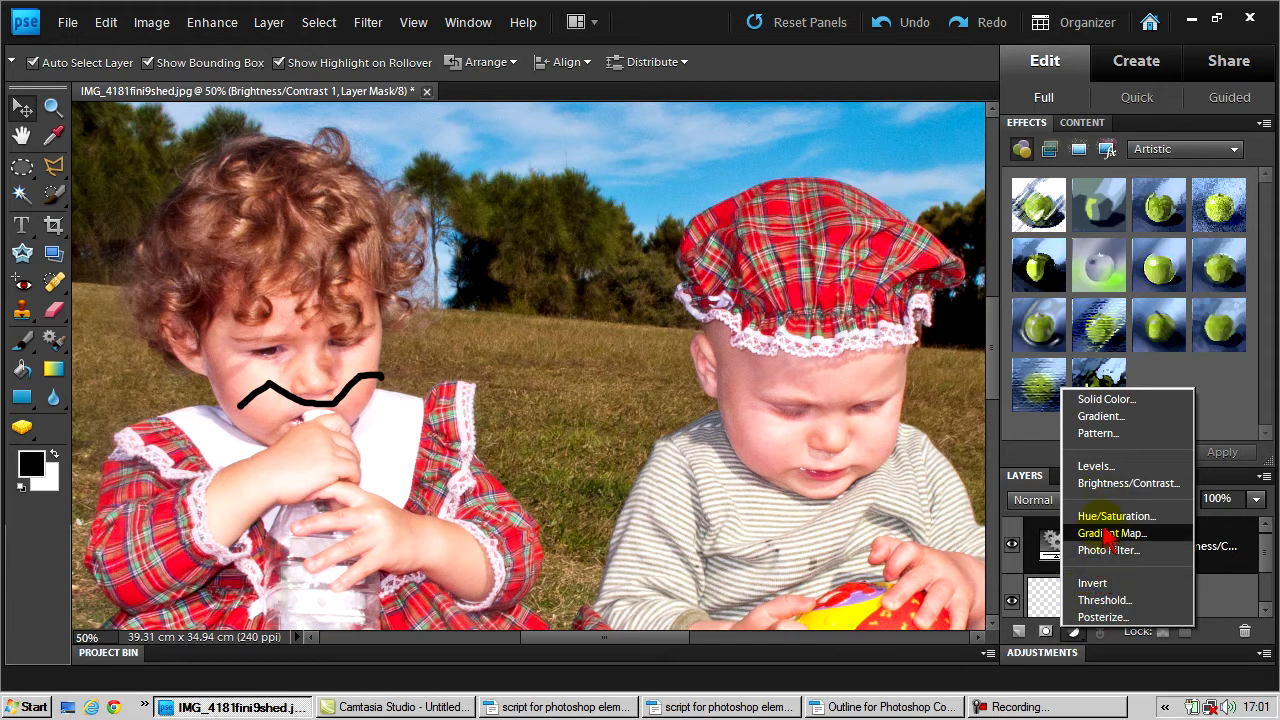
left_click(1106, 517)
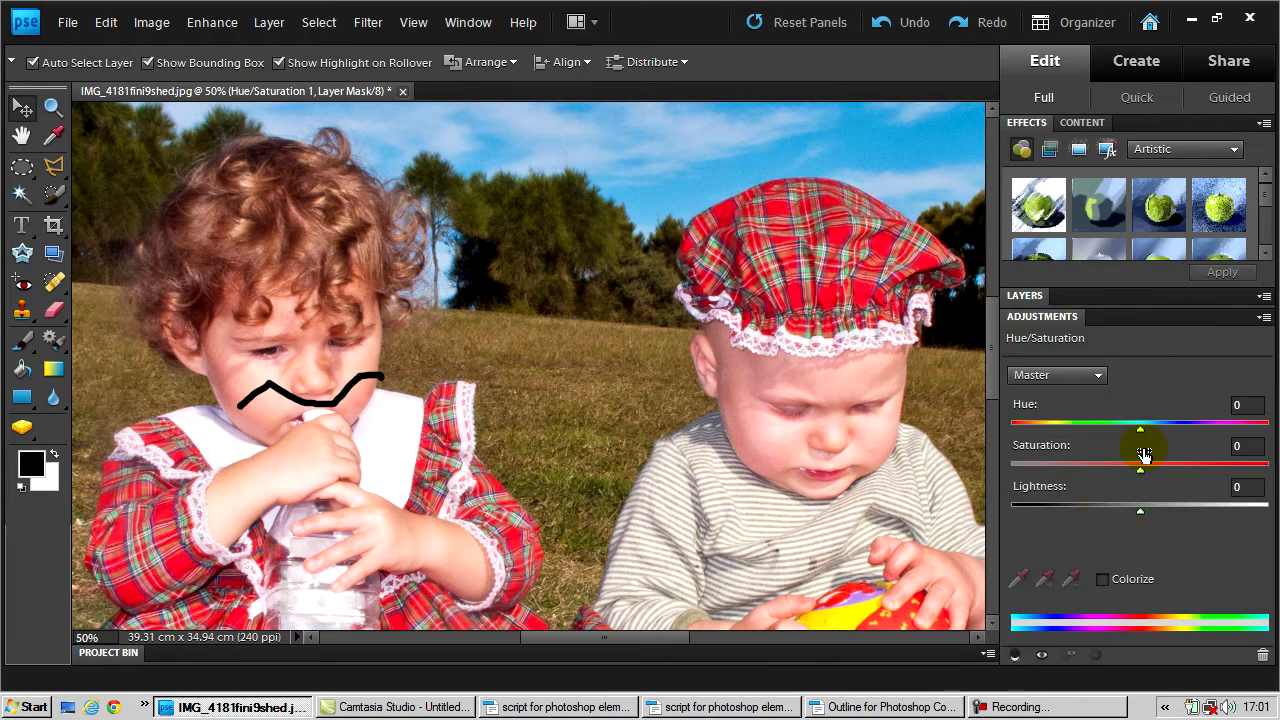
mouse_move(1143, 430)
left_mouse_down()
mouse_move(1173, 430)
mouse_move(1156, 430)
left_mouse_up()
left_click(1043, 297)
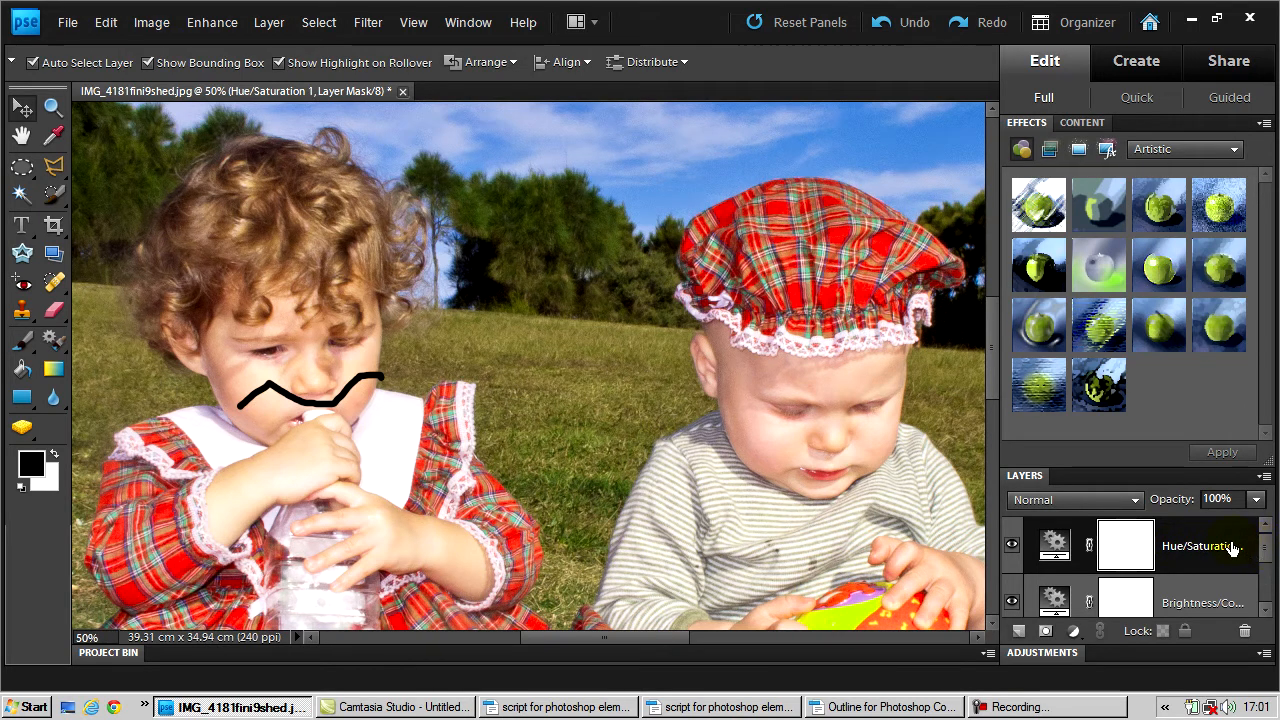
mouse_move(1265, 558)
left_mouse_down()
mouse_move(1264, 595)
mouse_move(1266, 547)
left_mouse_up()
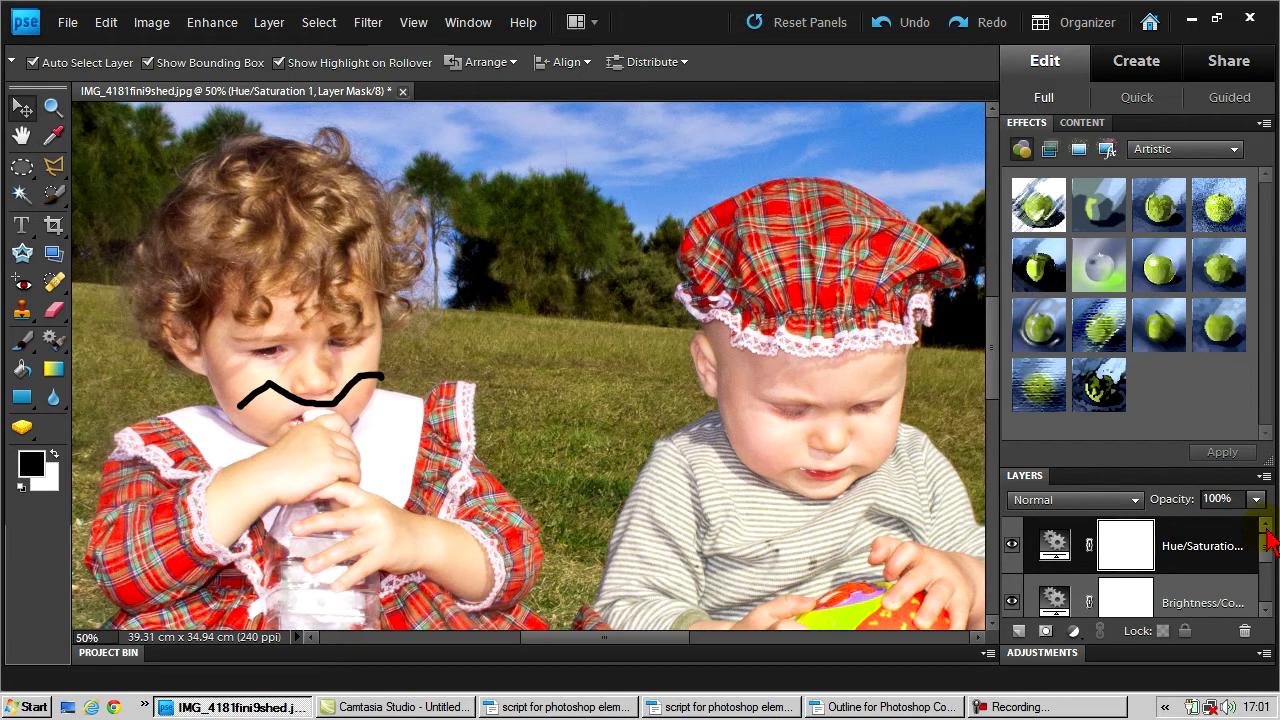
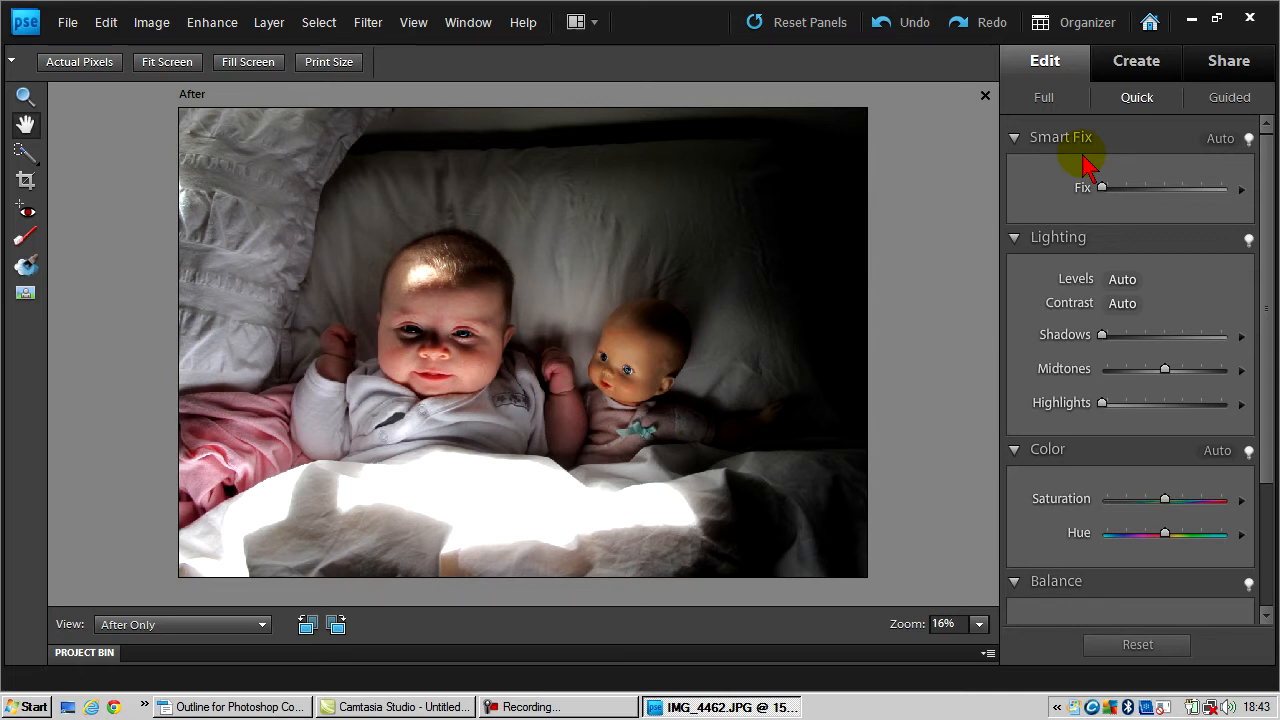
Try the Smart Fix adjustment at its maximum amount on the baby and doll photo, and cancel it
mouse_move(1103, 186)
left_click_drag(1103, 186, 1250, 198)
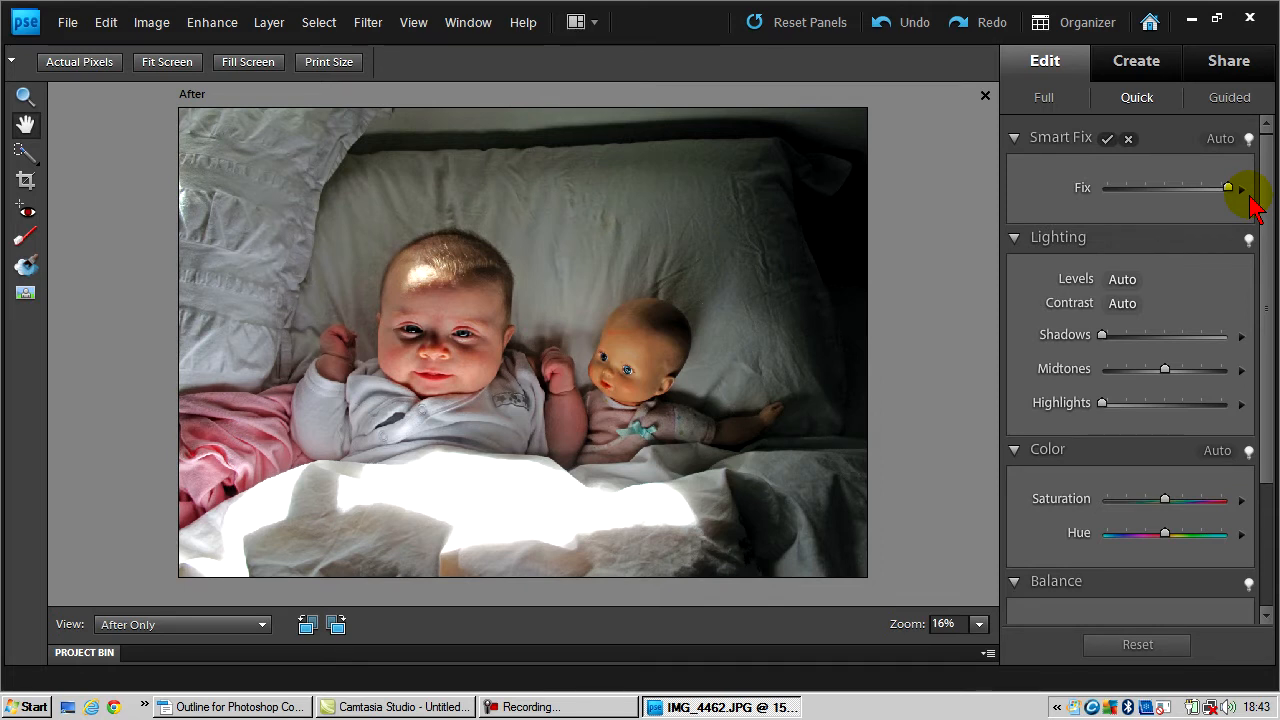
left_click(1128, 139)
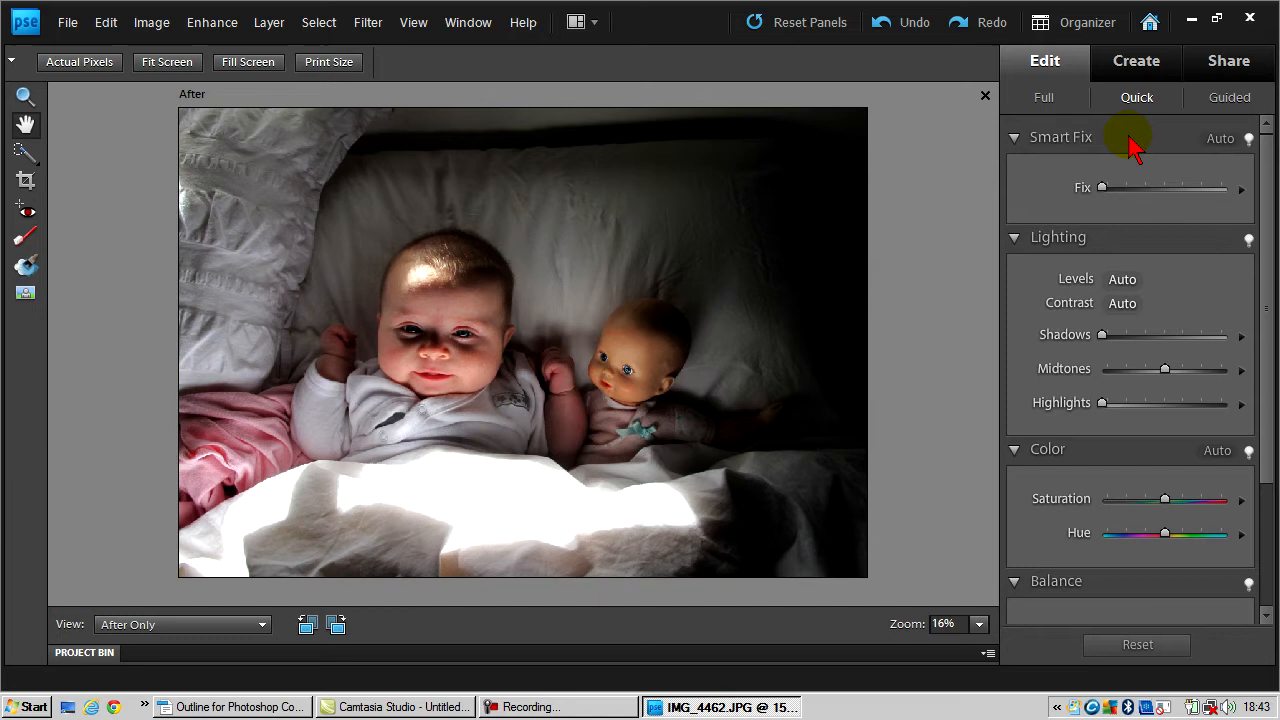
Lighten the shadows by about a third, raise the midtones slightly, and darken the highlights a little
left_click_drag(1270, 230, 1265, 271)
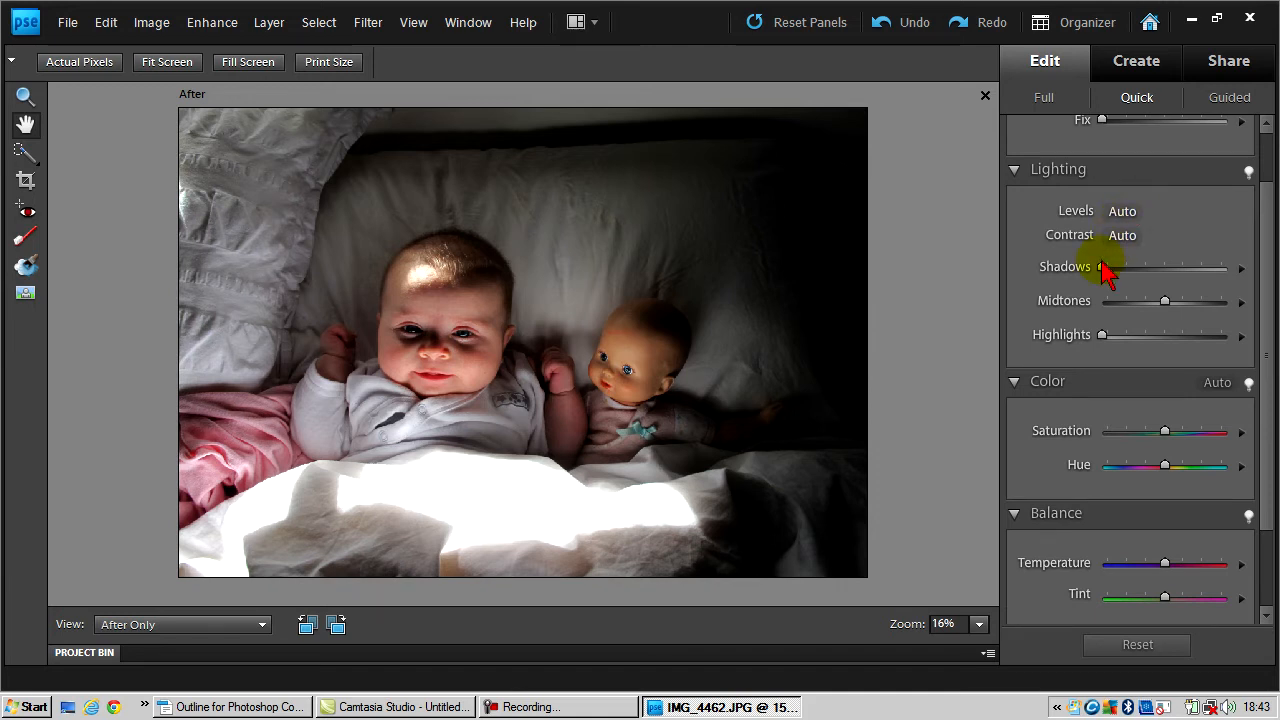
left_click_drag(1103, 268, 1177, 303)
left_click_drag(1104, 338, 1115, 338)
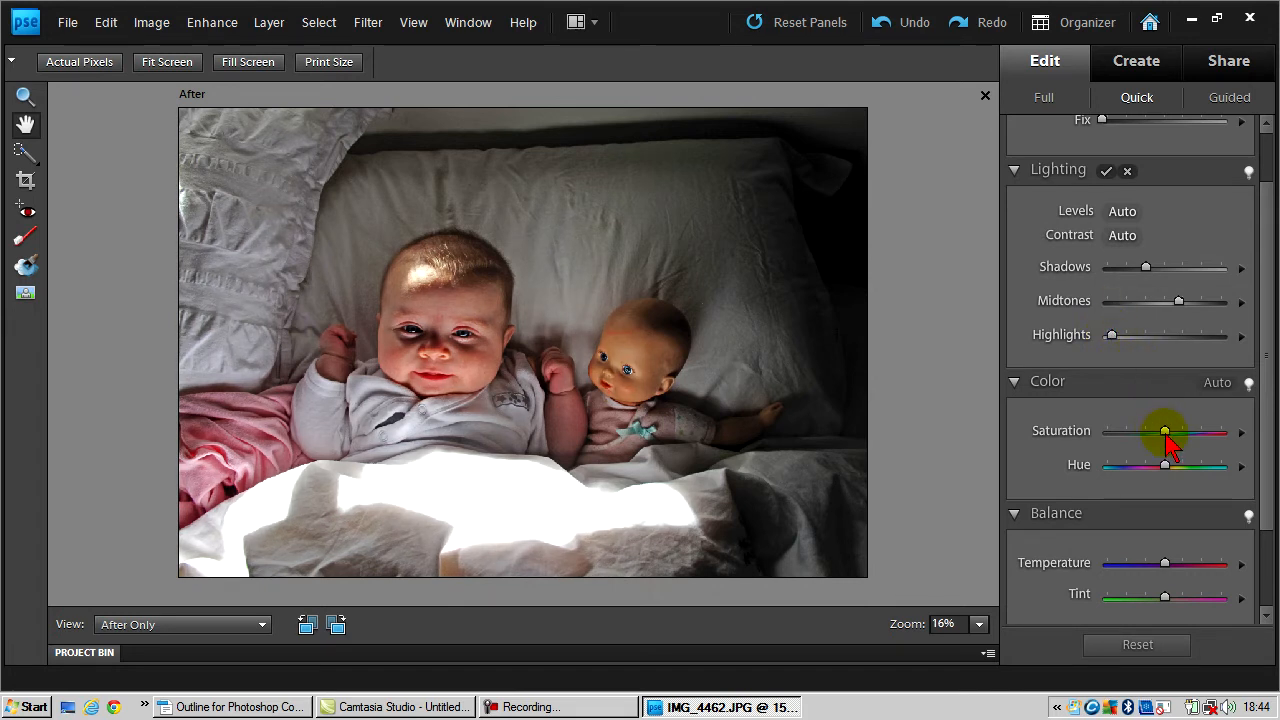
Increase the photo's saturation slightly and shift its color temperature a little towards blue
left_click_drag(1165, 431, 1173, 431)
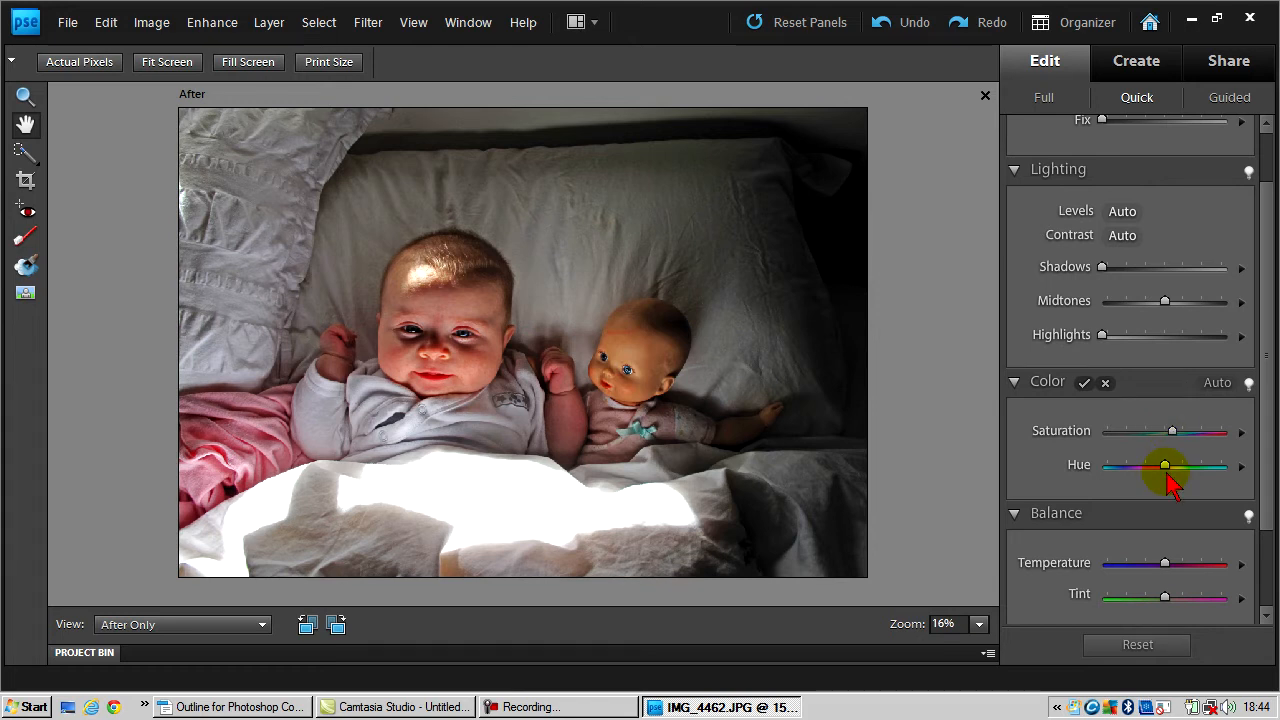
scroll(1272, 515, "down", 1)
scroll(1270, 525, "down", 2)
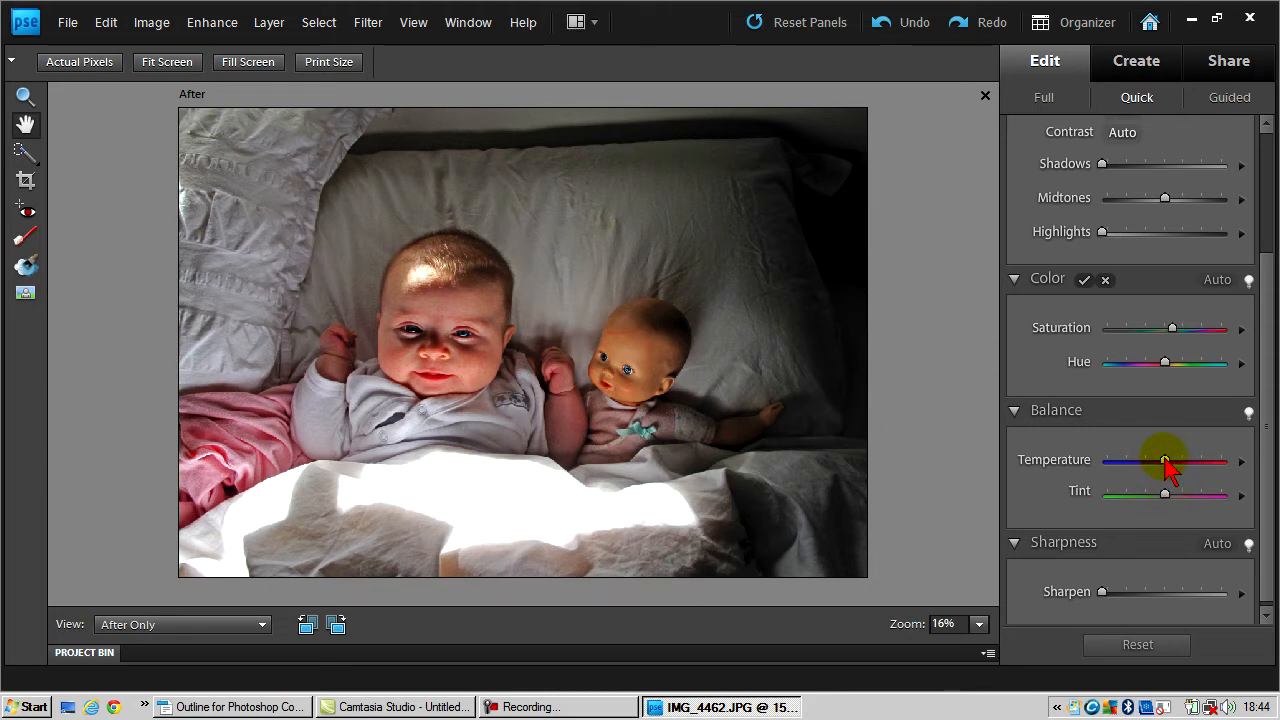
left_click(1165, 460)
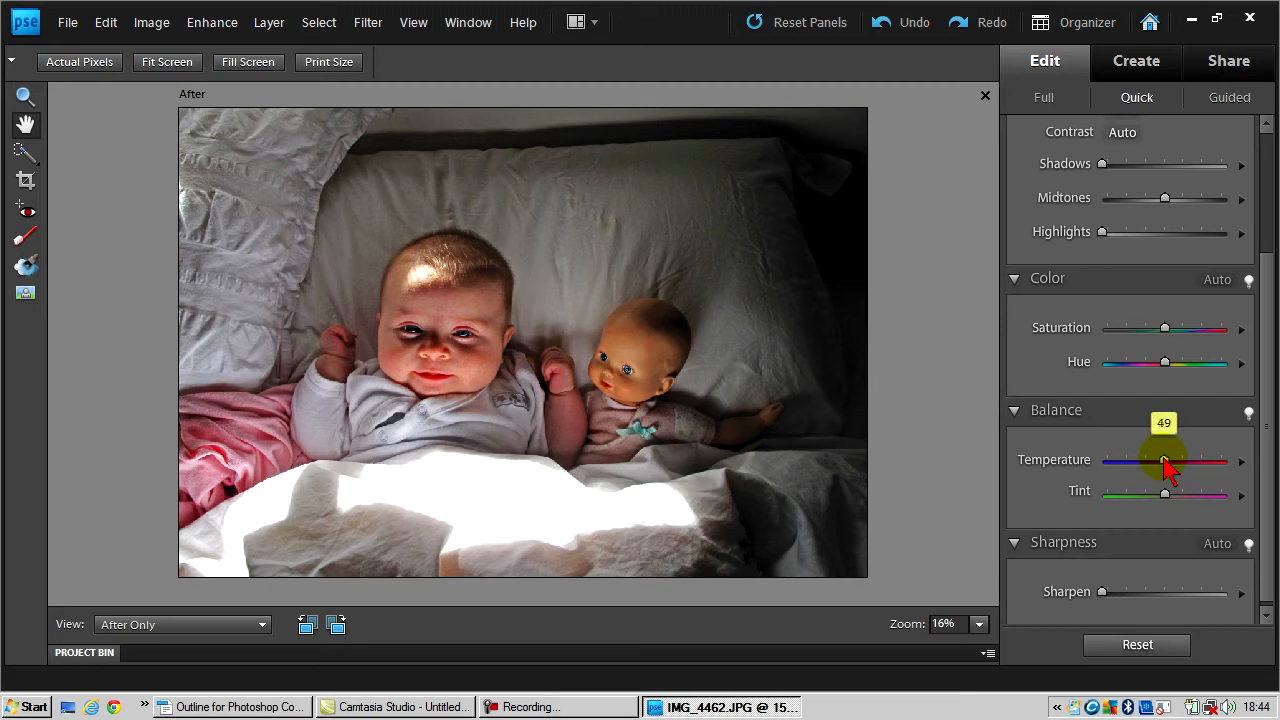
left_click_drag(1165, 460, 1157, 460)
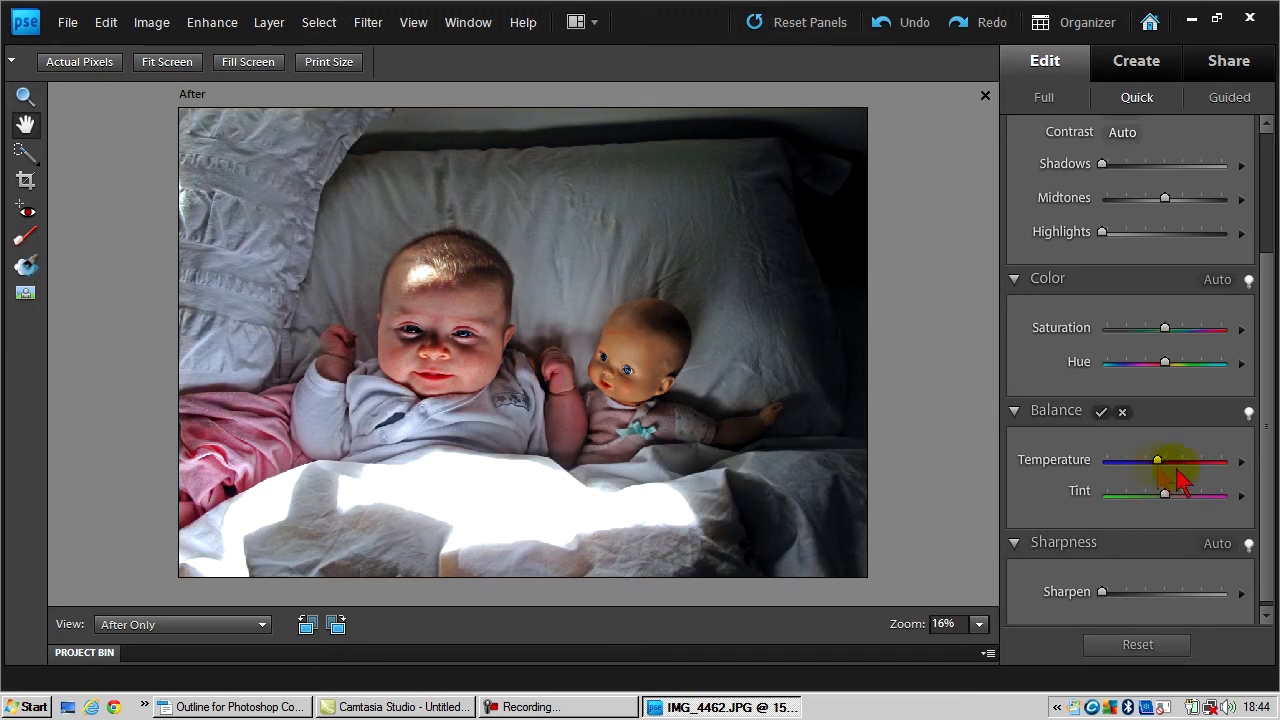
Sharpen the photo by about a quarter of the available range
scroll(1257, 470, "down", 1)
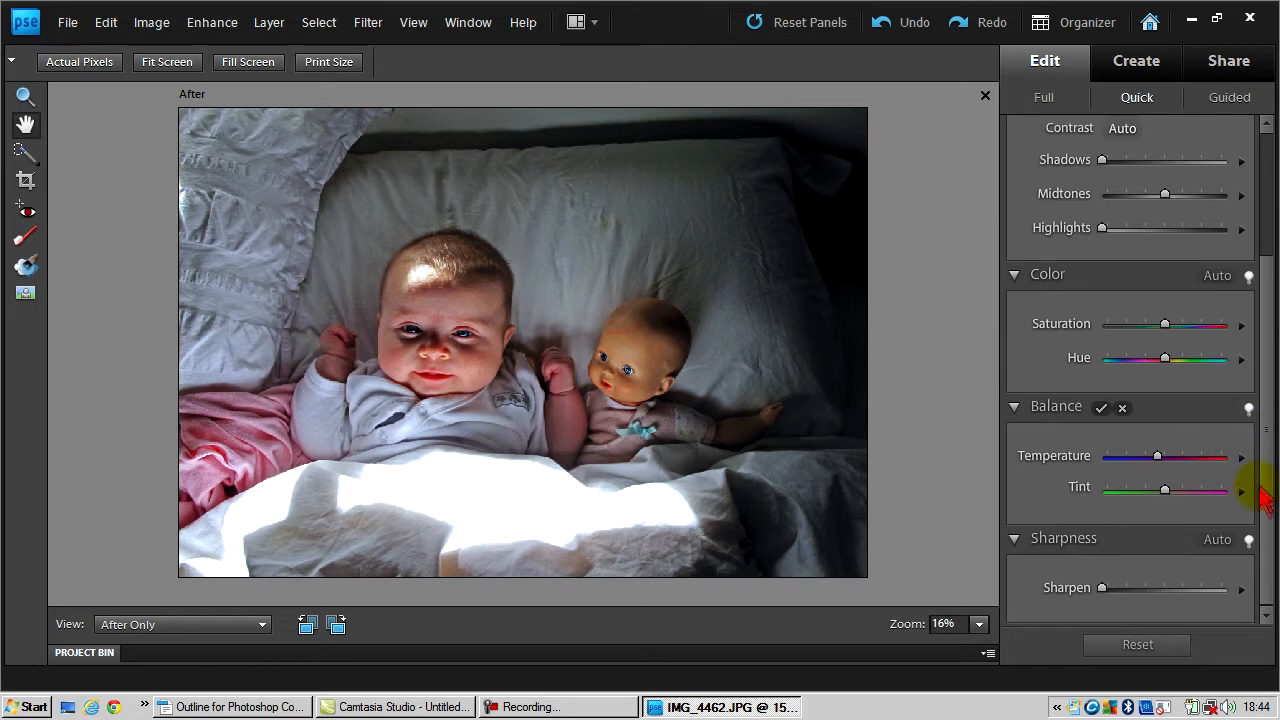
left_click(1102, 588)
left_click_drag(1102, 588, 1135, 594)
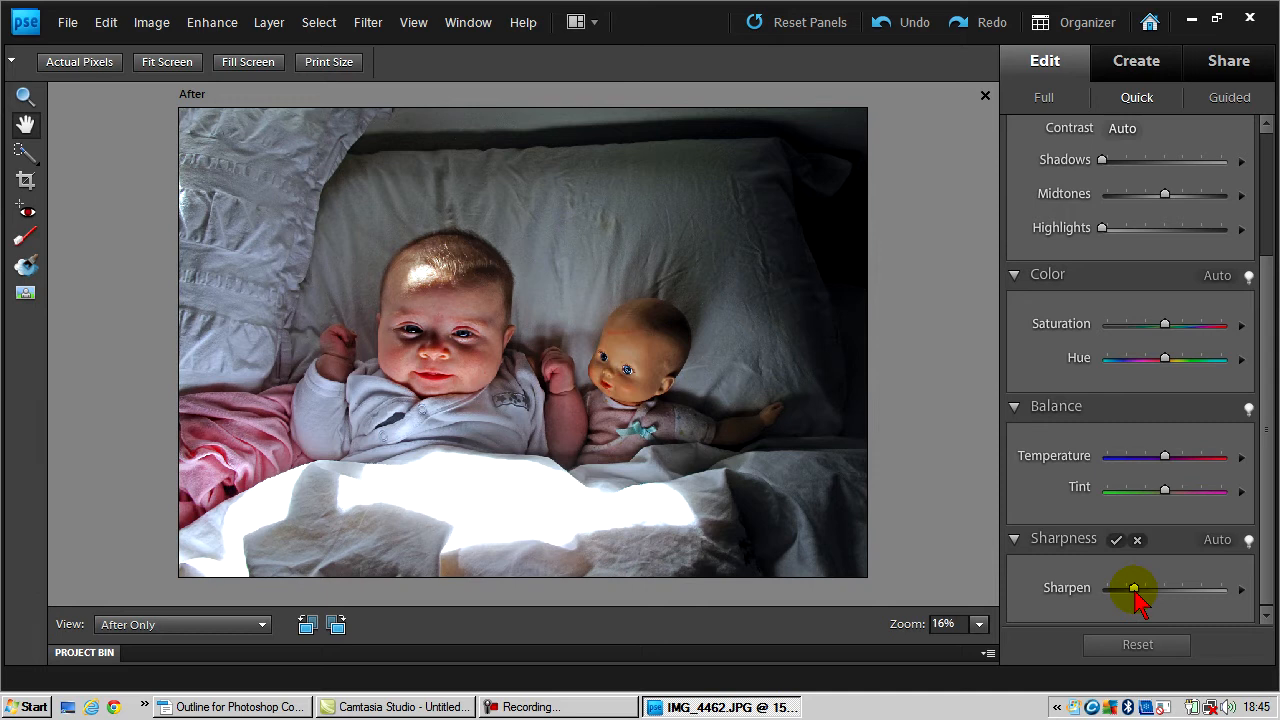
left_click_drag(1262, 282, 1274, 193)
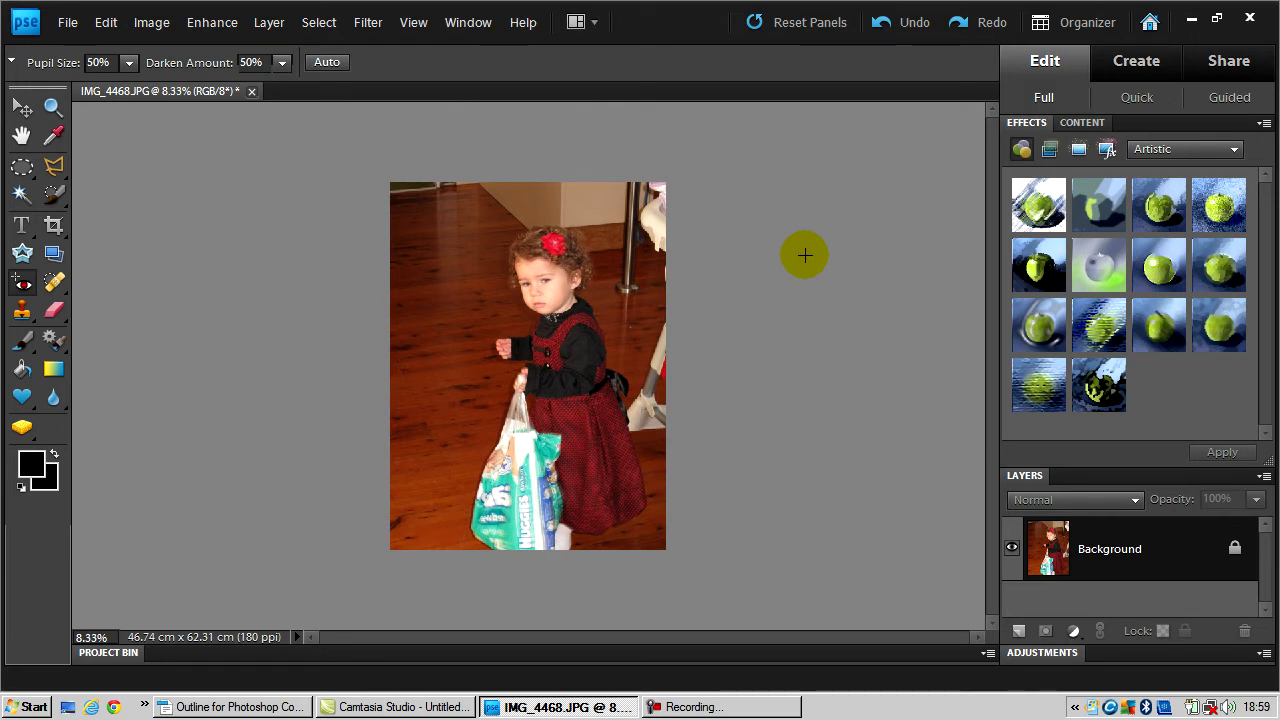
Remove the red-eye from both of the girl's eyes with the Red Eye Removal tool
left_click(53, 107)
left_click_drag(562, 264, 508, 297)
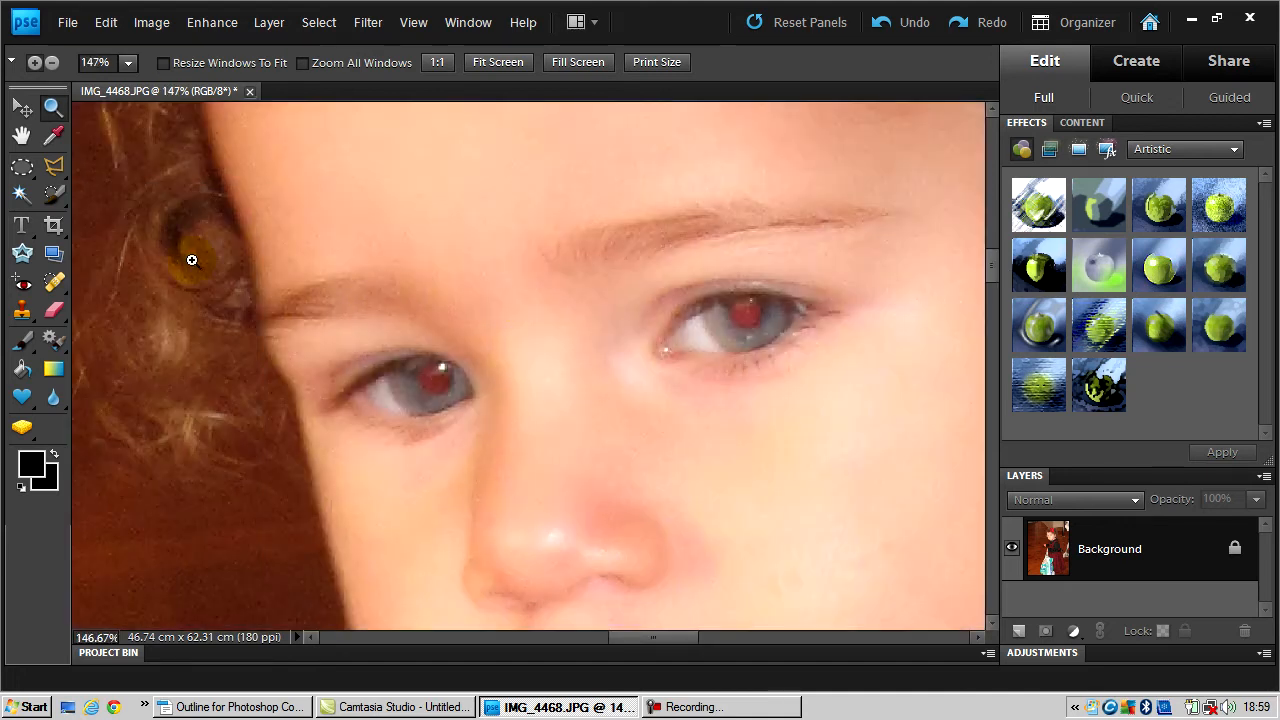
left_click(18, 290)
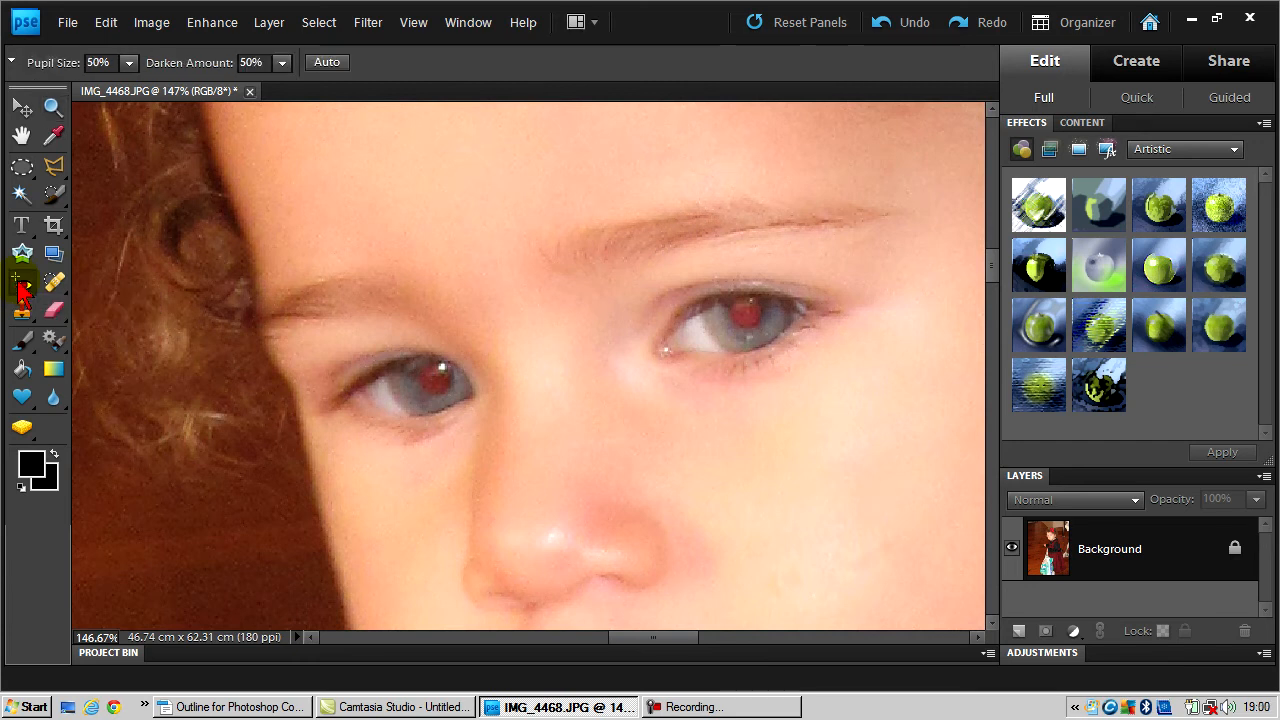
left_click(437, 375)
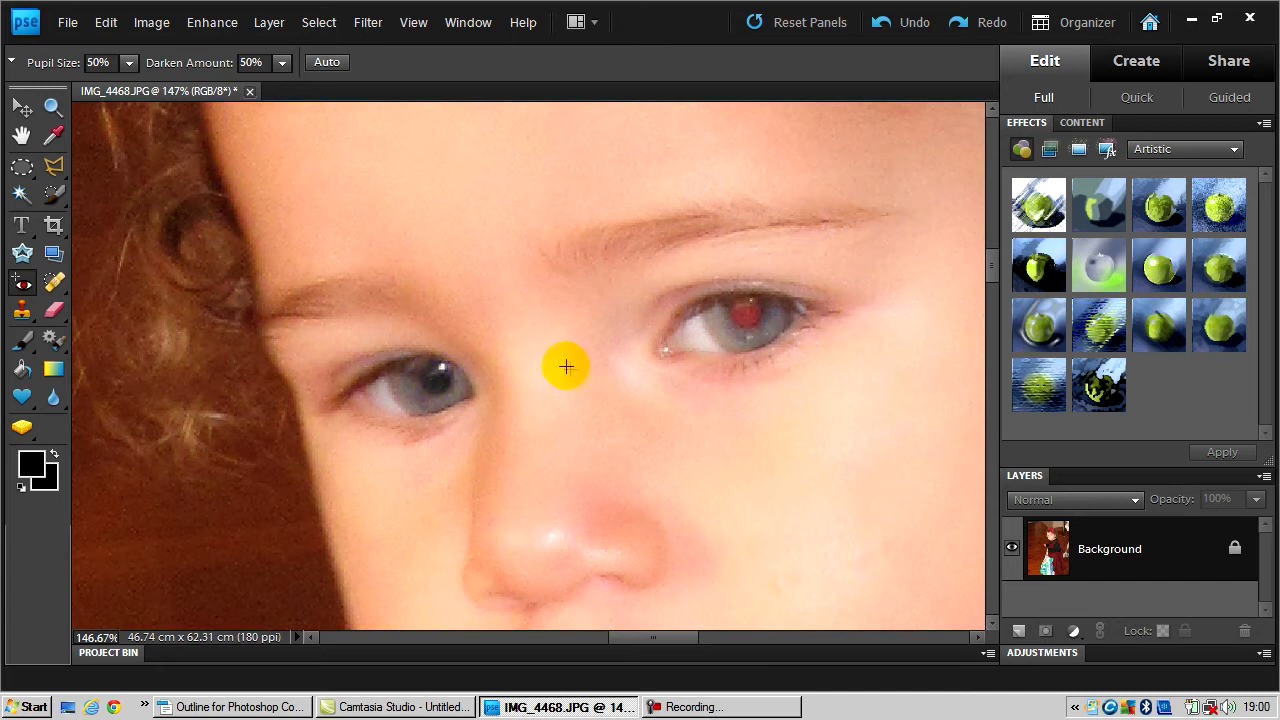
left_click(743, 311)
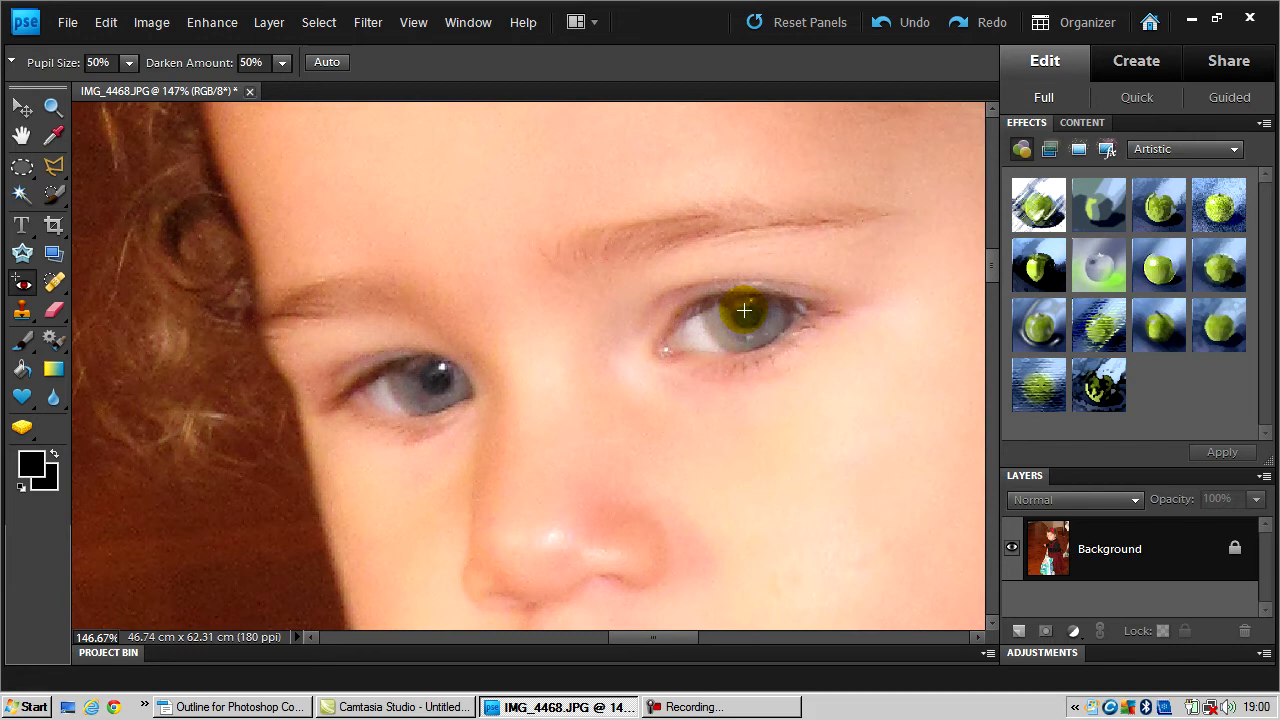
mouse_move(988, 266)
left_mouse_down()
mouse_move(988, 251)
mouse_move(994, 274)
left_mouse_up()
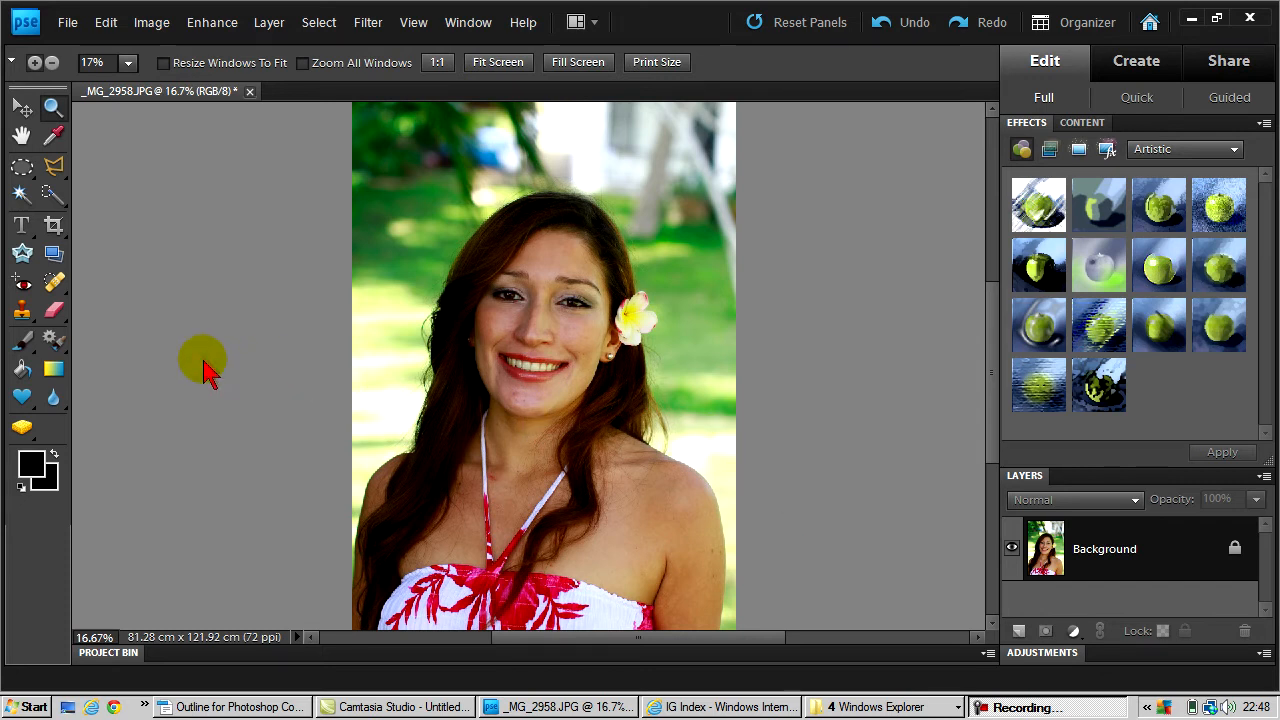
Select all the teeth in the woman's smile with the Magic Wand at tolerance 30, adding each missed tooth to the selection
left_click(52, 104)
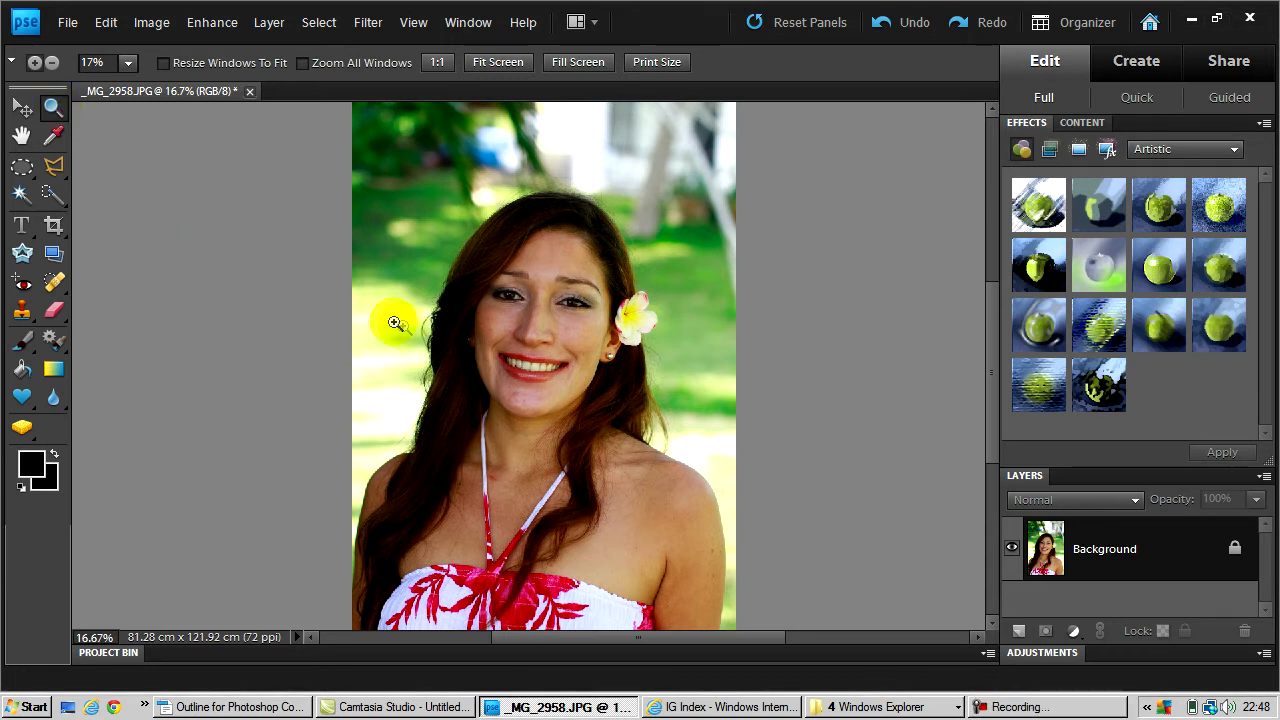
left_click_drag(571, 346, 491, 377)
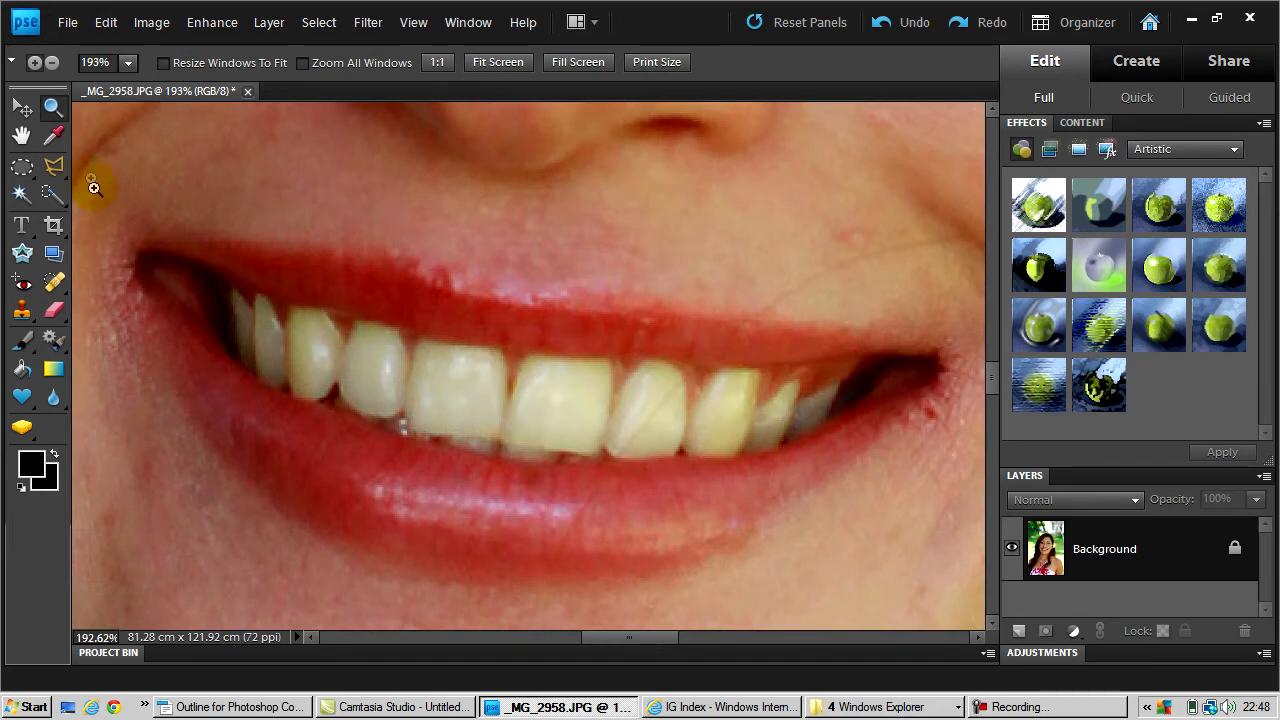
left_click(21, 195)
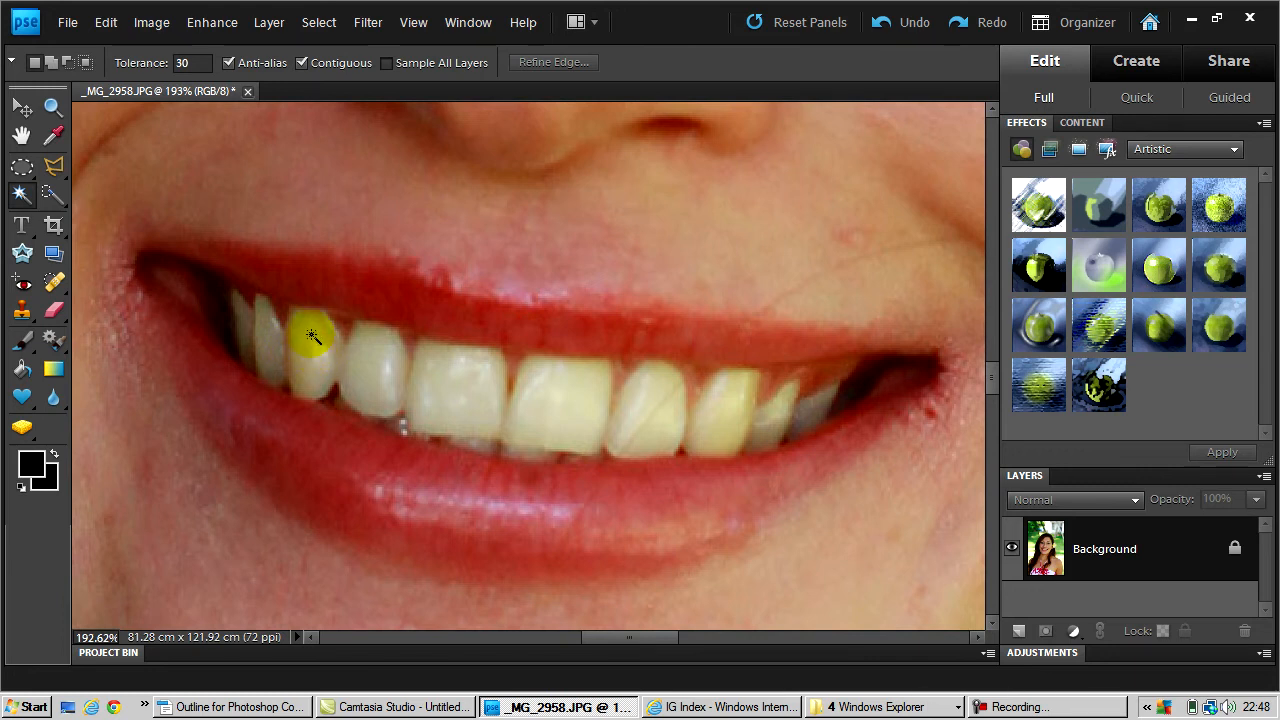
left_click(312, 336)
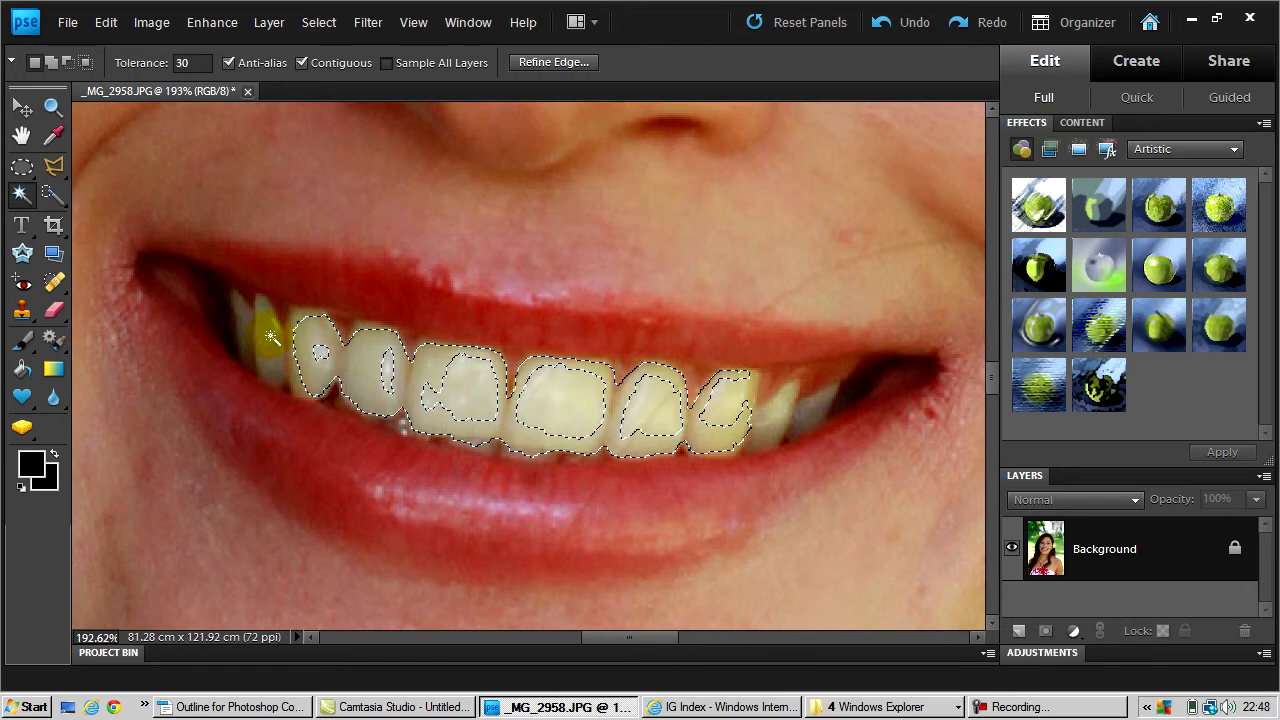
left_click(262, 333, "shift")
left_click(243, 322, "shift")
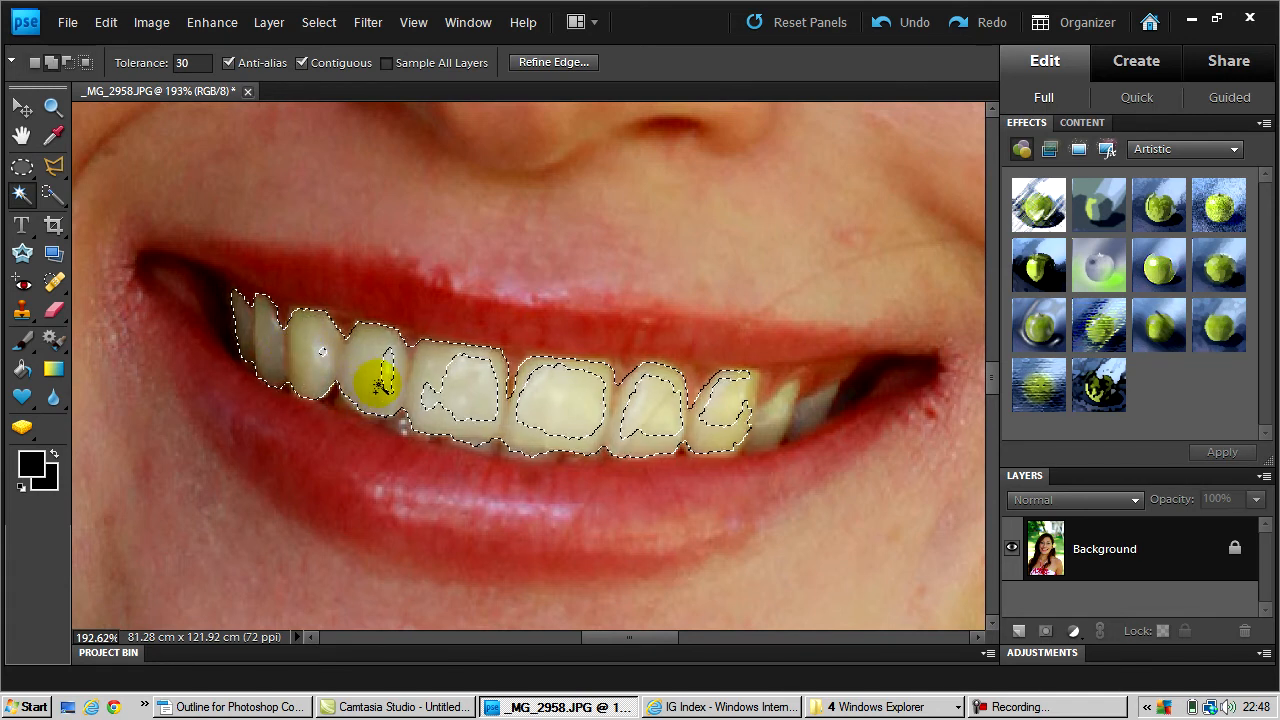
left_click(428, 372)
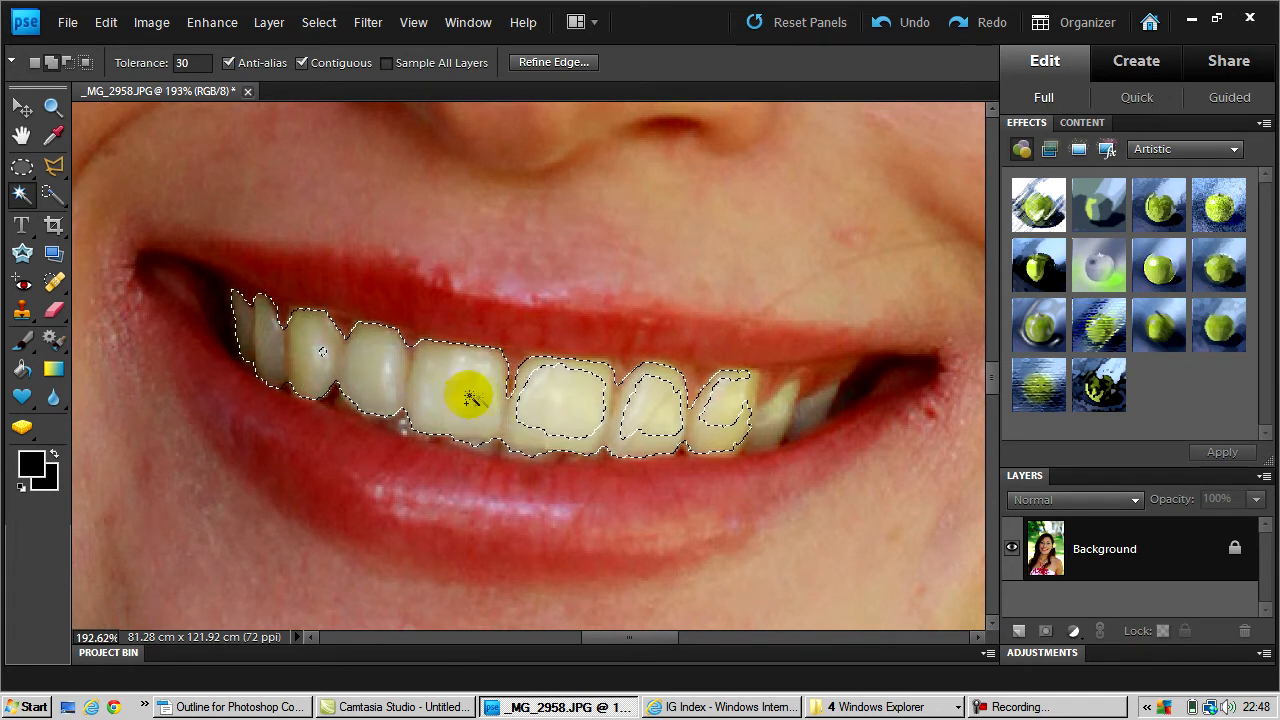
left_click(570, 413)
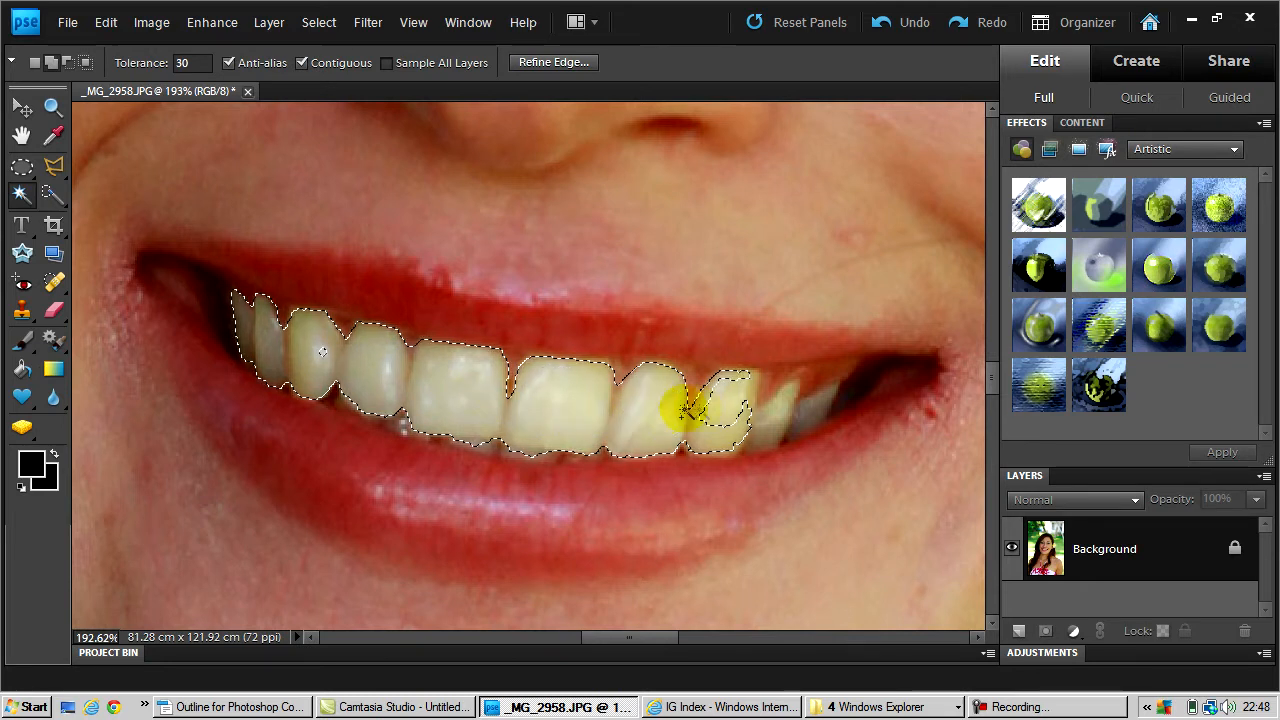
left_click(723, 400)
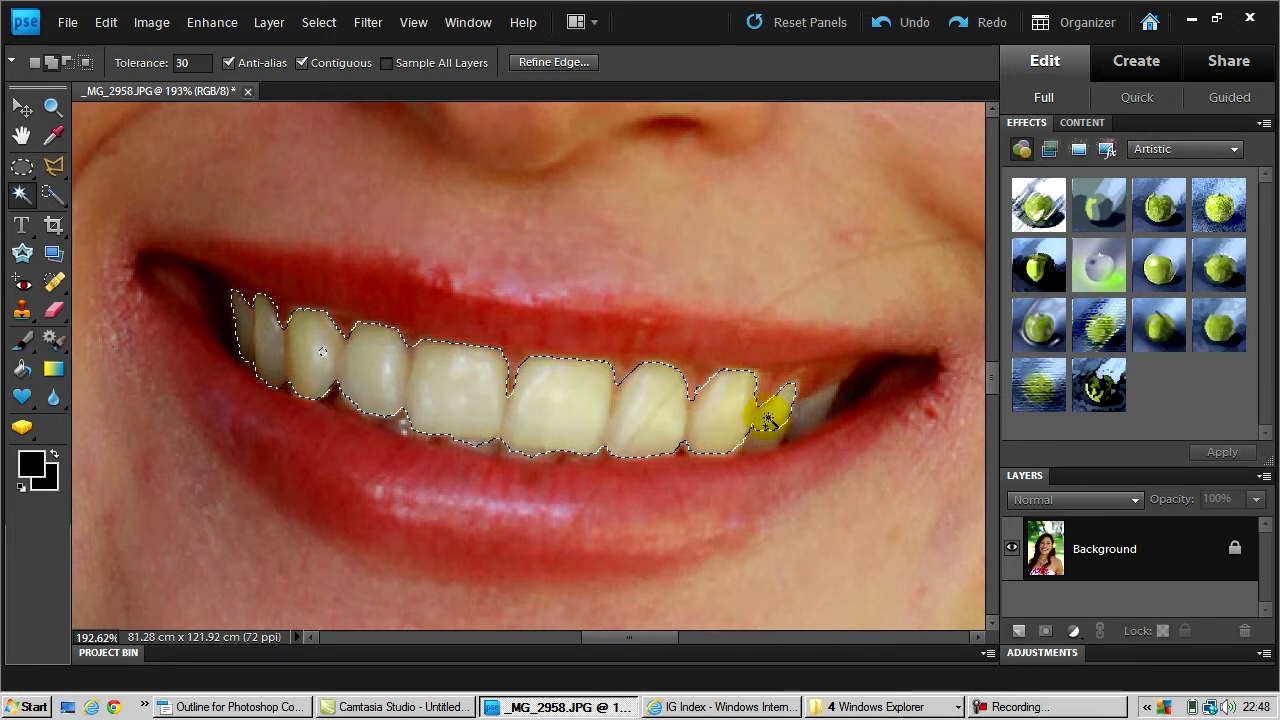
left_click(810, 402)
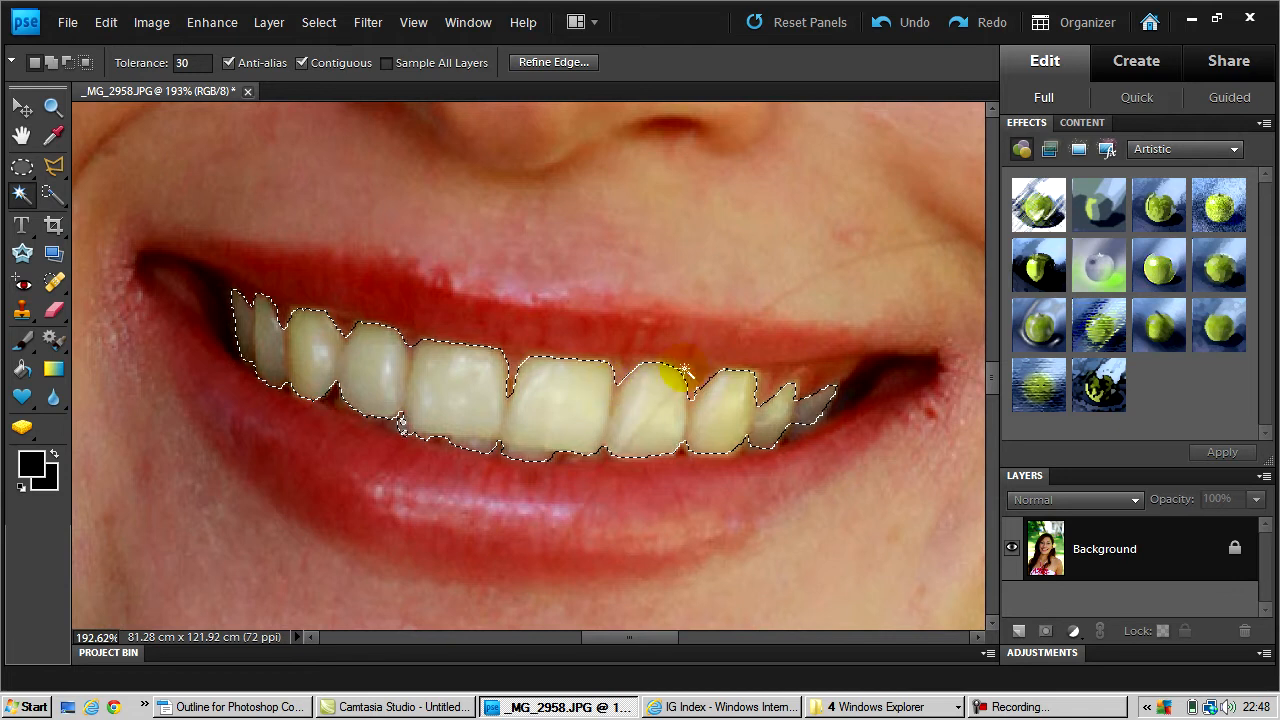
Add a Hue/Saturation adjustment layer over the selected teeth and set the Yellows to saturation -52 and lightness +21
left_click(1073, 636)
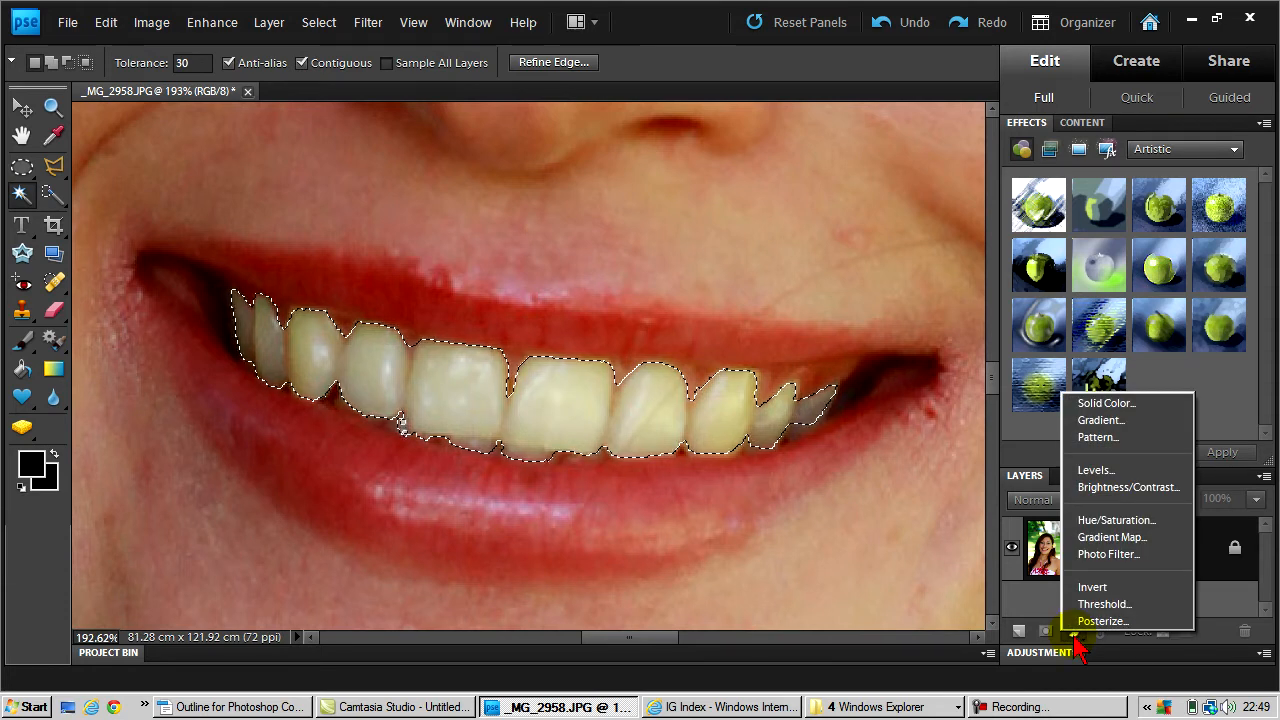
left_click(1097, 522)
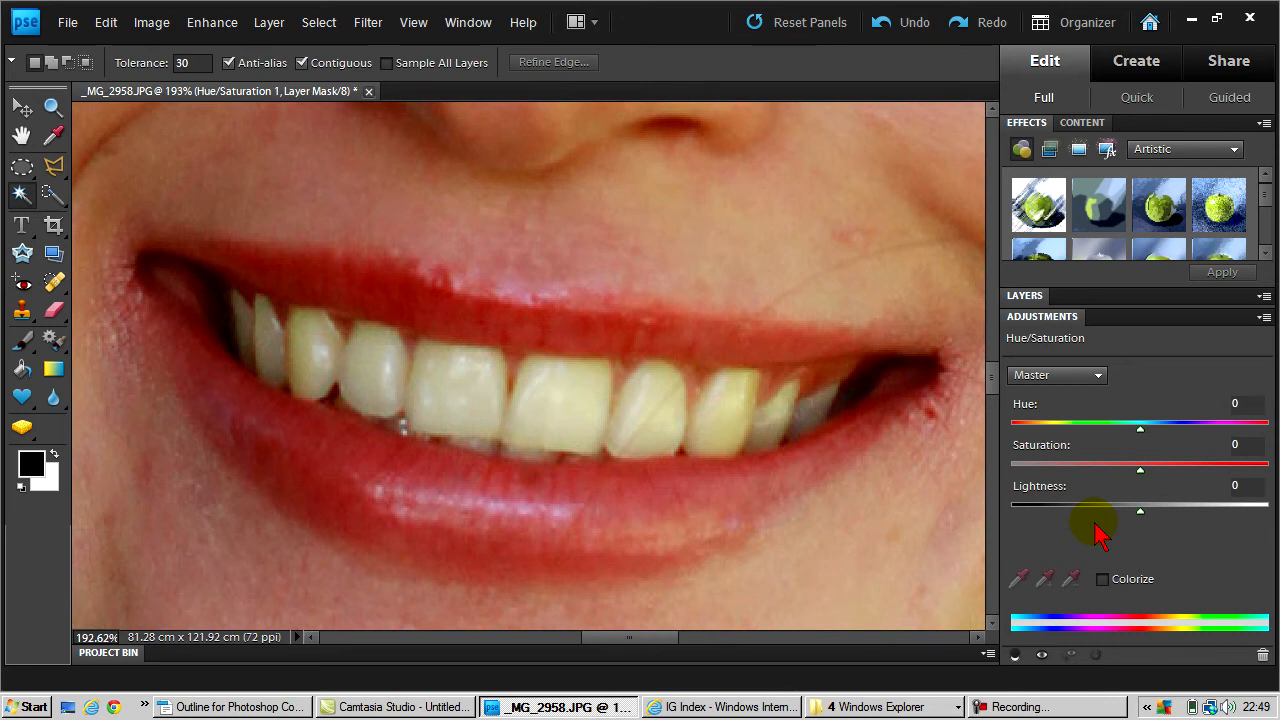
left_click(1099, 378)
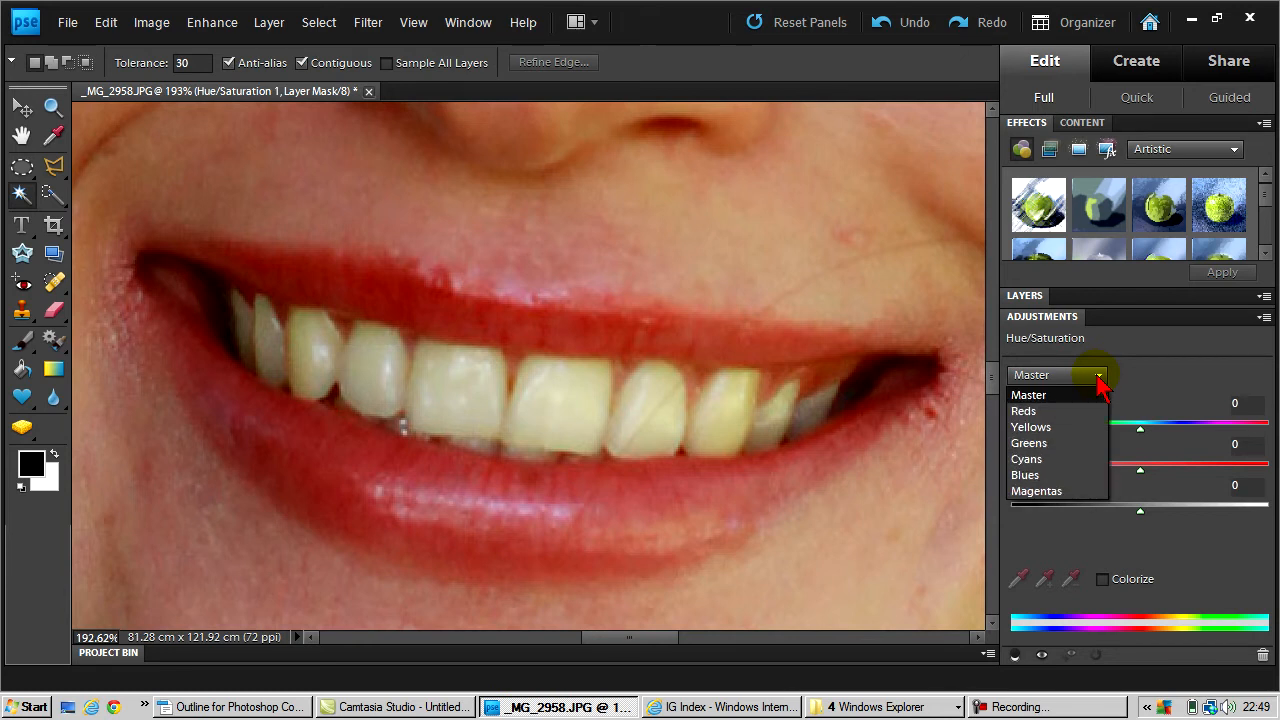
left_click(1078, 428)
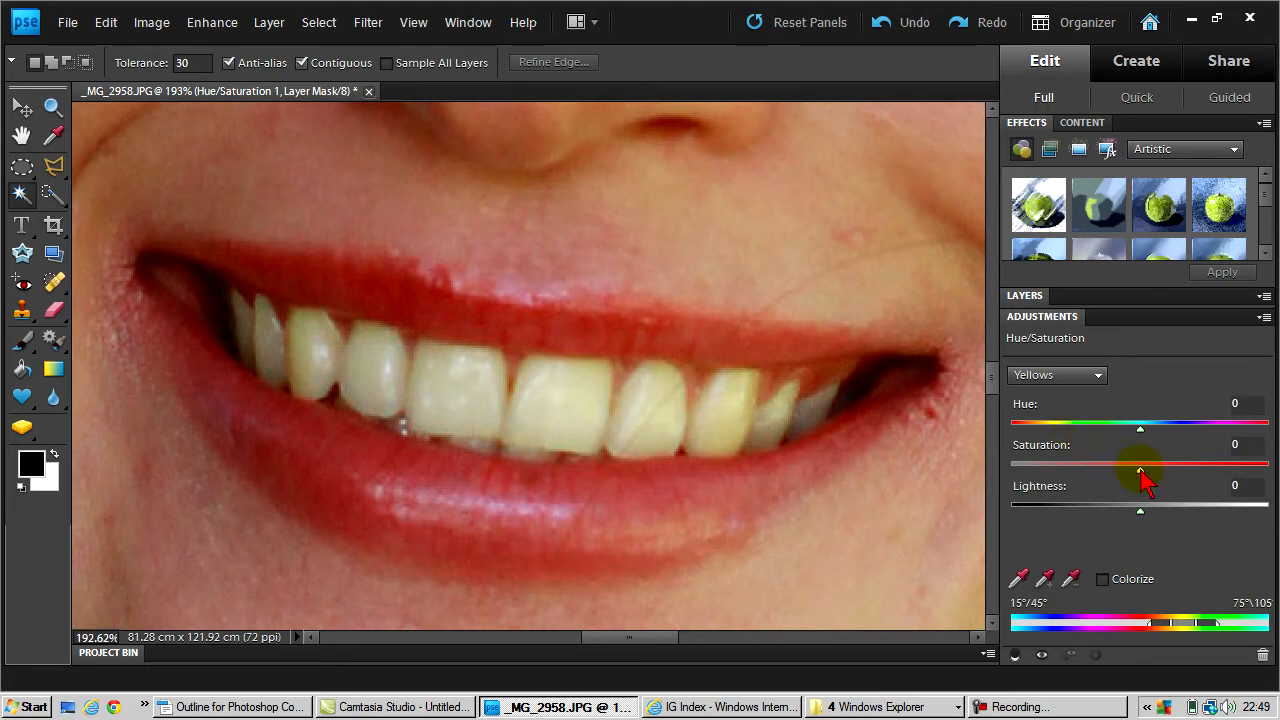
left_click_drag(1140, 472, 1076, 480)
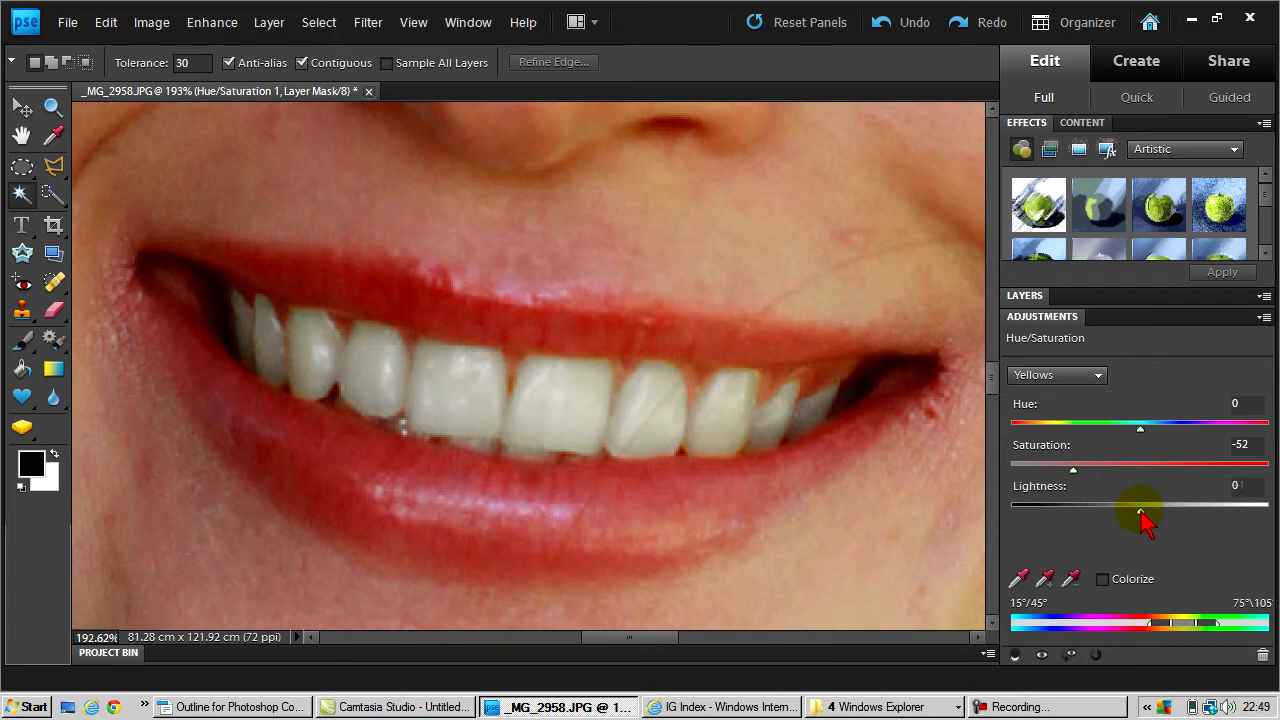
left_click_drag(1141, 512, 1166, 514)
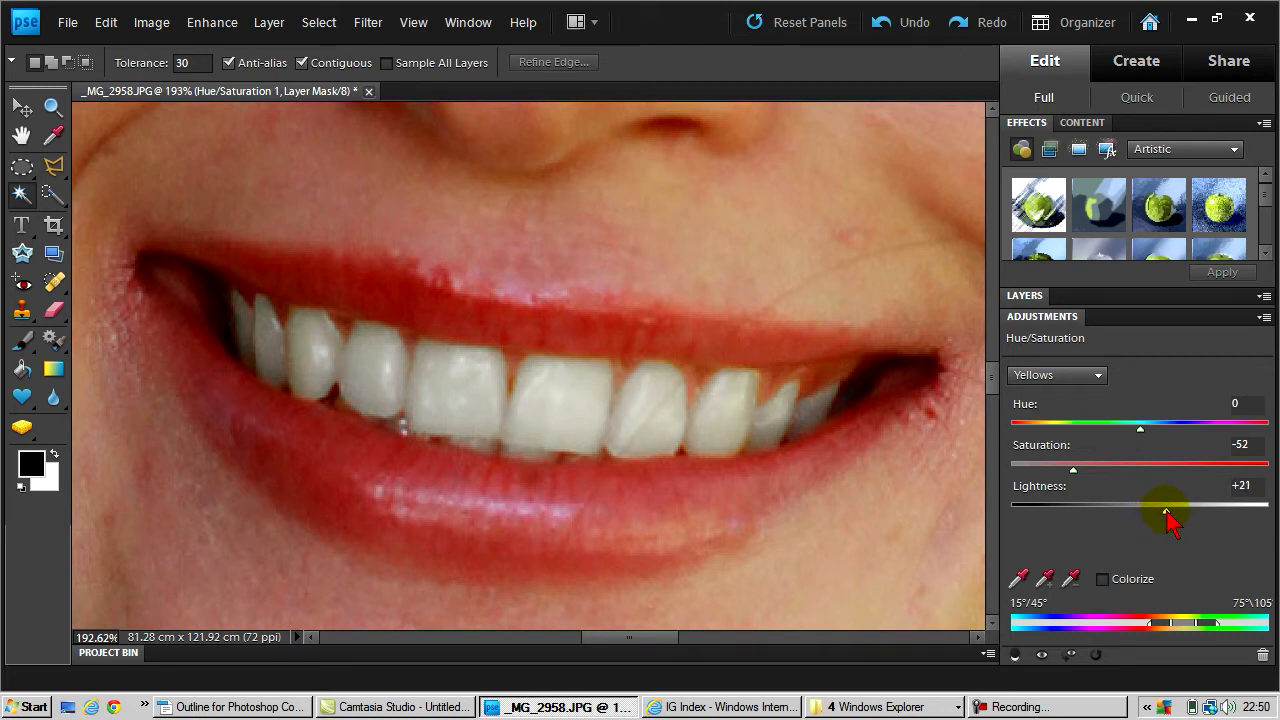
Compare the teeth with the Hue/Saturation layer hidden and shown, and check the whitening on the whole portrait
left_click(1030, 302)
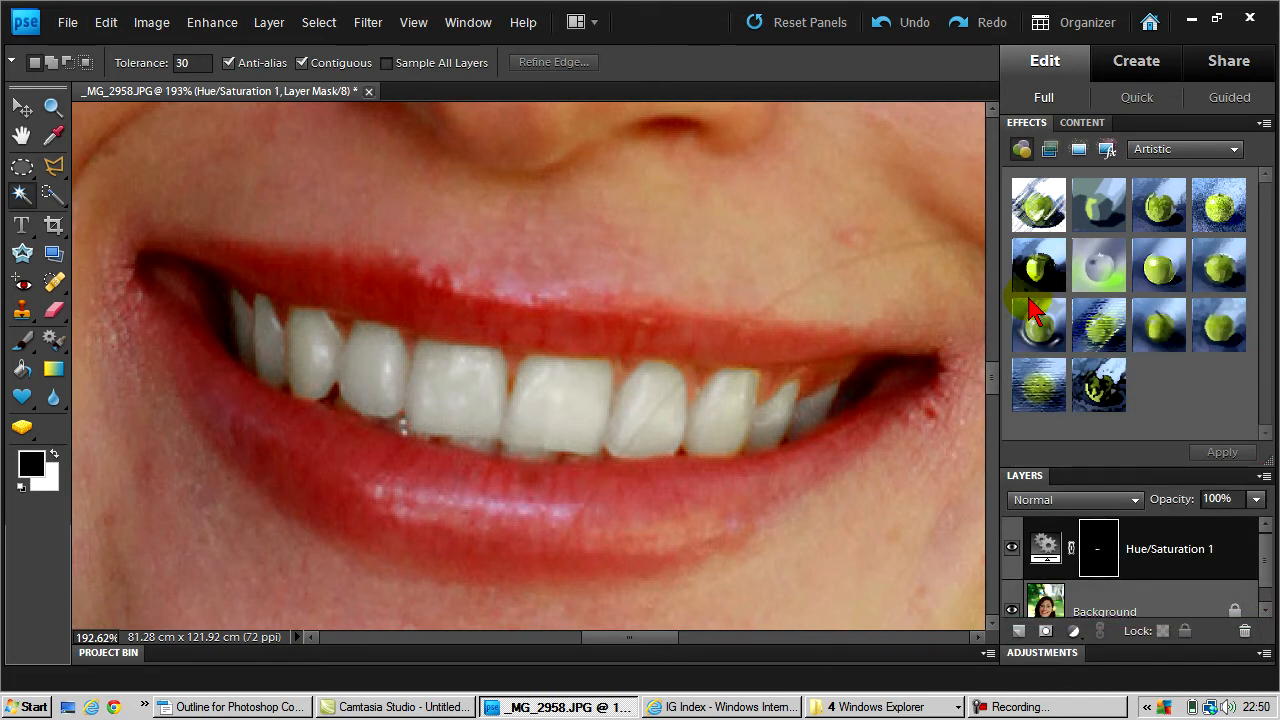
left_click(1013, 552)
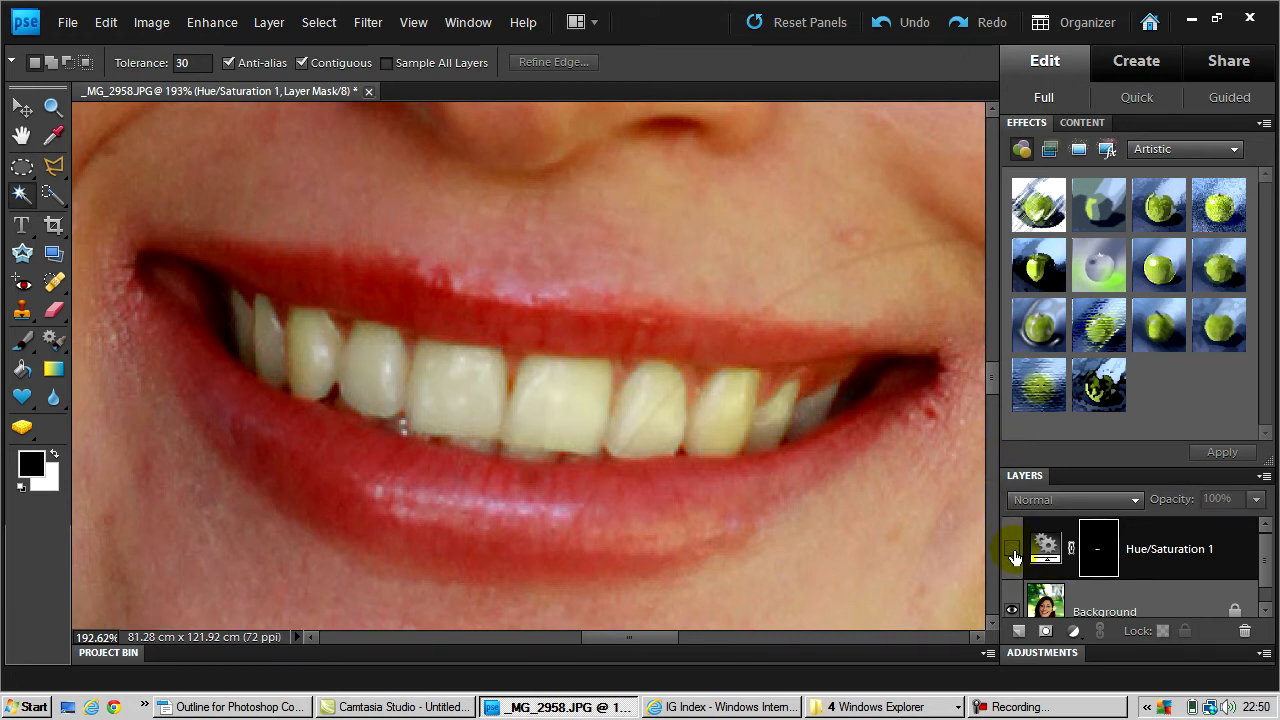
left_click(1013, 552)
left_click(1013, 553)
left_click(1013, 552)
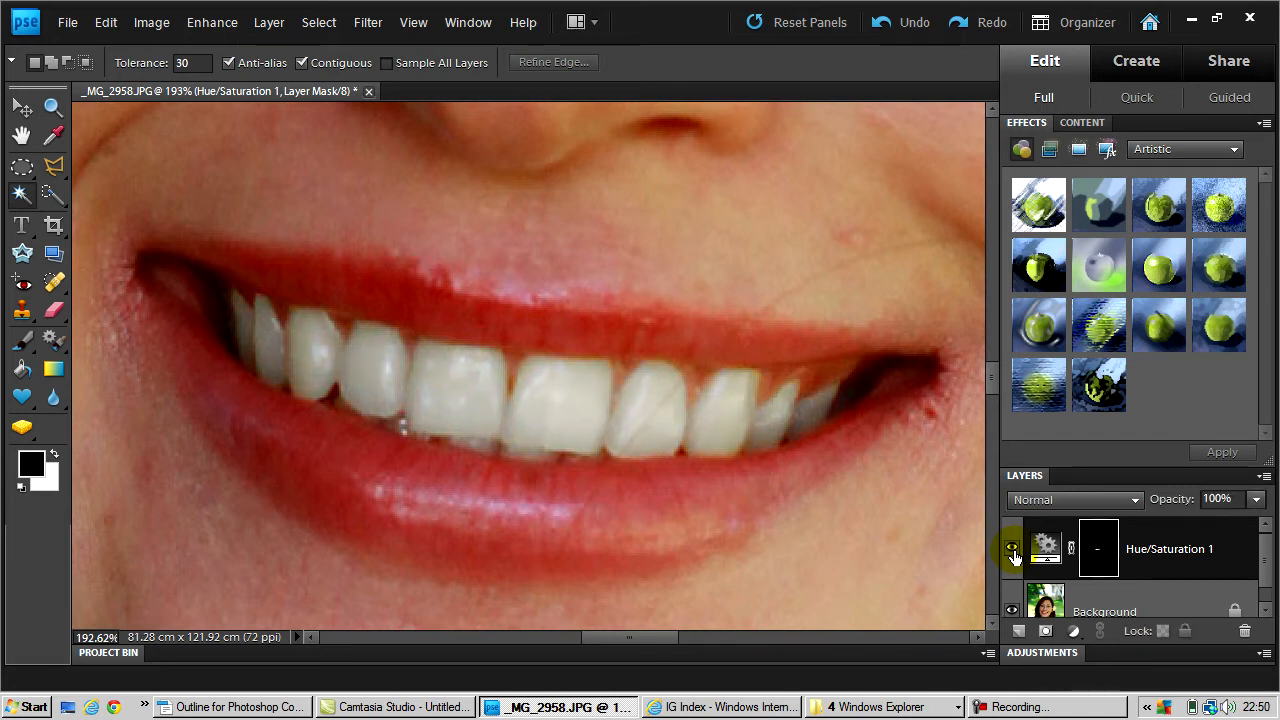
left_click(1013, 552)
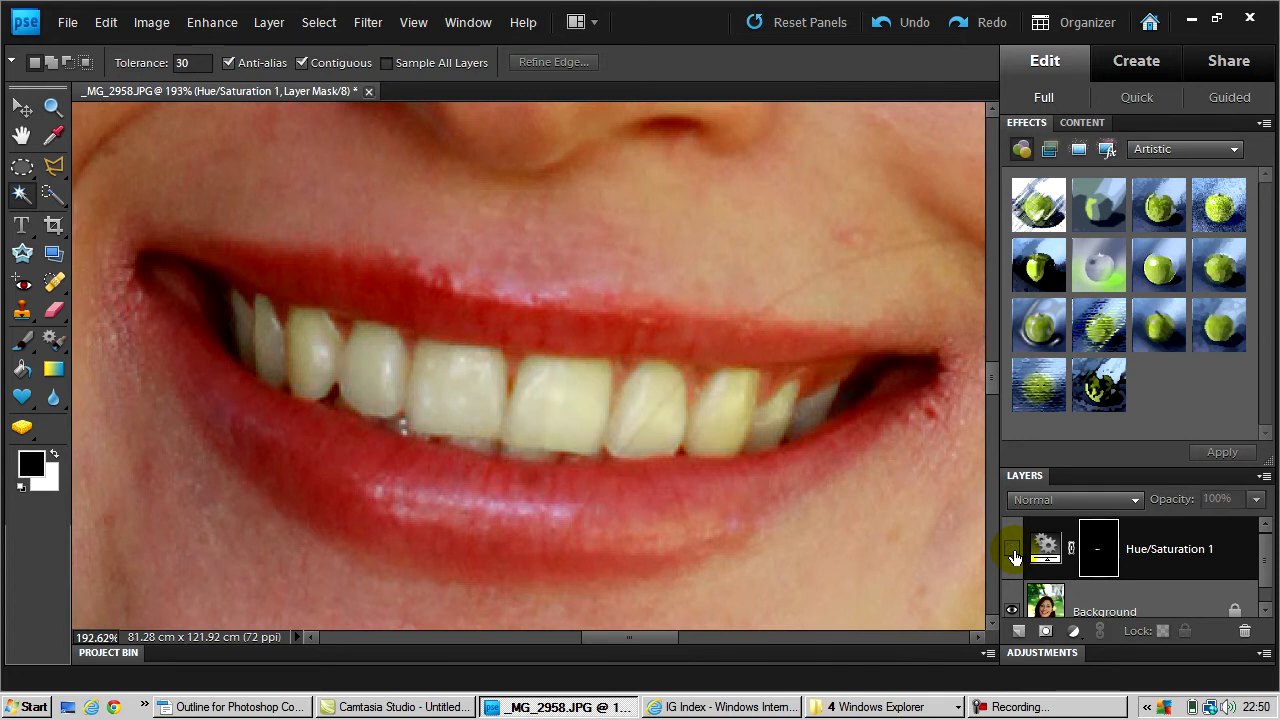
left_click(1013, 552)
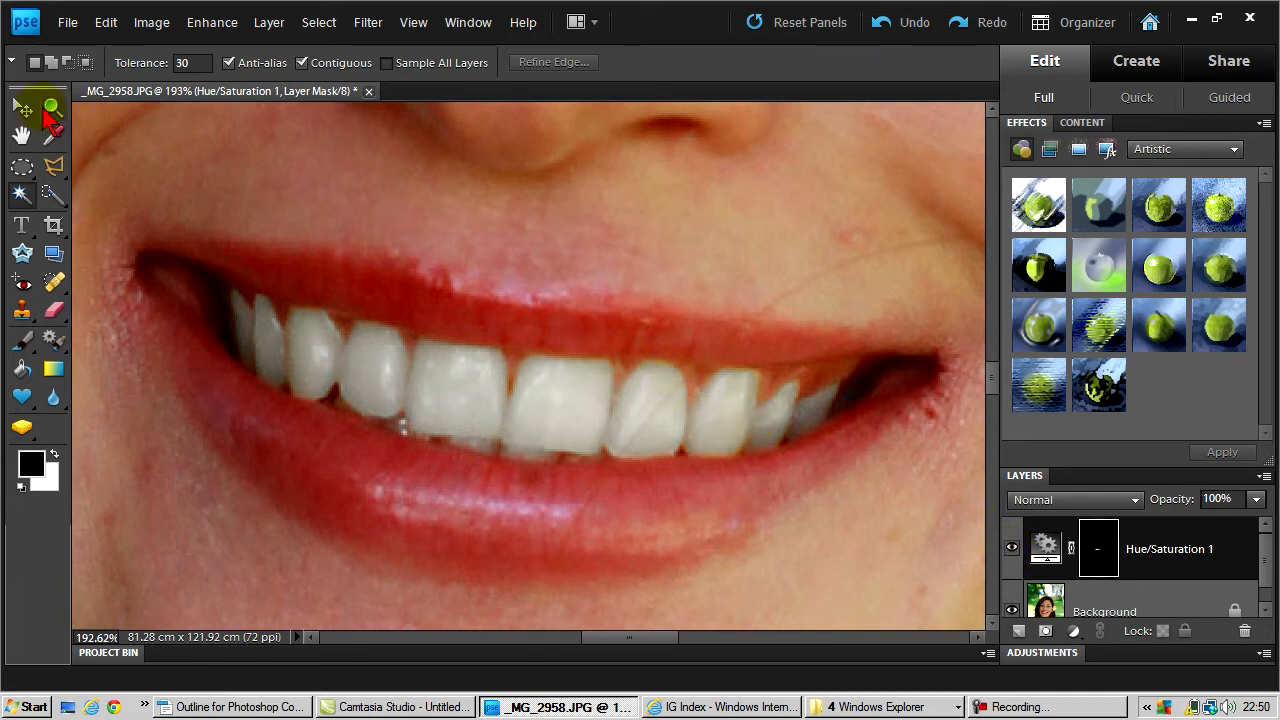
key("ctrl+minus")
key("ctrl+minus")
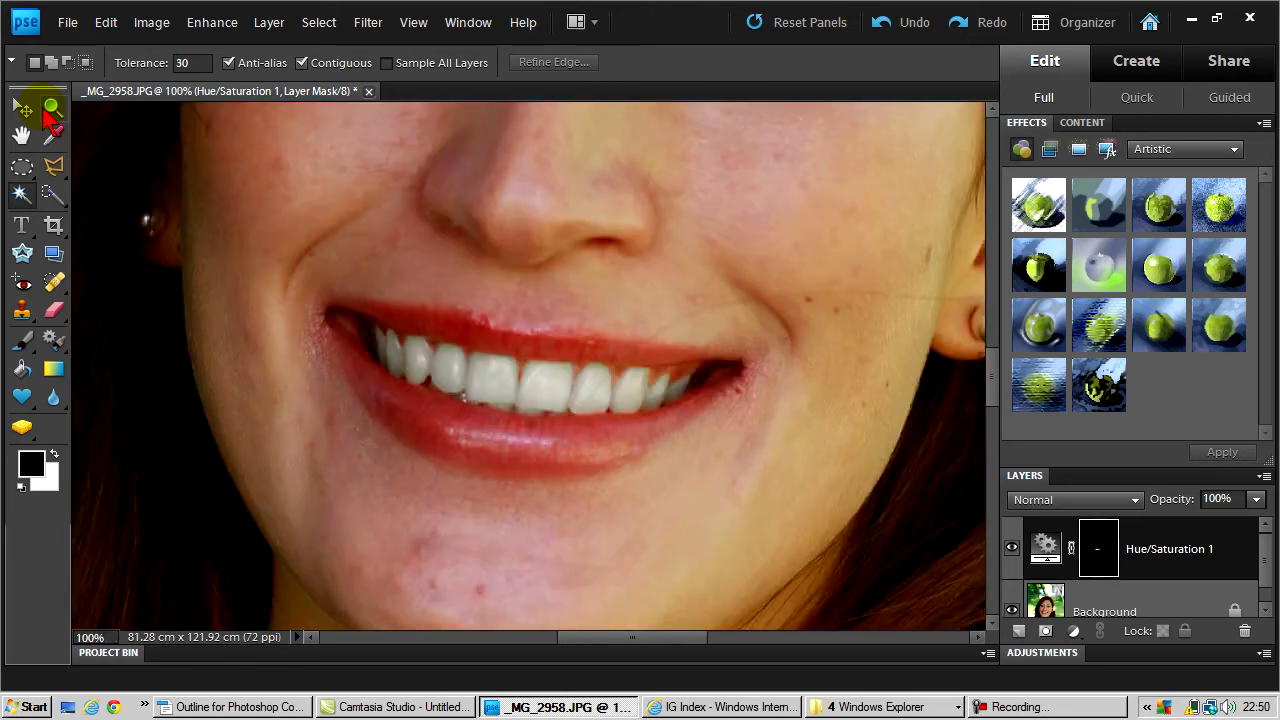
key("ctrl+minus")
key("ctrl+minus")
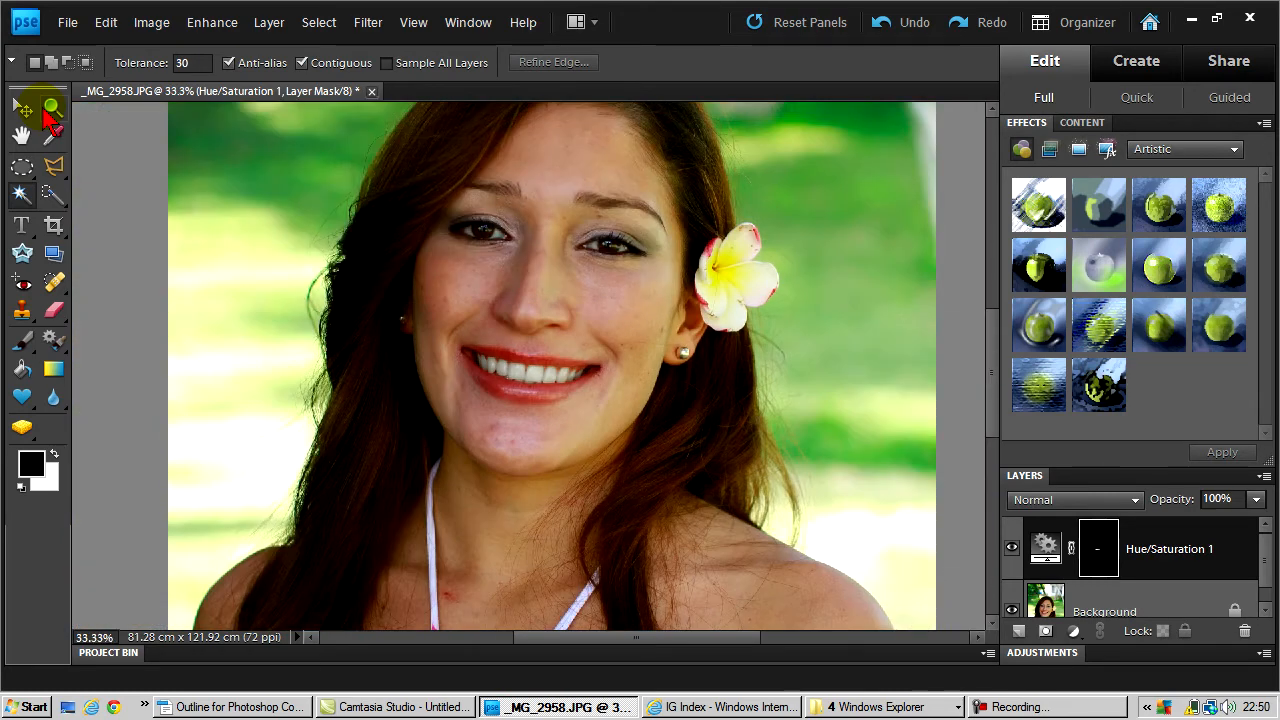
key("ctrl+minus")
key("ctrl+minus")
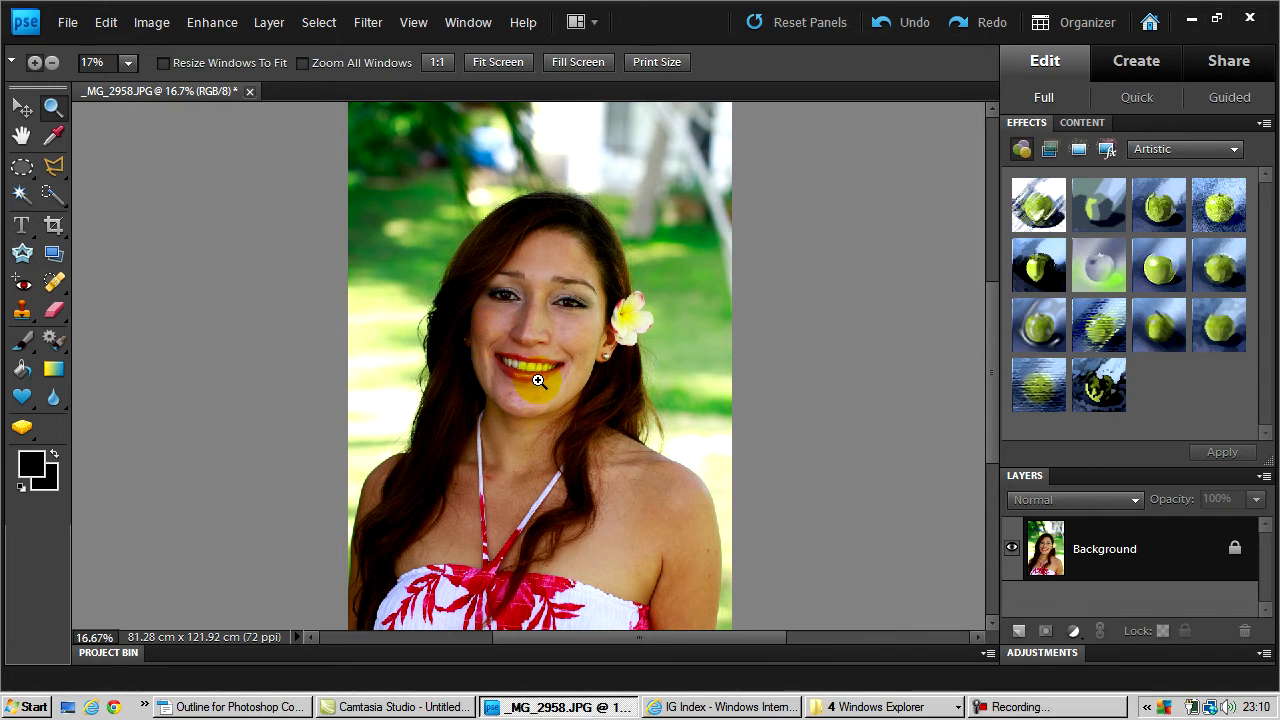
Whiten the teeth by painting over them with the Smart Brush, using the Pearly Whites preset from the Portrait set
left_click_drag(587, 353, 463, 385)
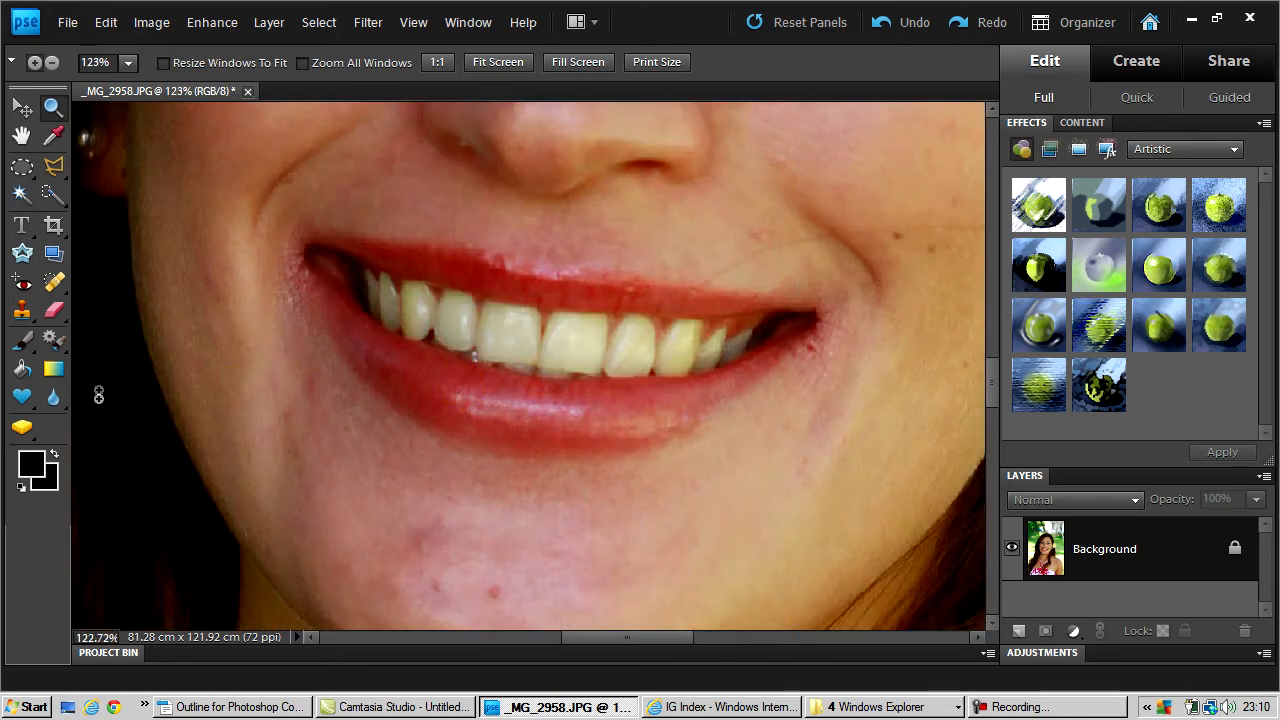
left_click(54, 341)
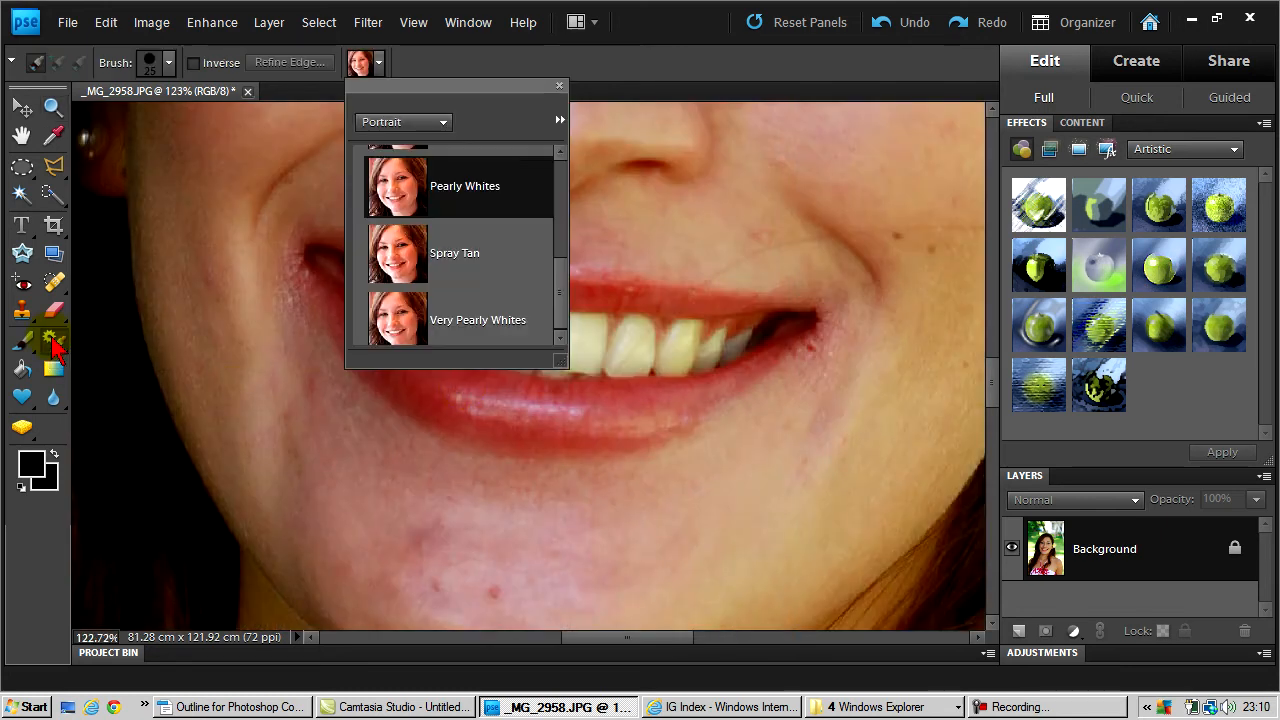
left_click_drag(557, 271, 575, 183)
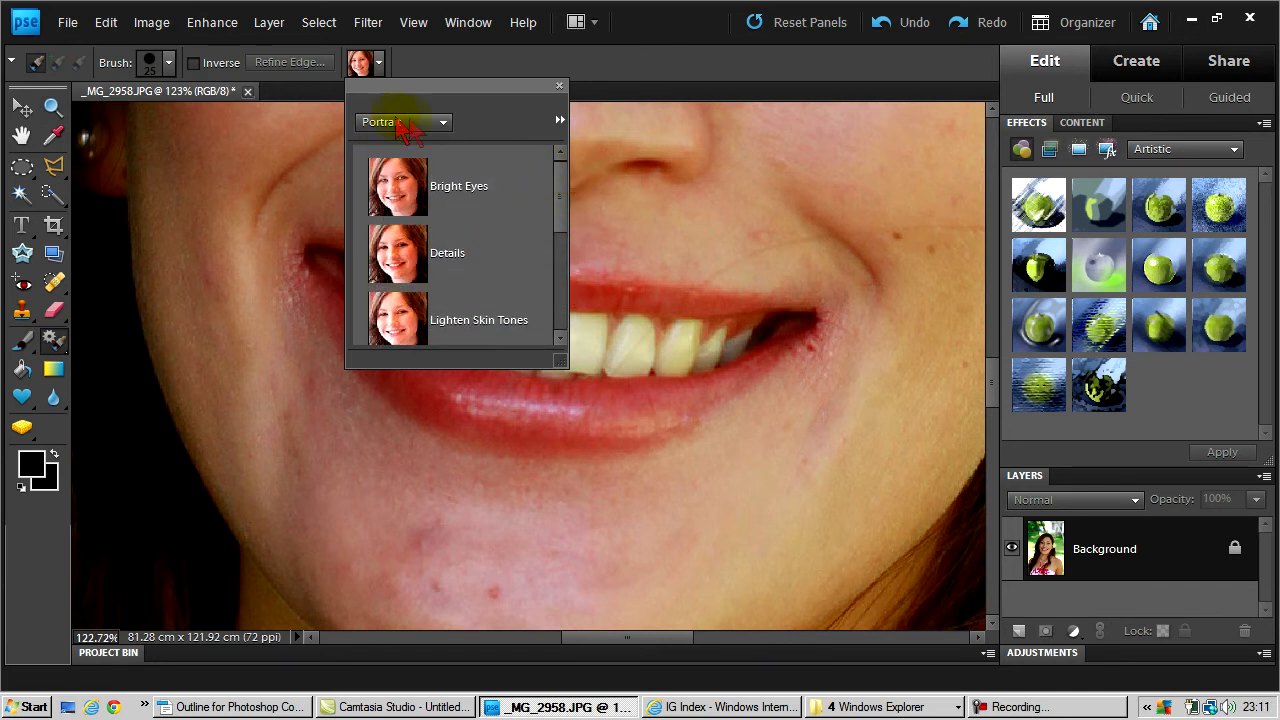
left_click_drag(563, 189, 563, 310)
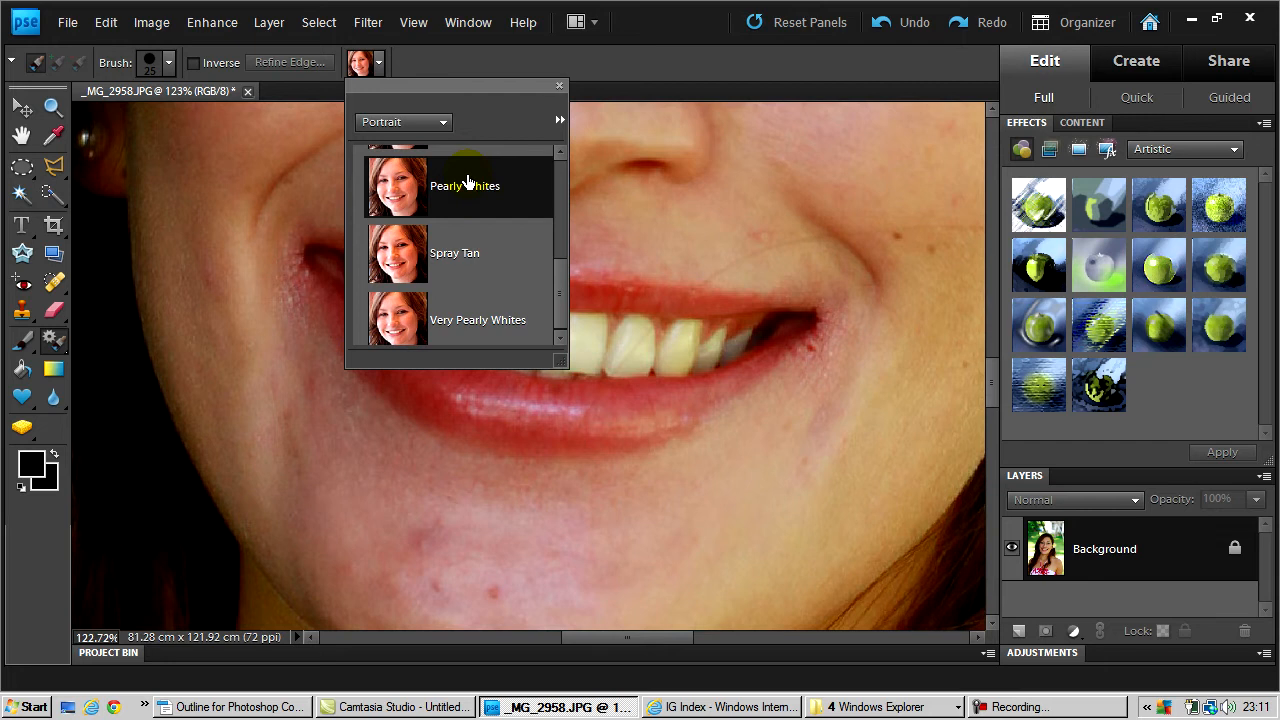
left_click_drag(514, 94, 1057, 131)
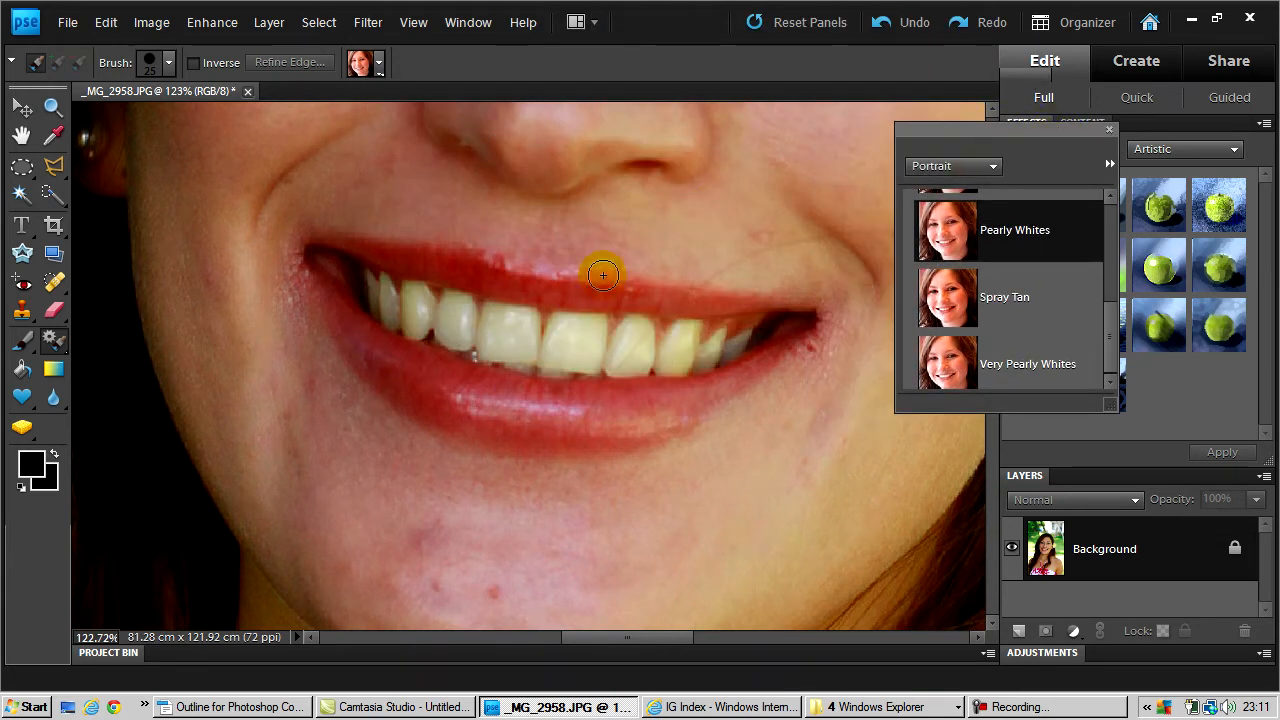
left_click_drag(567, 339, 384, 298)
mouse_move(633, 367)
left_mouse_down()
mouse_move(612, 357)
mouse_move(730, 348)
left_mouse_up()
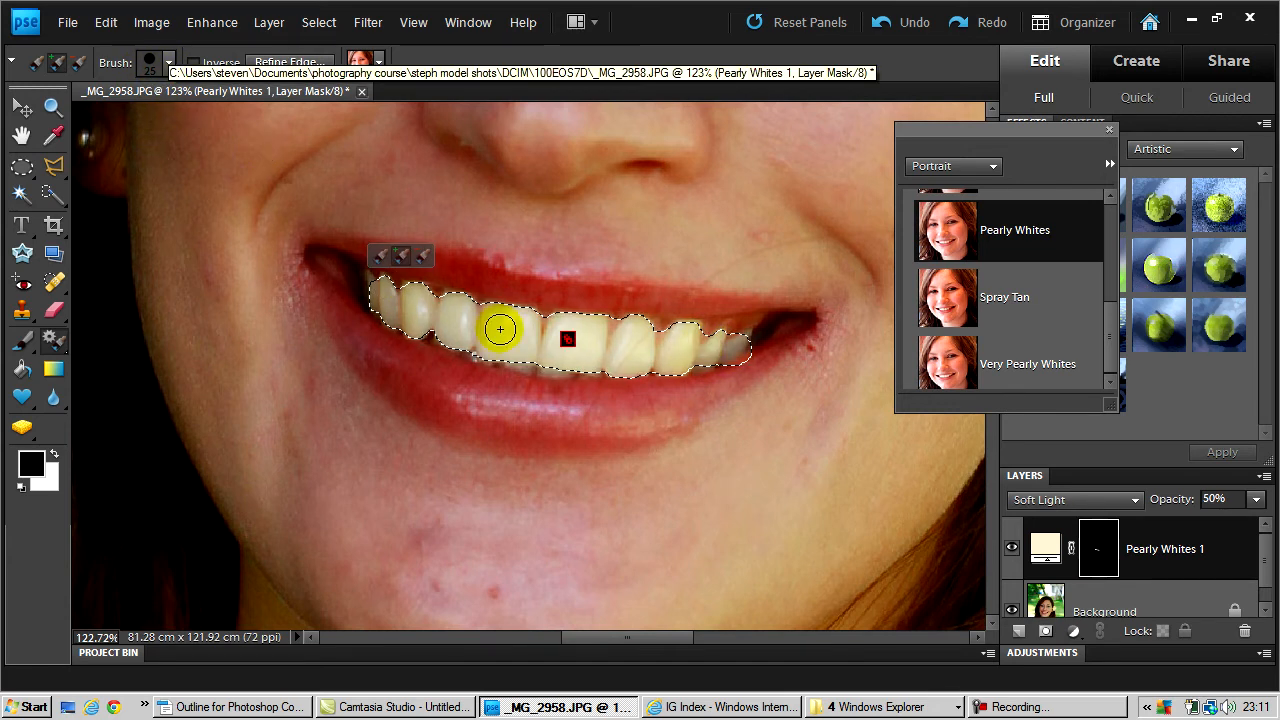
left_click(529, 361)
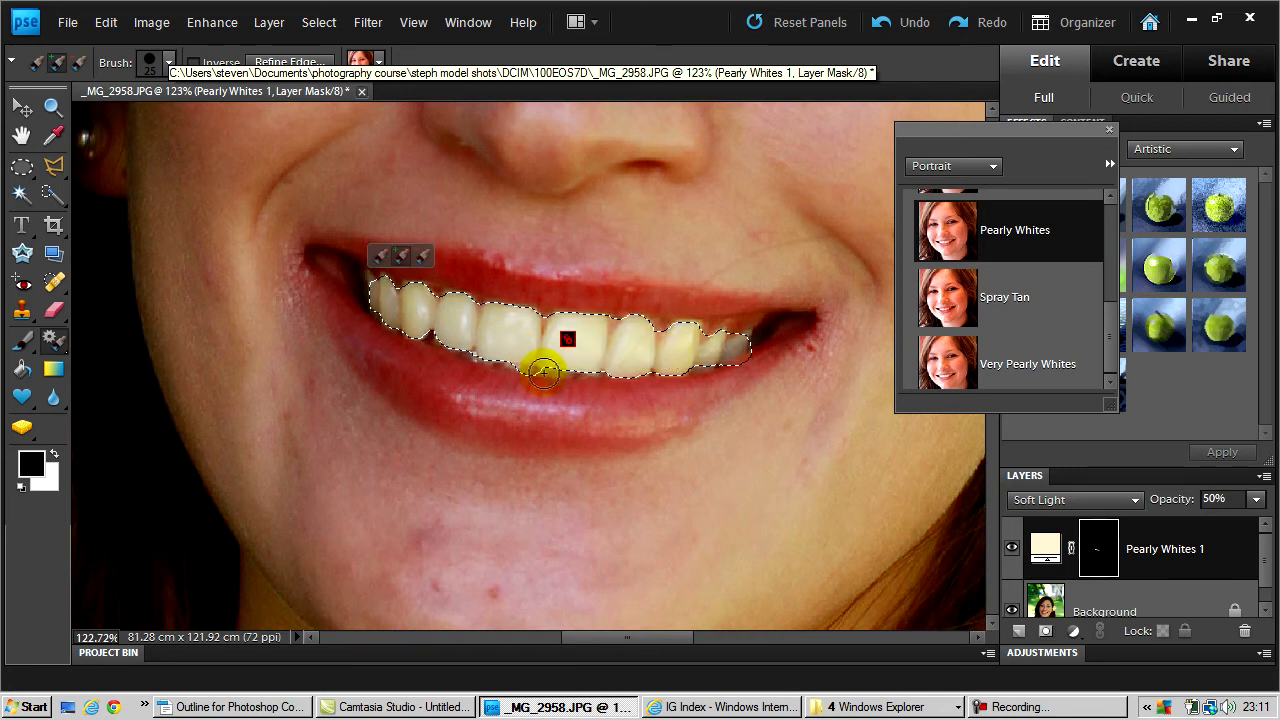
Finish painting the Pearly Whites effect over the teeth and lower its layer opacity to 31%
left_click(555, 365)
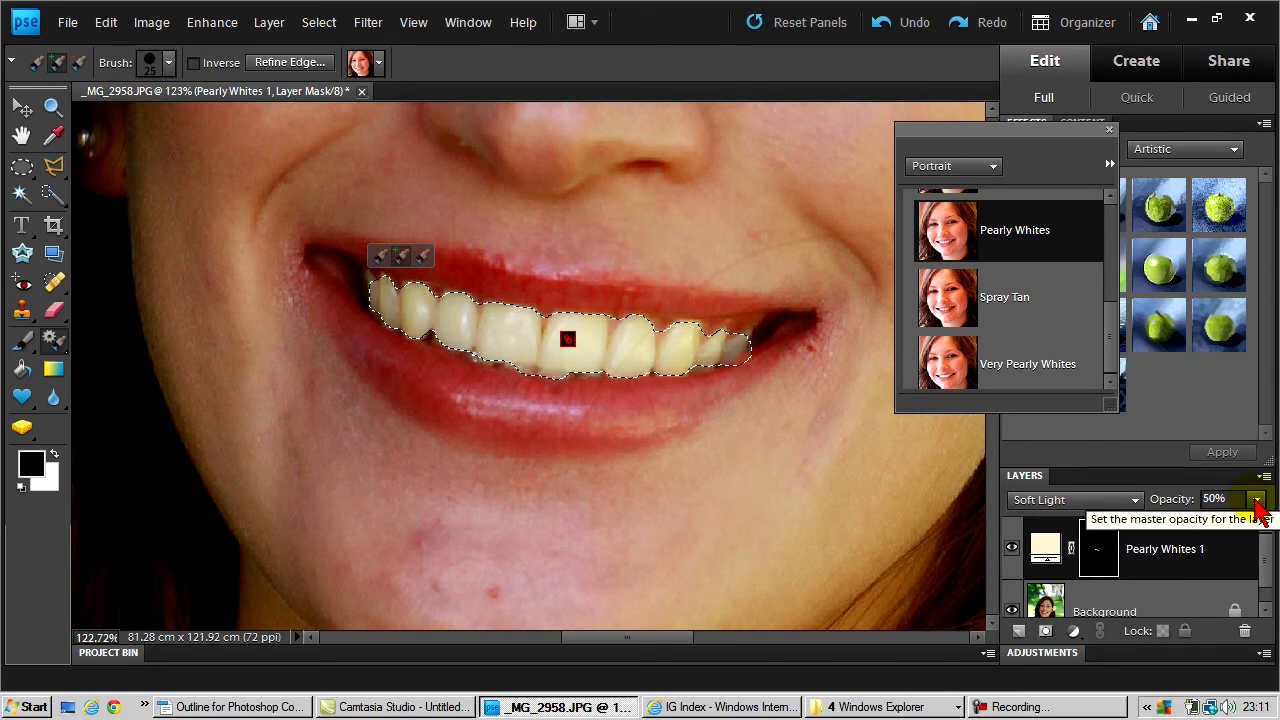
left_click(1255, 503)
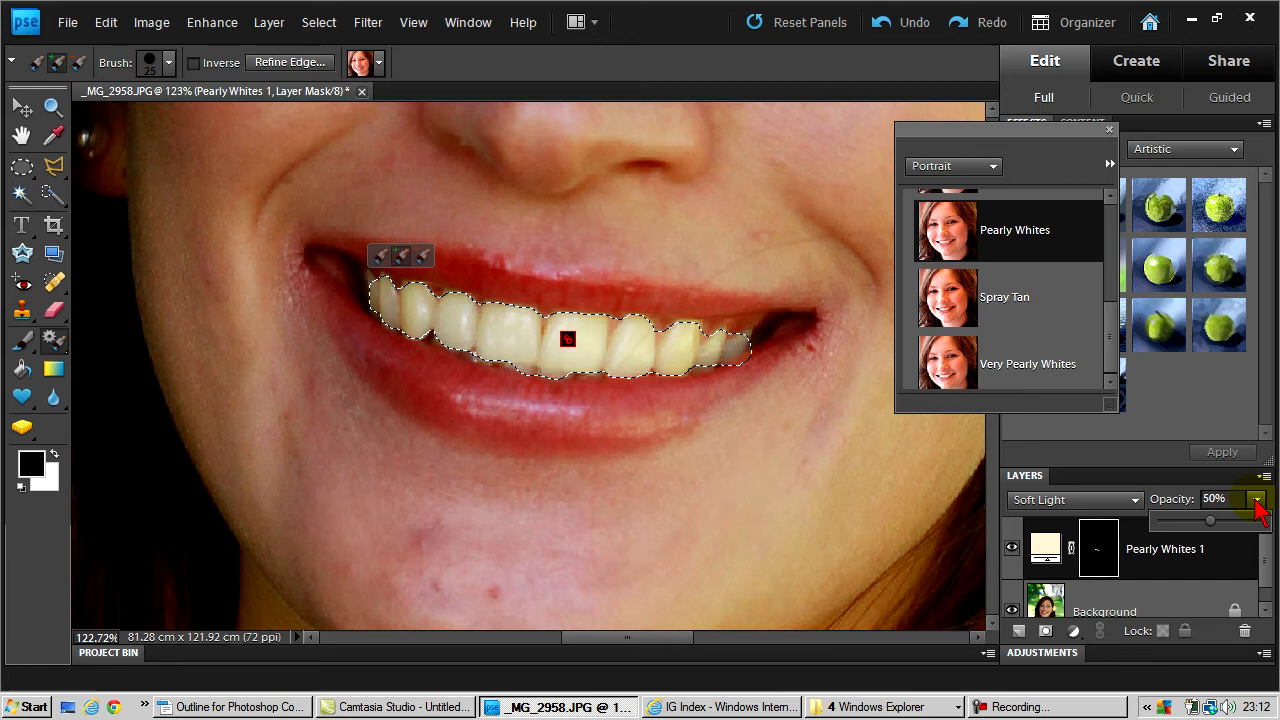
mouse_move(1212, 522)
left_mouse_down()
mouse_move(1177, 521)
mouse_move(1192, 524)
left_mouse_up()
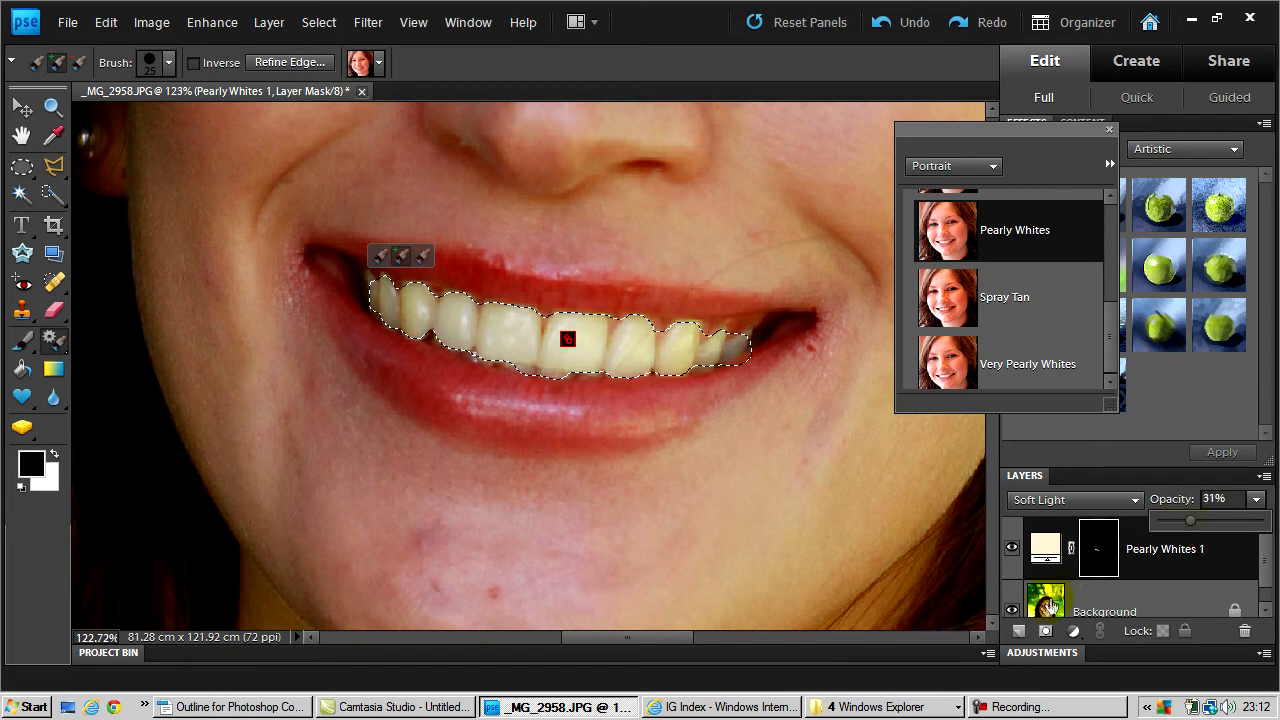
Compare the smile with the Pearly Whites layer hidden and shown, and check the softened whitening on the whole portrait
left_click(1011, 551)
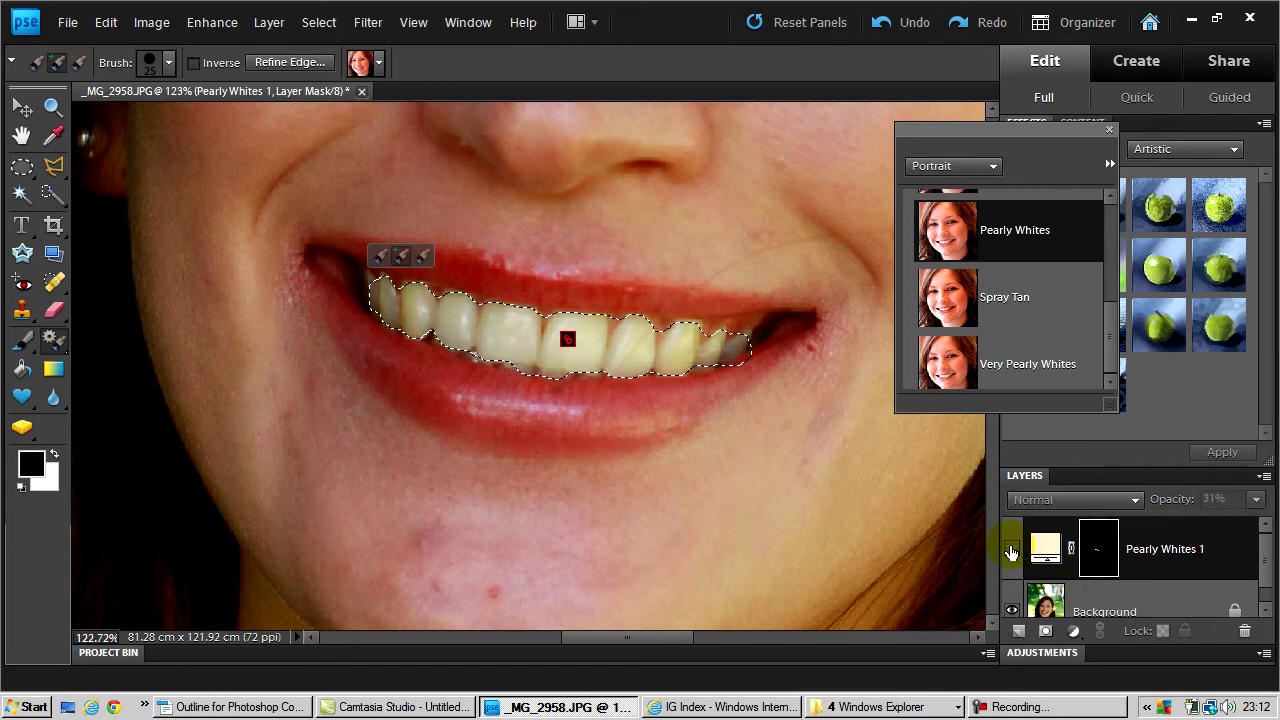
left_click(1011, 551)
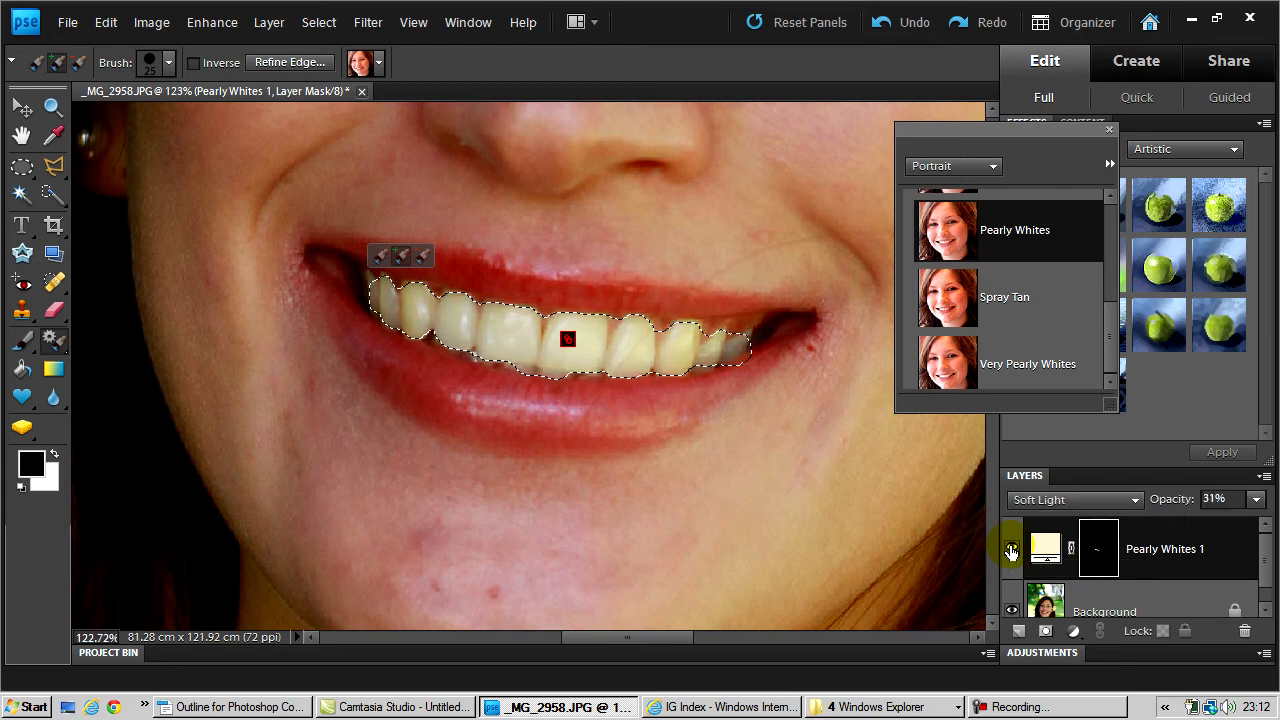
key("ctrl+minus")
key("ctrl+minus")
key("ctrl+minus")
key("ctrl+minus")
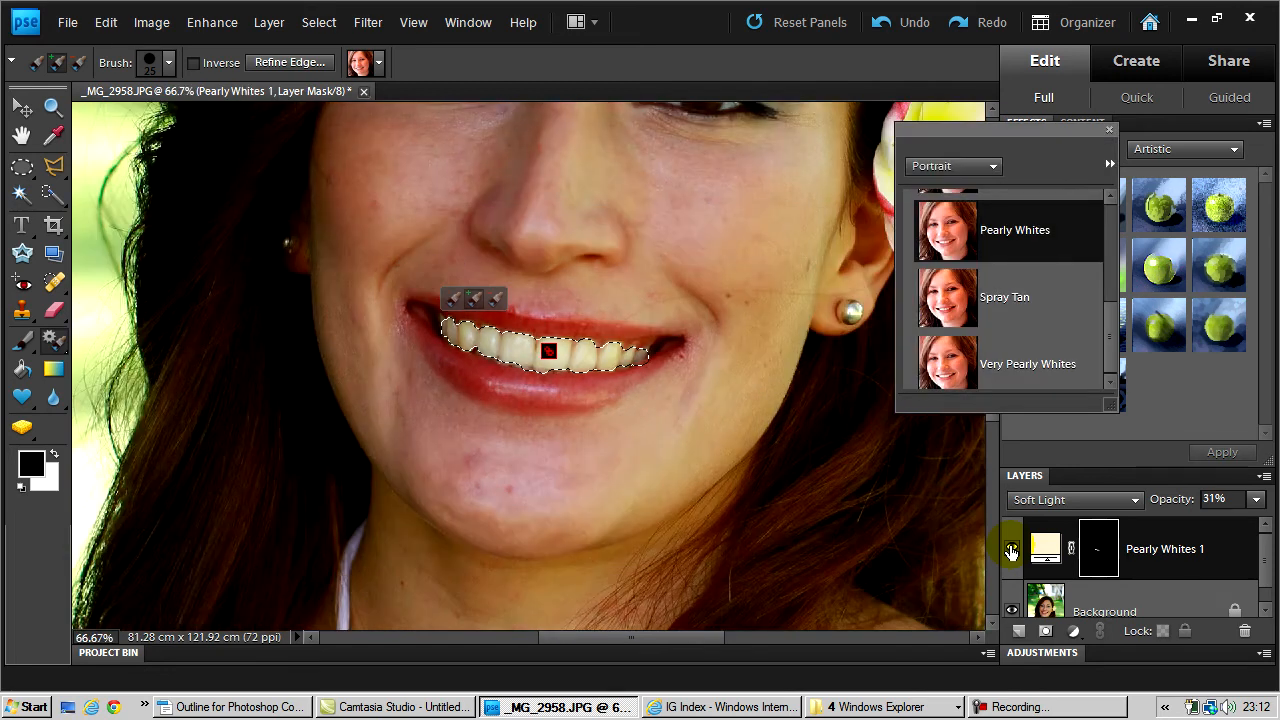
key("ctrl+minus")
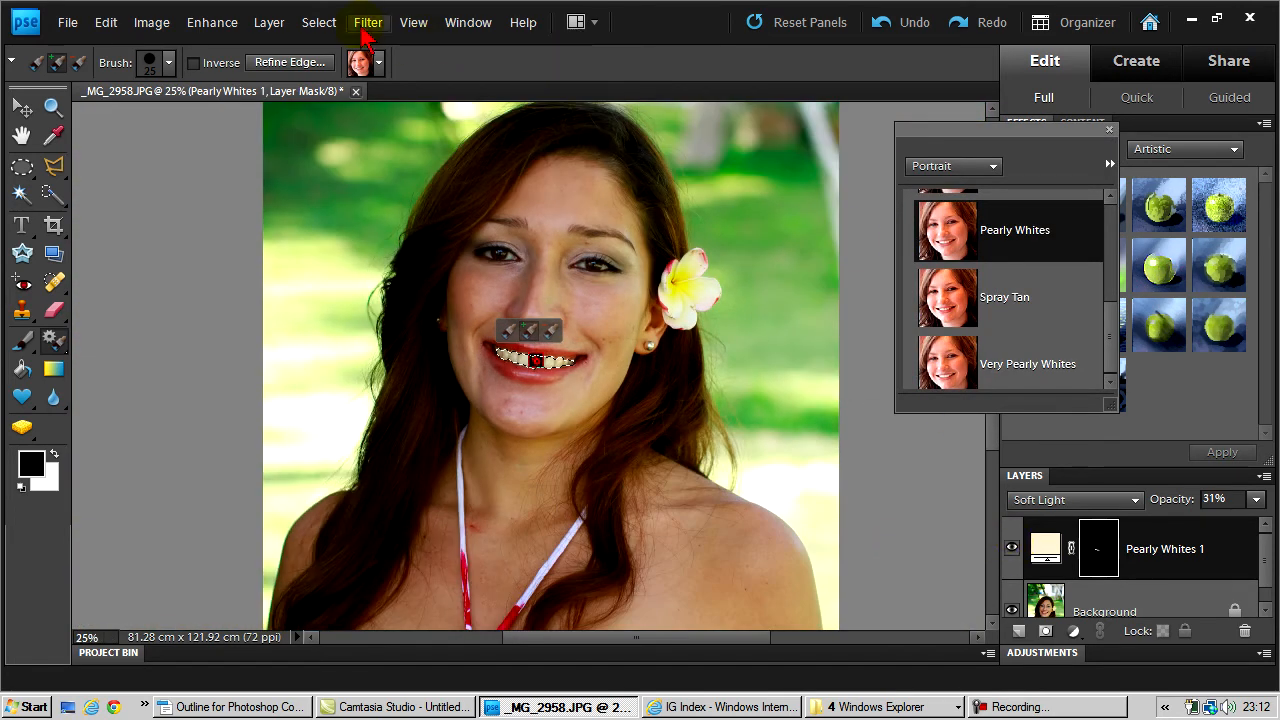
Deselect the teeth and inspect the whitened smile up close without the selection outline
left_click(319, 22)
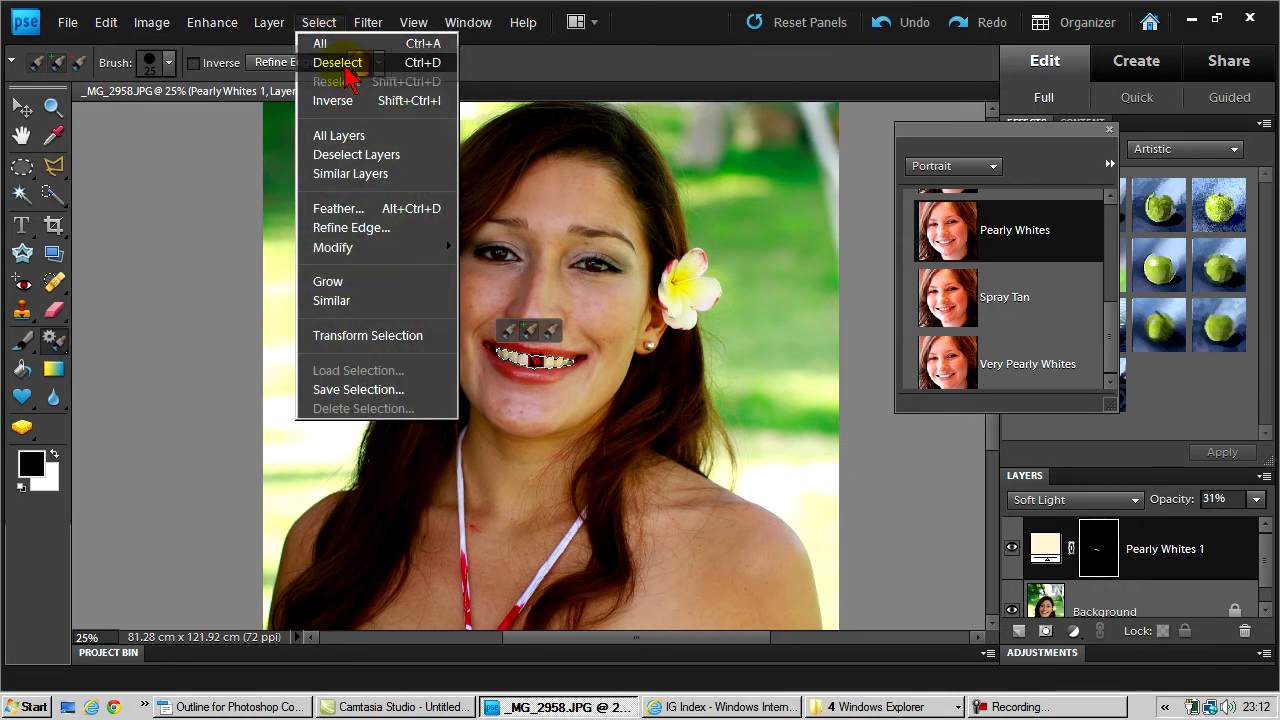
left_click(345, 63)
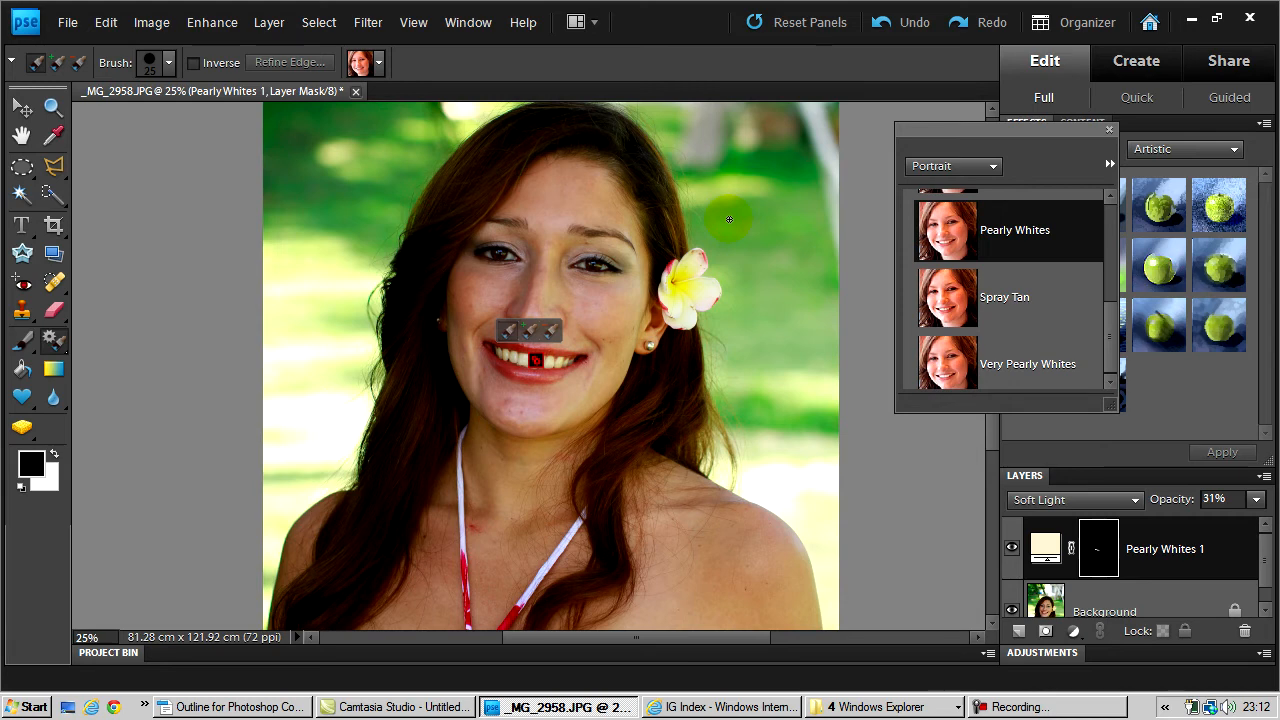
key("ctrl+equal")
key("ctrl+equal")
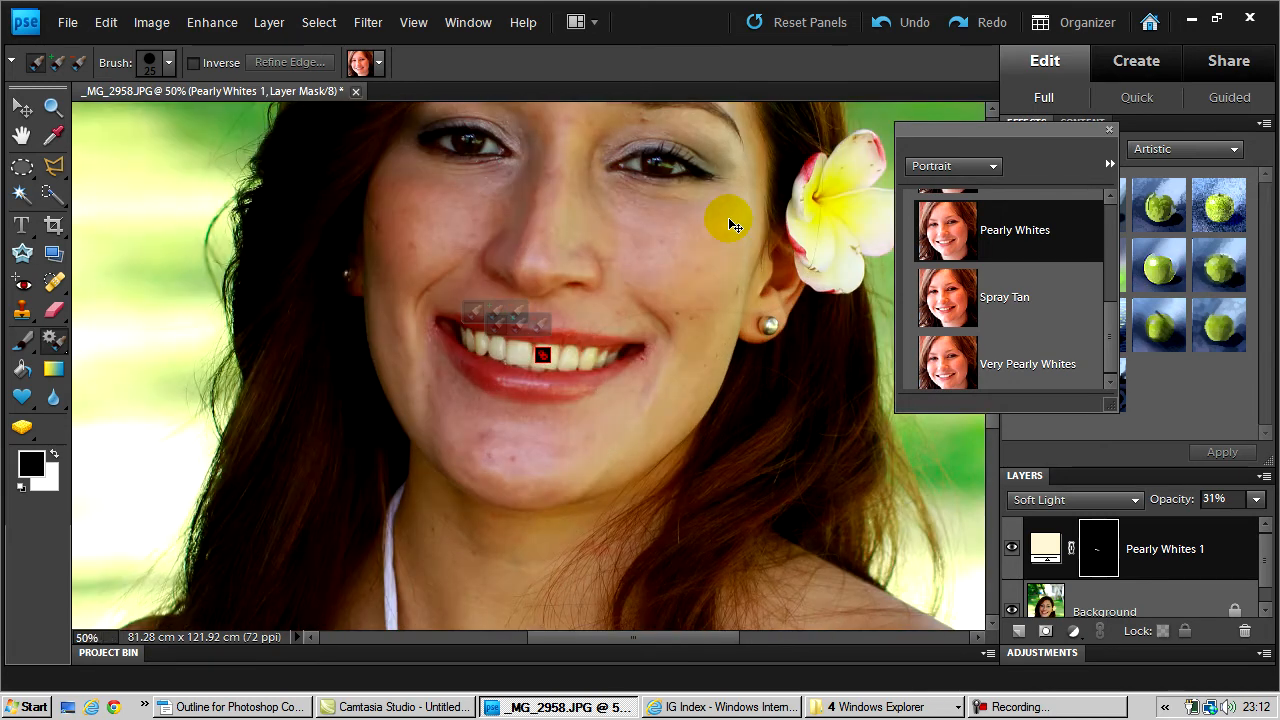
key("ctrl+equal")
key("ctrl+equal")
key("ctrl+equal")
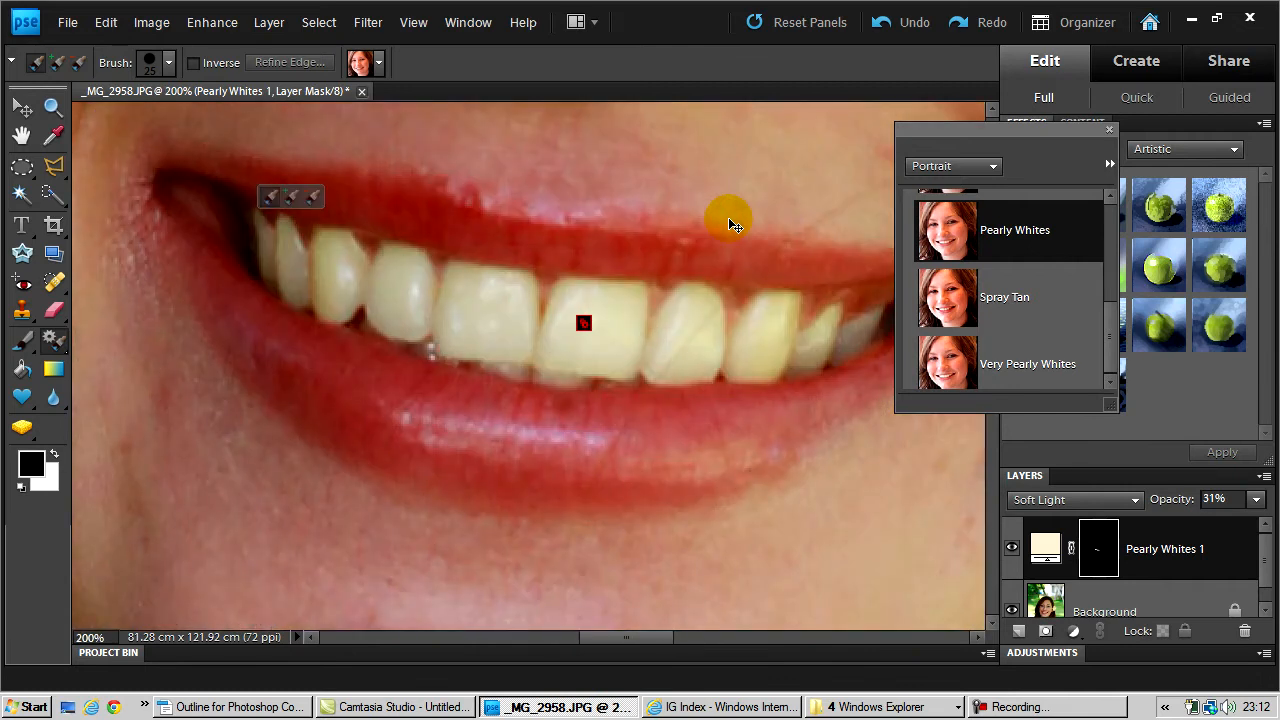
key("ctrl+minus")
key("ctrl+minus")
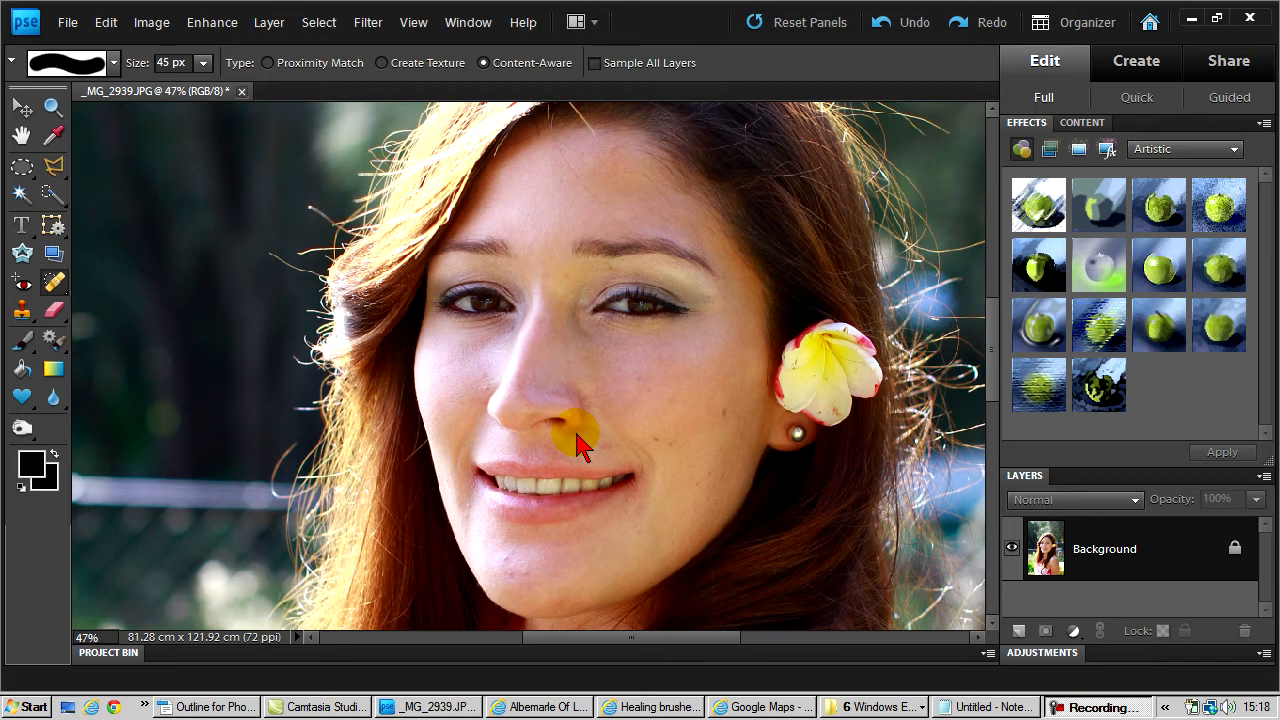
Duplicate the Background layer of _MG_2939.JPG and choose the Spot Healing Brush for retouching the copy
left_click(1080, 552)
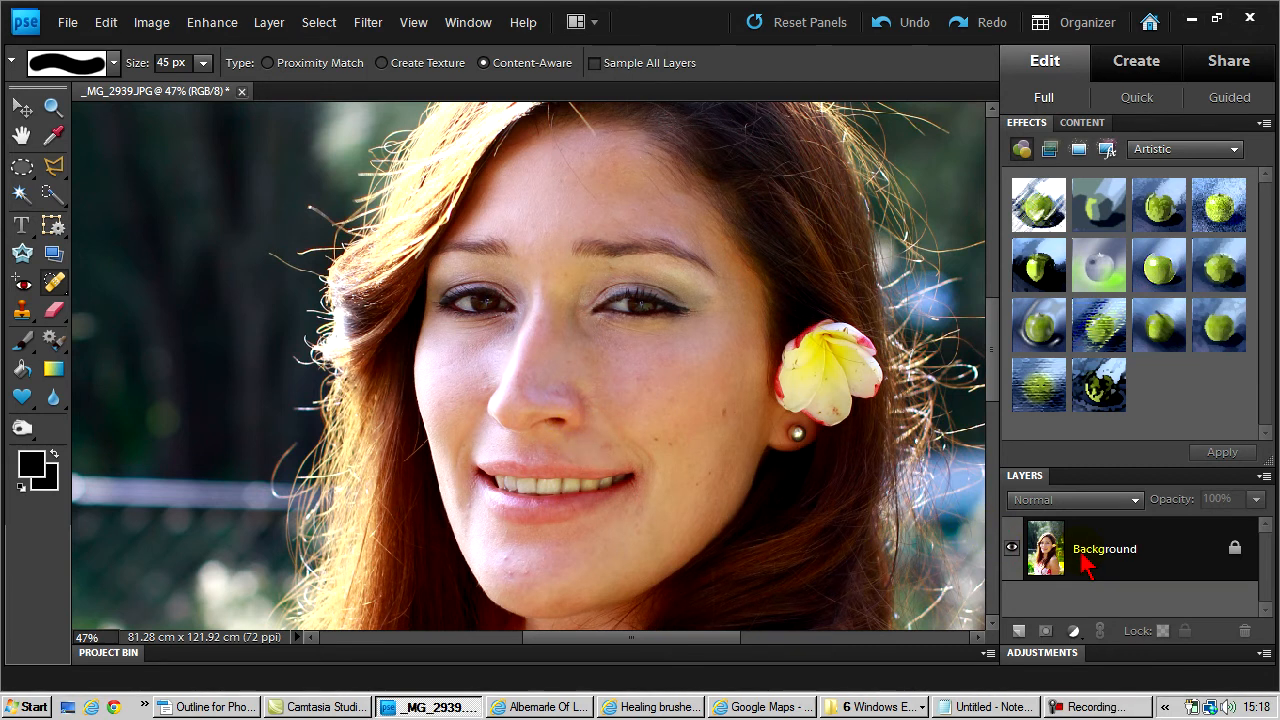
key("ctrl+j")
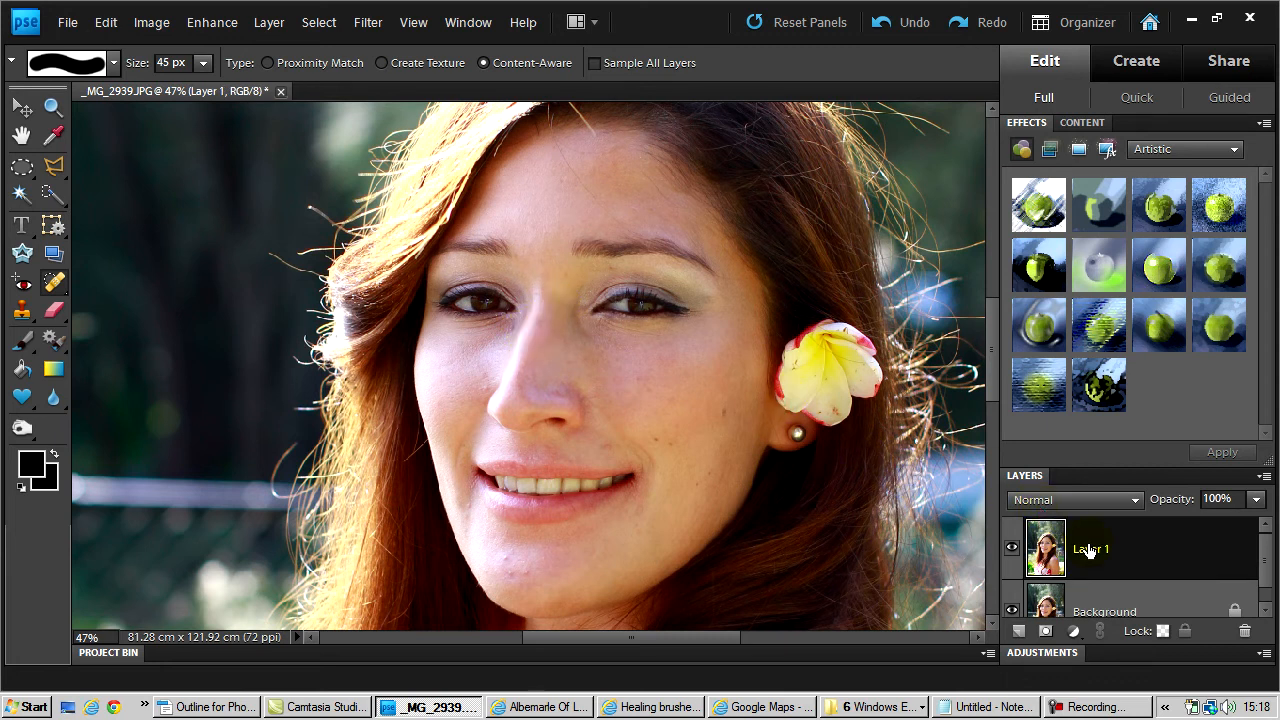
left_click(57, 287)
left_click(135, 288)
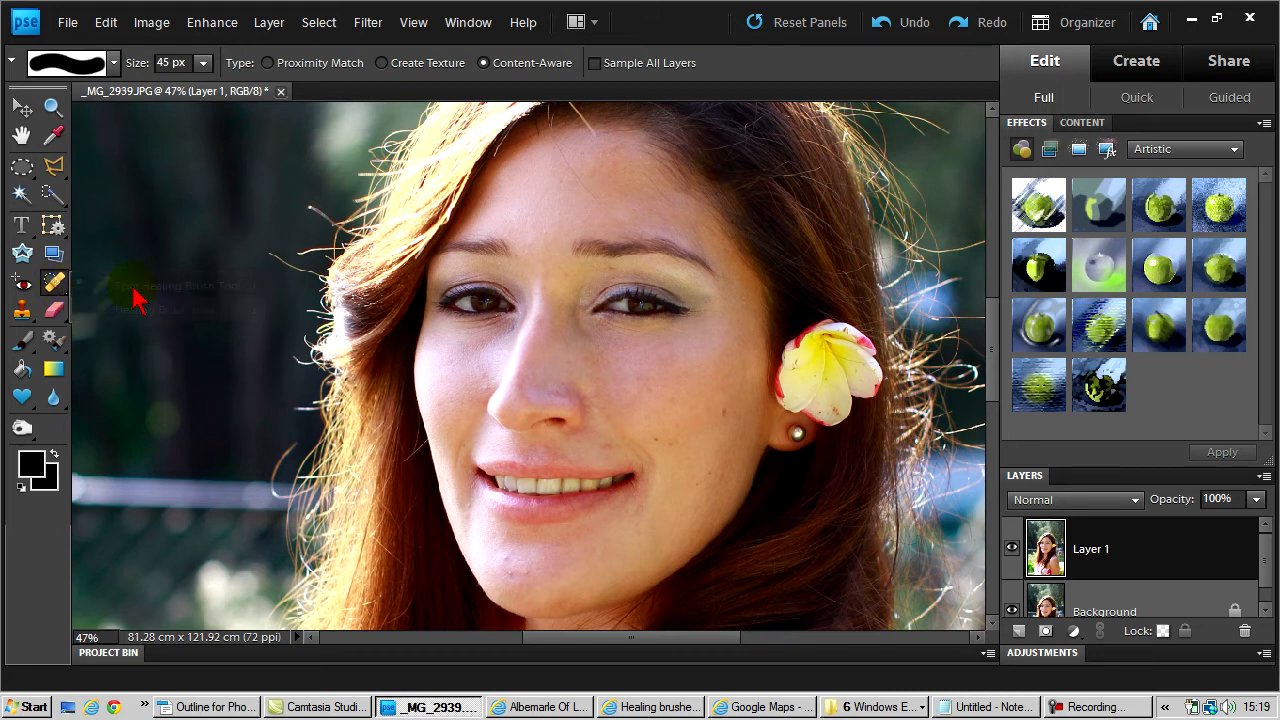
Remove the spots on the woman's cheeks, chin and beside her mouth with a 35 px Content-Aware Spot Healing Brush
key("bracketleft")
left_click(655, 439)
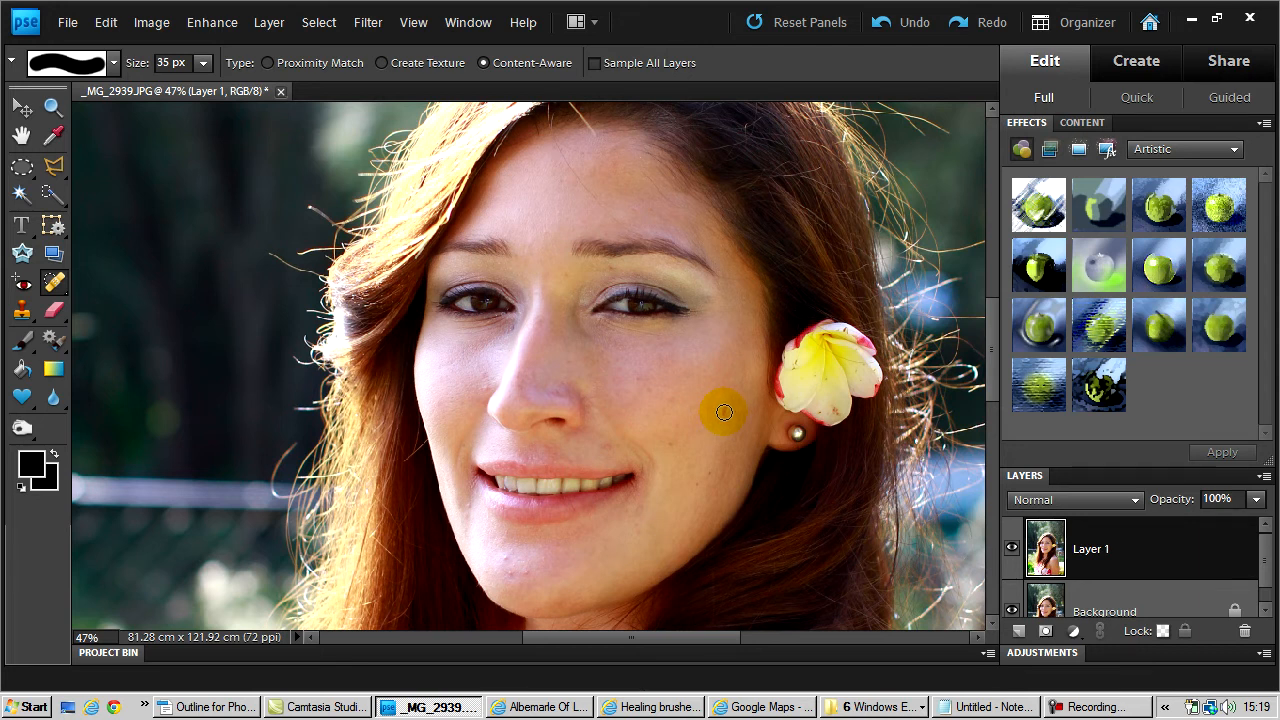
left_click(523, 566)
left_click(508, 570)
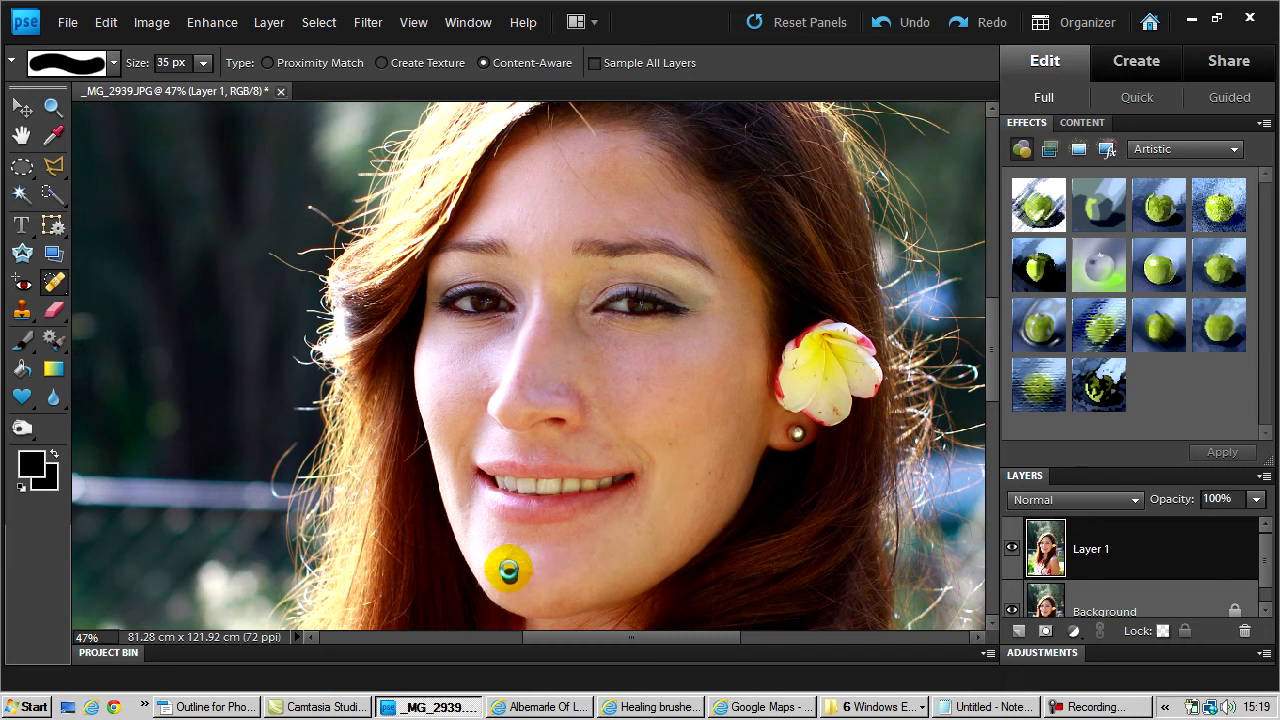
left_click(471, 502)
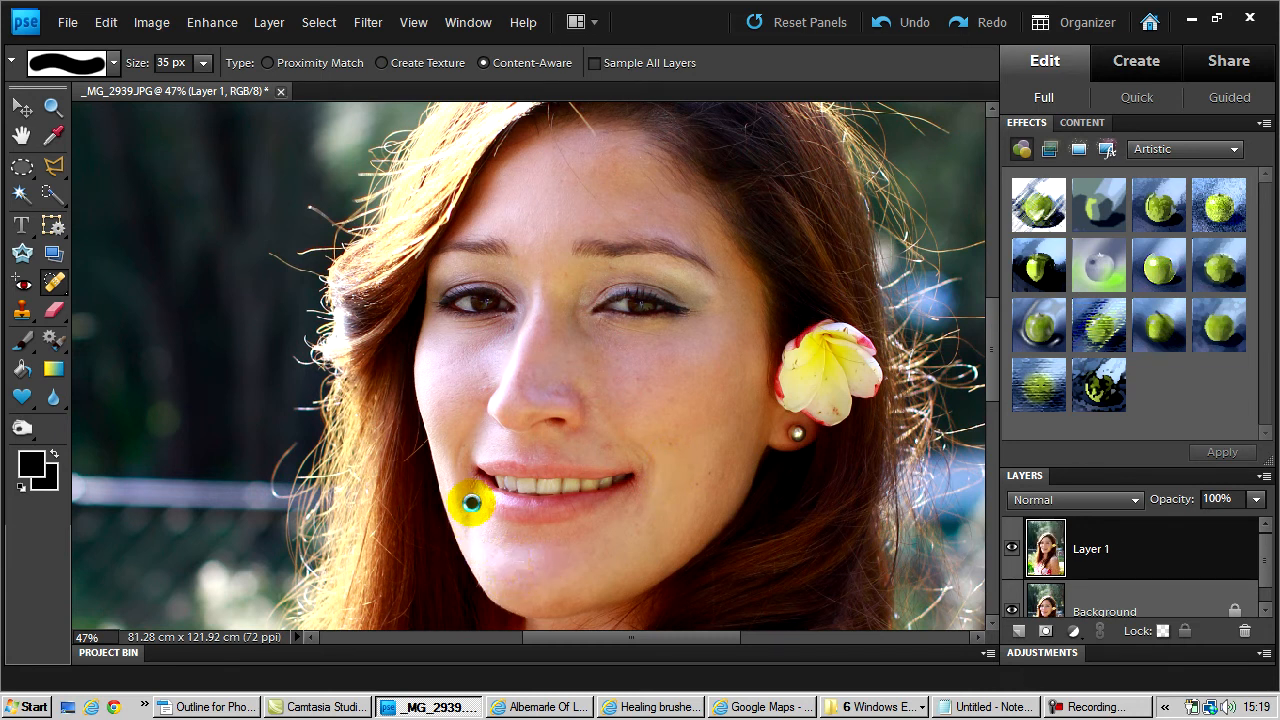
left_click(451, 422)
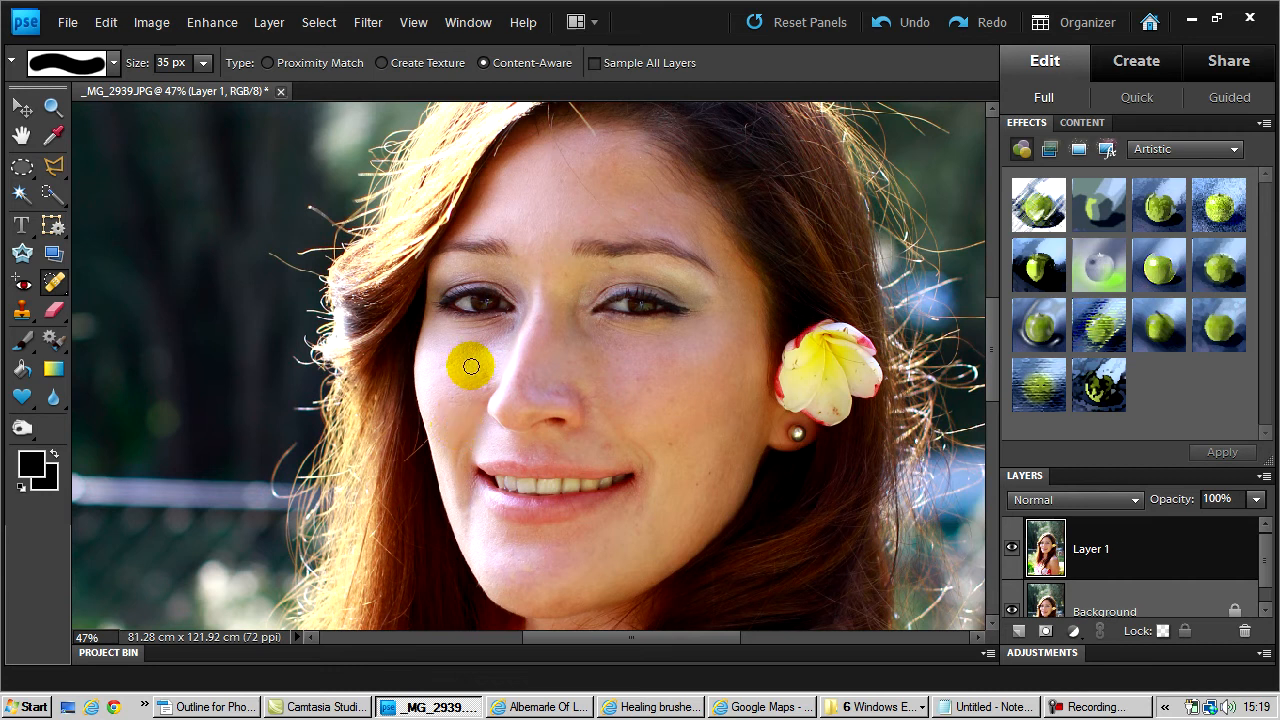
left_click(485, 388)
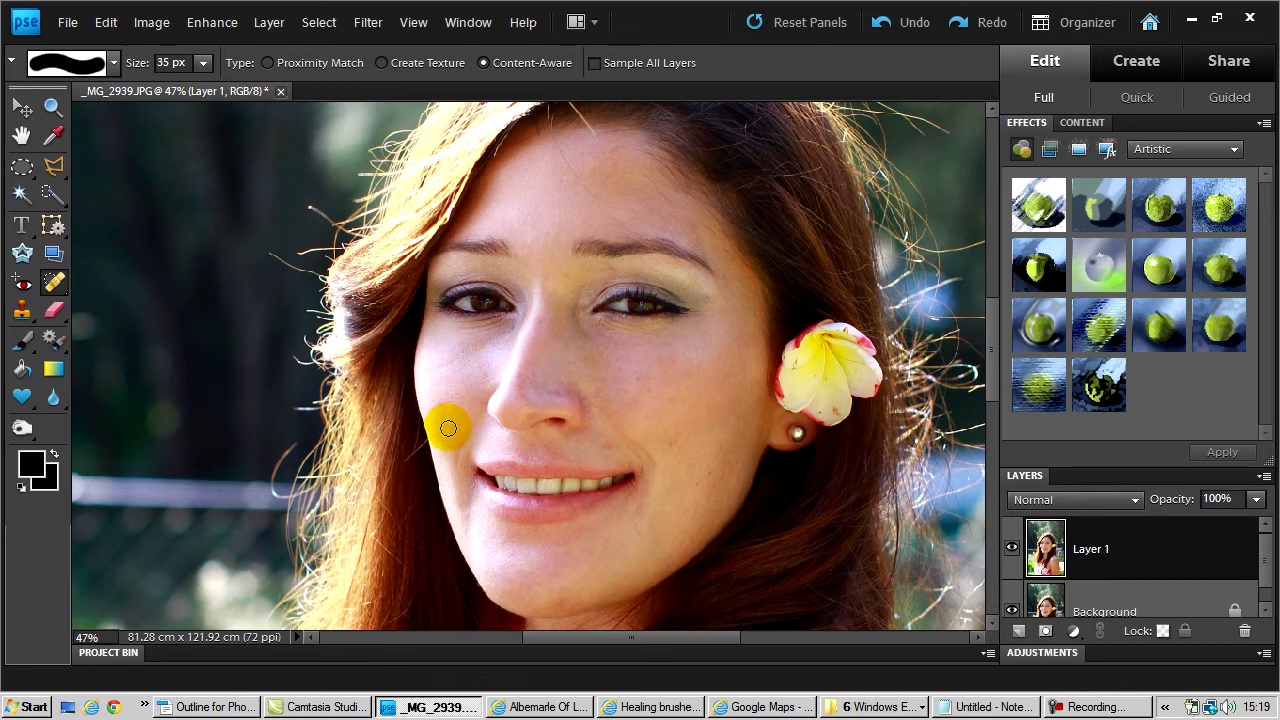
left_click(698, 486)
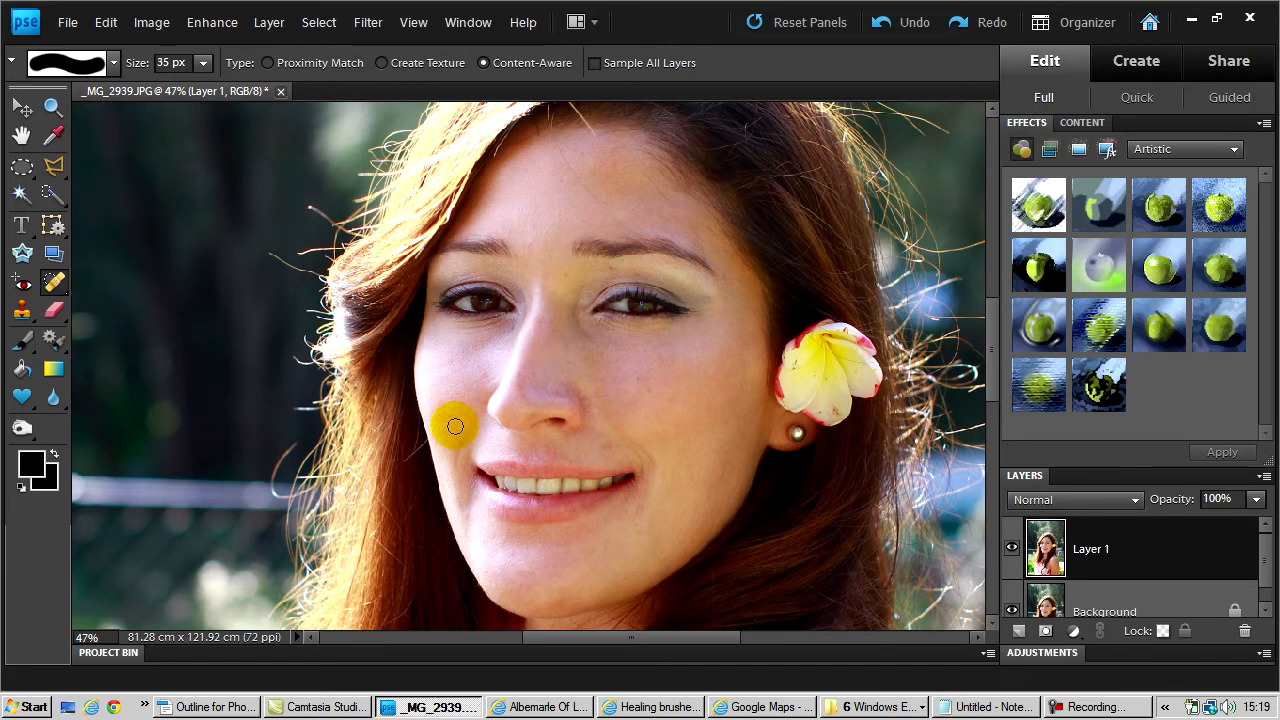
Compare the woman's skin before and after the spot healing by hiding and showing Layer 1
left_click(1013, 549)
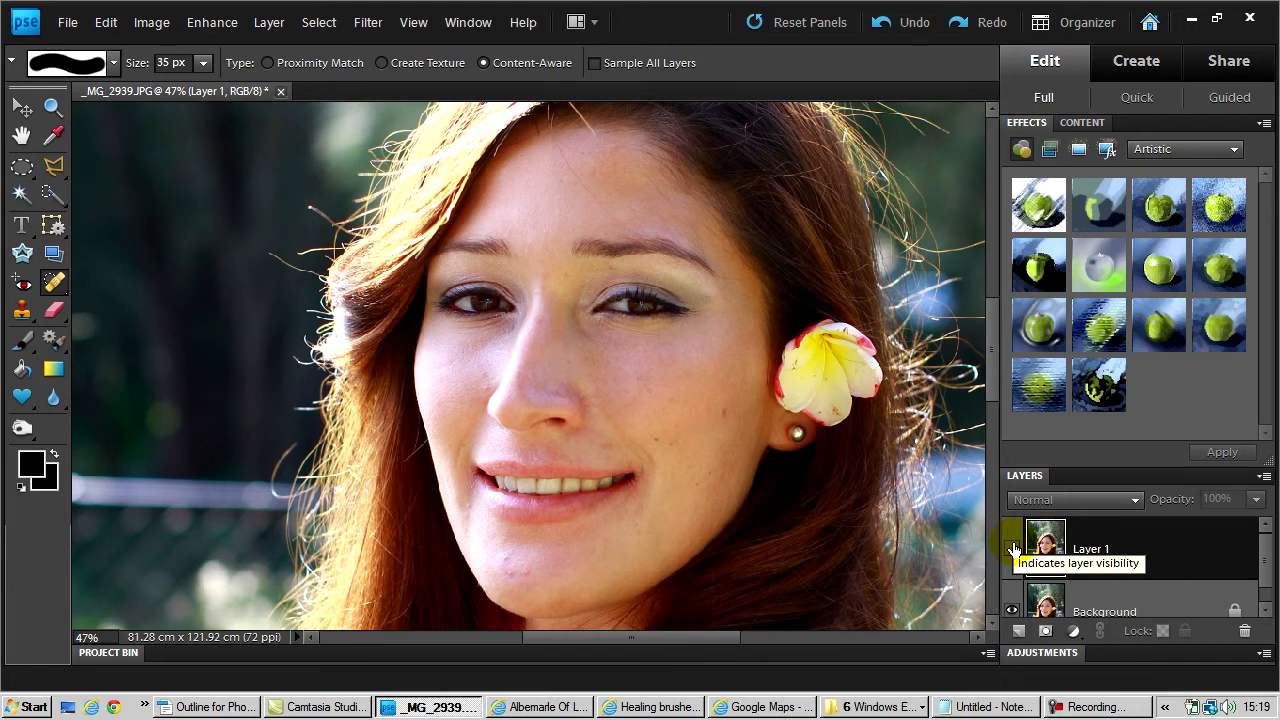
left_click(1013, 549)
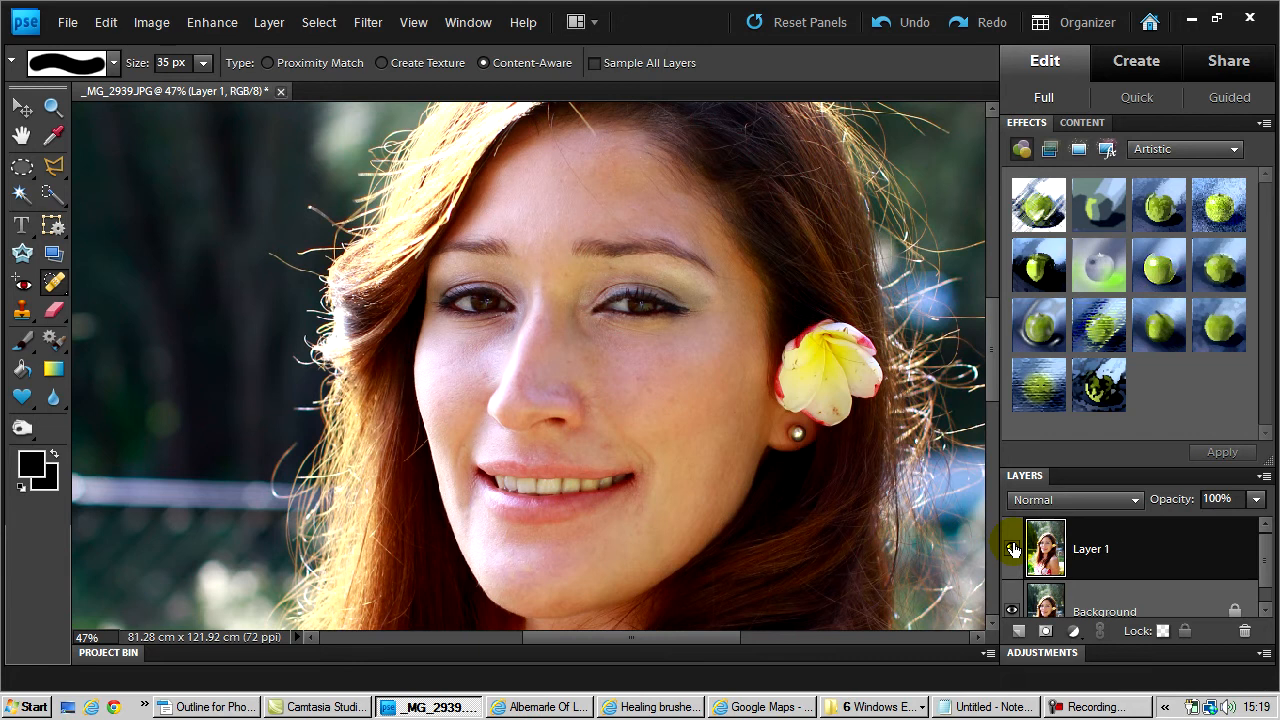
left_click(1013, 549)
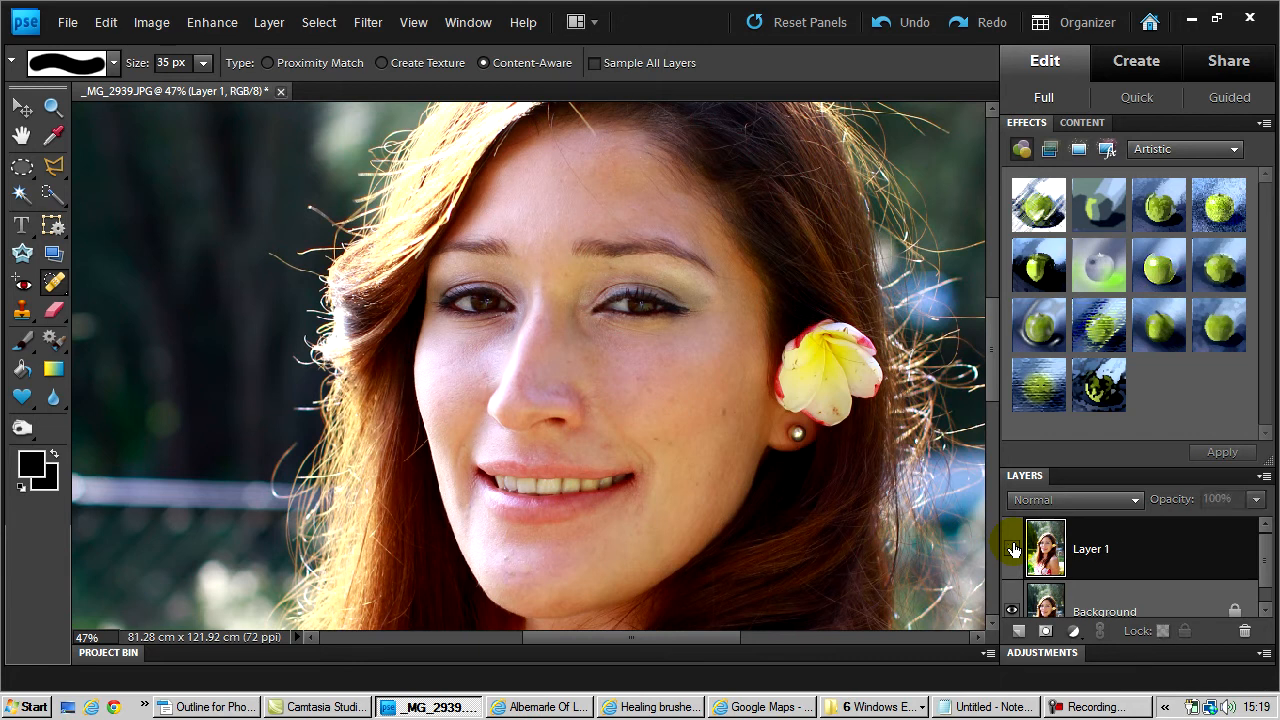
left_click(1013, 549)
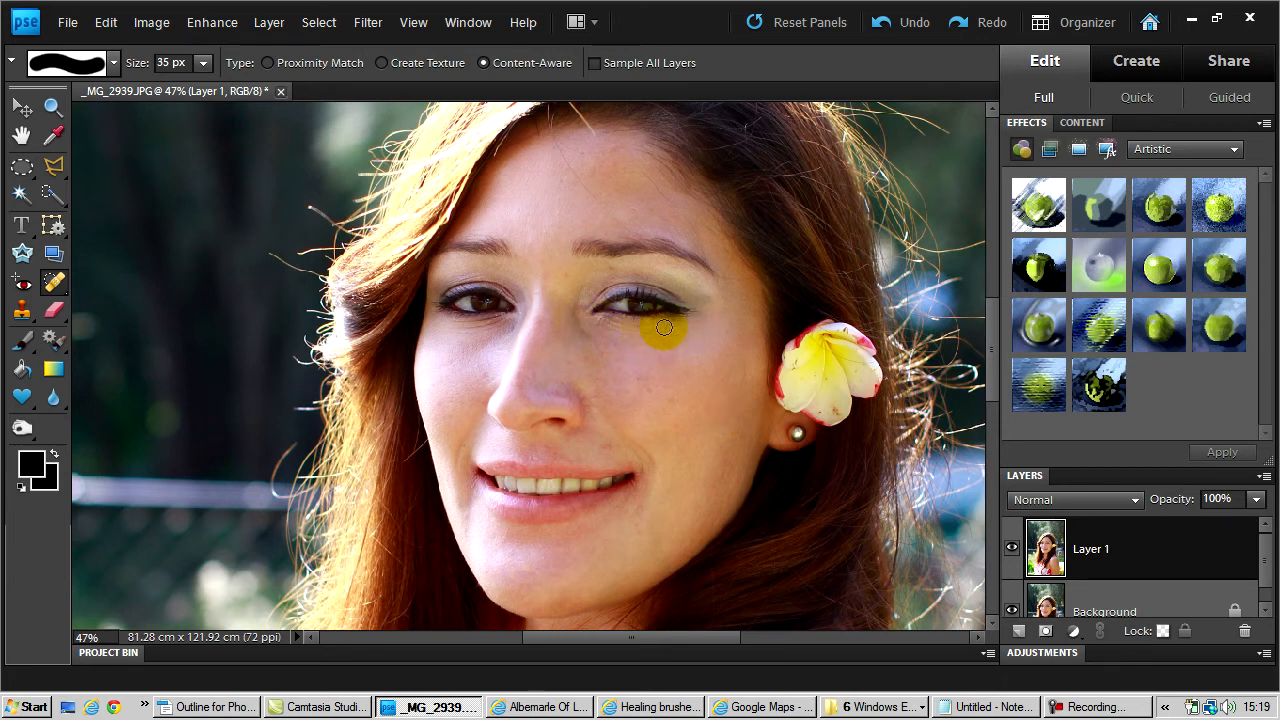
Smooth the lines under the eye nearest the flower with the Healing Brush at size 40, and compare with the original
left_click(62, 287)
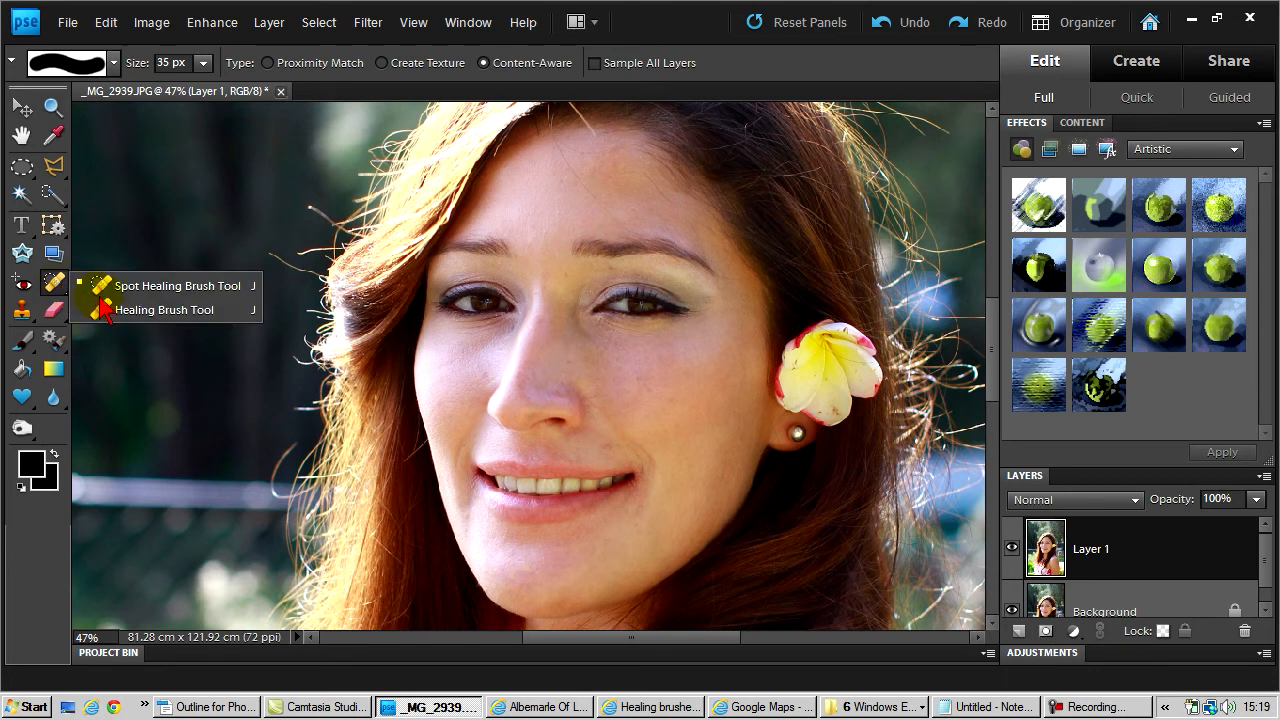
left_click(130, 312)
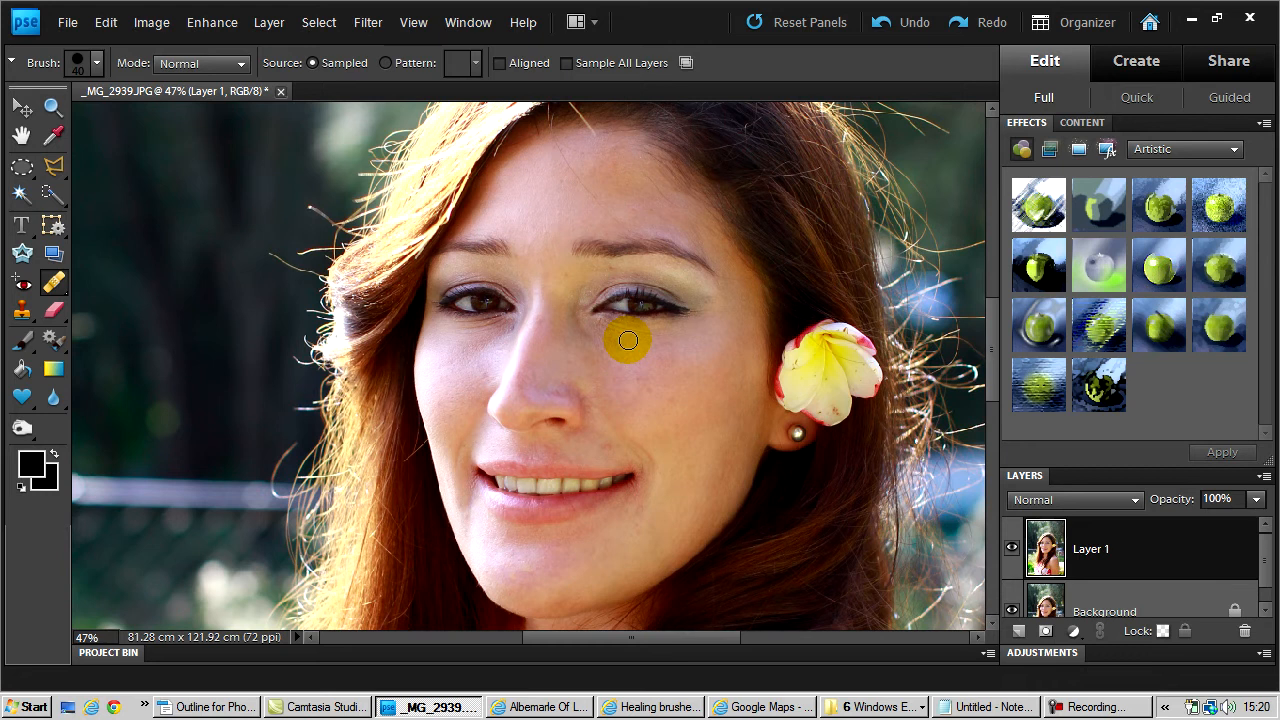
left_click(602, 328)
left_click_drag(602, 328, 671, 326)
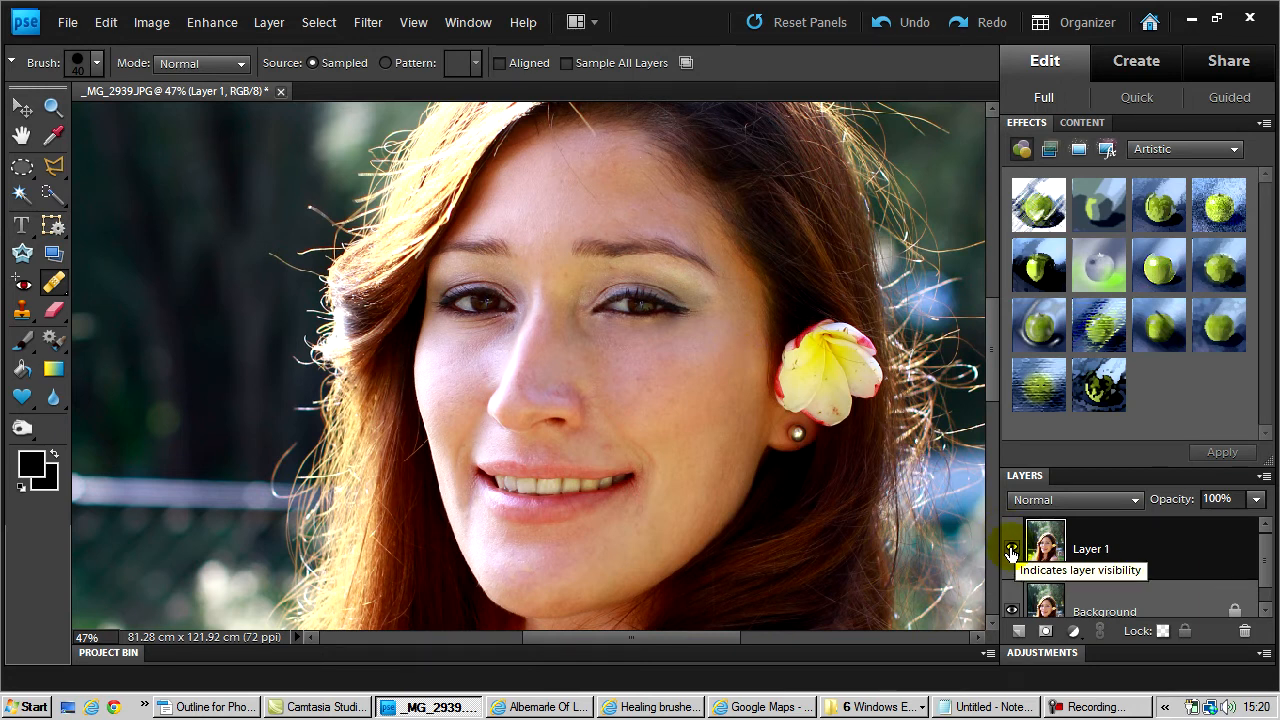
left_click(1012, 551)
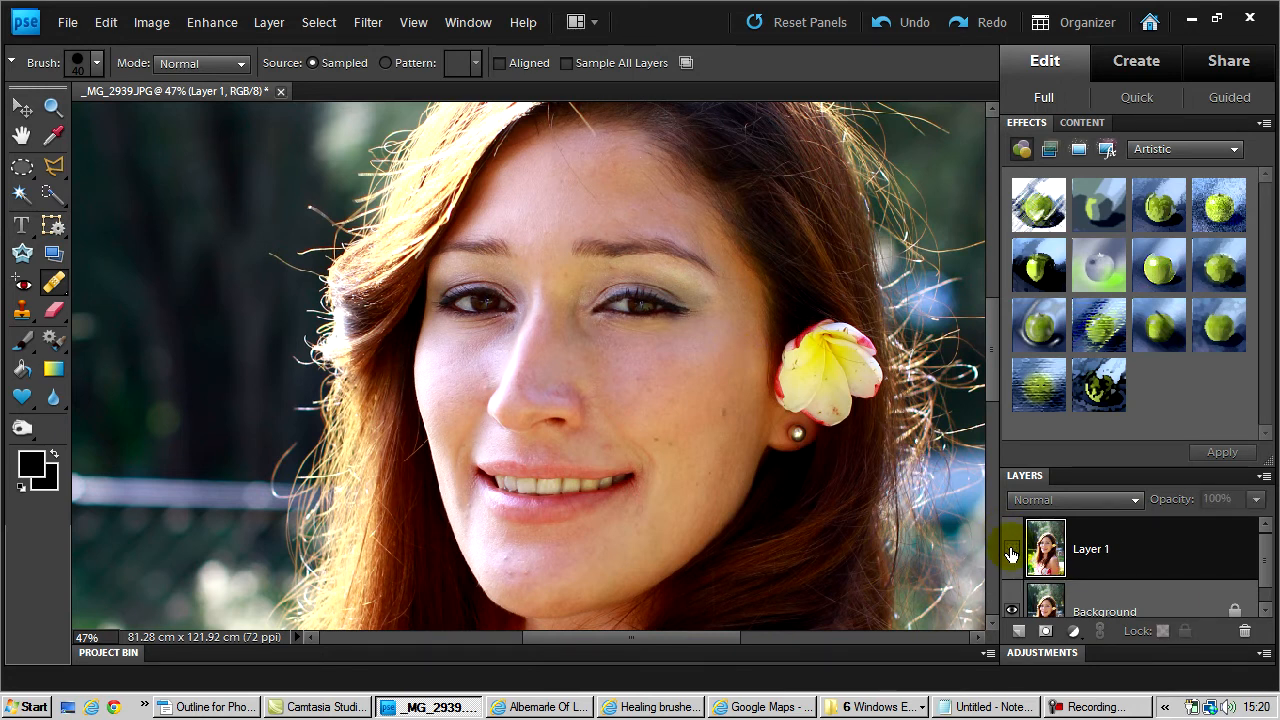
left_click(1012, 553)
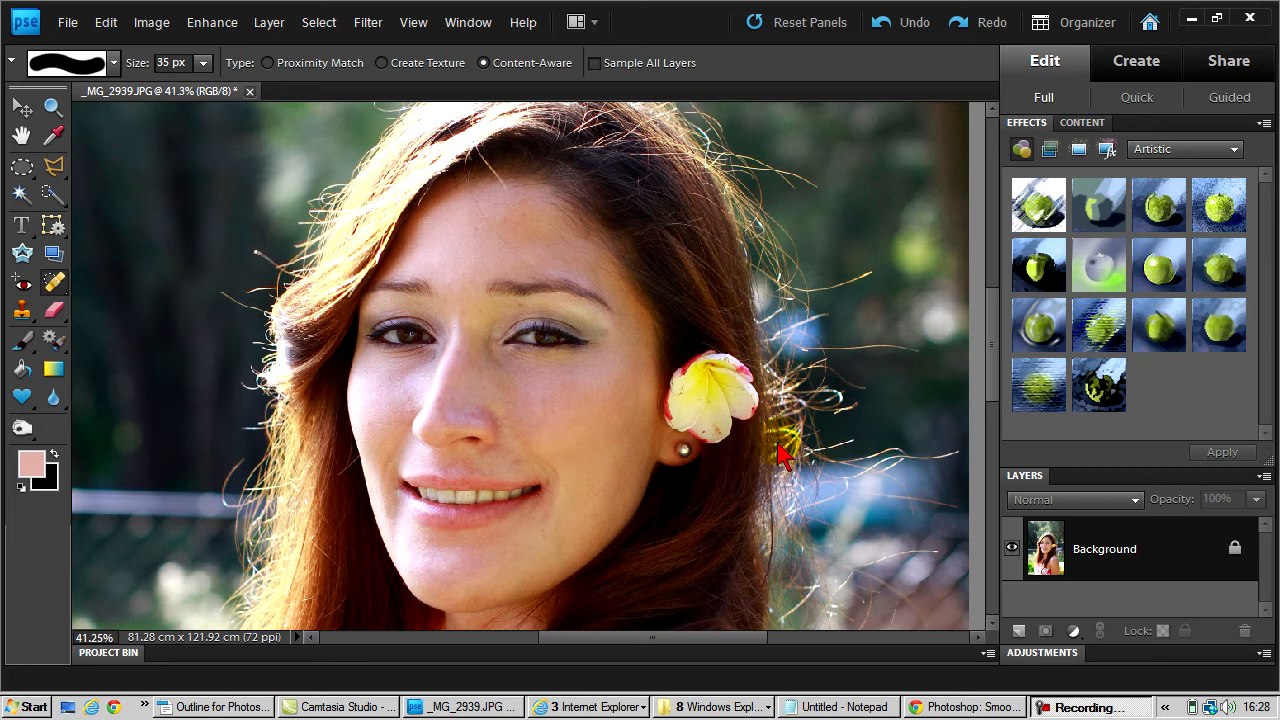
Duplicate the Background layer to have a separate copy of the portrait for skin smoothing
left_click(1105, 556)
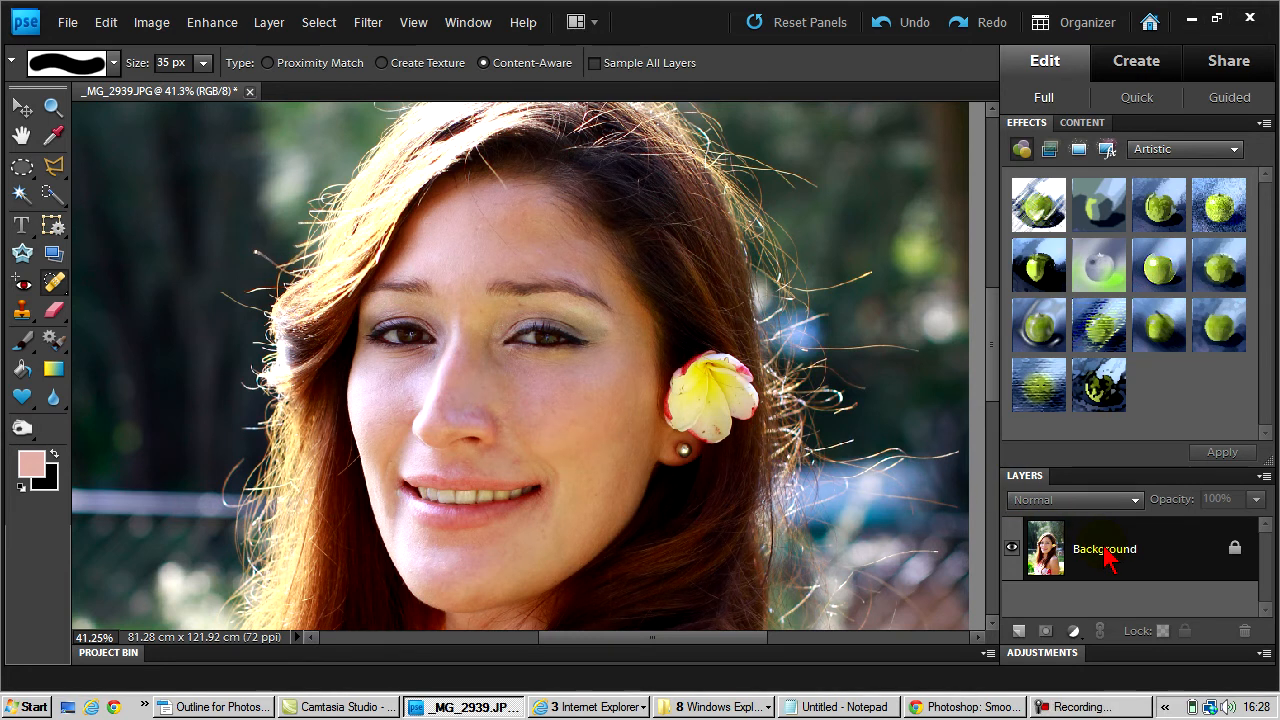
key("ctrl+j")
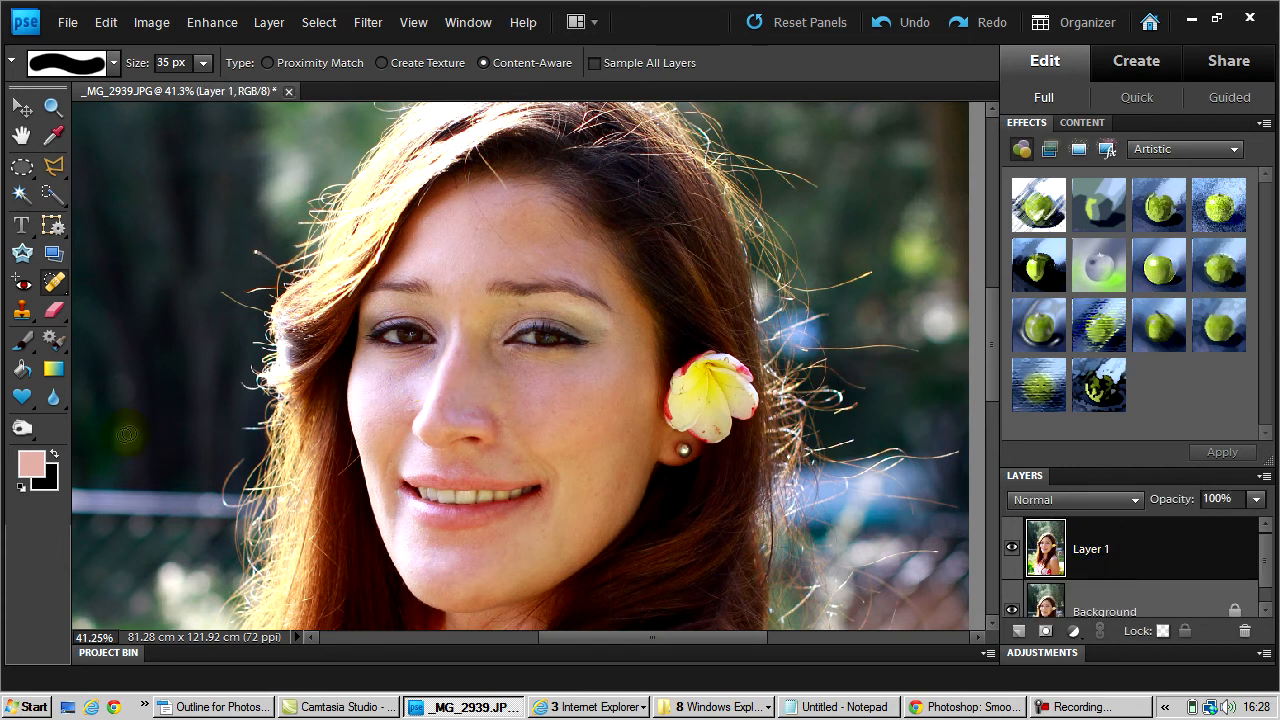
Sample a light skin tone from the woman's forehead as the foreground color
left_click(31, 468)
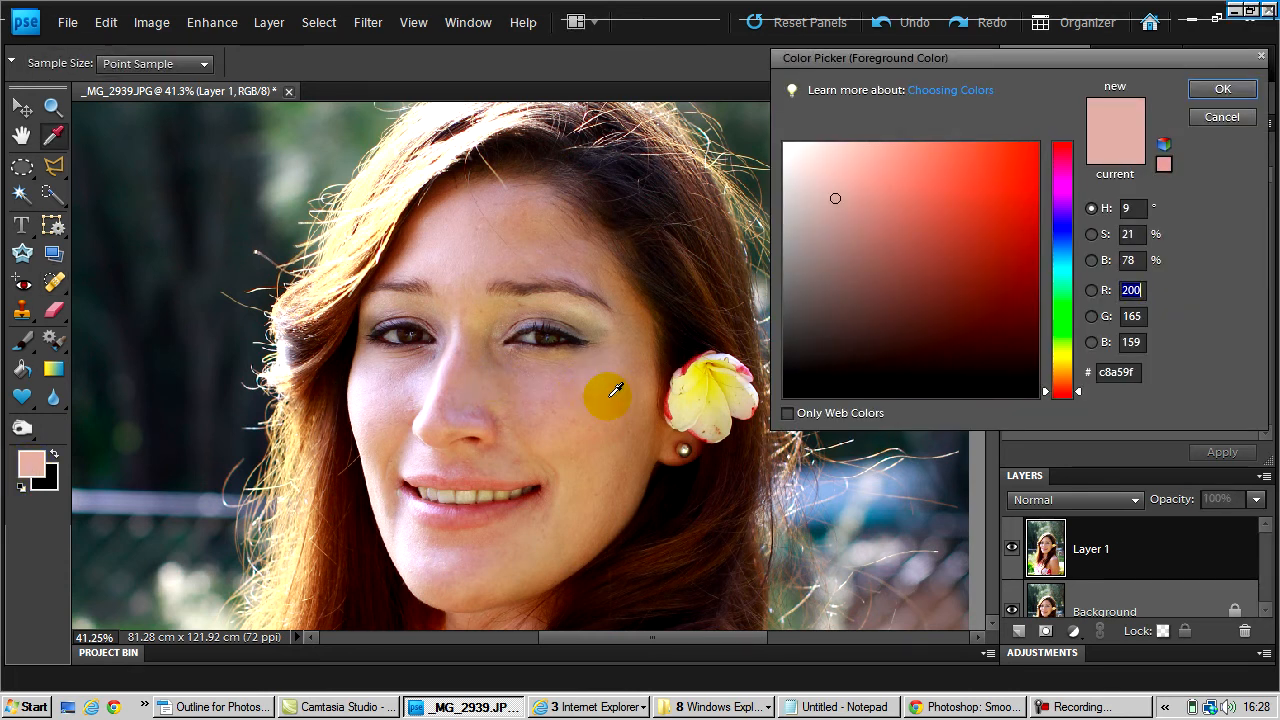
left_click(485, 234)
left_click(1223, 91)
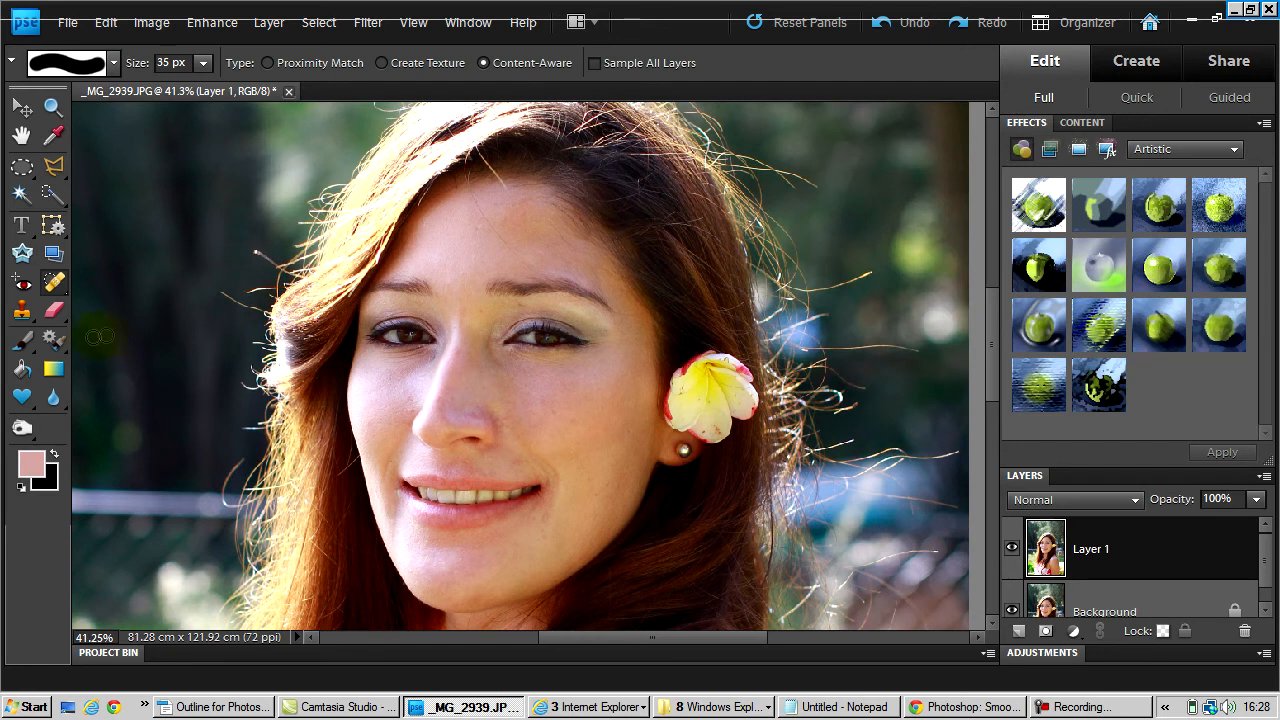
Choose the regular Brush tool and set its opacity to 25%
left_click(22, 340)
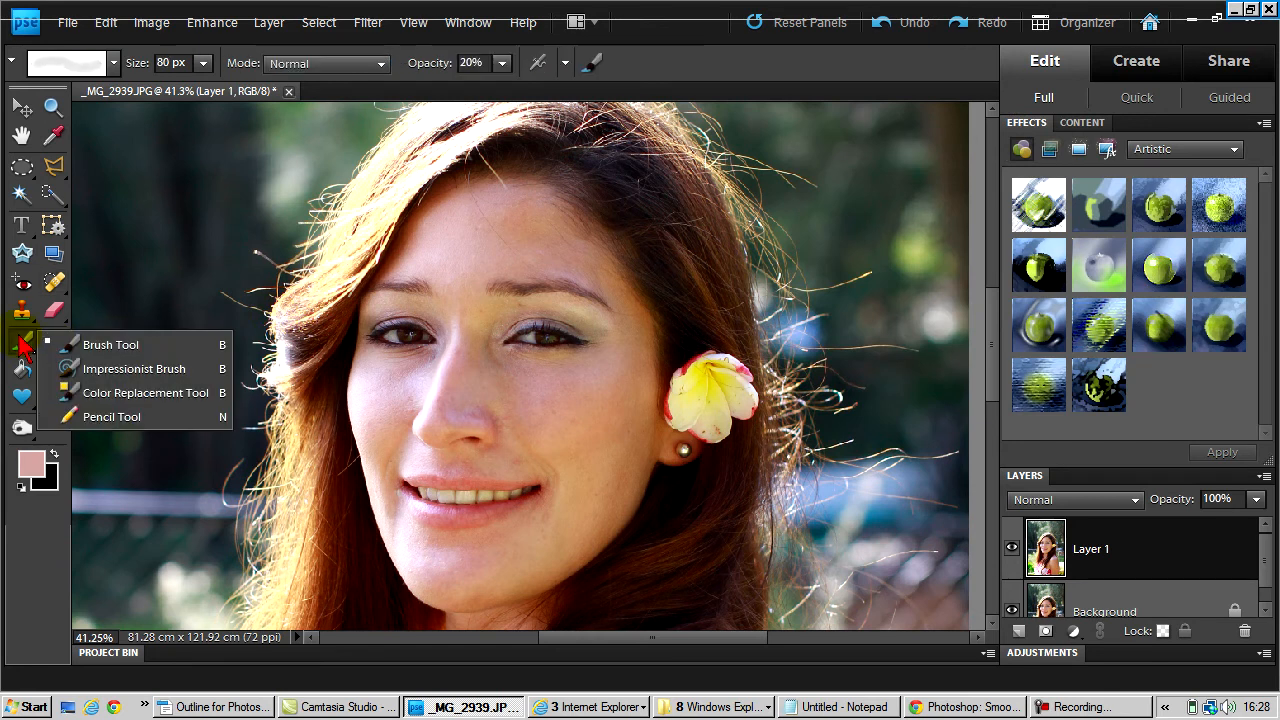
left_click(103, 350)
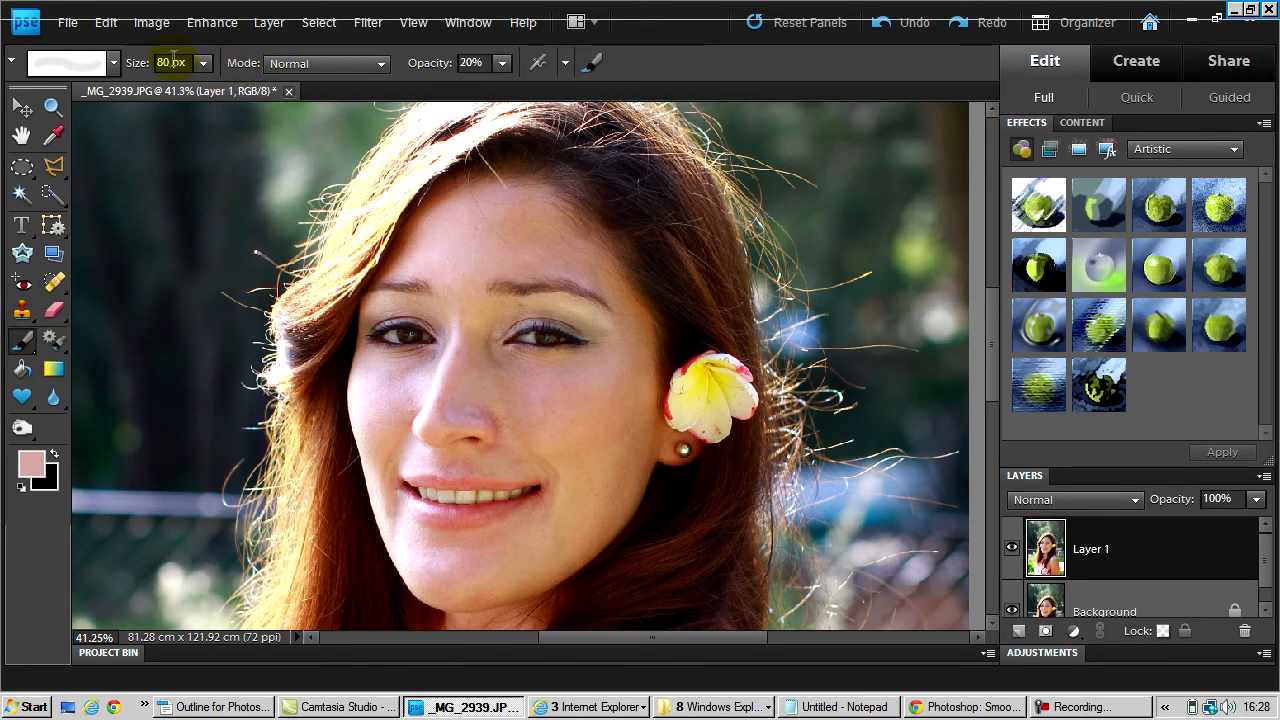
left_click(112, 66)
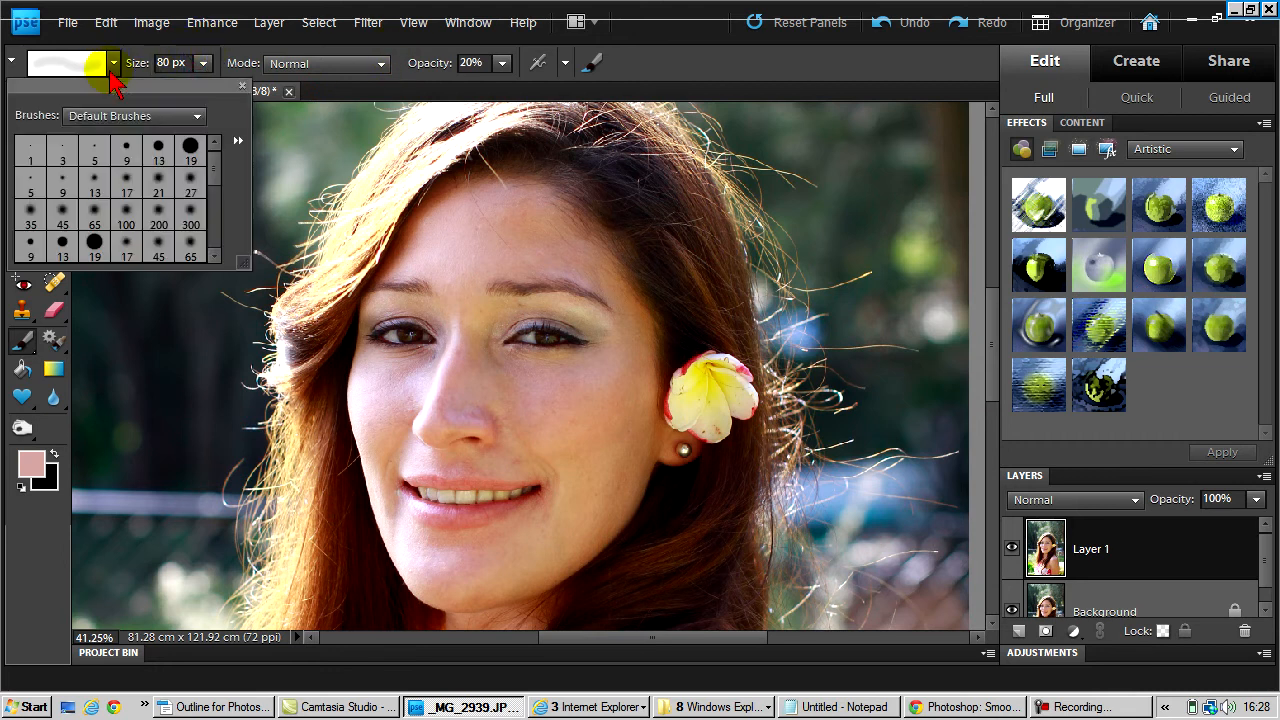
left_click(503, 66)
left_click(471, 64)
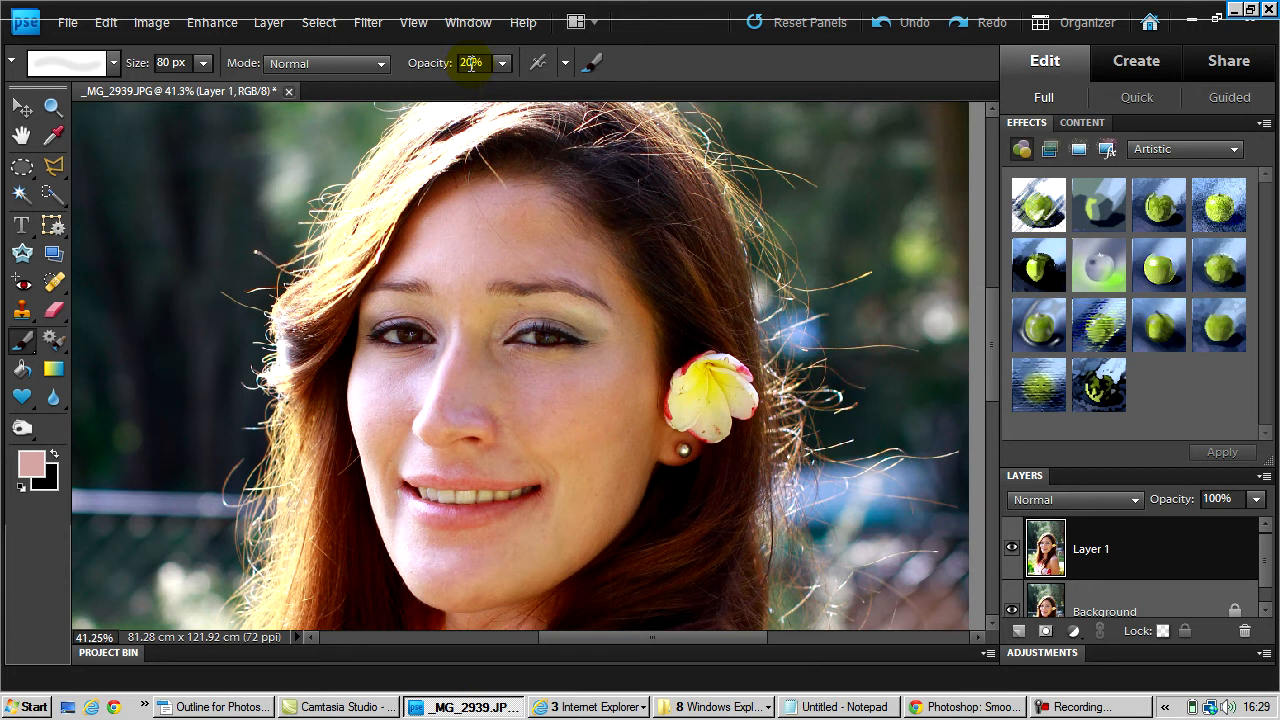
key("BackSpace")
type("5")
key("Return")
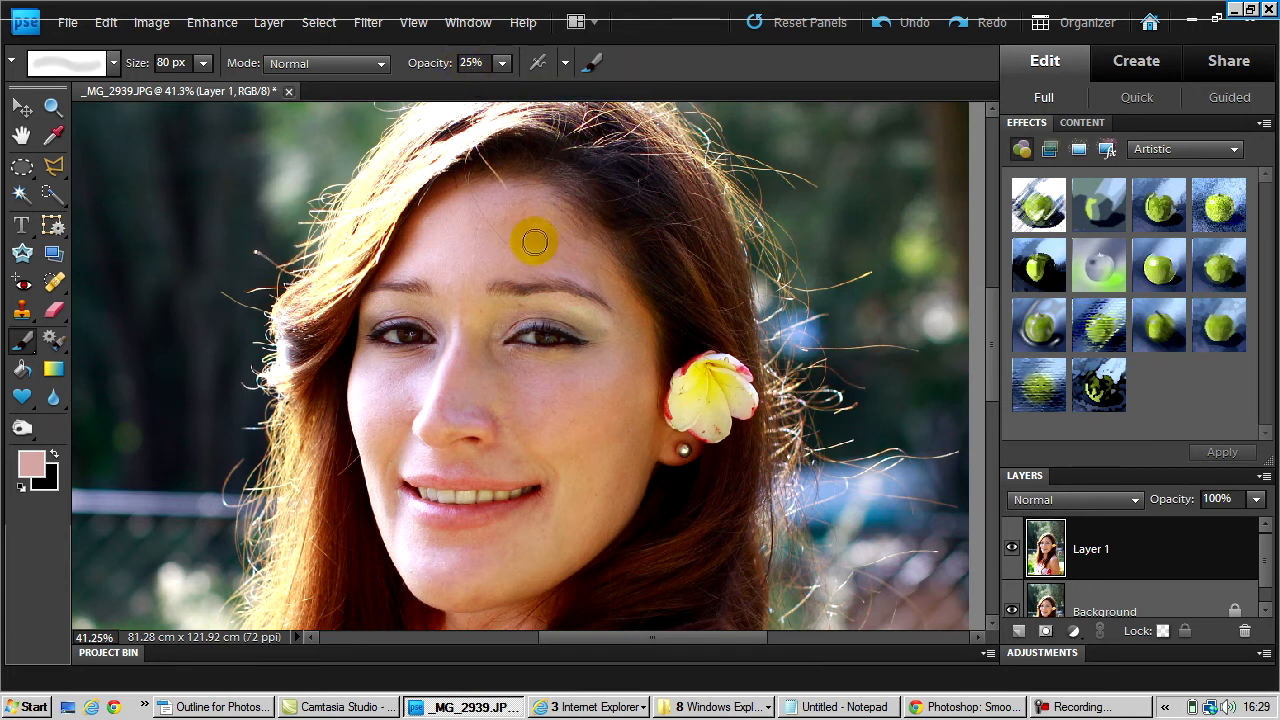
Paint over the forehead with the brush at 250 px, and reduce it to 100 px for the nose
key("bracketright")
key("bracketright")
key("bracketright")
key("bracketright")
key("bracketright")
key("bracketright")
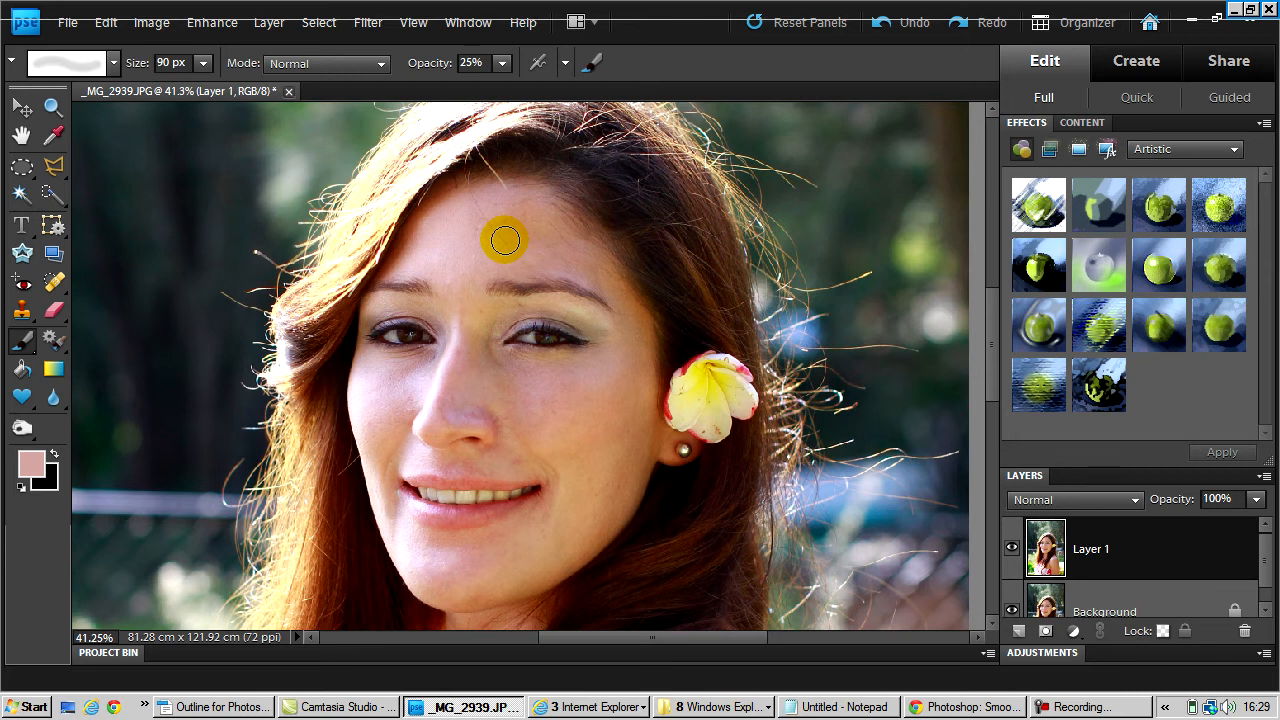
key("bracketright")
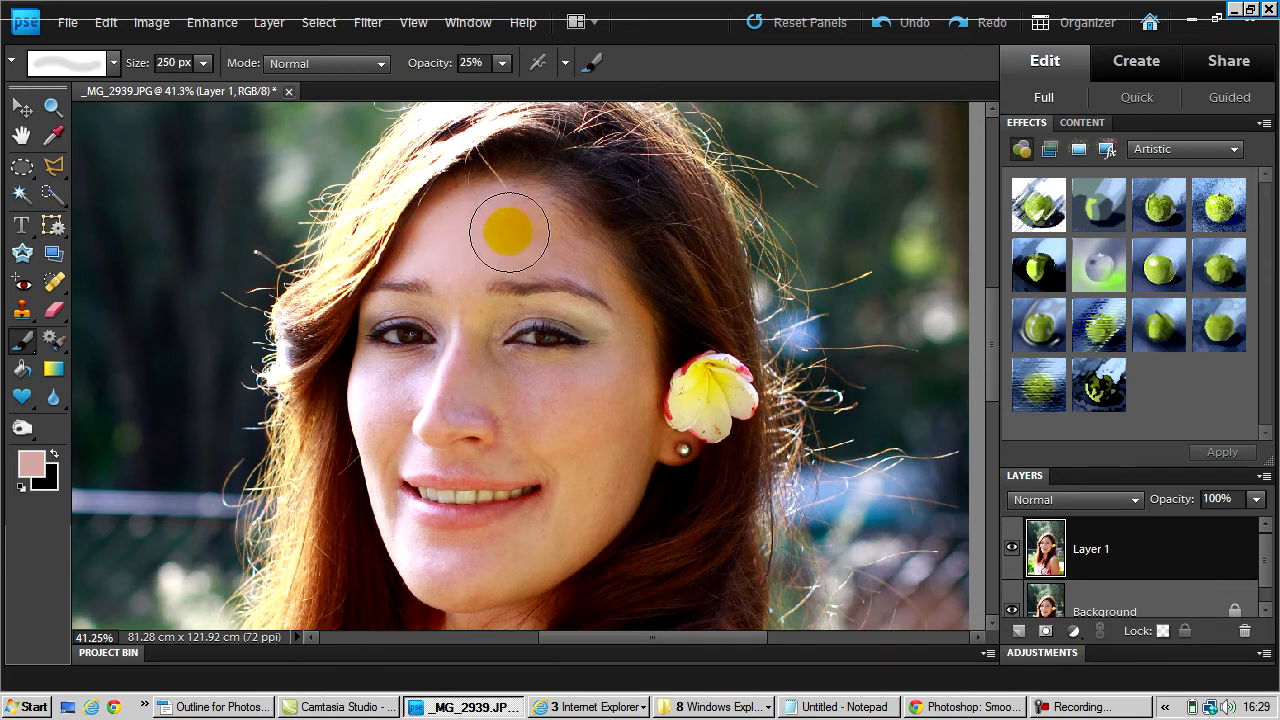
key("bracketleft")
key("bracketleft")
key("bracketleft")
key("bracketleft")
key("bracketleft")
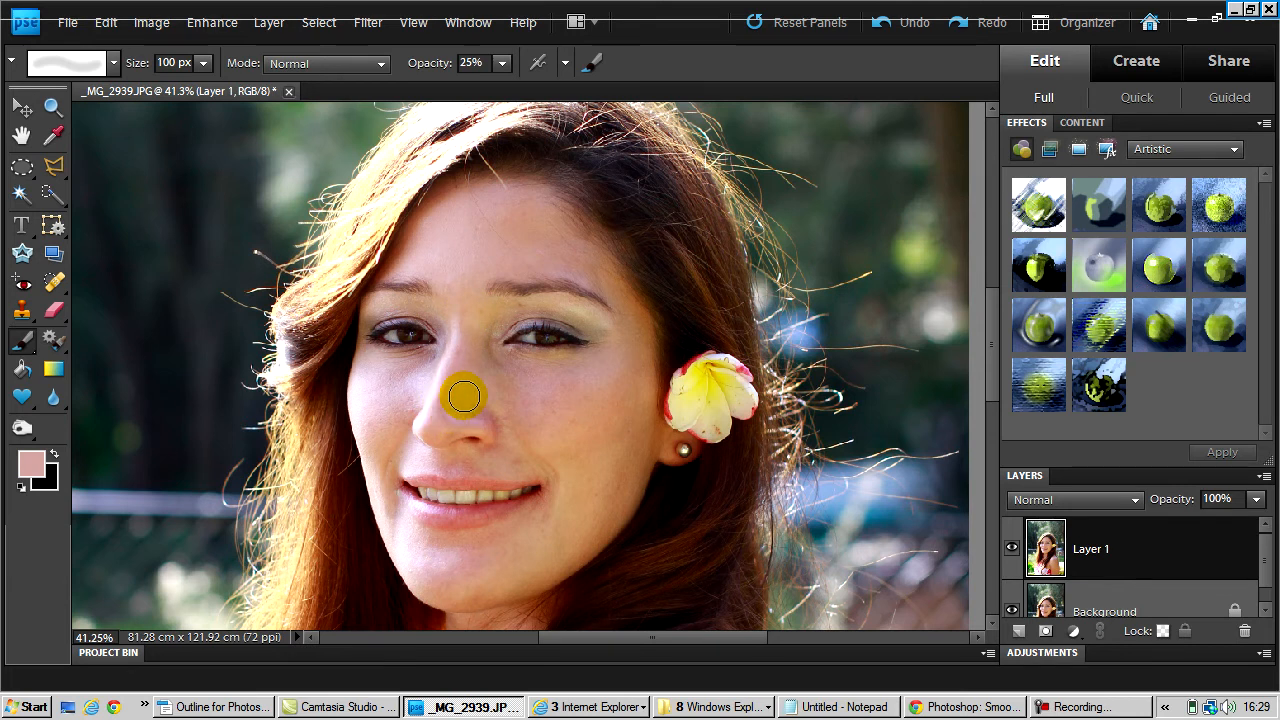
Sample the tan skin tone of the cheek nearest the flower and paint over that cheek with a 200 px brush
left_click(31, 463)
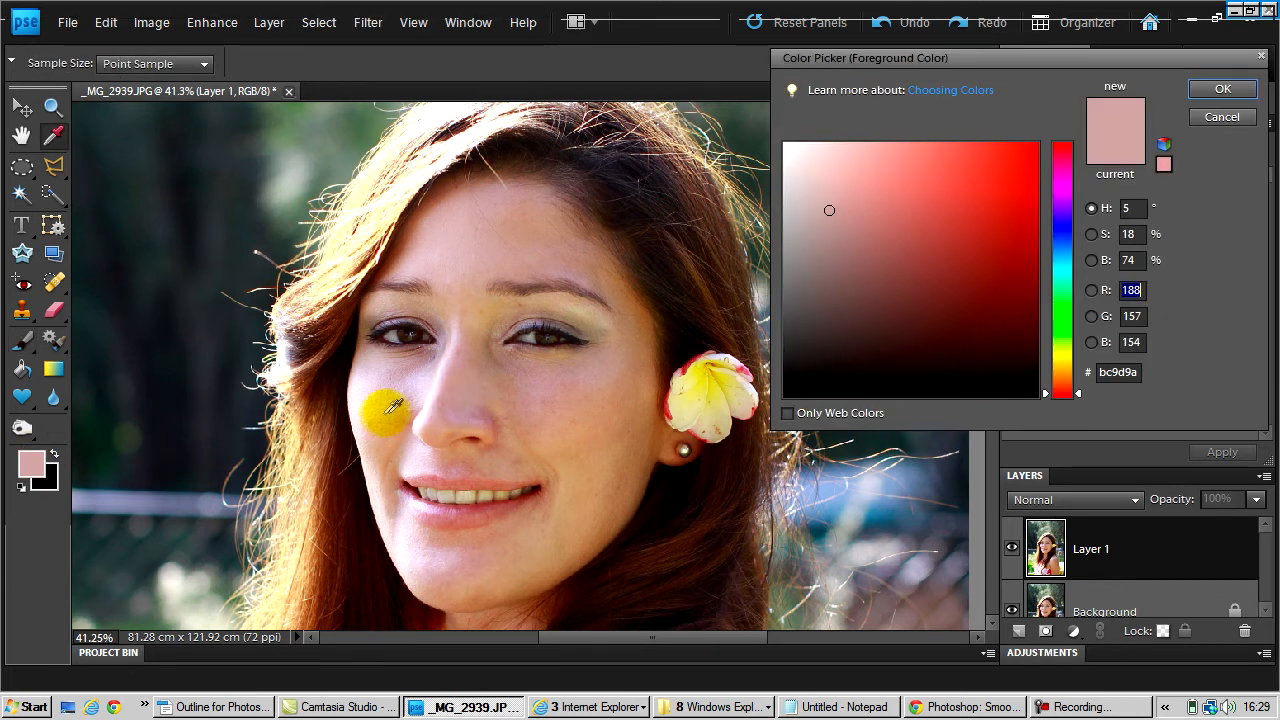
left_click(604, 394)
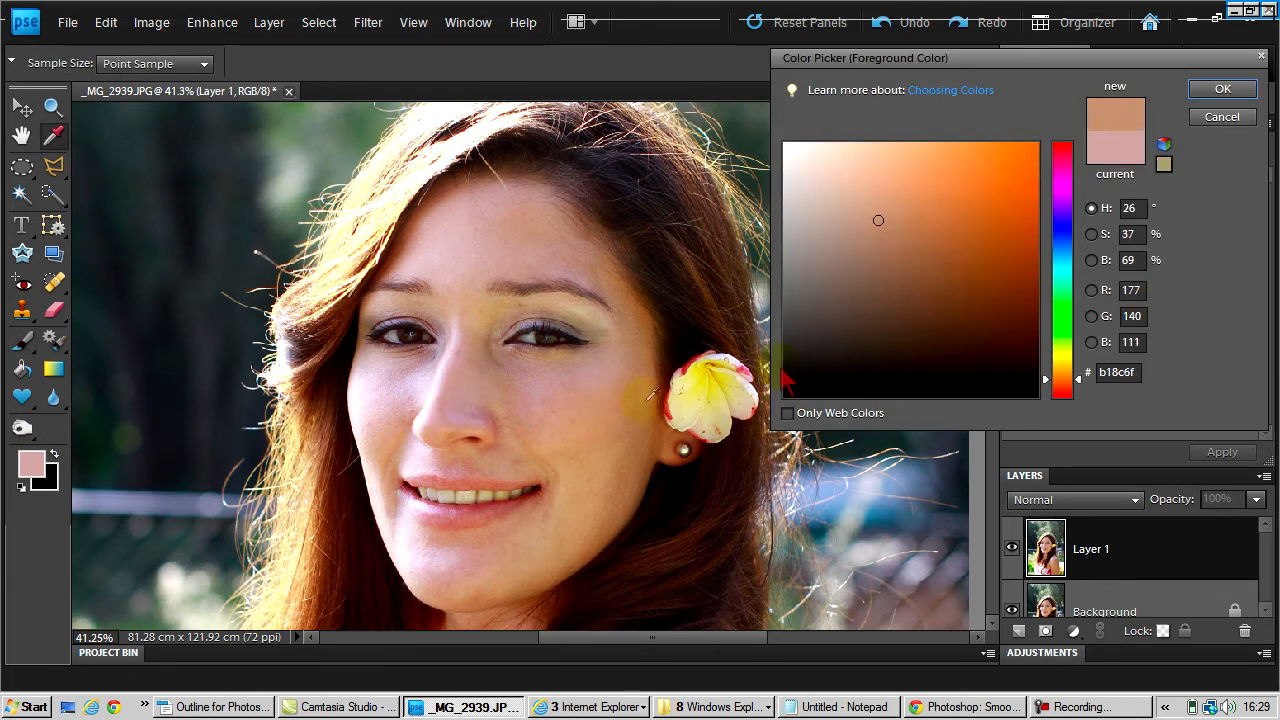
left_click(1222, 89)
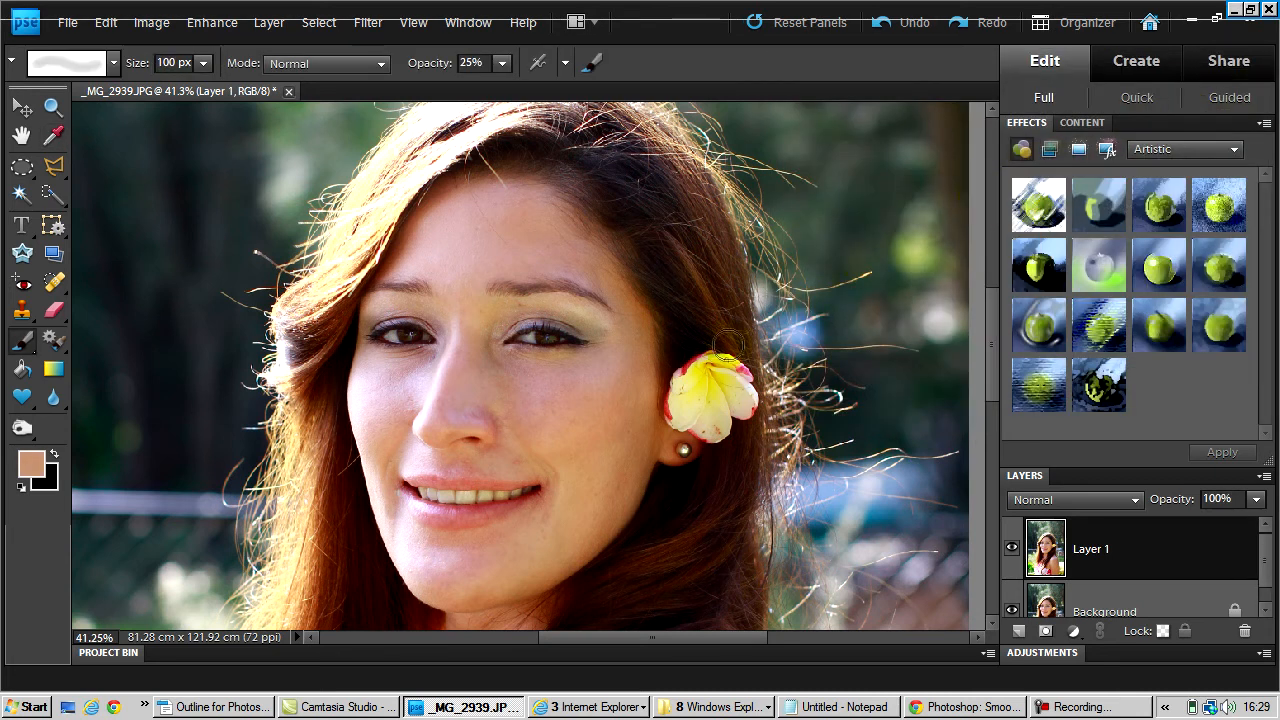
key("bracketright")
key("bracketright")
key("bracketright")
key("bracketright")
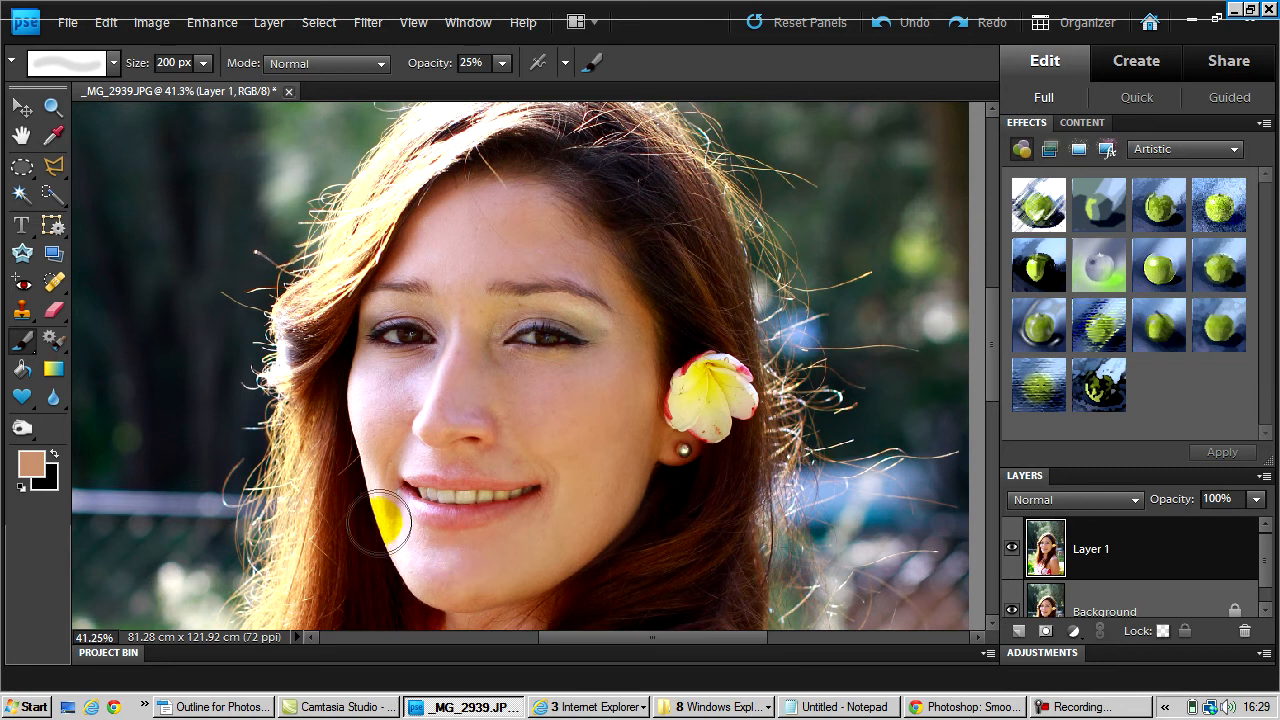
Sample the bright skin tone on the sunlit edge of the chin as foreground color and reduce the brush to 80 px
left_click(30, 485)
left_click(286, 506)
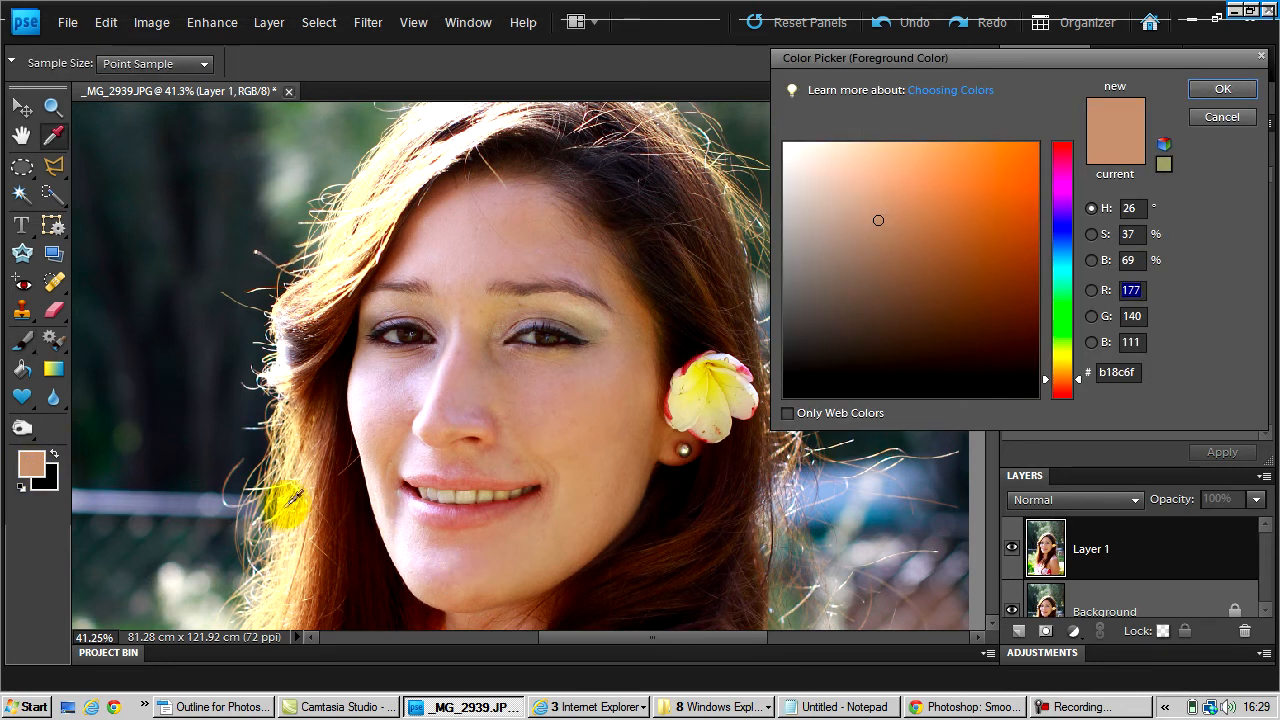
left_click(413, 536)
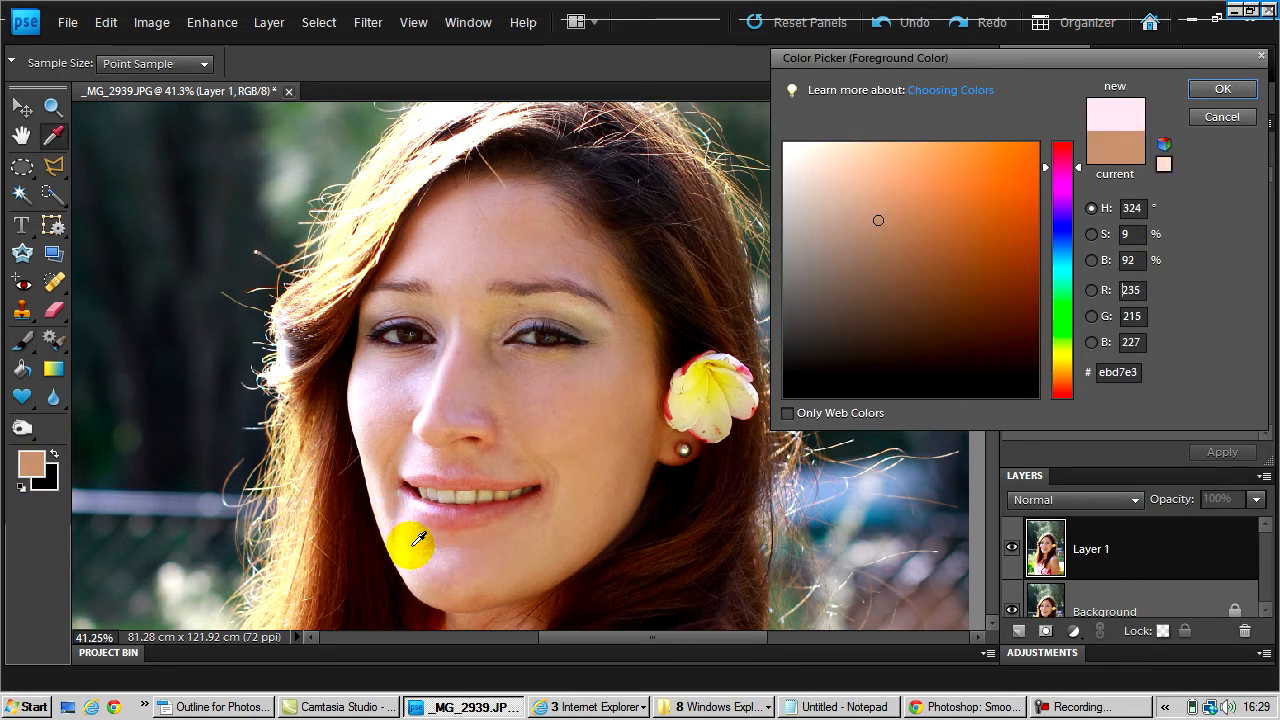
left_click(418, 566)
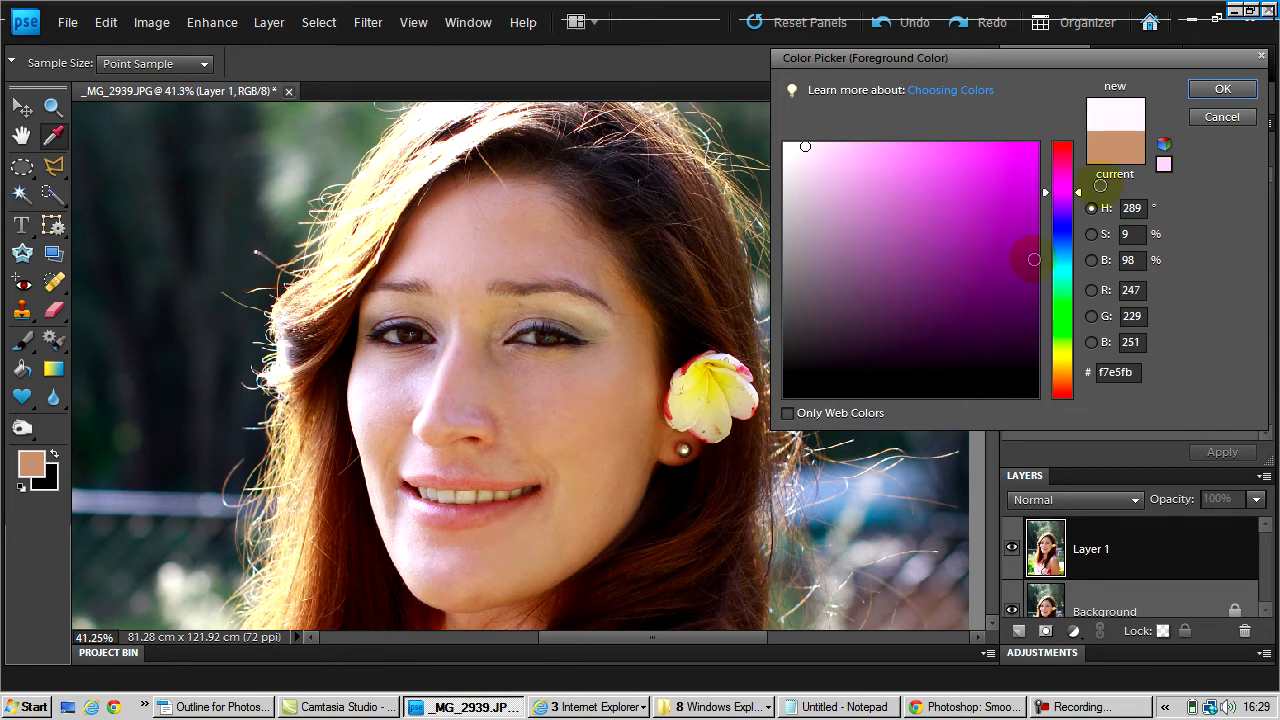
left_click(1222, 88)
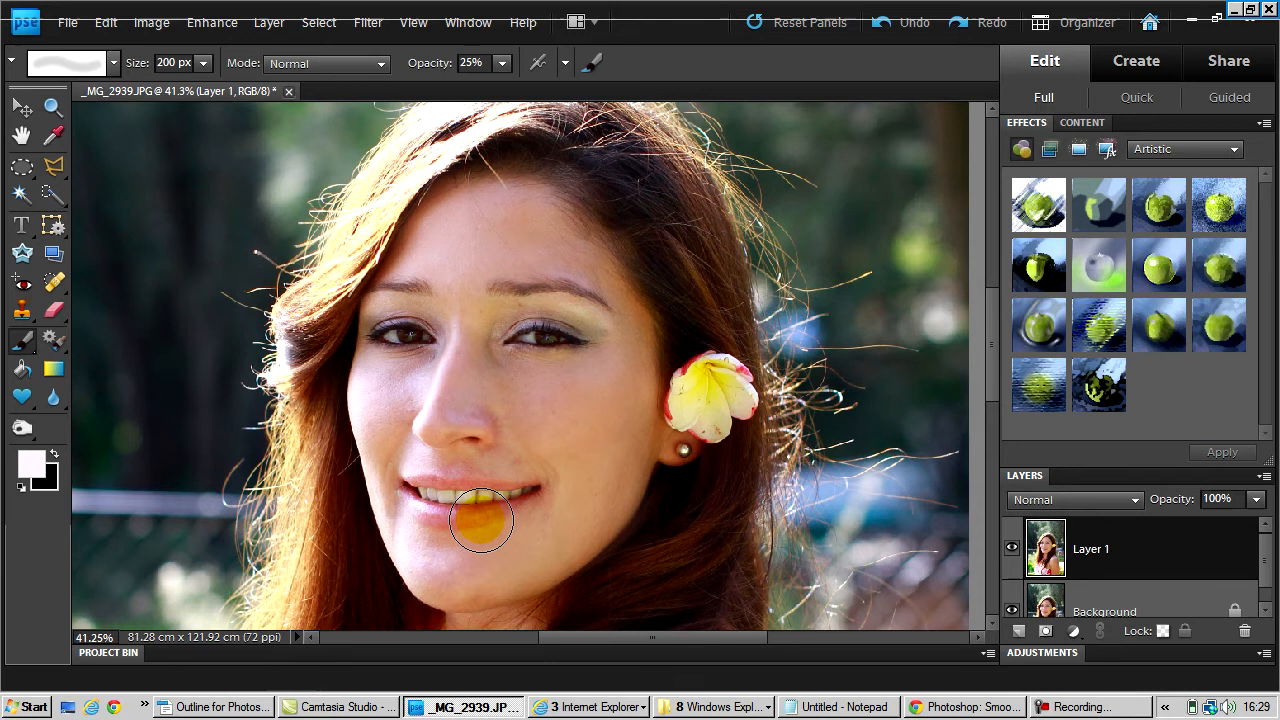
key("bracketleft")
key("bracketleft")
key("bracketleft")
key("bracketleft")
key("bracketleft")
key("bracketleft")
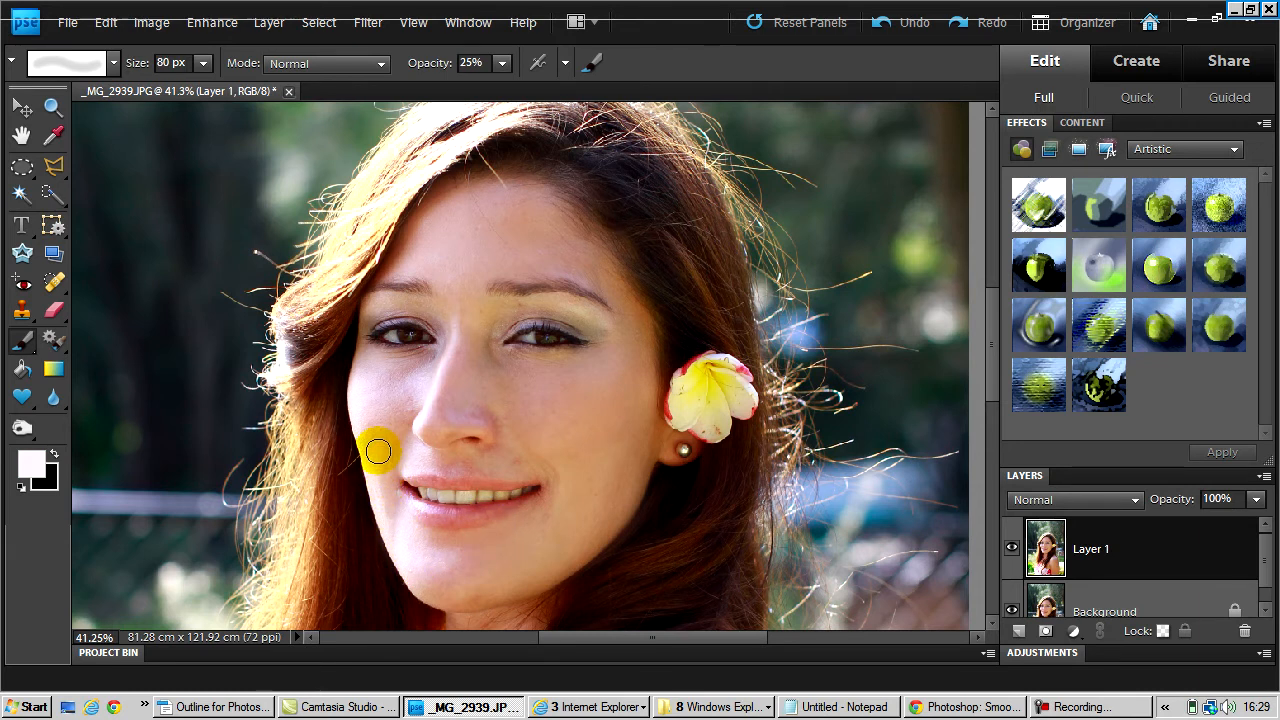
Smooth the cheek farthest from the flower with a pale pink tone sampled from it, using a 125 to 150 px brush, and compare with the original
left_click(46, 472)
left_click(388, 388)
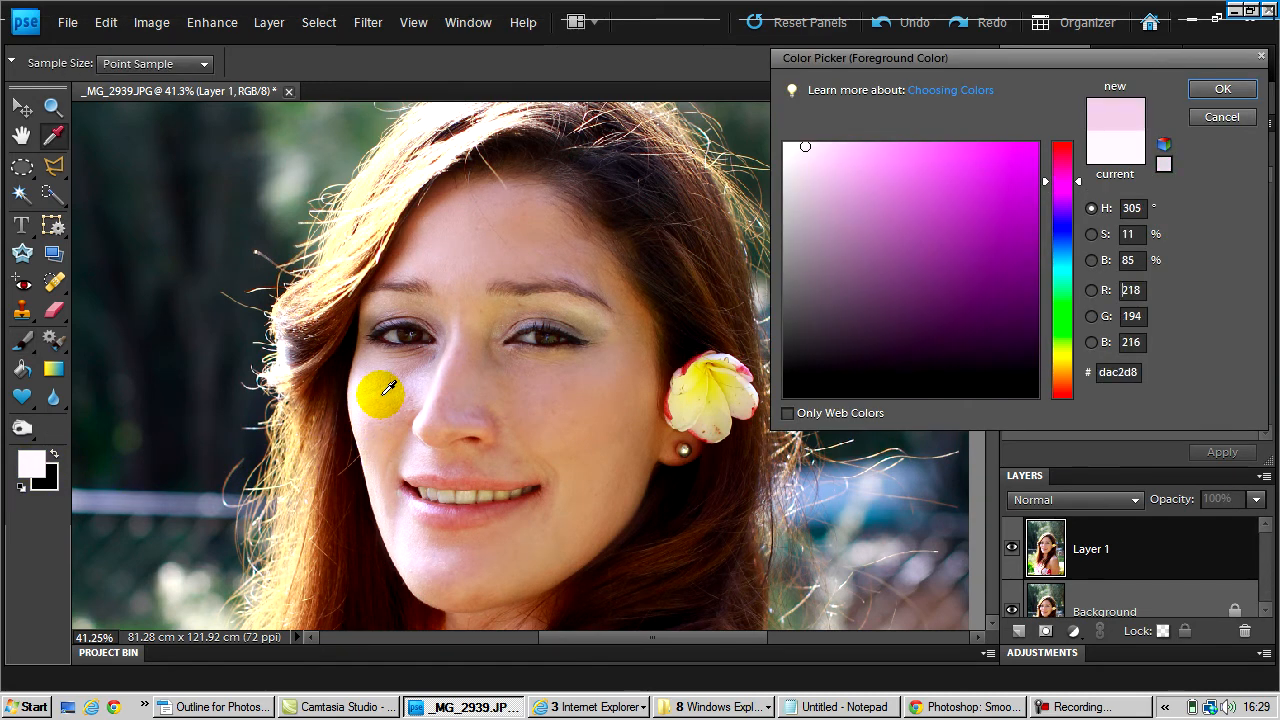
left_click(1245, 90)
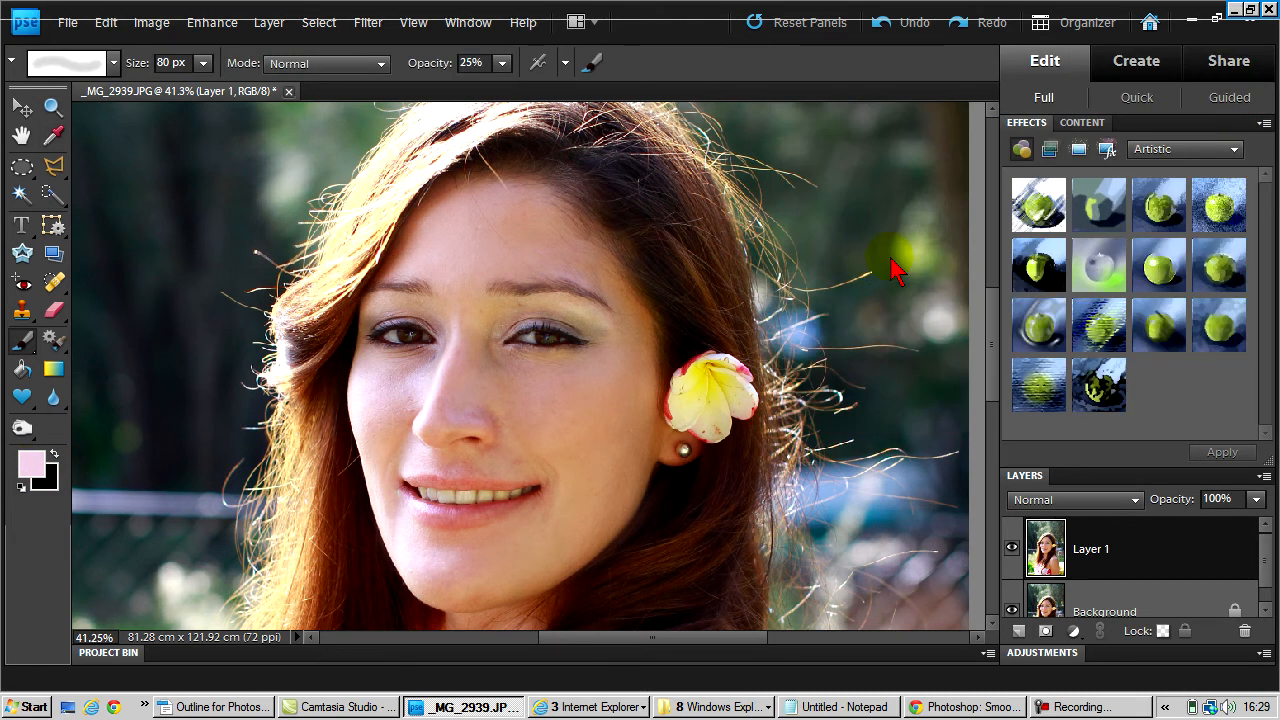
key("bracketright")
key("bracketright")
key("bracketright")
key("bracketright")
key("bracketright")
key("bracketright")
key("bracketright")
key("bracketright")
key("bracketright")
key("bracketright")
key("bracketright")
key("bracketright")
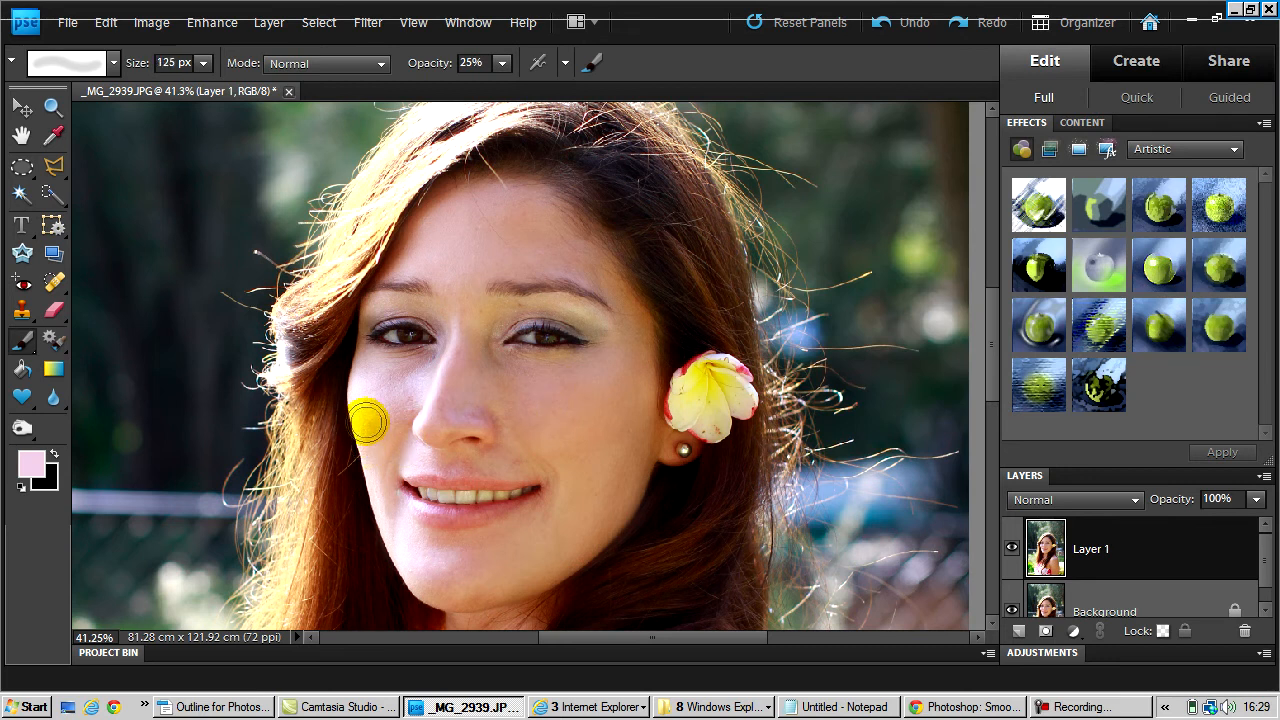
key("bracketleft")
key("bracketleft")
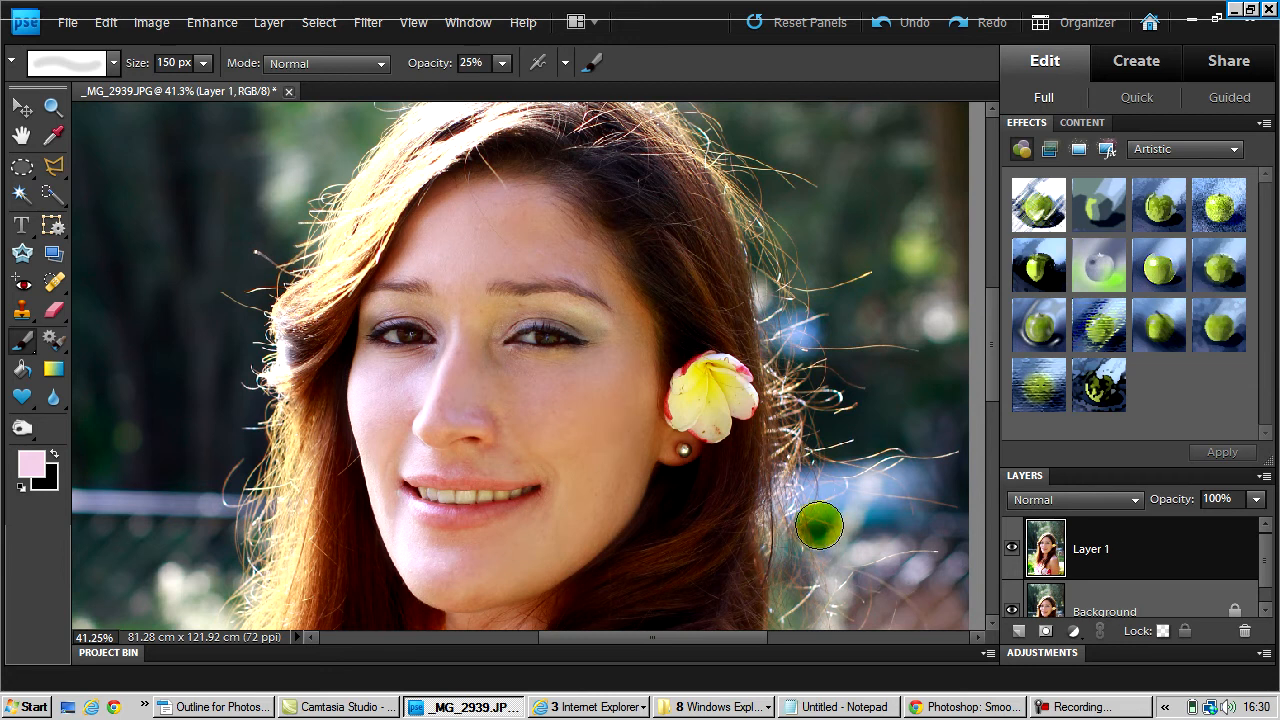
left_click(1012, 549)
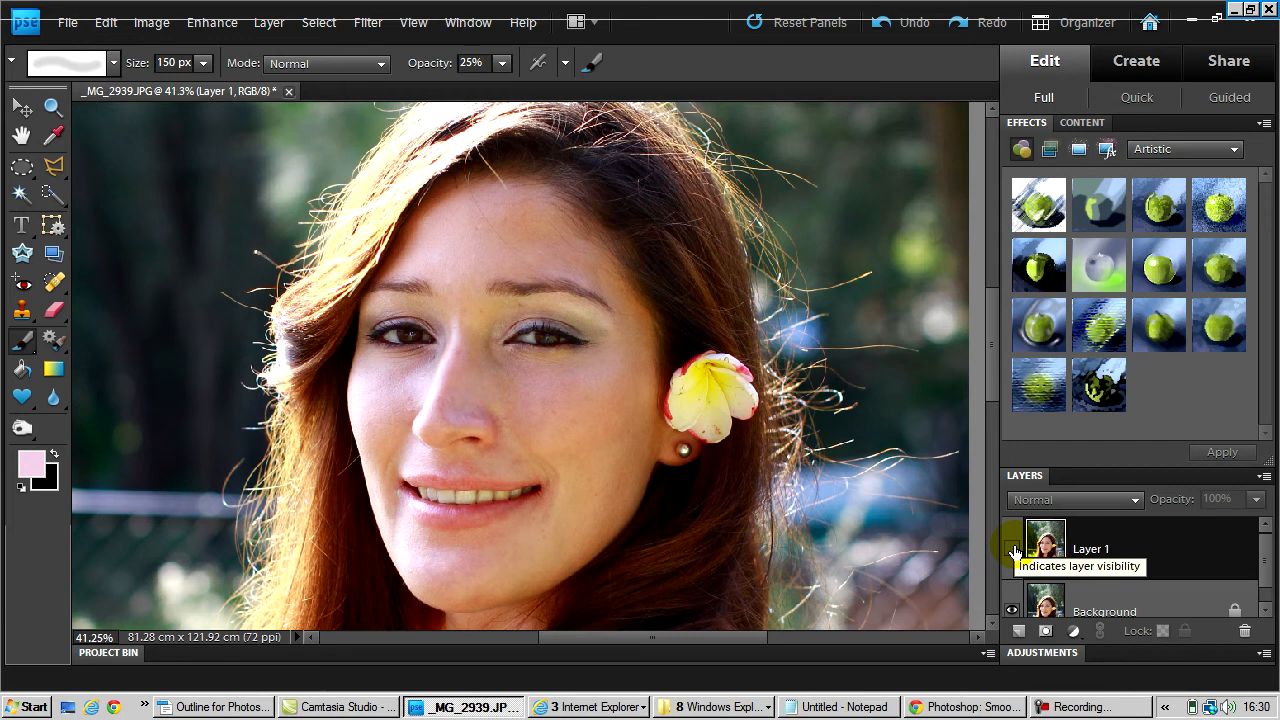
left_click(1012, 549)
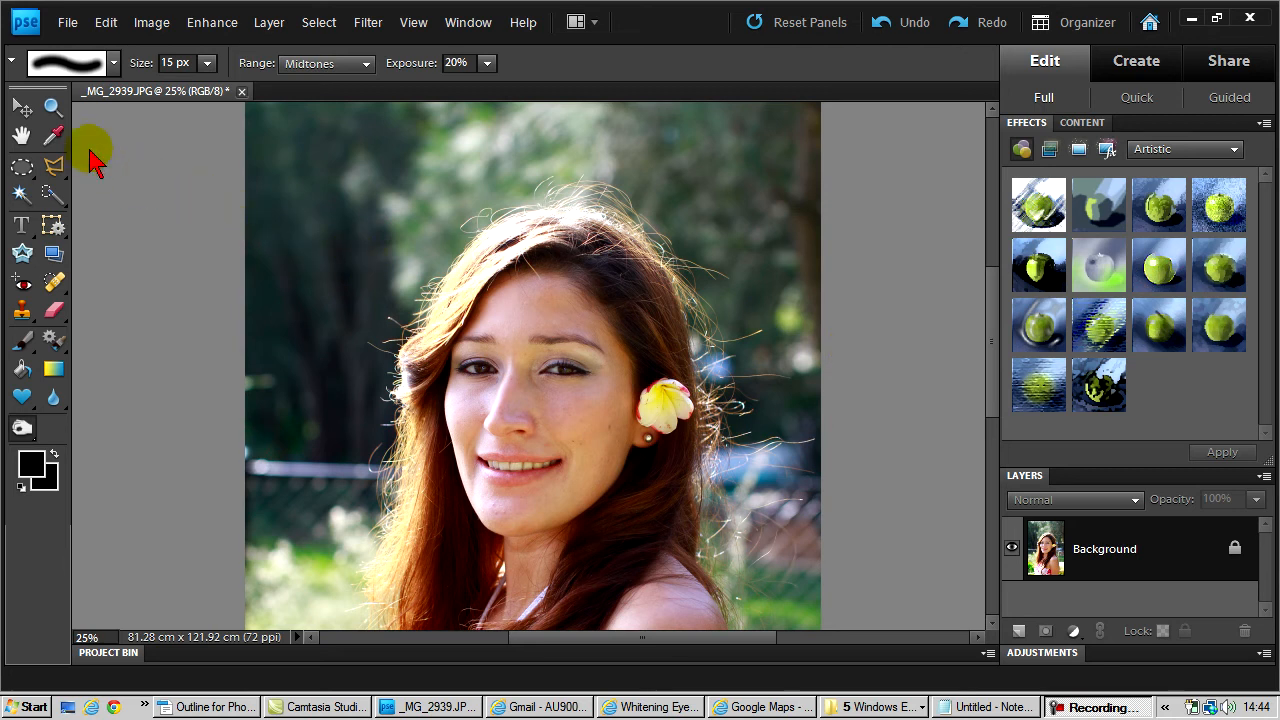
Duplicate the Background layer of the portrait to have a separate copy for whitening the eyes
left_click(52, 106)
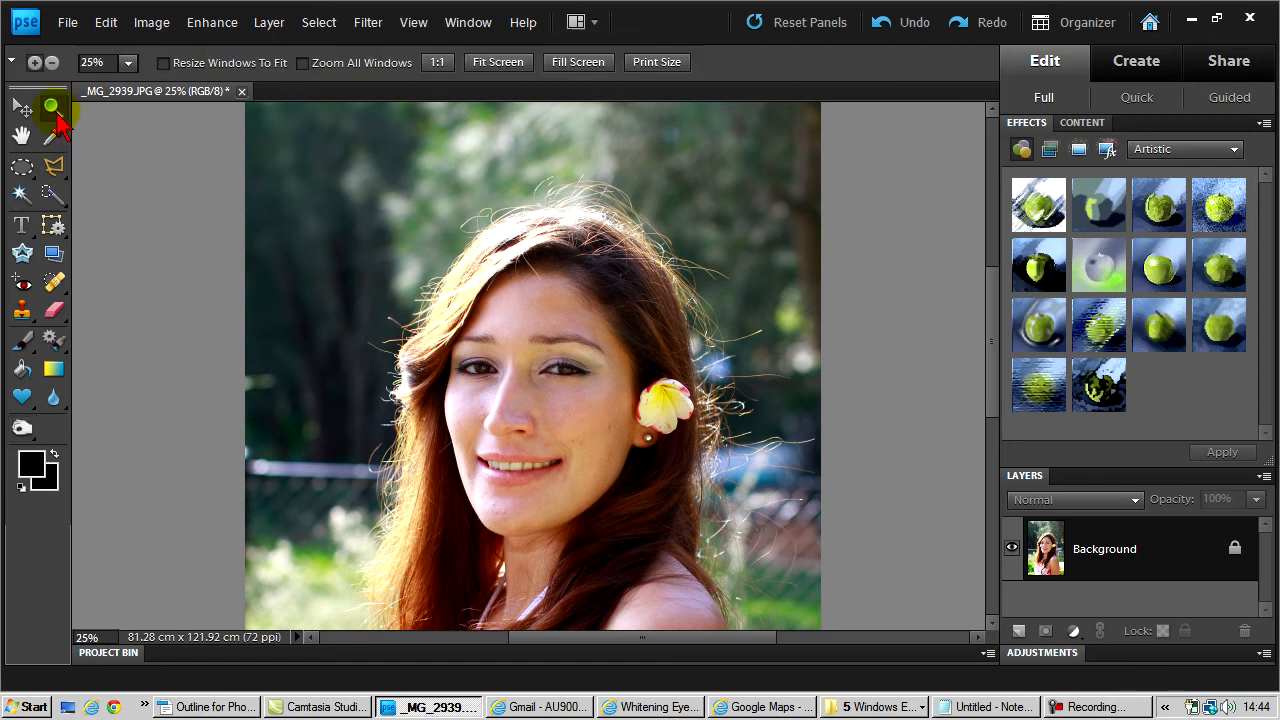
left_click_drag(598, 332, 443, 400)
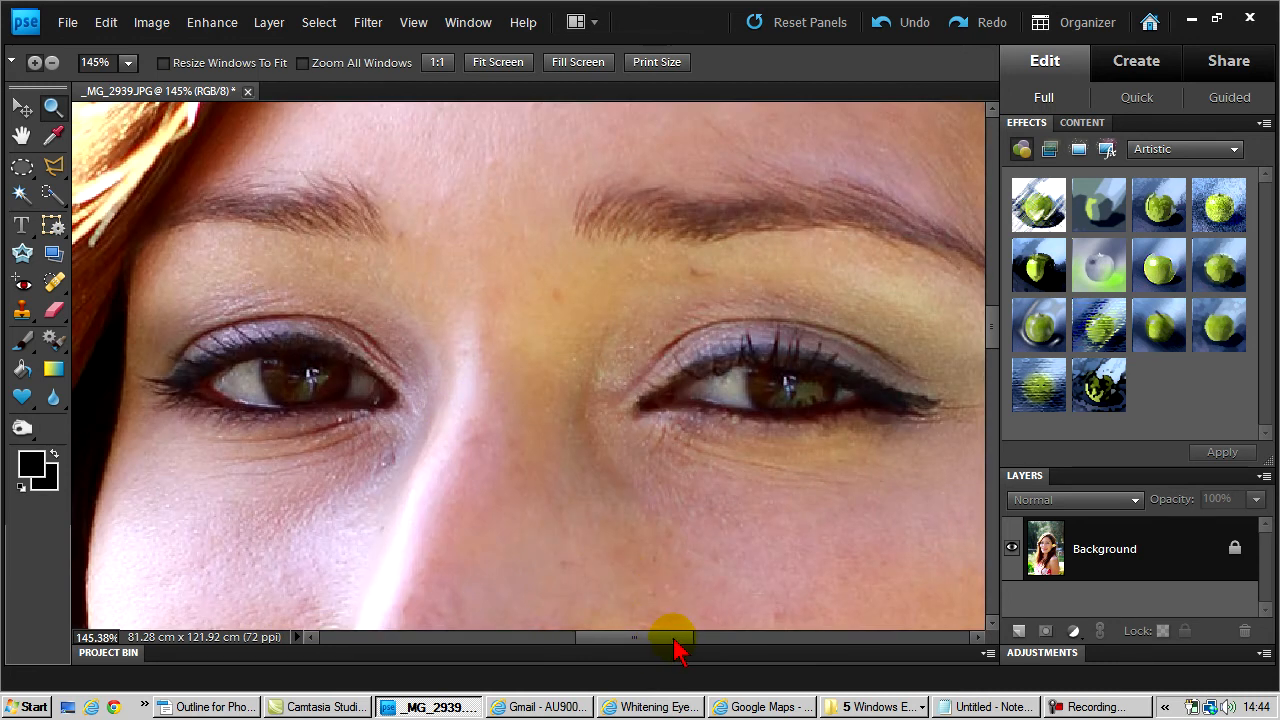
left_click_drag(672, 645, 679, 645)
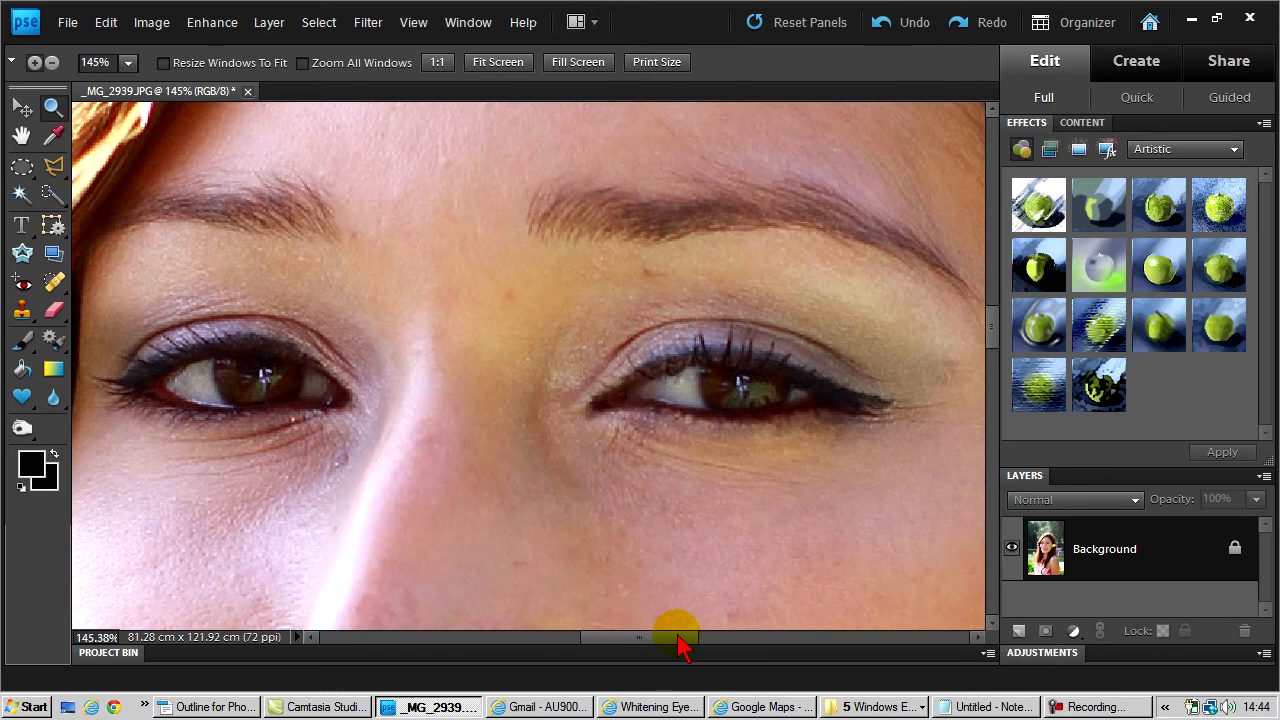
key("ctrl+minus")
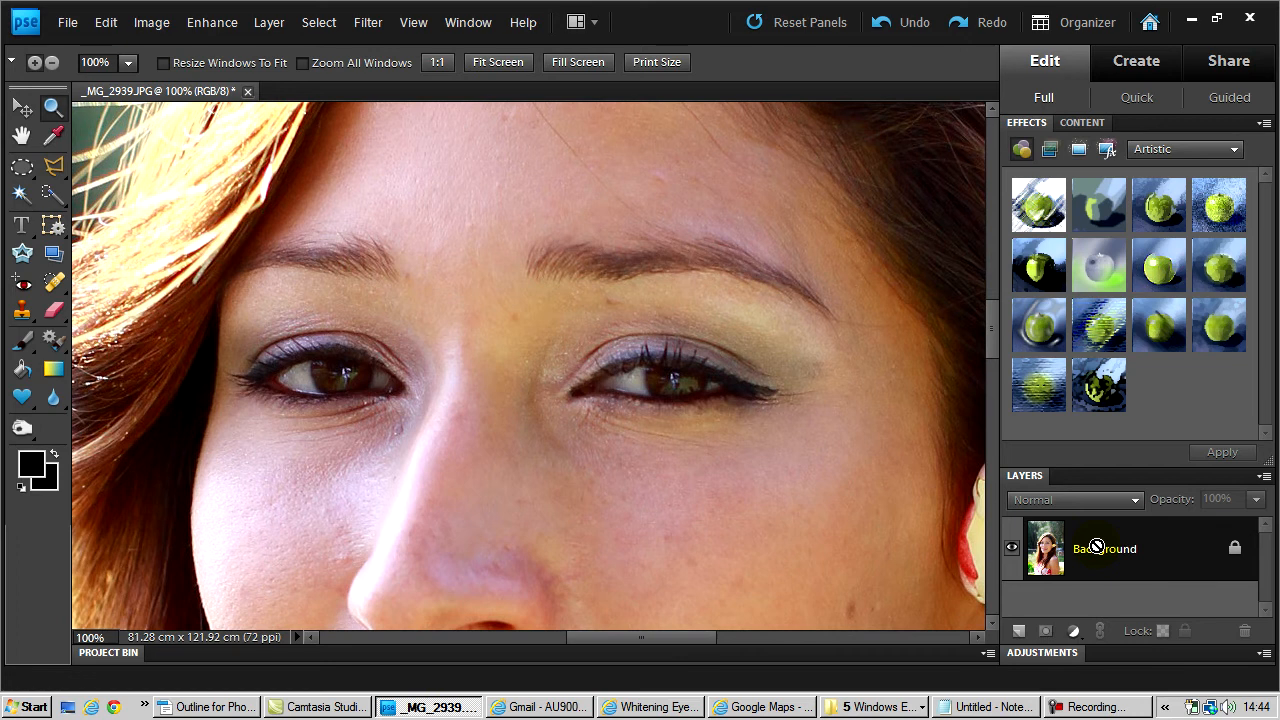
key("ctrl+j")
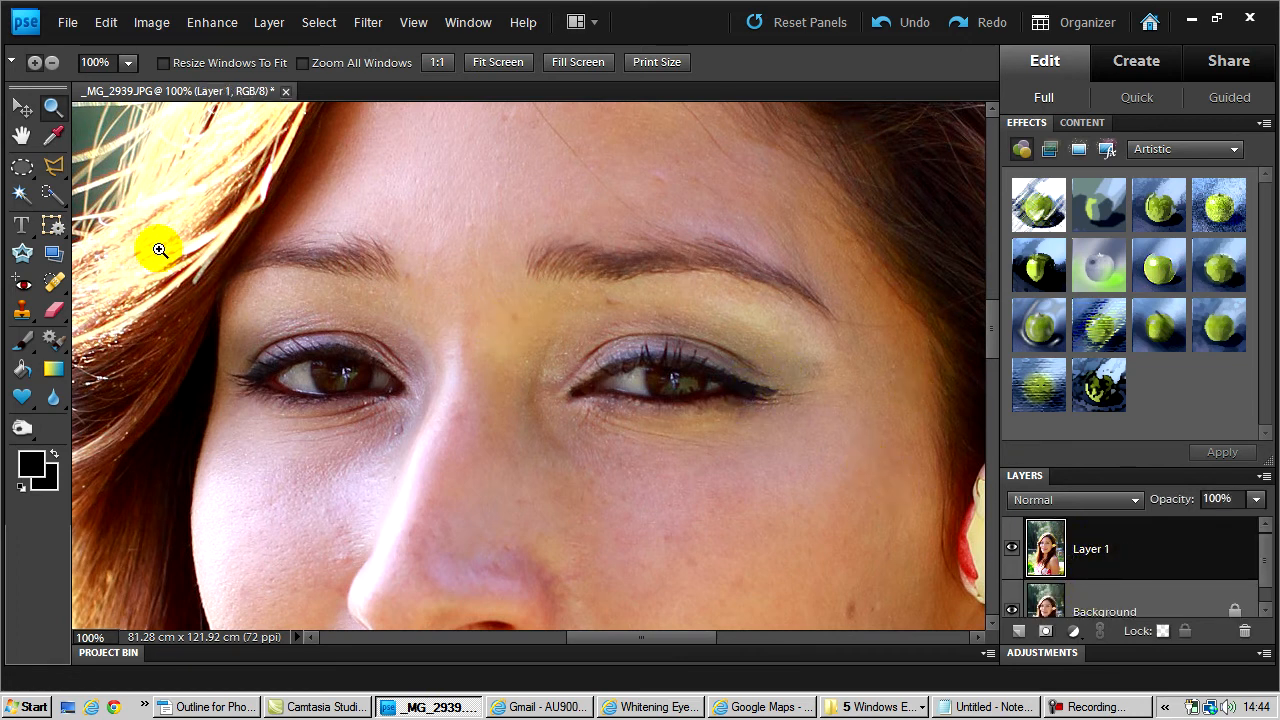
Select the whites of both eyes with the Magic Wand at tolerance 30, subtracting the stray skin area beside one eye
left_click(20, 198)
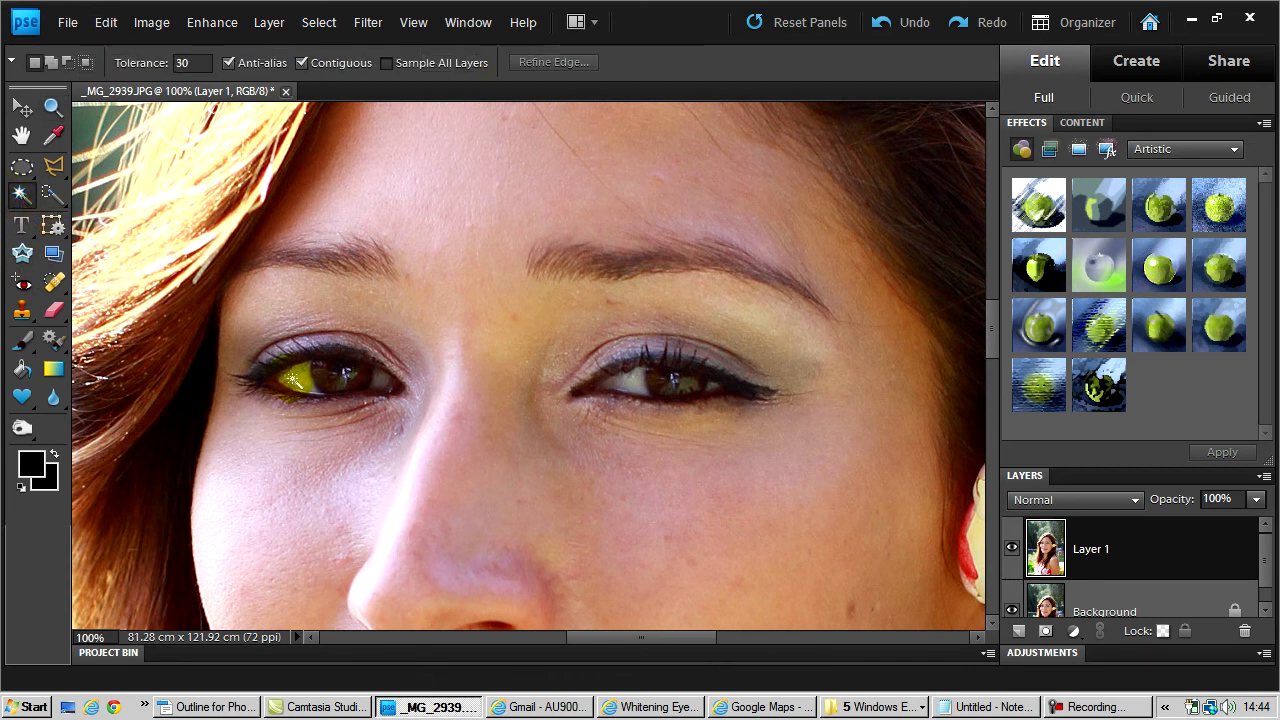
left_click(297, 374)
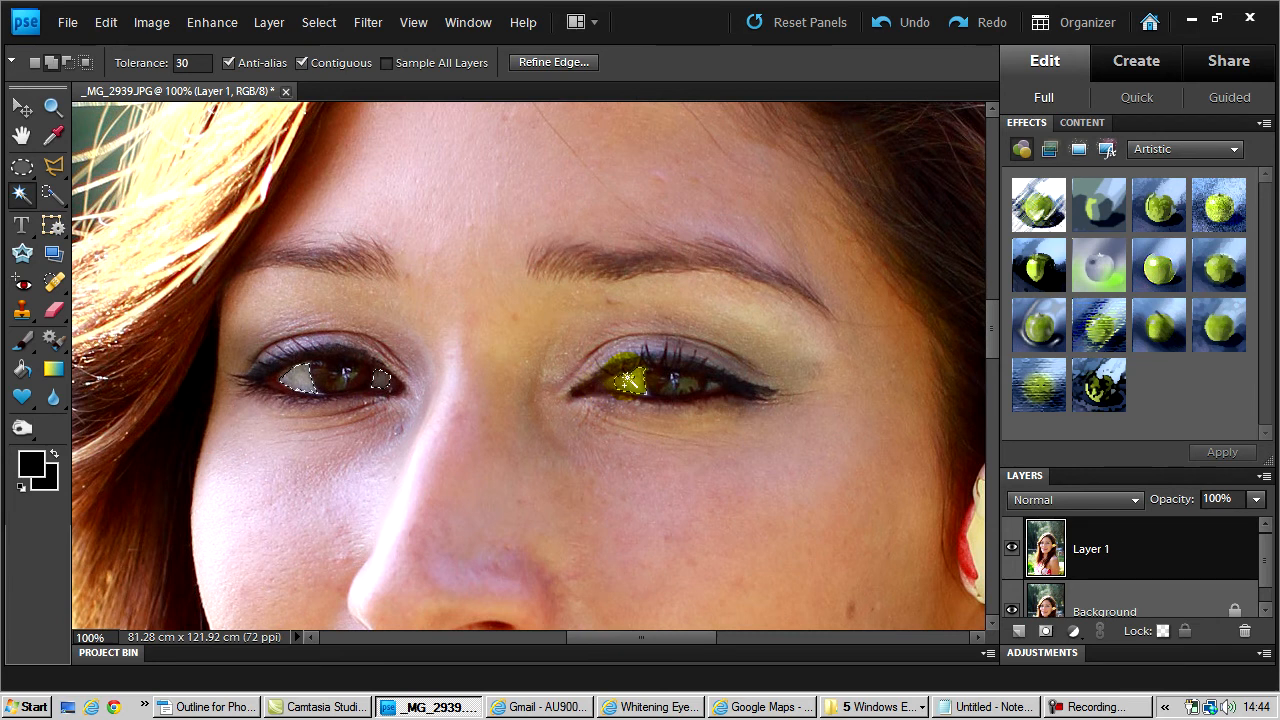
left_click(617, 383, "shift")
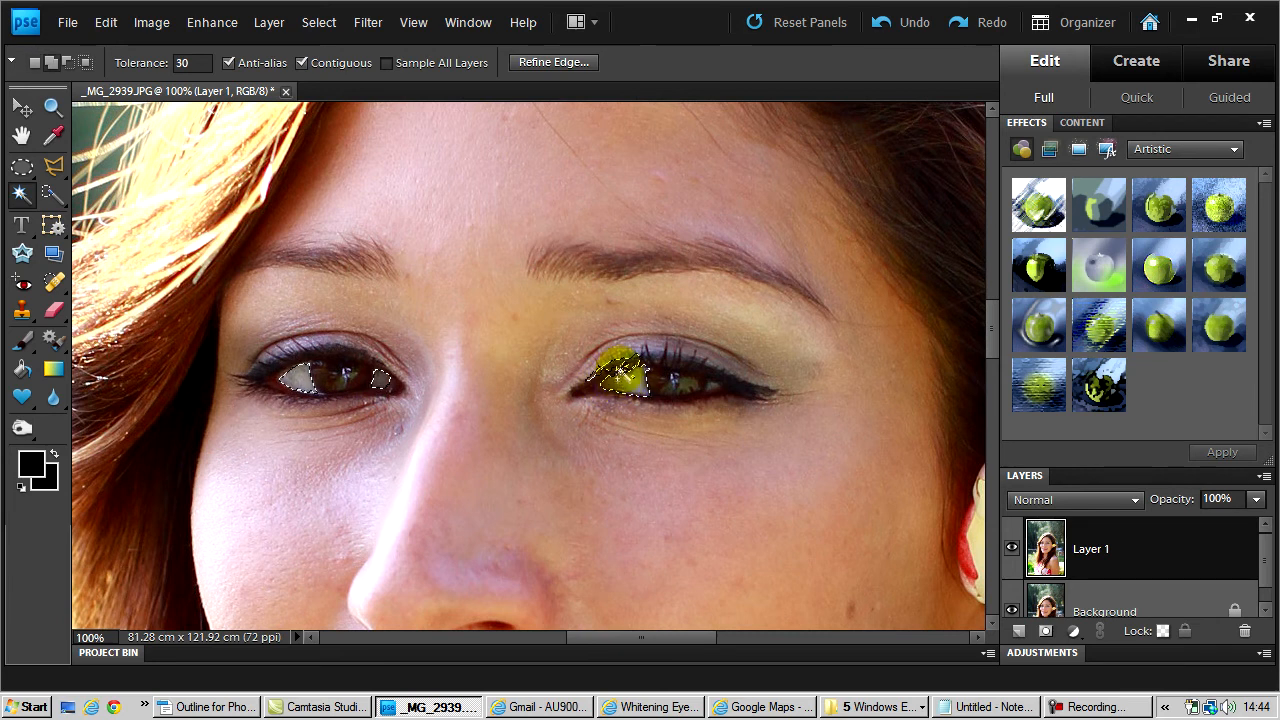
left_click(604, 370, "shift")
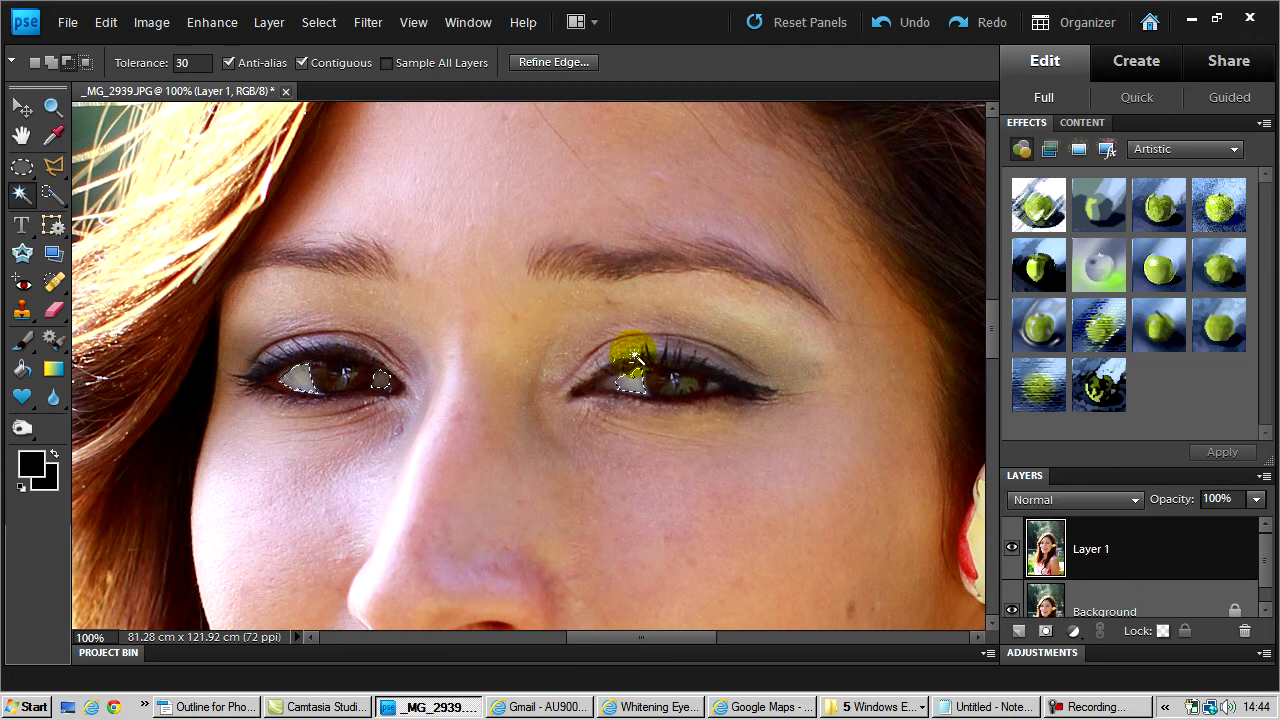
left_click(617, 381, "alt")
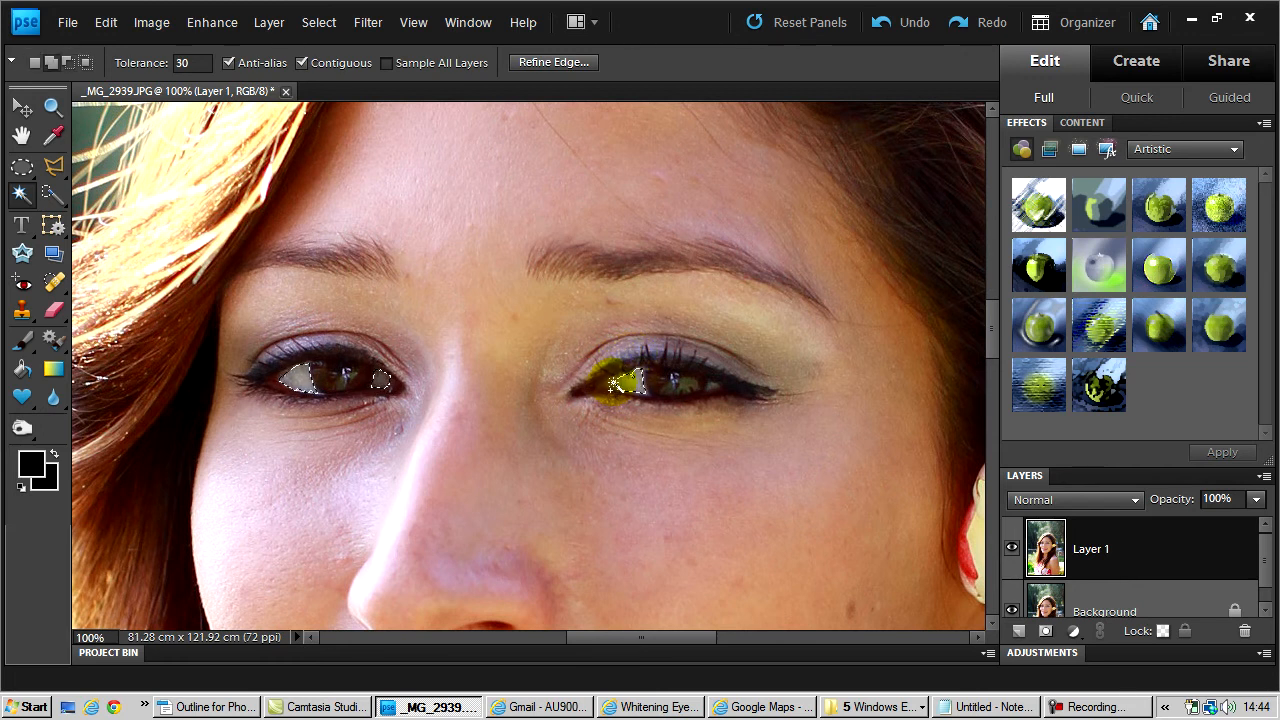
left_click(713, 388, "shift")
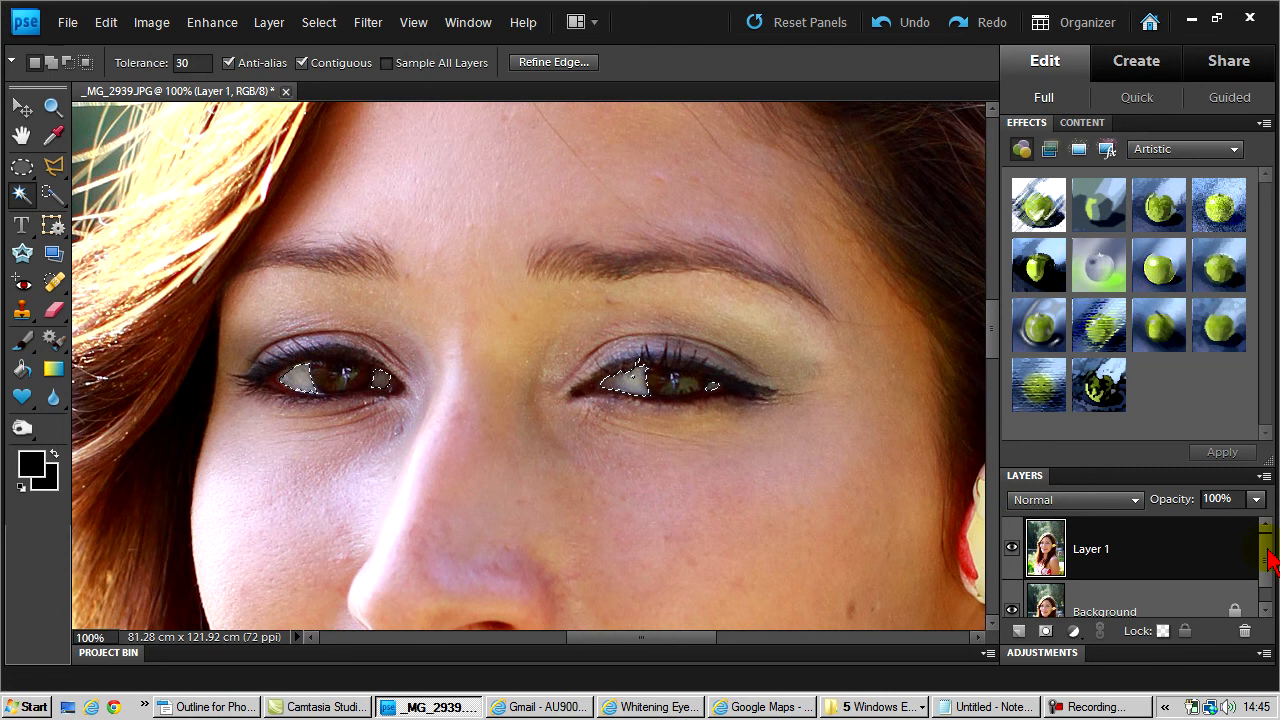
Add a Hue/Saturation adjustment layer for the selected eye whites with Saturation -26 and Lightness +8
scroll(1268, 560, "down", 1)
left_click(1074, 631)
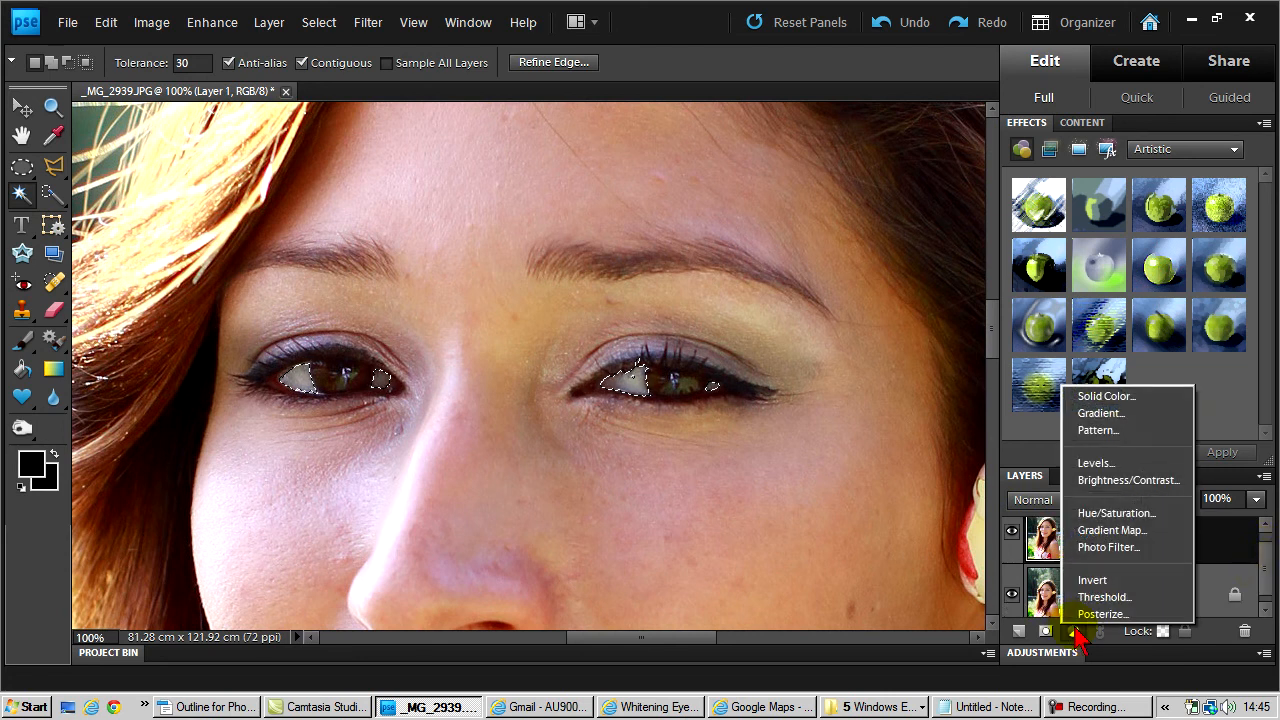
left_click(1088, 512)
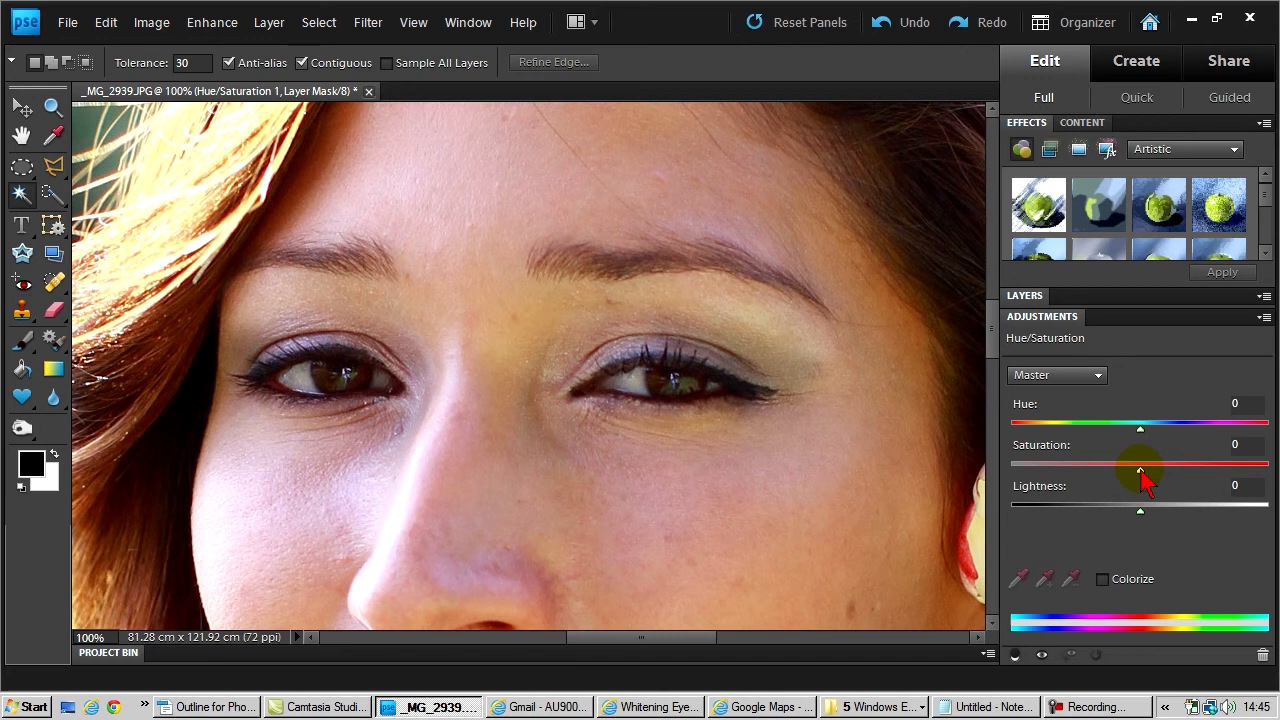
left_click_drag(1141, 470, 1133, 472)
left_click_drag(1122, 480, 1109, 480)
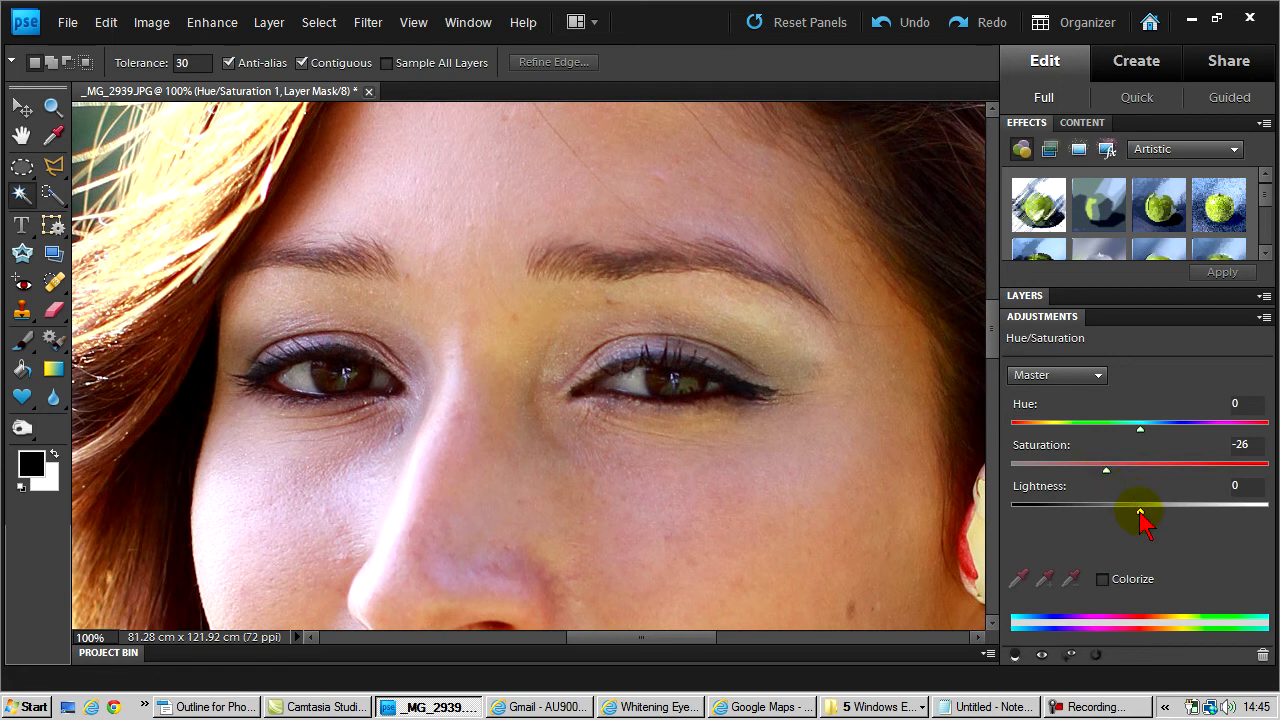
left_click_drag(1139, 511, 1149, 512)
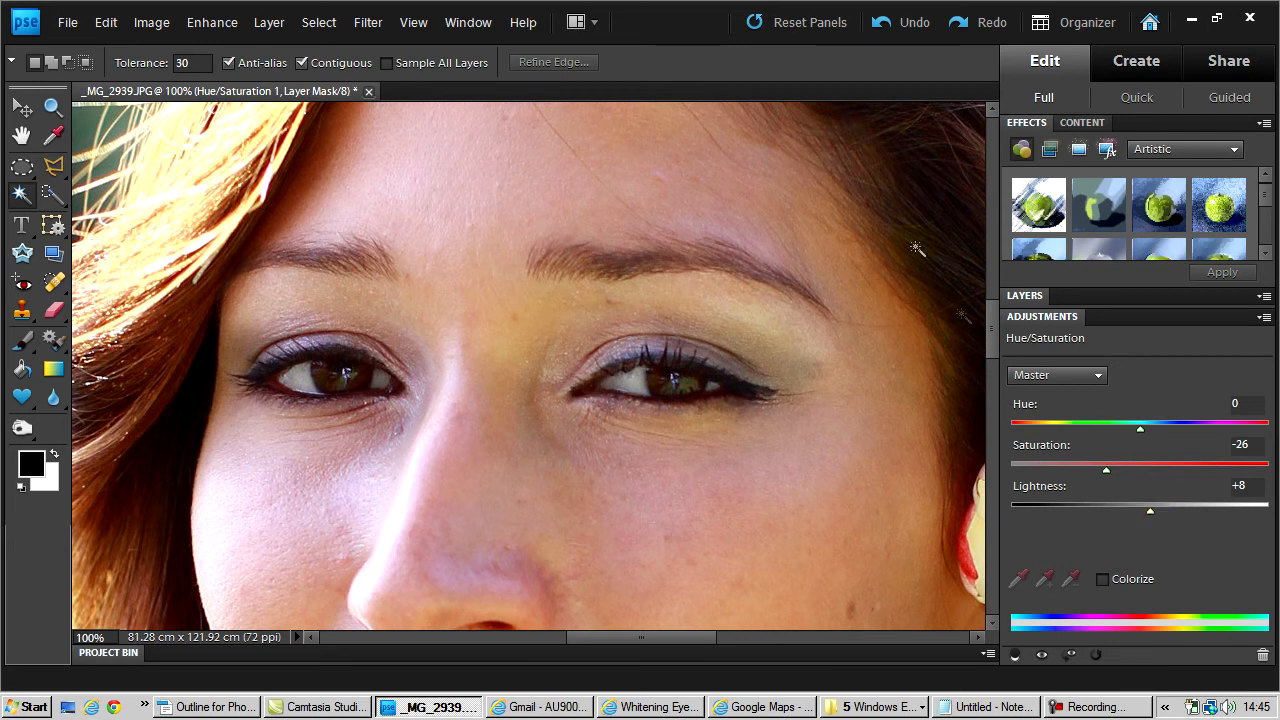
left_click(1026, 296)
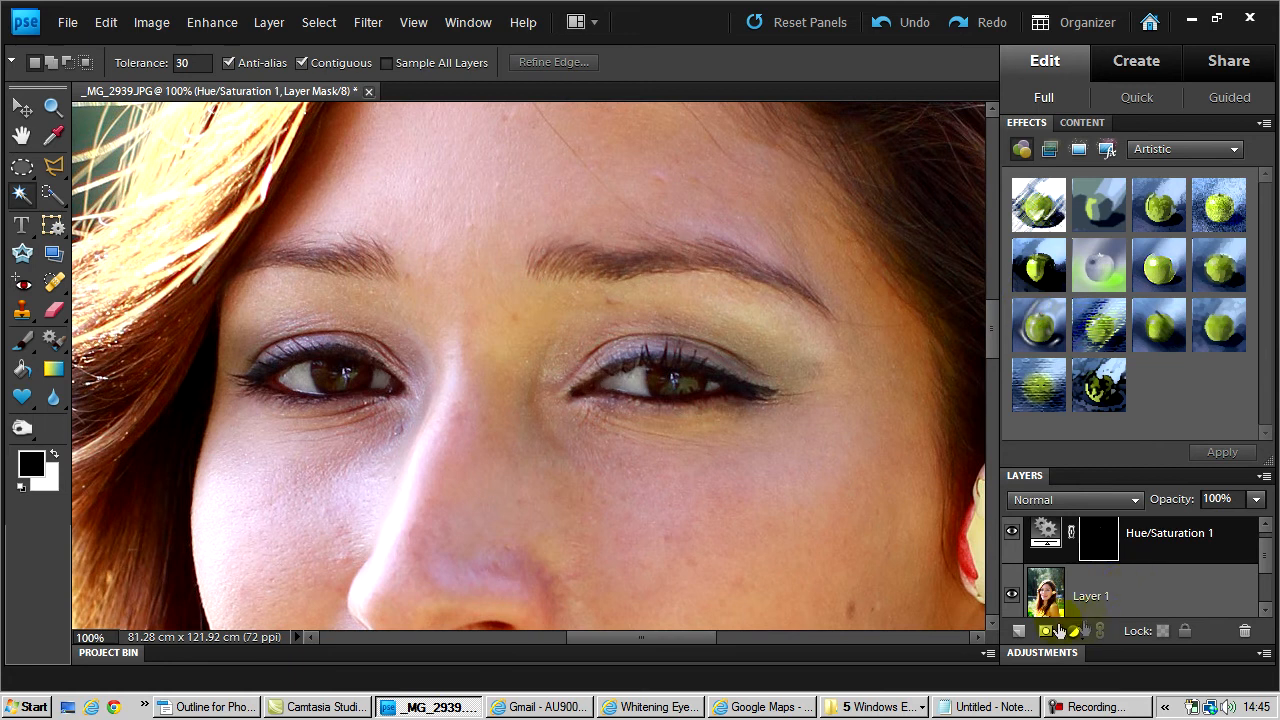
Brighten both irises on Layer 1 with a 30 px Dodge tool set to Midtones and 10% exposure
left_click(1115, 598)
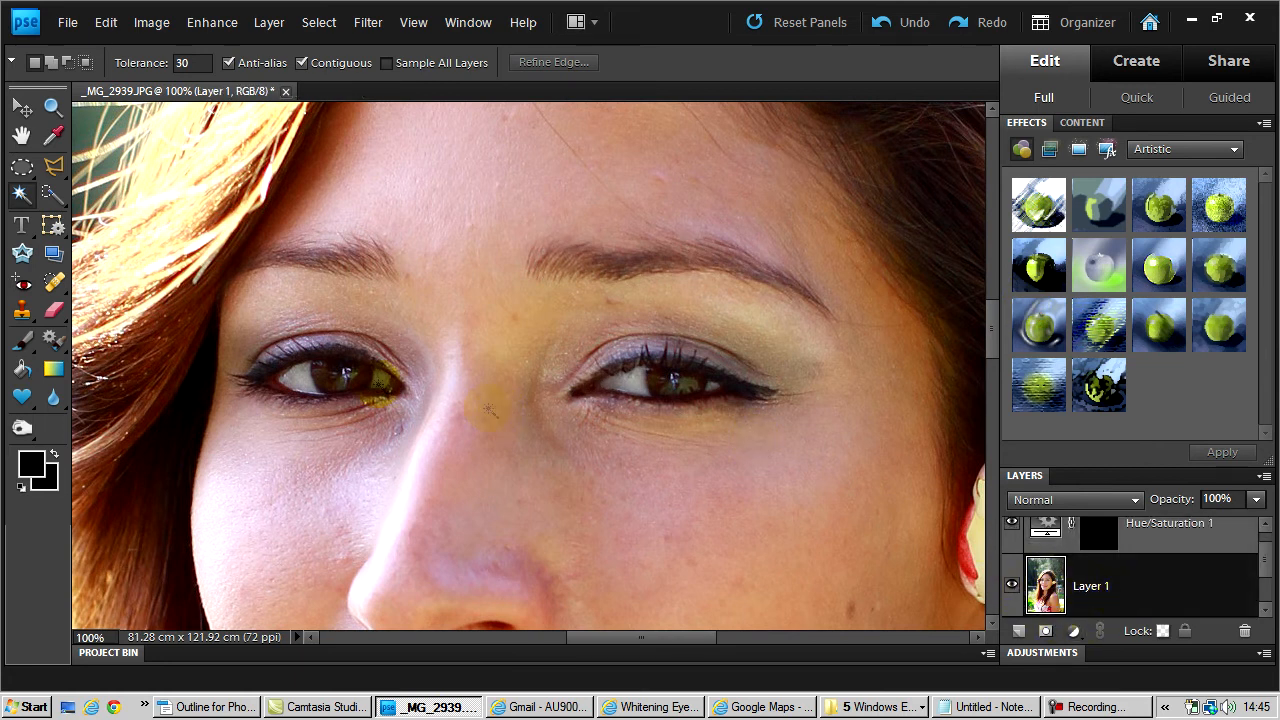
left_click(32, 438)
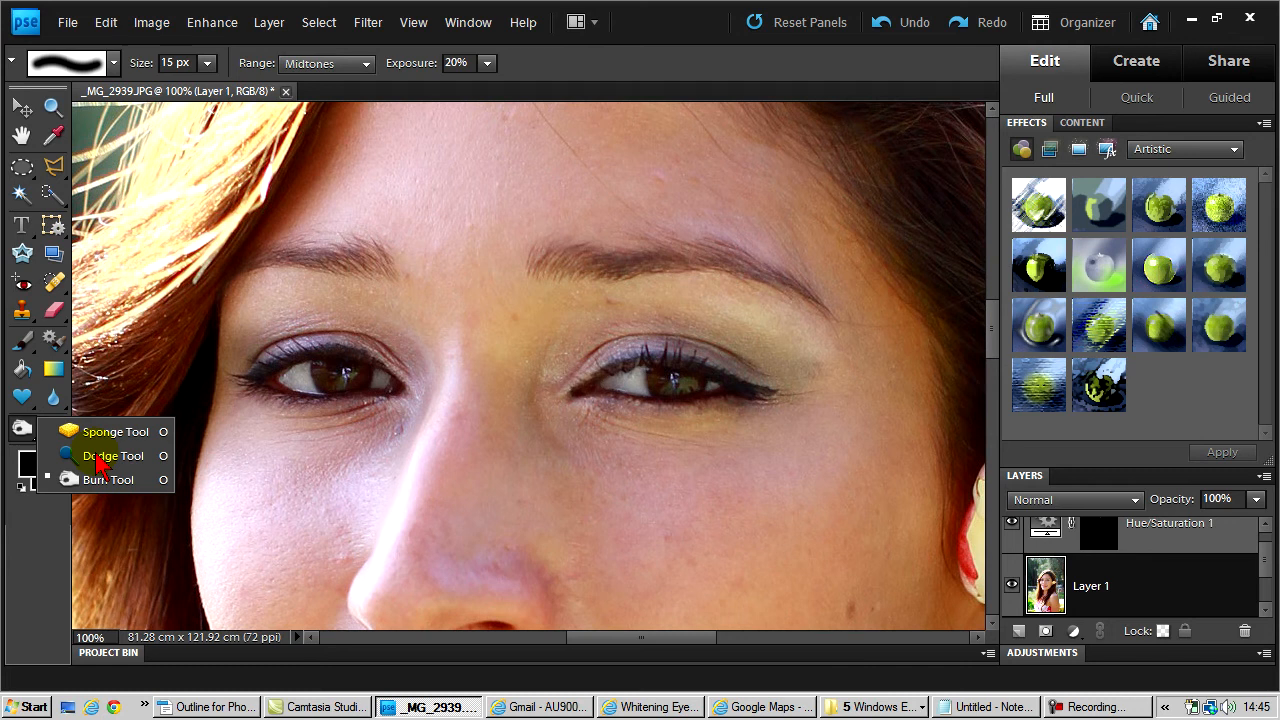
left_click(96, 457)
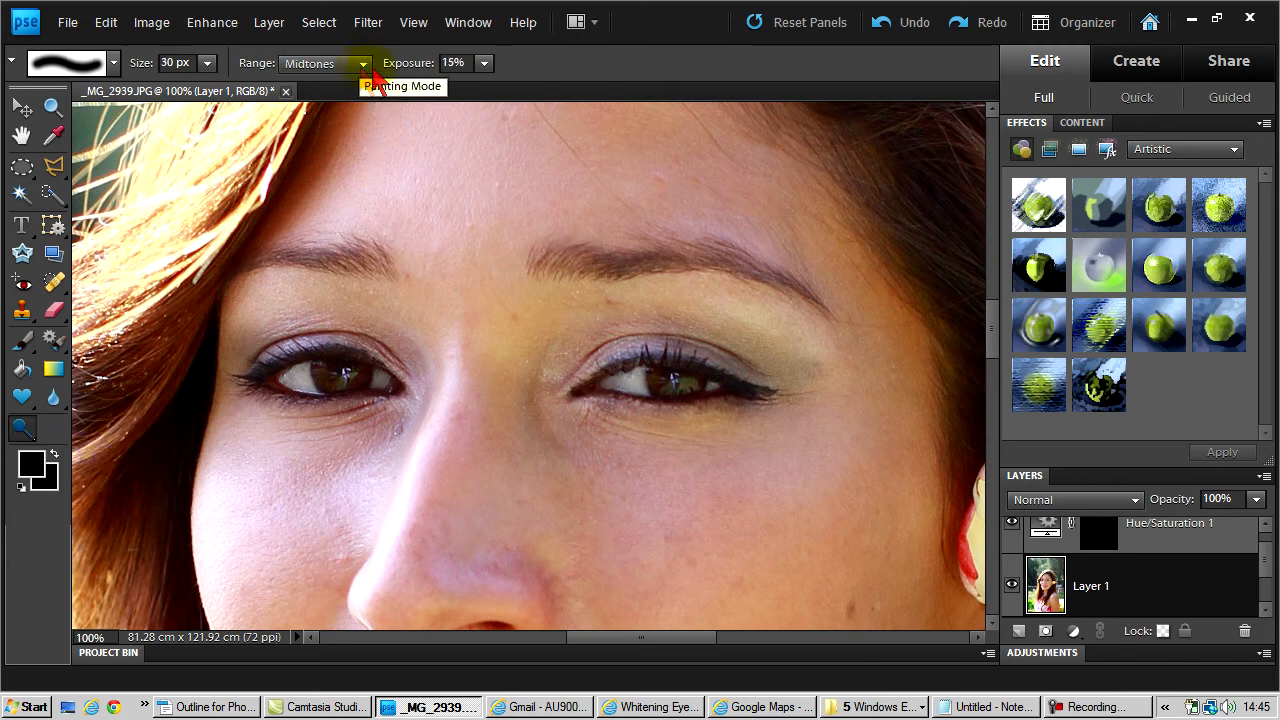
left_click(450, 63)
type("10")
key("Return")
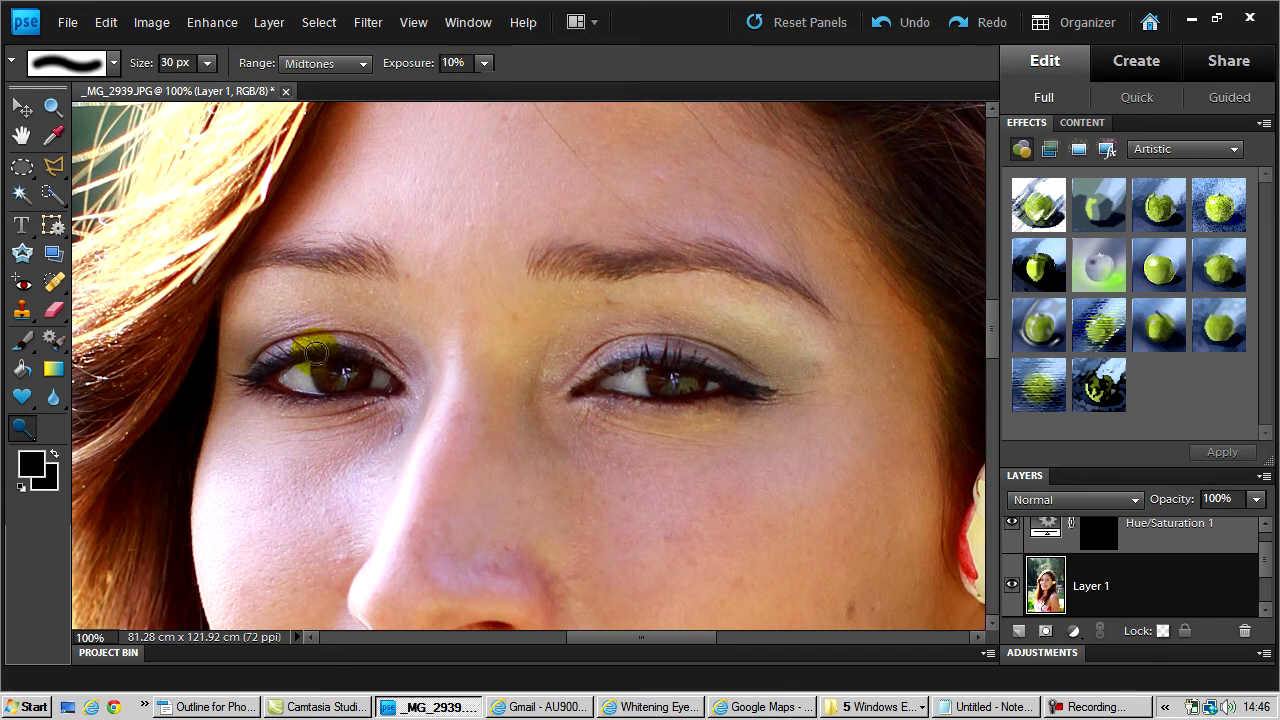
mouse_move(322, 370)
left_mouse_down()
mouse_move(353, 376)
mouse_move(336, 367)
left_mouse_up()
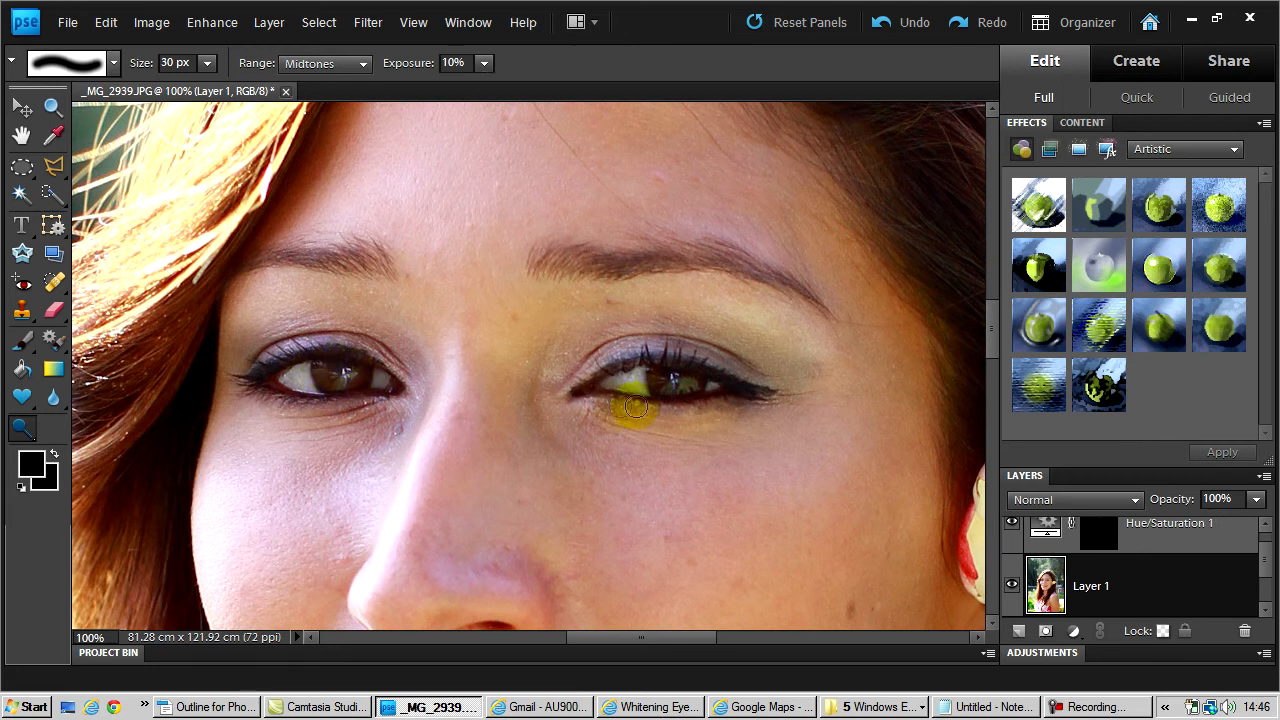
left_click_drag(657, 377, 687, 381)
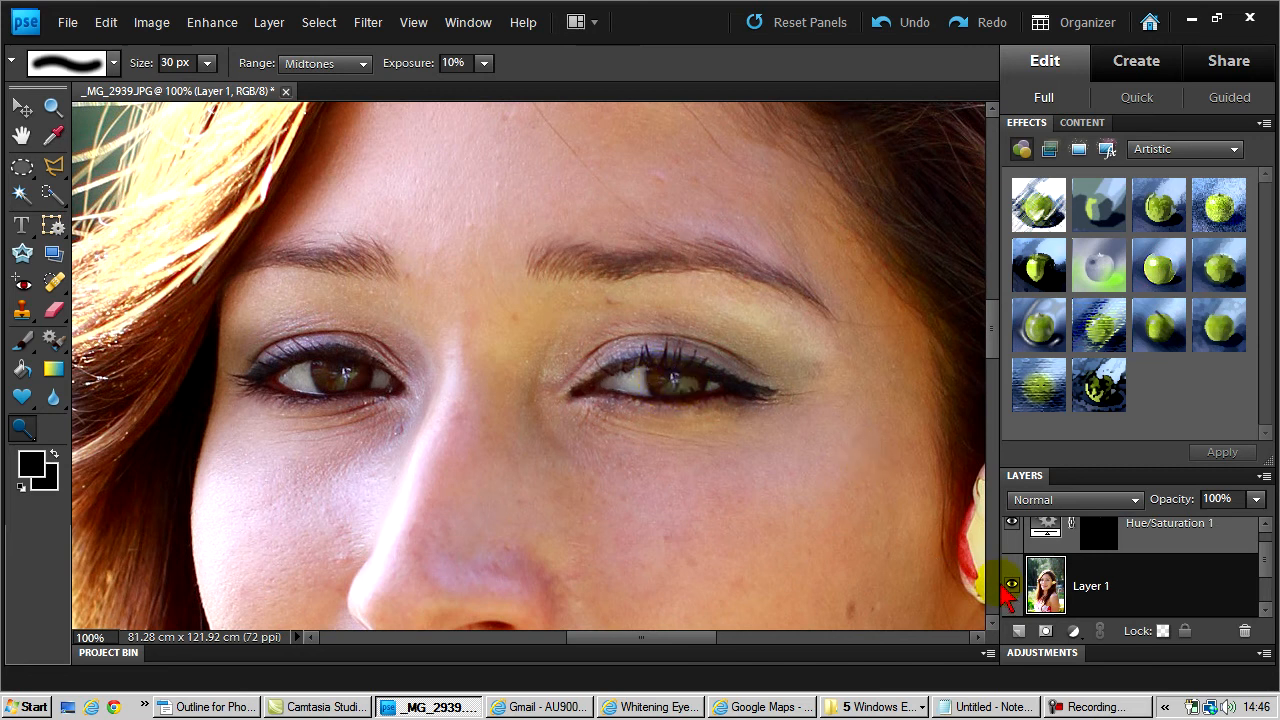
Compare the brightened irises with the original by switching Layer 1's visibility off and on
left_click(1012, 587)
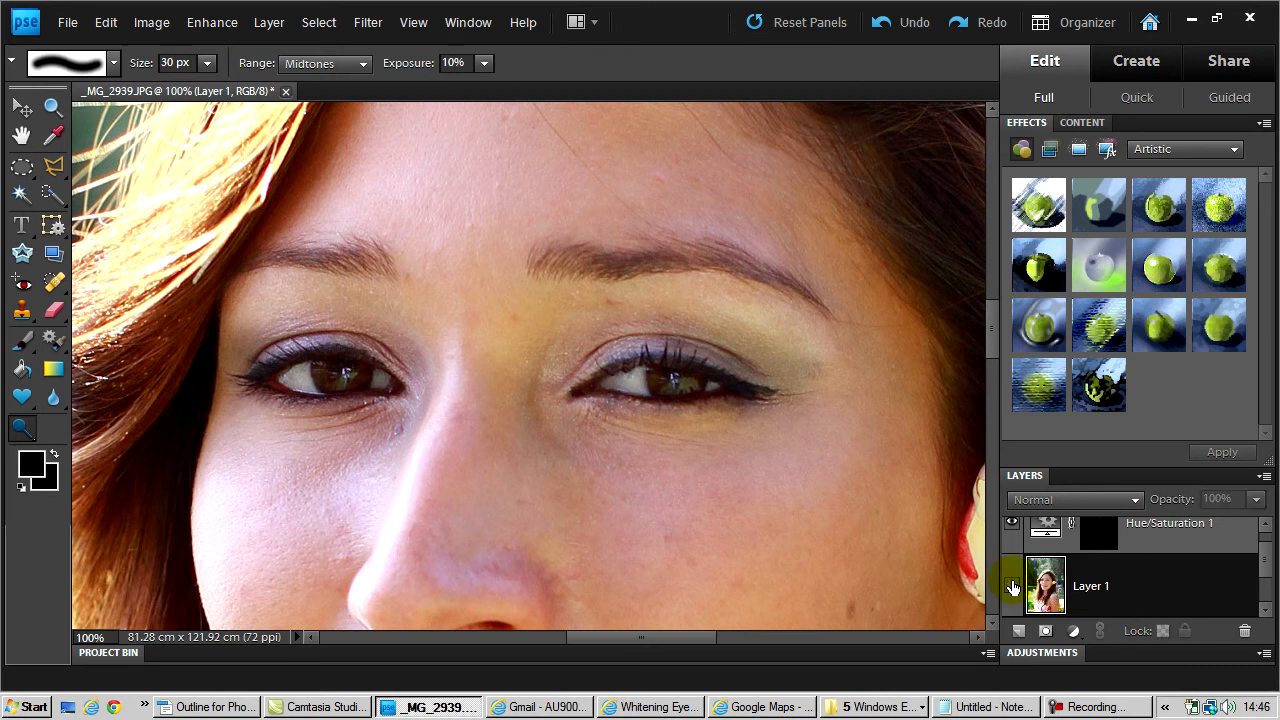
left_click(1012, 587)
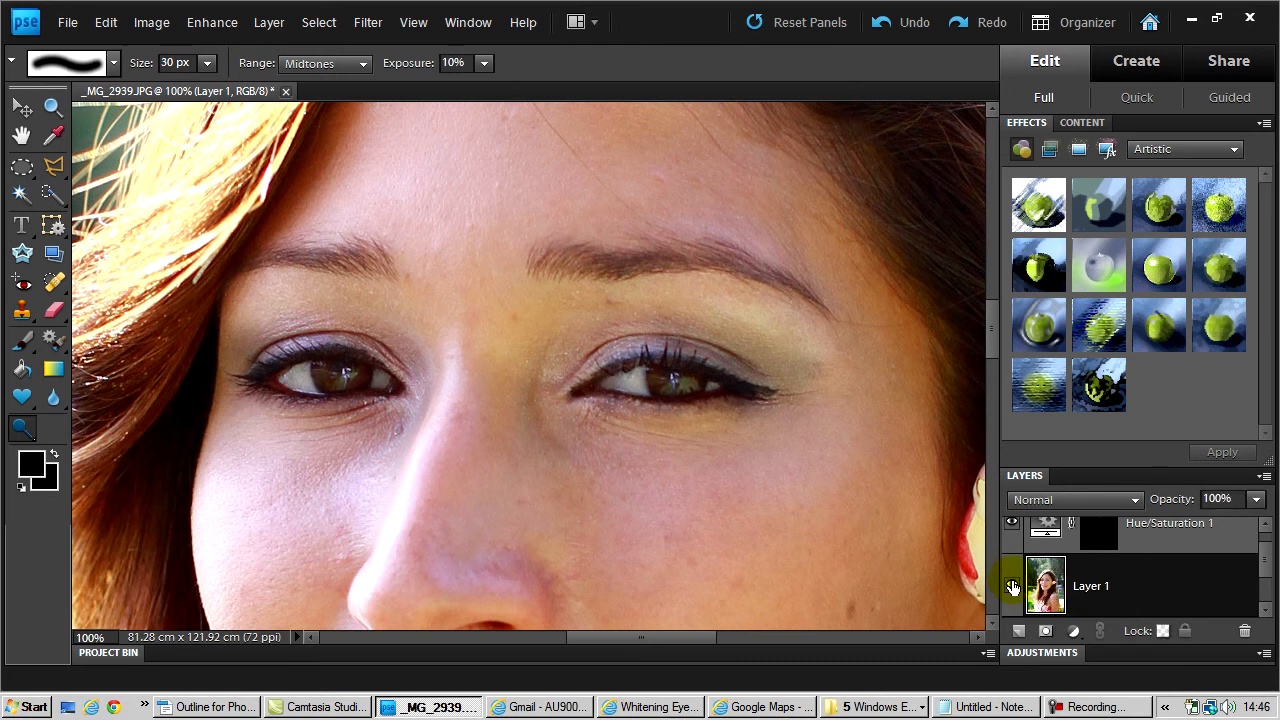
left_click(1012, 587)
left_click(1012, 587)
left_click(1012, 587)
left_click(1012, 587)
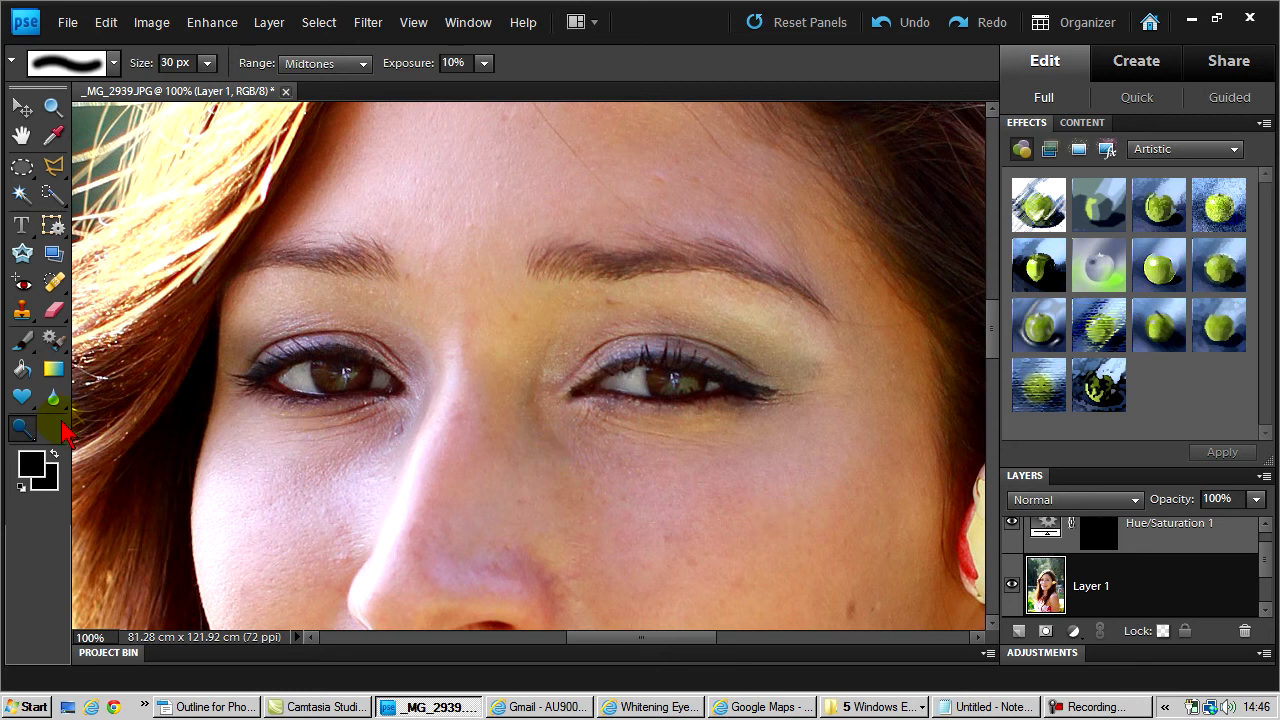
Darken both eyebrows on Layer 1 with a 40 px Burn tool set to Midtones and 20% exposure
left_click(22, 428)
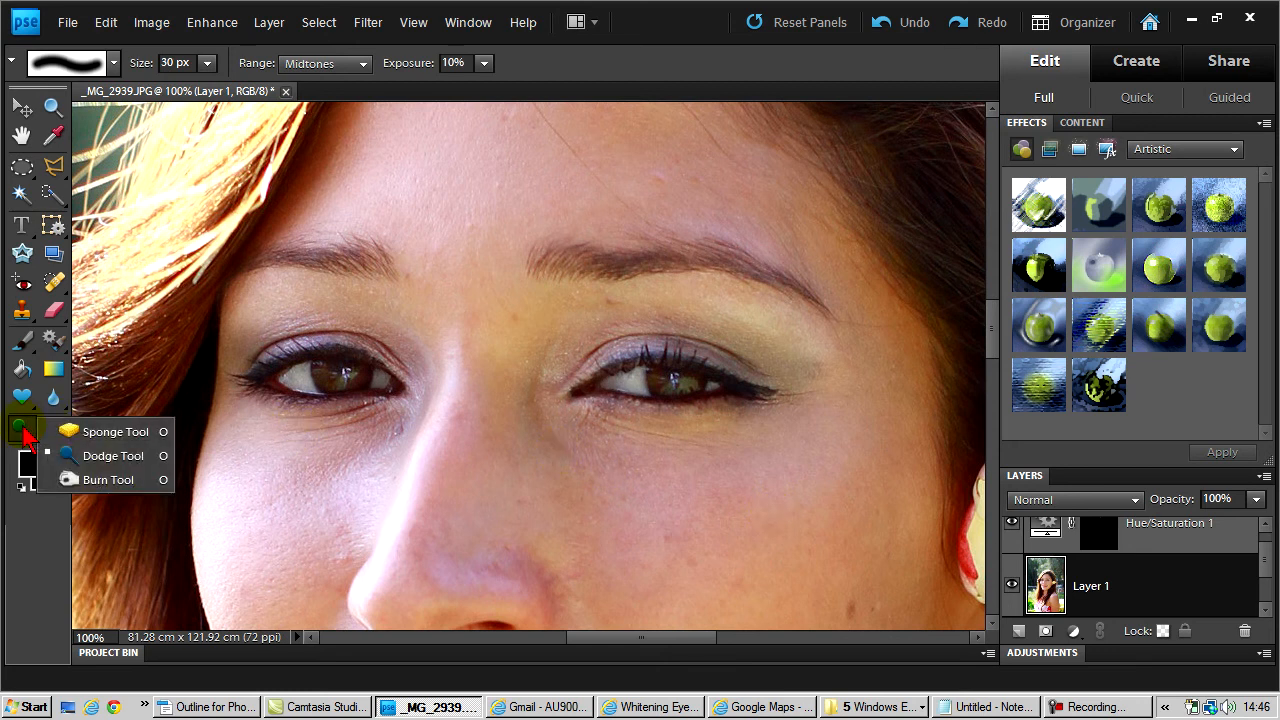
left_click(97, 480)
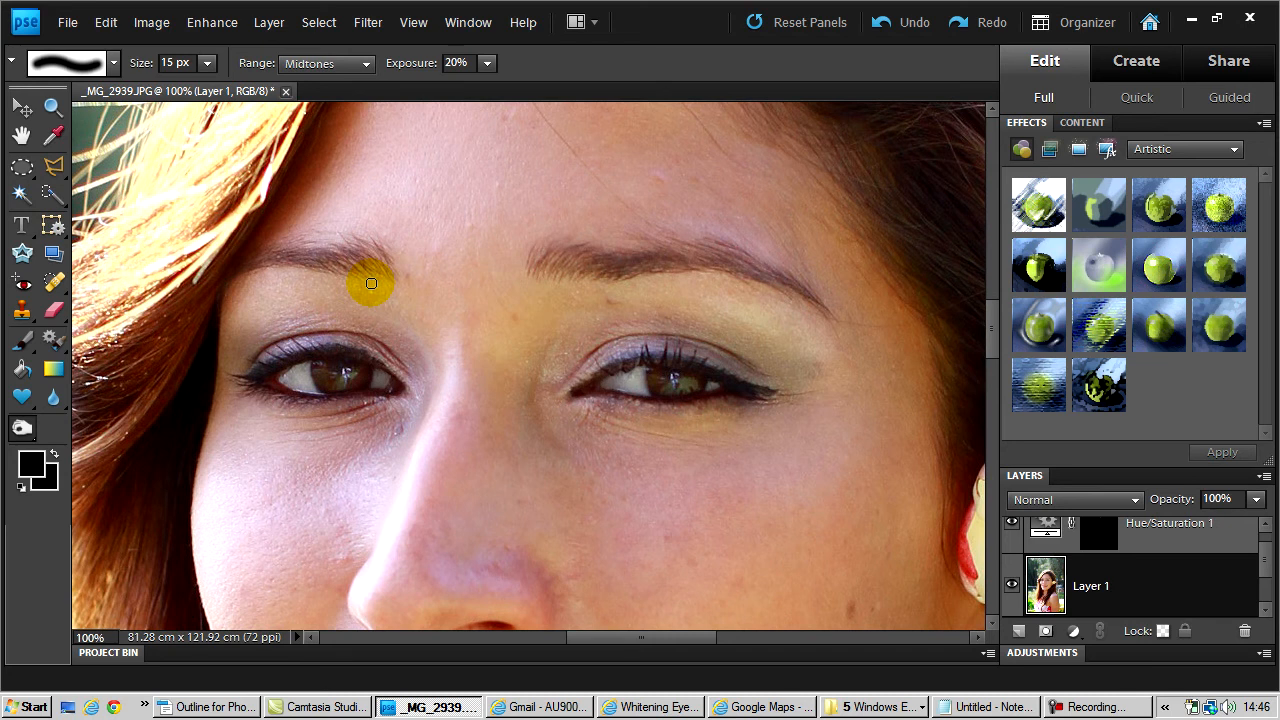
key("bracketright")
key("bracketright")
key("bracketright")
key("bracketright")
key("bracketright")
key("bracketright")
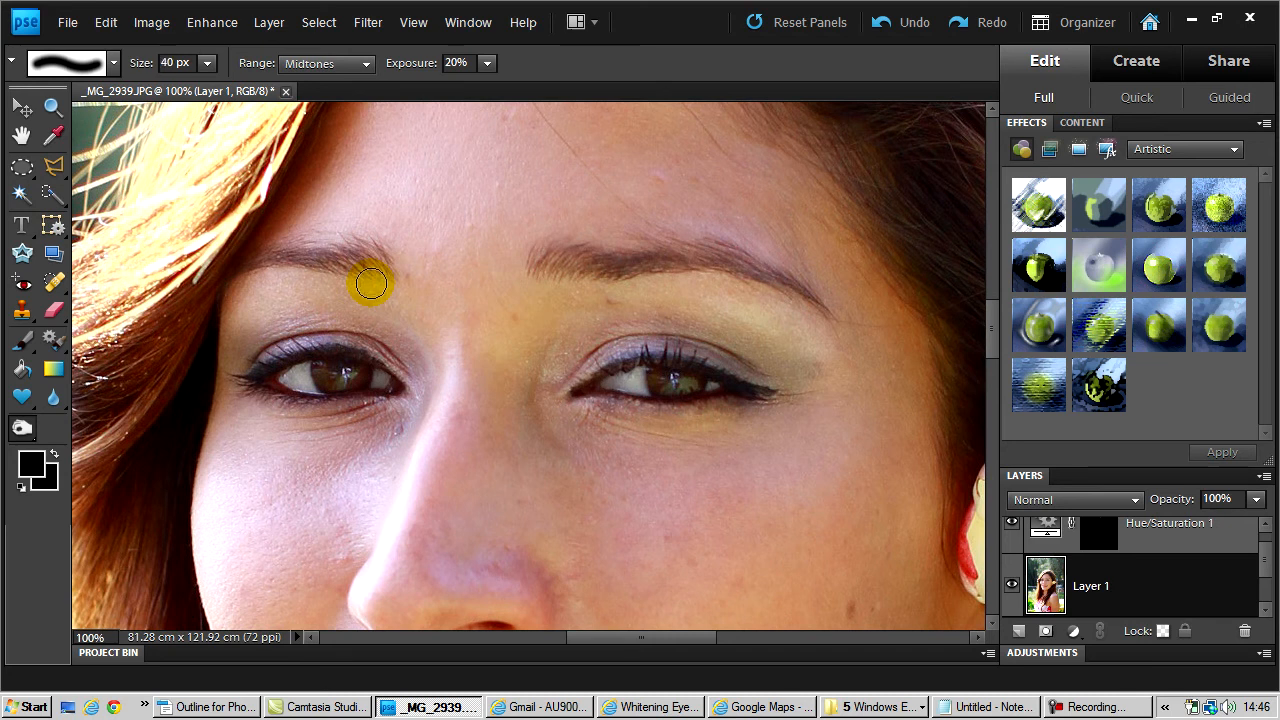
key("bracketleft")
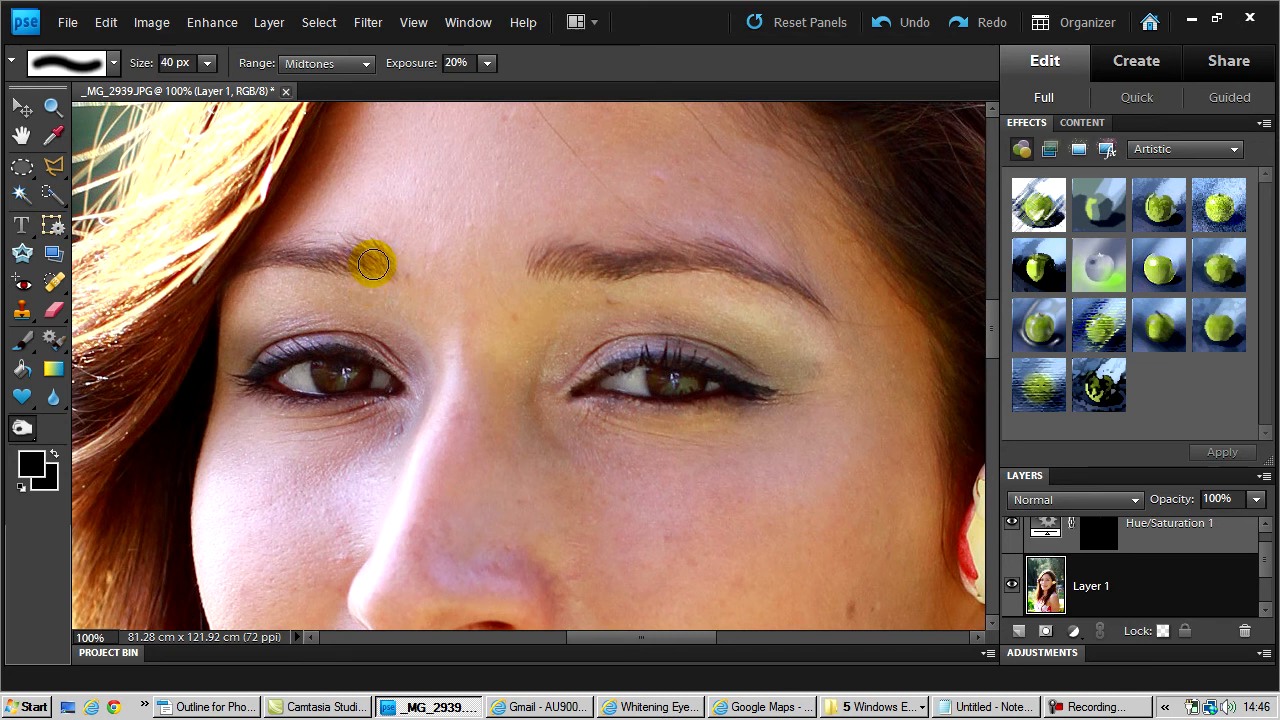
mouse_move(378, 262)
left_mouse_down()
mouse_move(357, 251)
mouse_move(271, 265)
mouse_move(349, 243)
mouse_move(366, 251)
mouse_move(284, 264)
left_mouse_up()
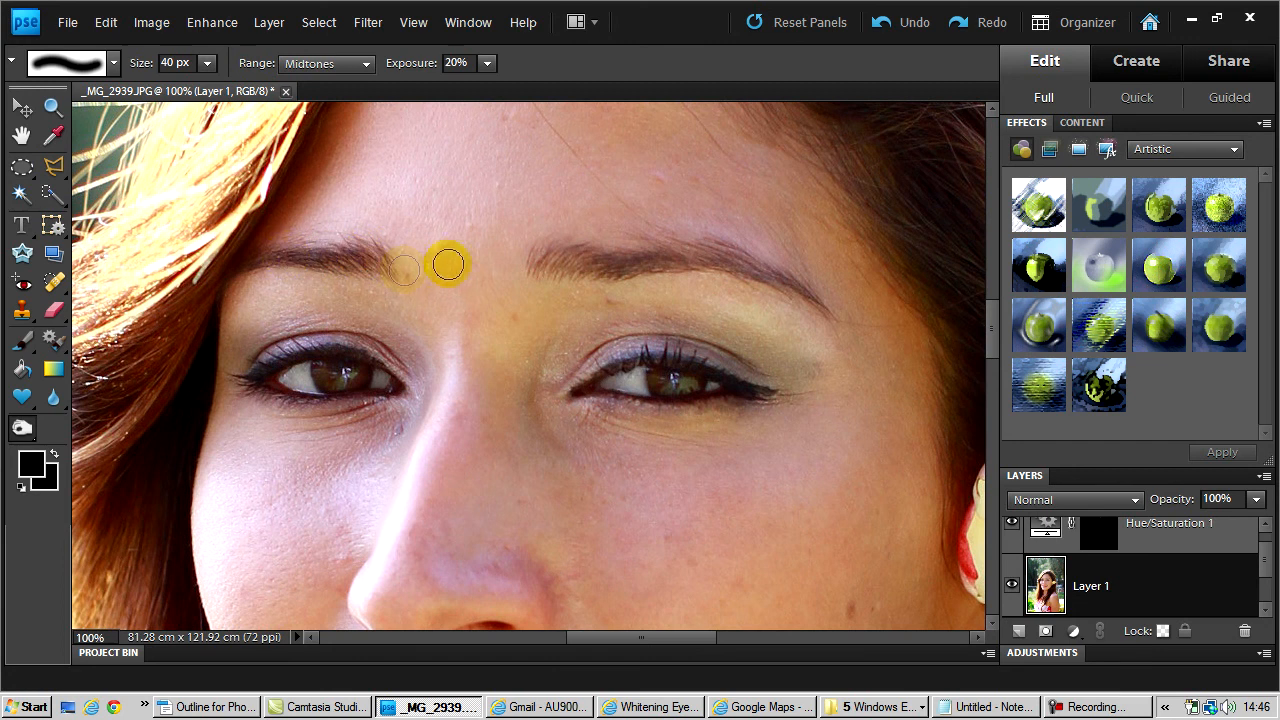
mouse_move(532, 263)
left_mouse_down()
mouse_move(723, 251)
mouse_move(681, 259)
mouse_move(759, 257)
mouse_move(829, 301)
mouse_move(738, 270)
mouse_move(557, 268)
left_mouse_up()
Reduce the Burn tool to 20 px and darken the lash lines around both eyes
key("bracketleft")
key("bracketleft")
key("bracketleft")
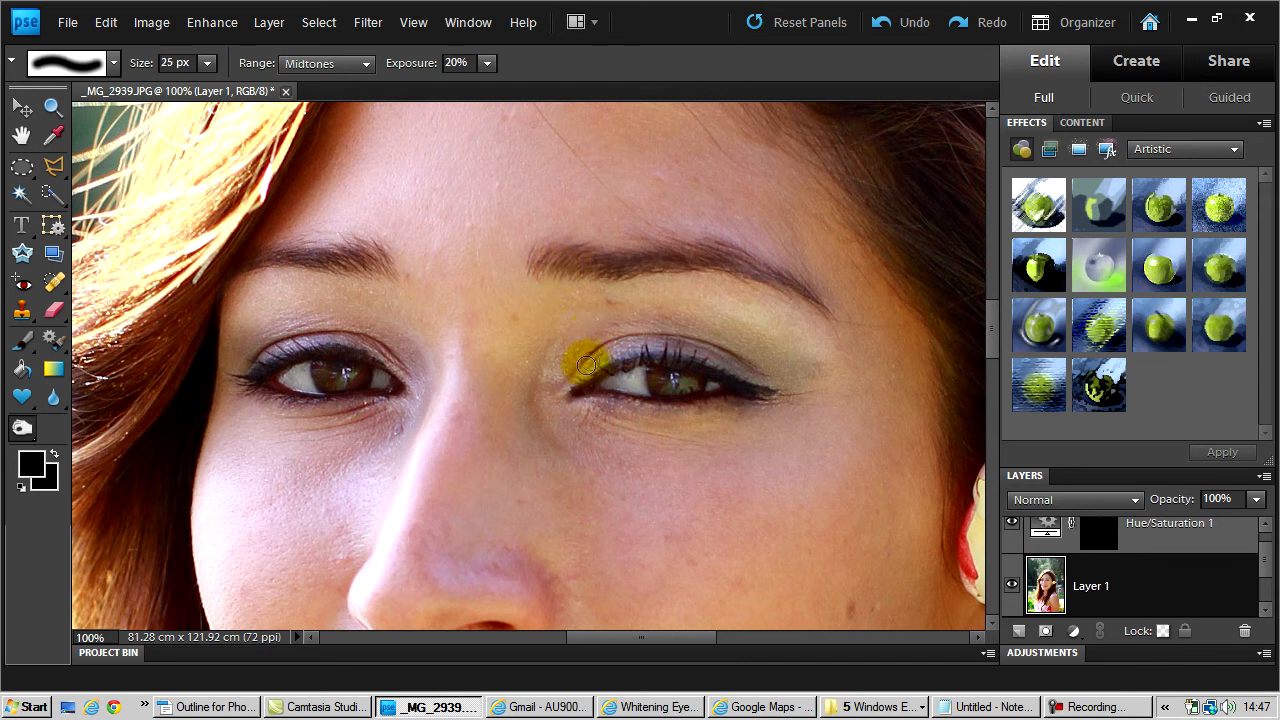
key("bracketleft")
mouse_move(577, 386)
left_mouse_down()
mouse_move(608, 364)
mouse_move(655, 355)
mouse_move(742, 382)
mouse_move(685, 404)
mouse_move(582, 389)
left_mouse_up()
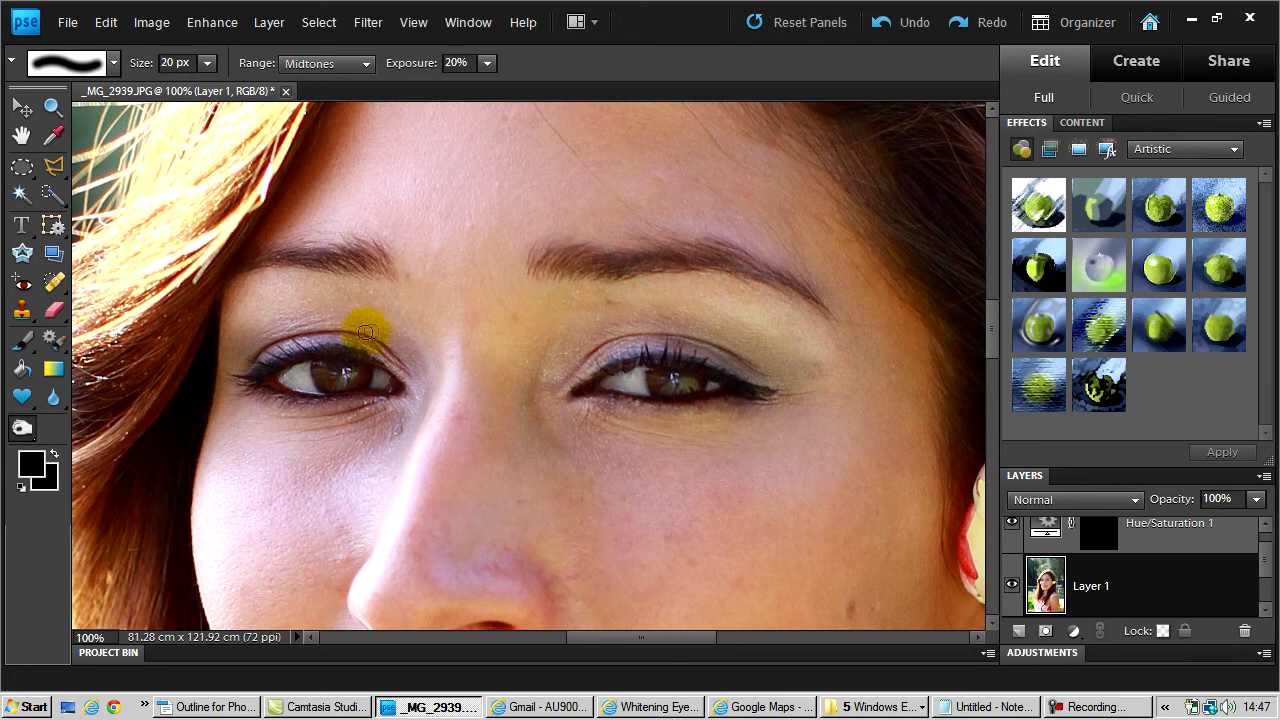
mouse_move(252, 374)
left_mouse_down()
mouse_move(294, 349)
mouse_move(382, 370)
left_mouse_up()
mouse_move(250, 381)
left_mouse_down()
mouse_move(308, 402)
mouse_move(383, 398)
left_mouse_up()
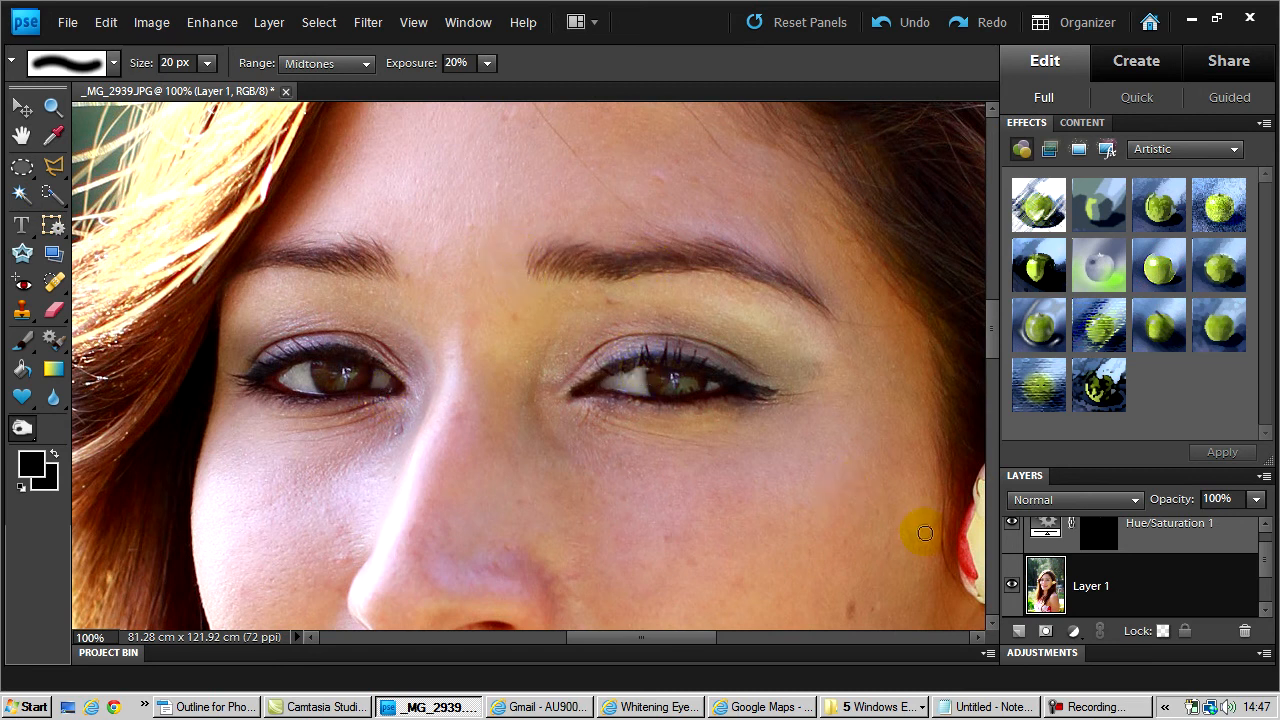
Compare the retouched eyes and eyebrows with the original, both close up and at 33.33% zoom, by toggling Layer 1
left_click(1012, 588)
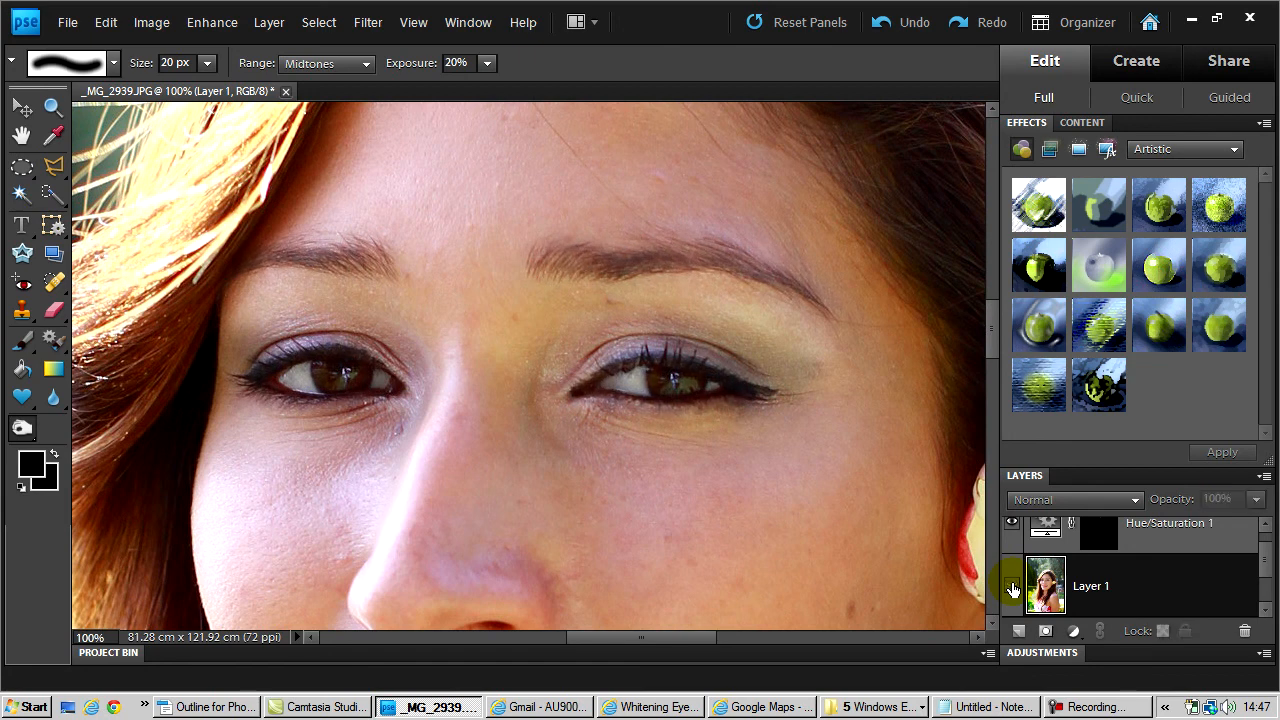
left_click(1012, 588)
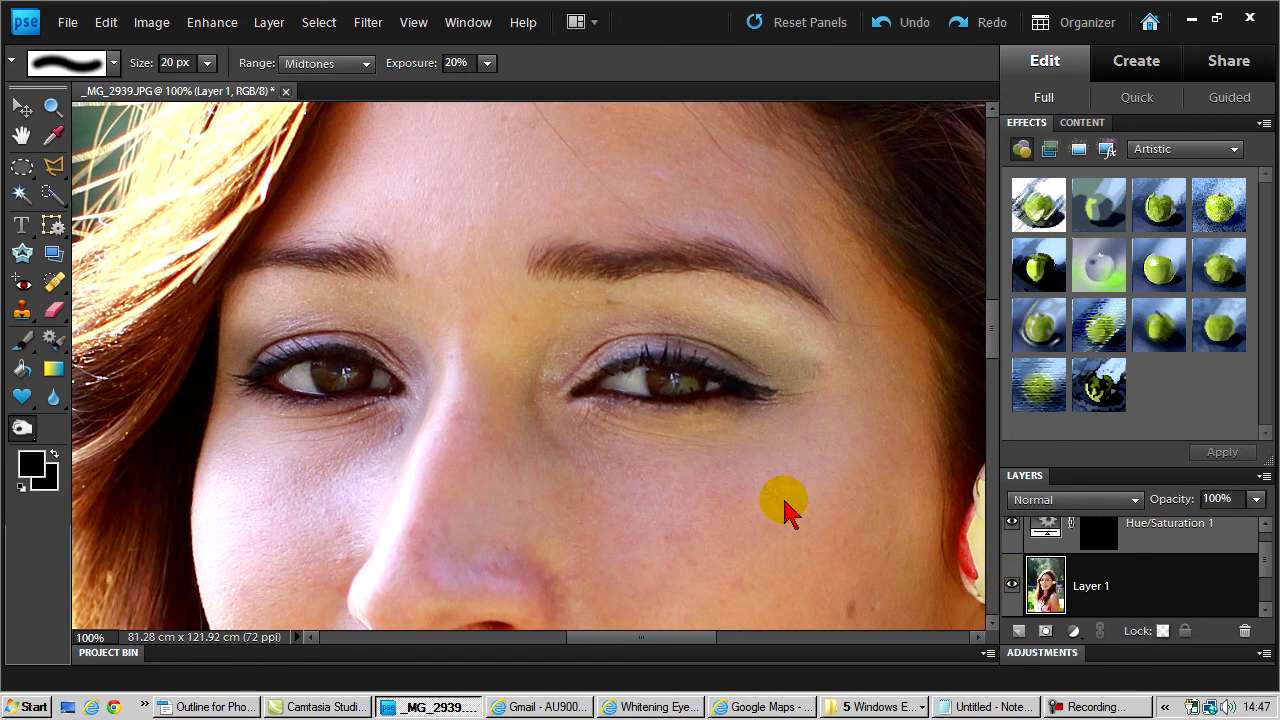
key("ctrl+minus")
key("ctrl+minus")
key("ctrl+minus")
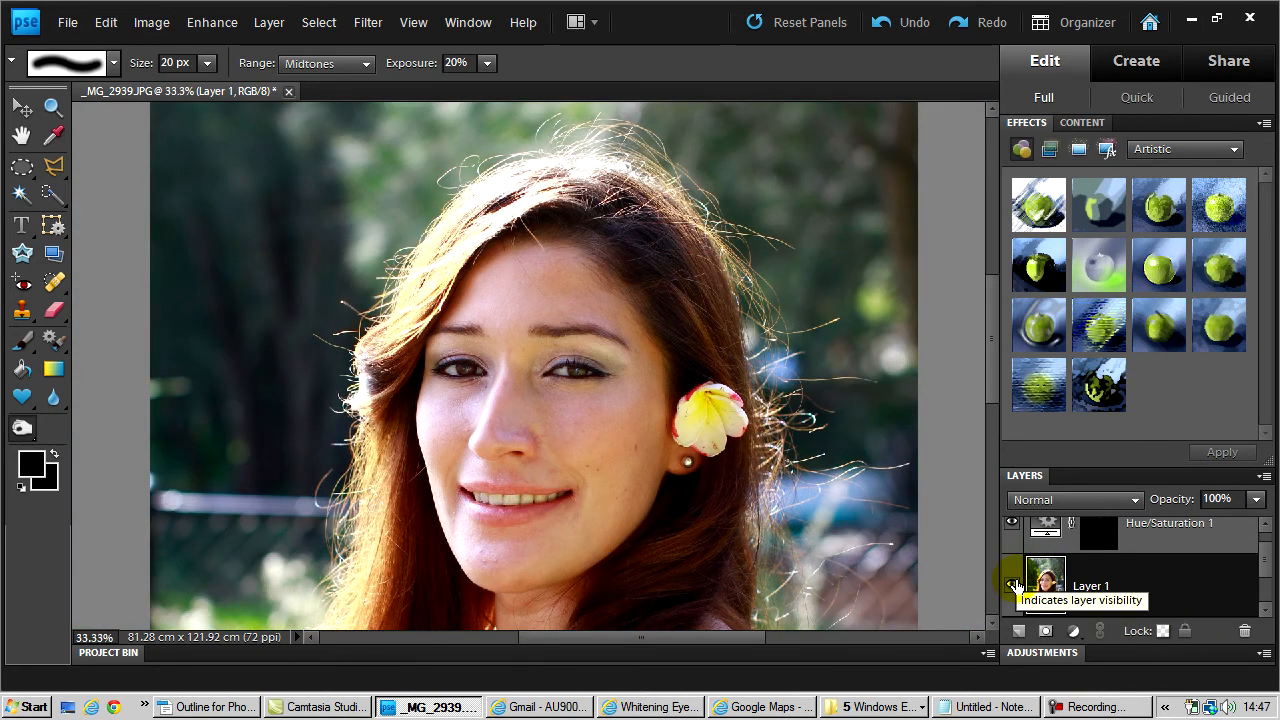
left_click(1014, 586)
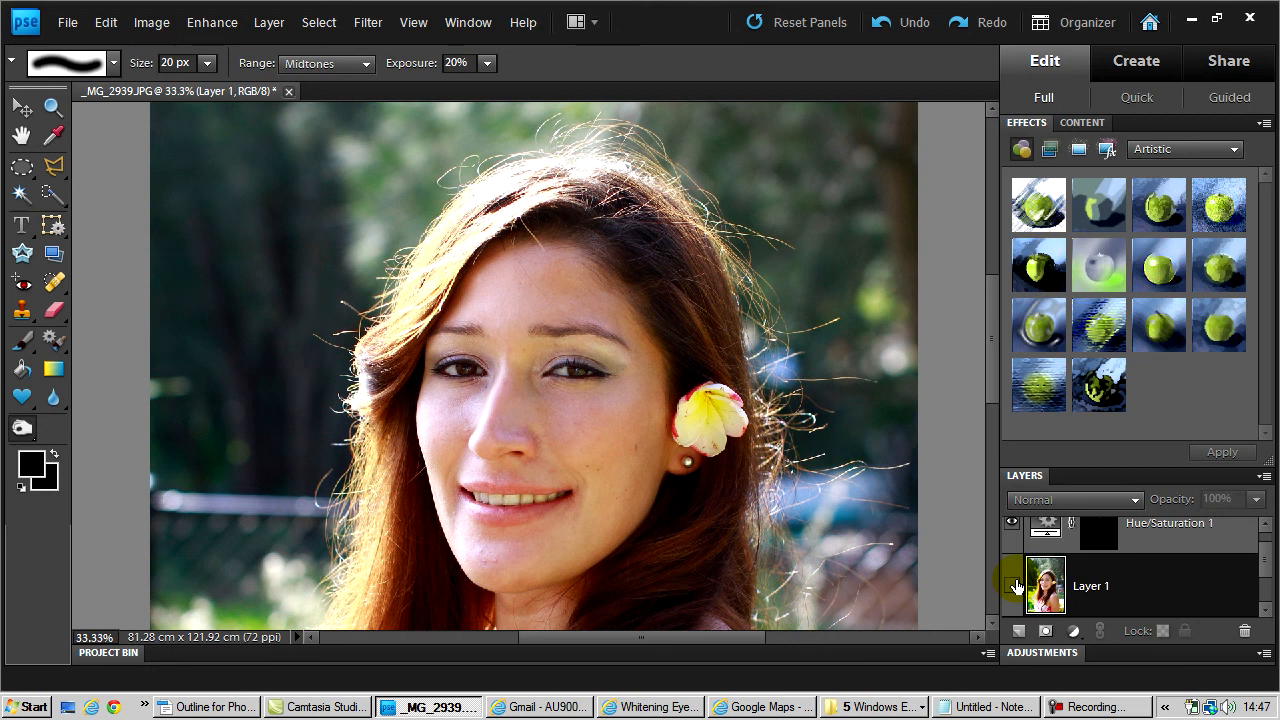
left_click(1014, 586)
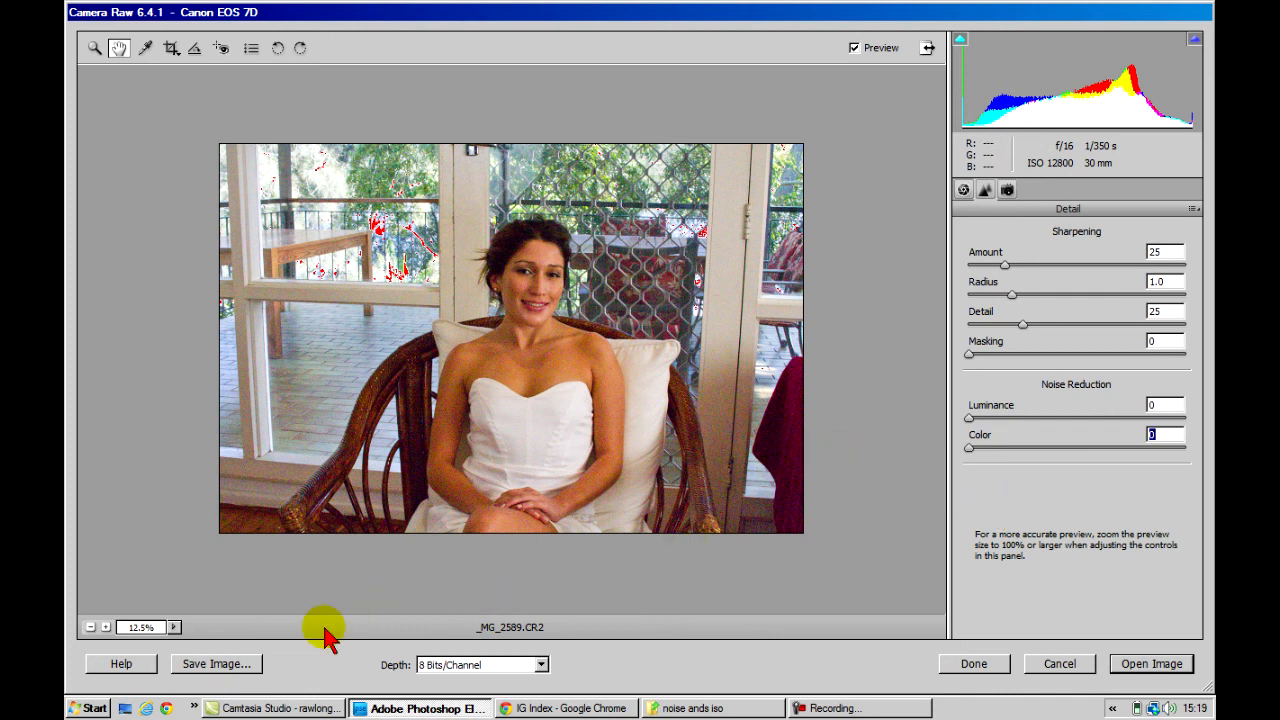
Set Luminance noise reduction to 67 while viewing the woman's face in _MG_2589.CR2 at 100%
left_click(172, 627)
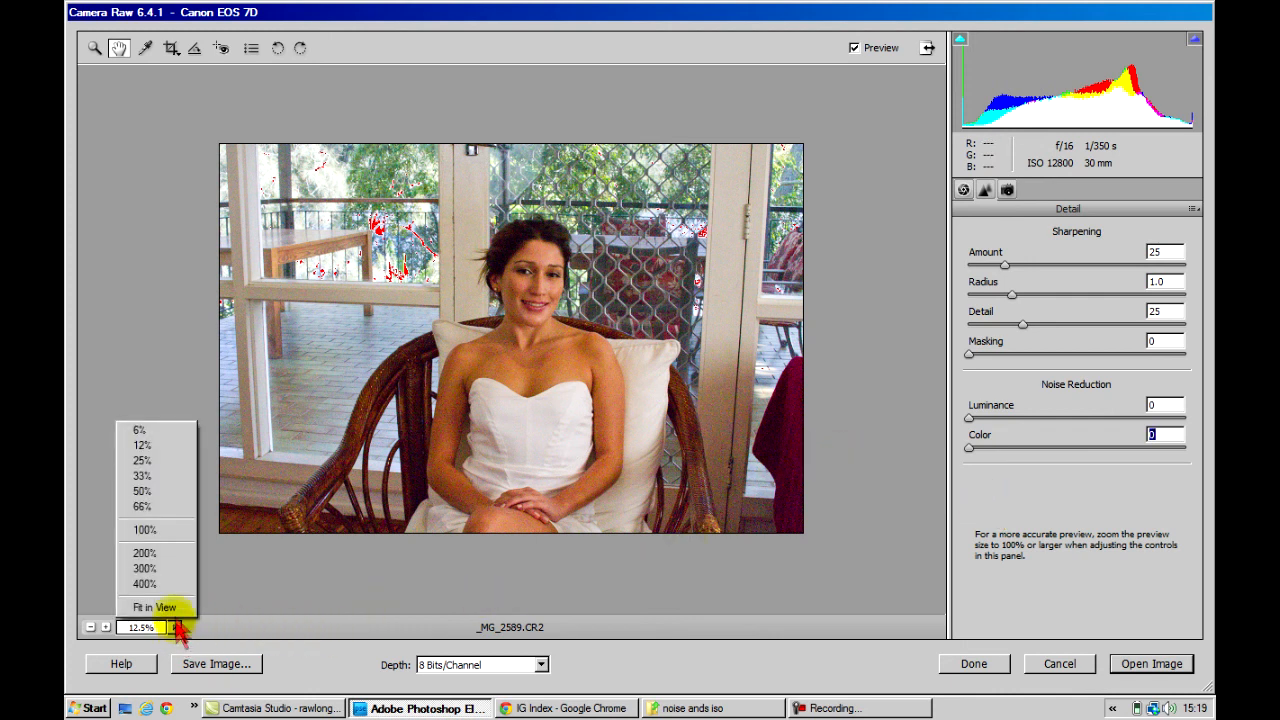
left_click(168, 529)
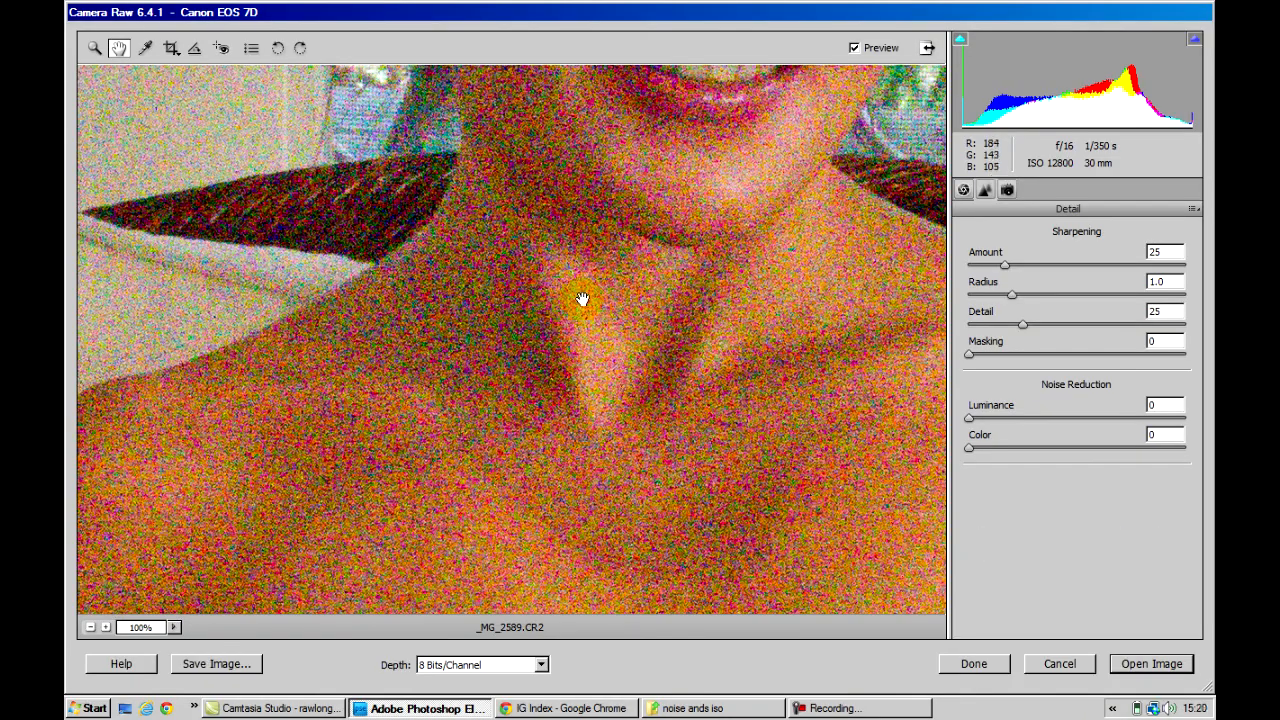
left_click_drag(629, 236, 597, 397)
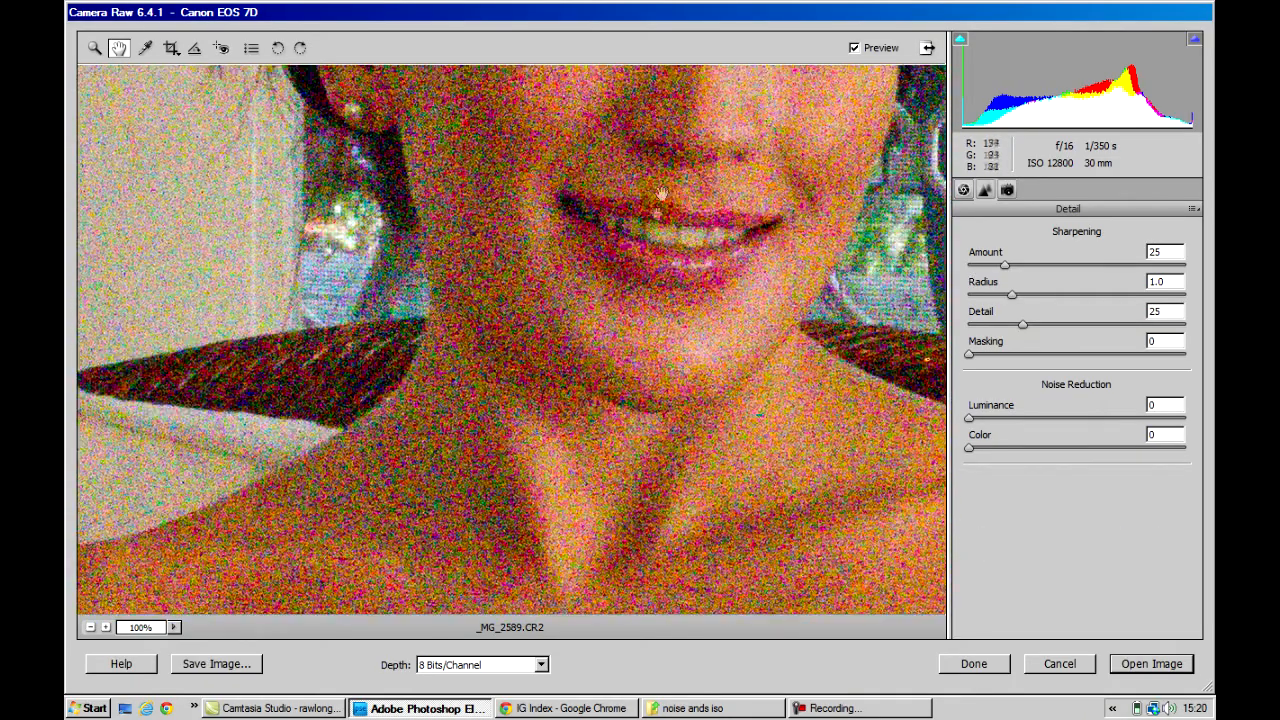
left_click_drag(661, 195, 574, 464)
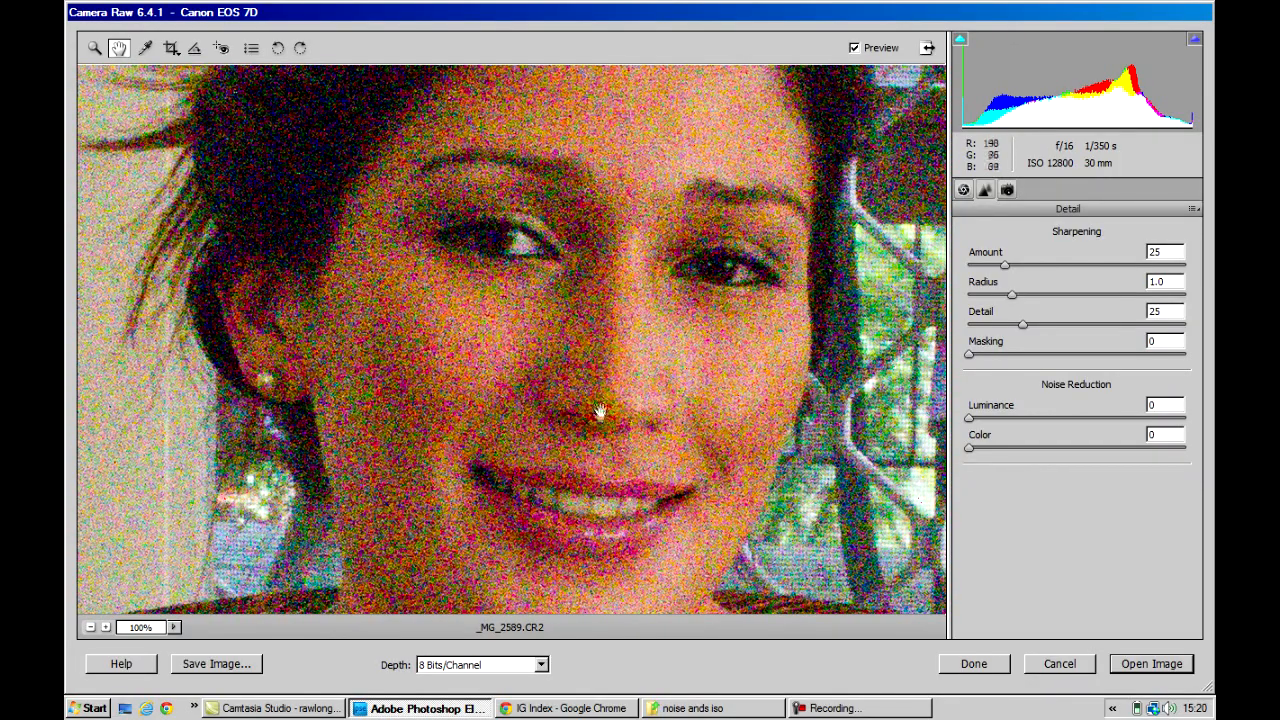
left_click_drag(616, 310, 606, 334)
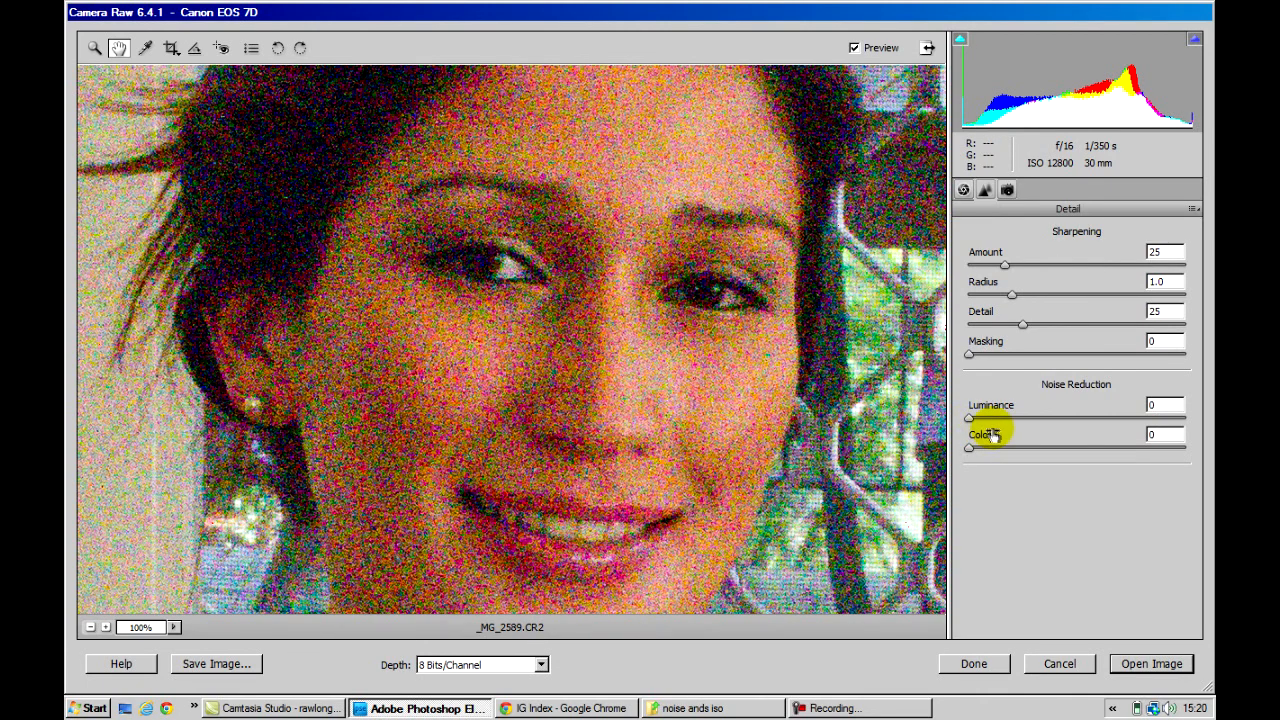
left_click_drag(969, 419, 1116, 421)
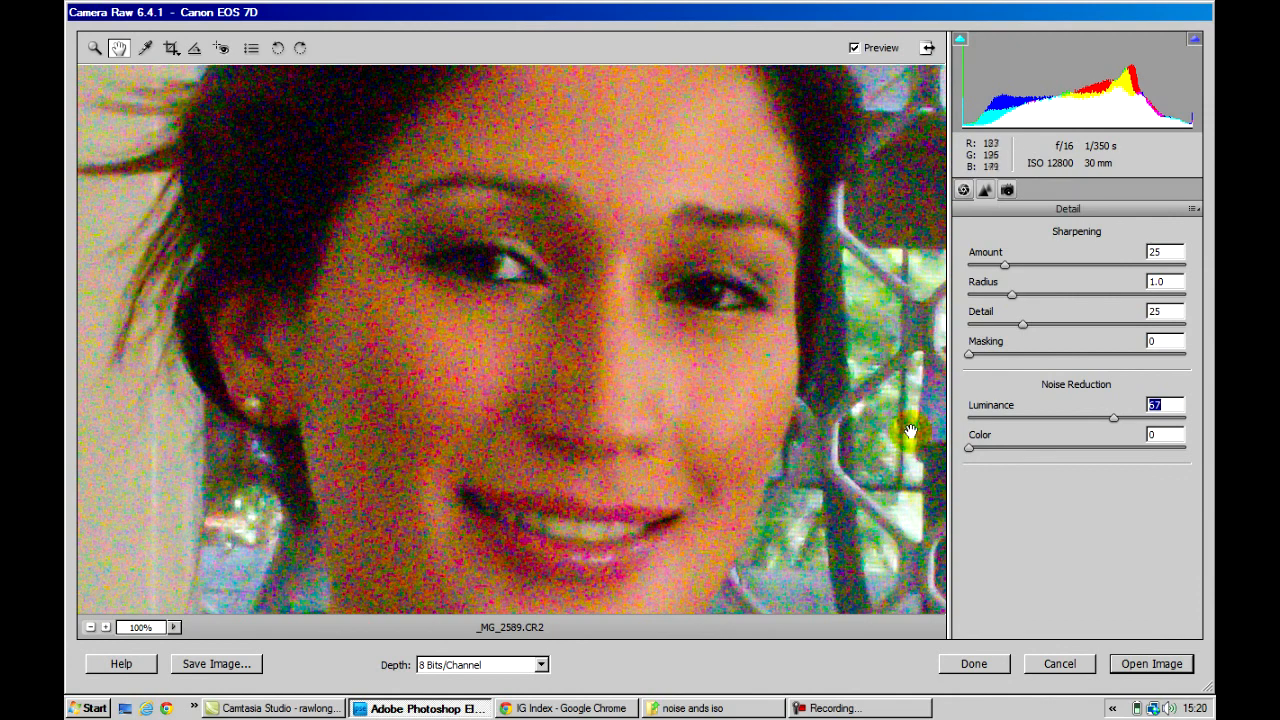
Raise Color noise reduction in stages to 52 to remove the coloured speckles from the face
left_click_drag(970, 449, 1010, 450)
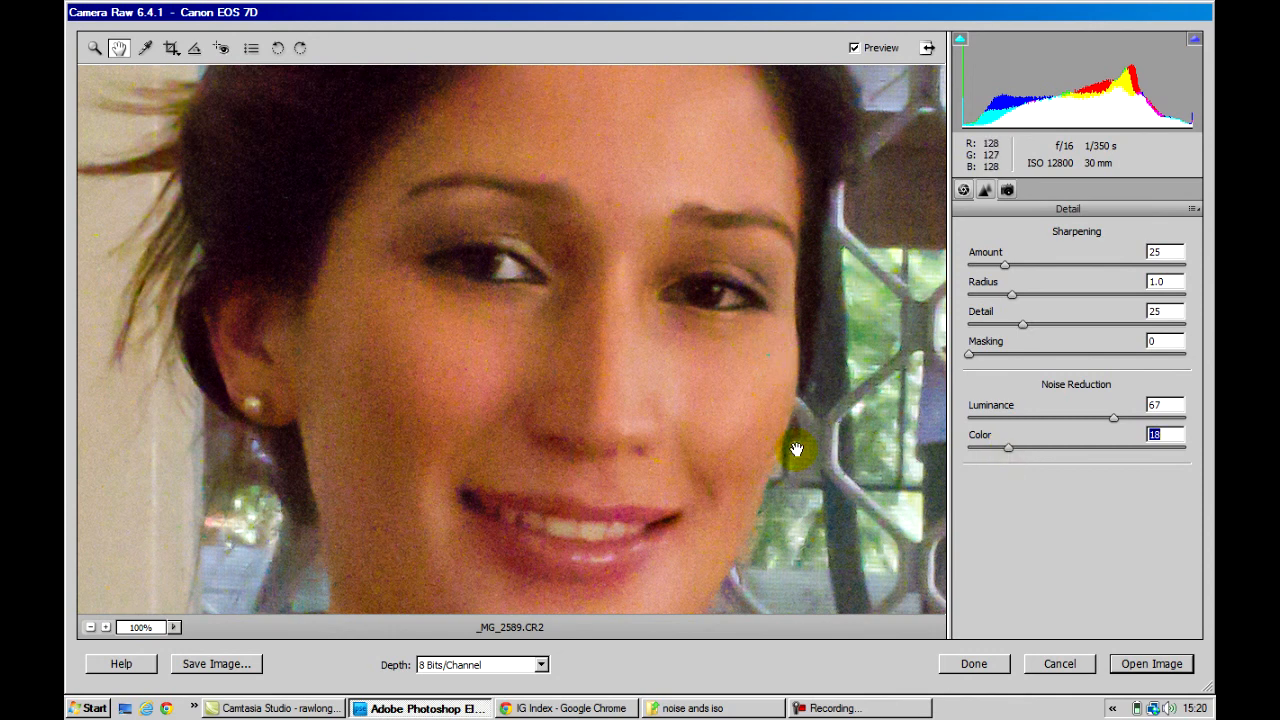
left_click_drag(1008, 450, 1075, 451)
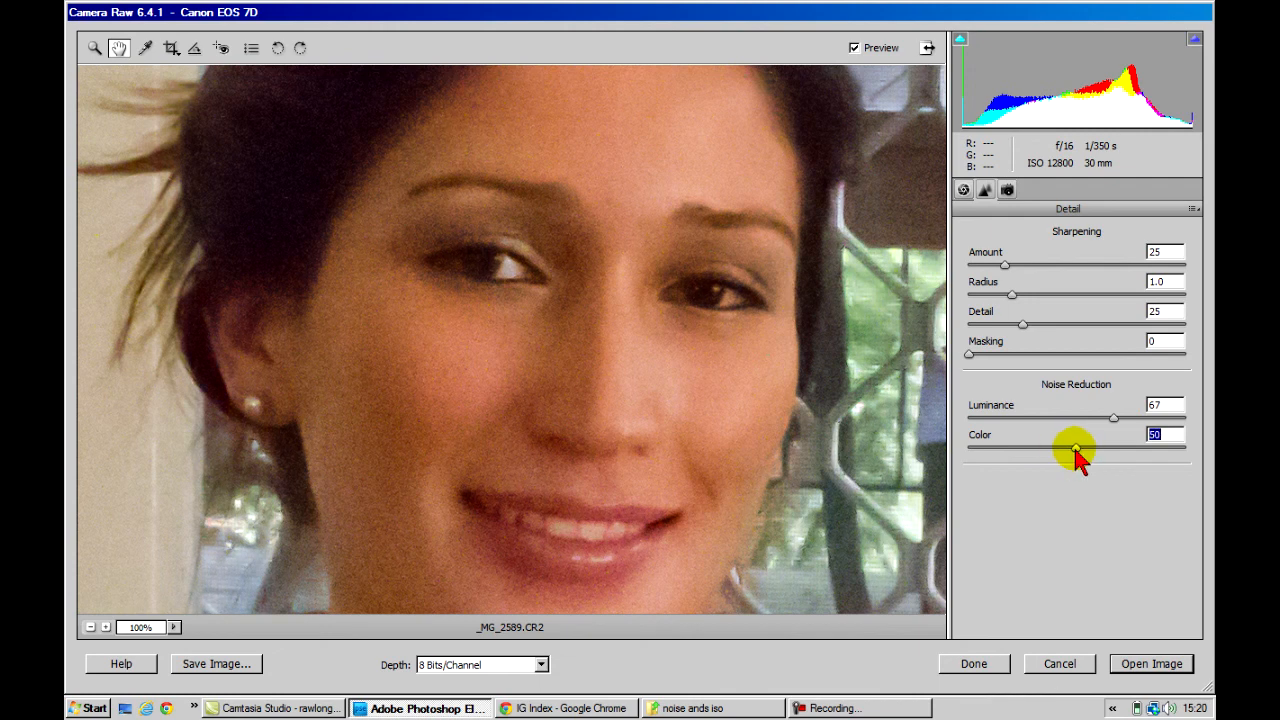
left_click_drag(1075, 451, 1081, 451)
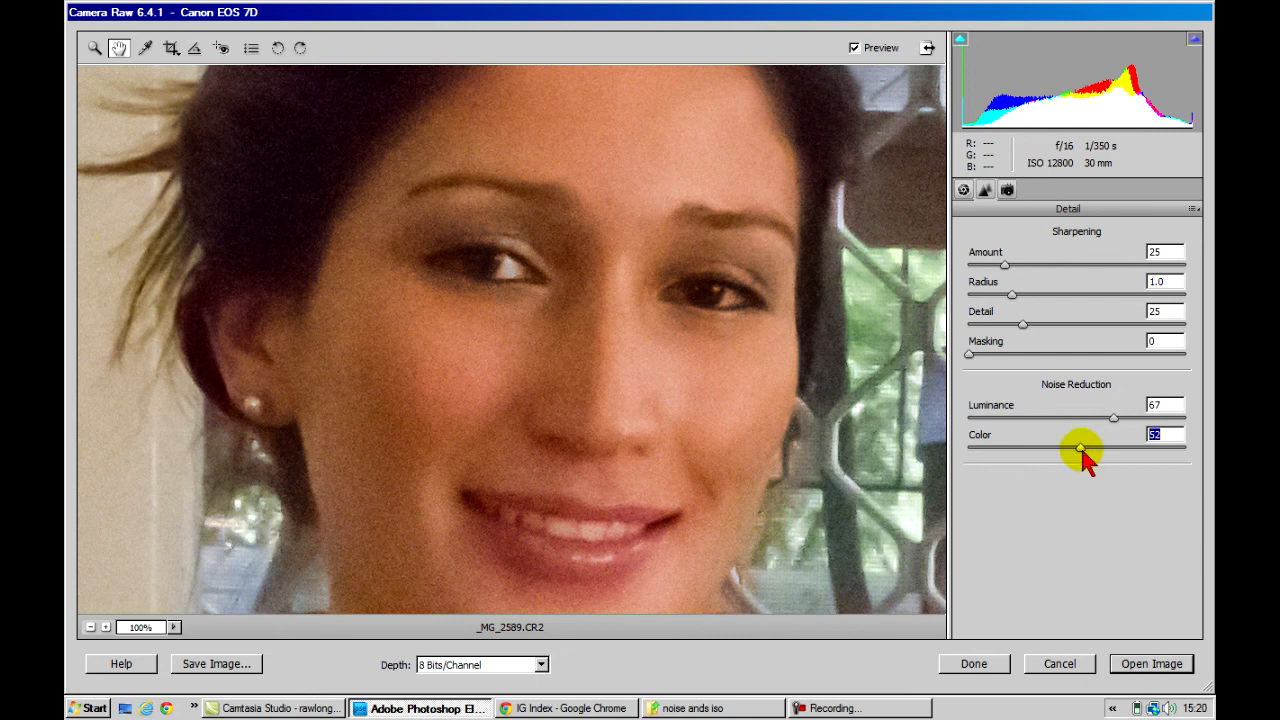
Reset both Luminance and Color noise reduction to 0 with the whole photo in view at 12%
left_click(173, 628)
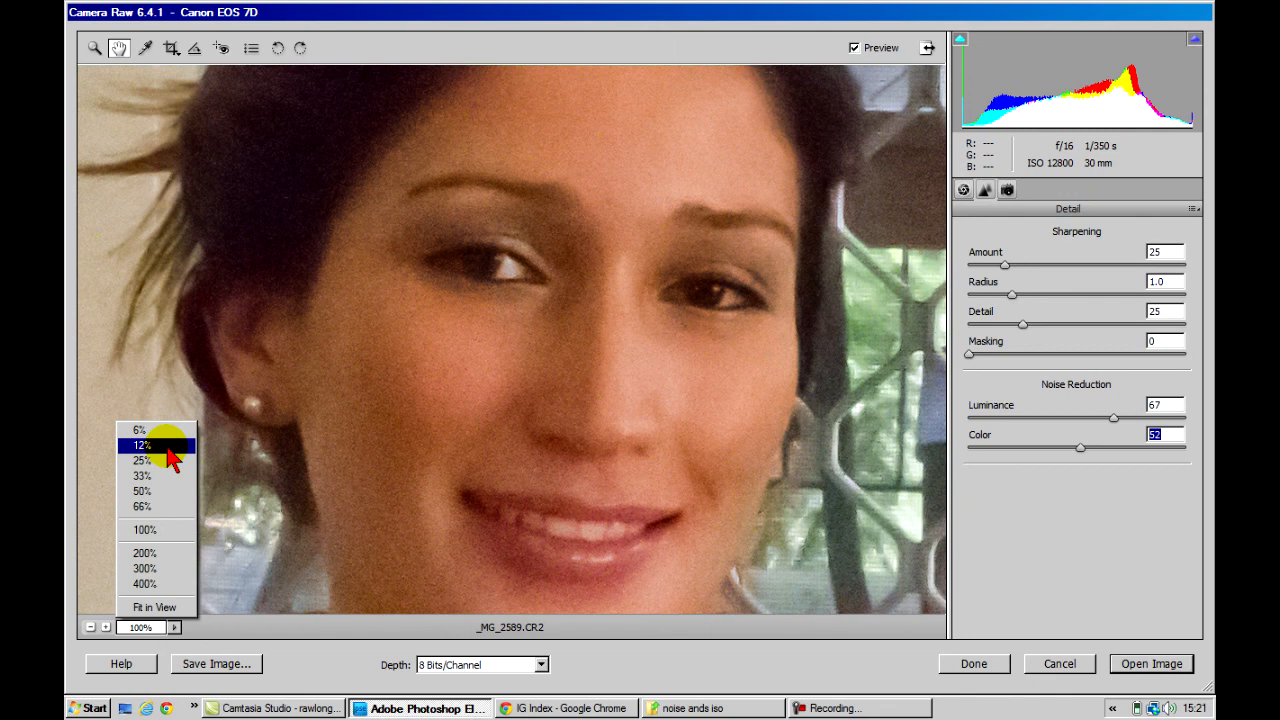
left_click(167, 447)
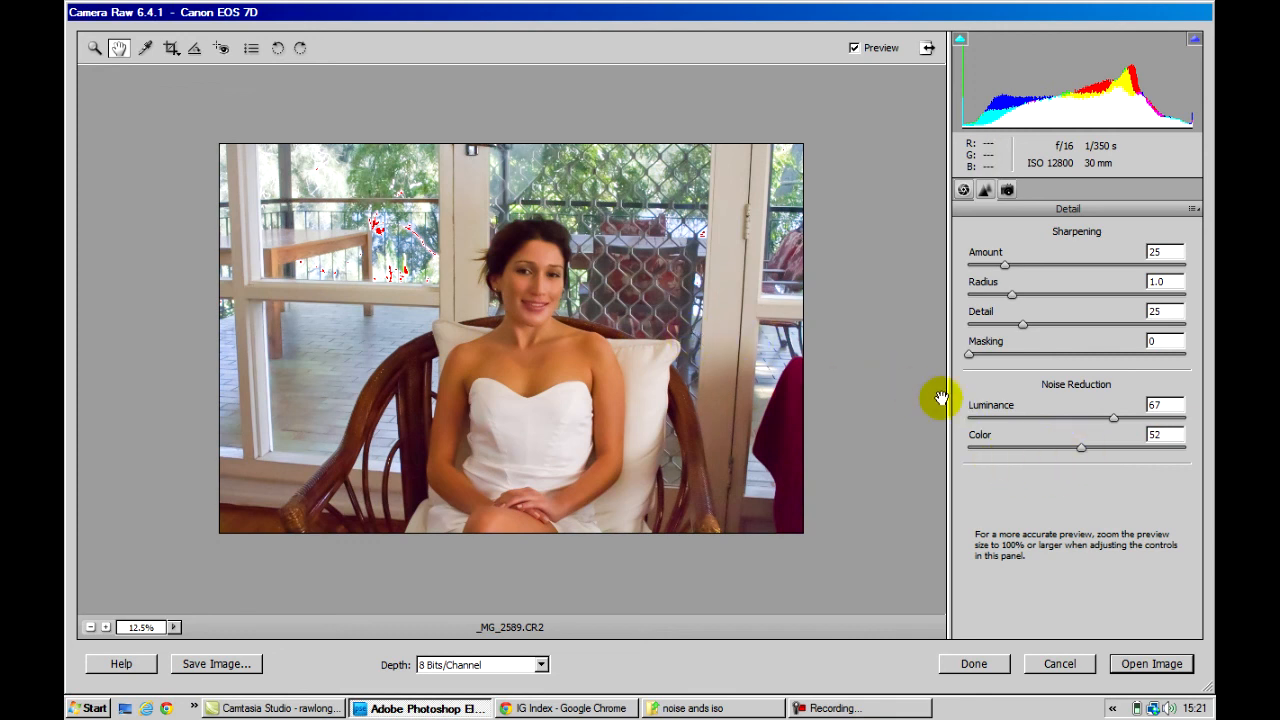
left_click_drag(1115, 419, 971, 420)
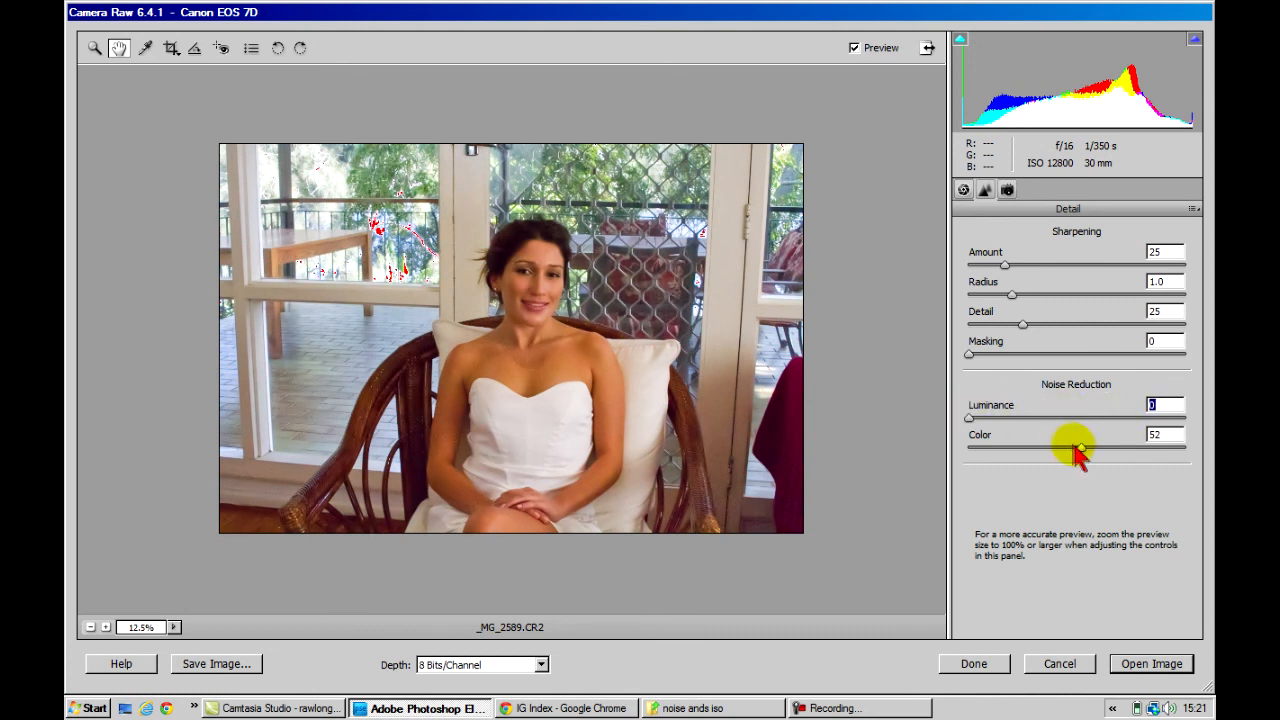
left_click_drag(1079, 451, 955, 452)
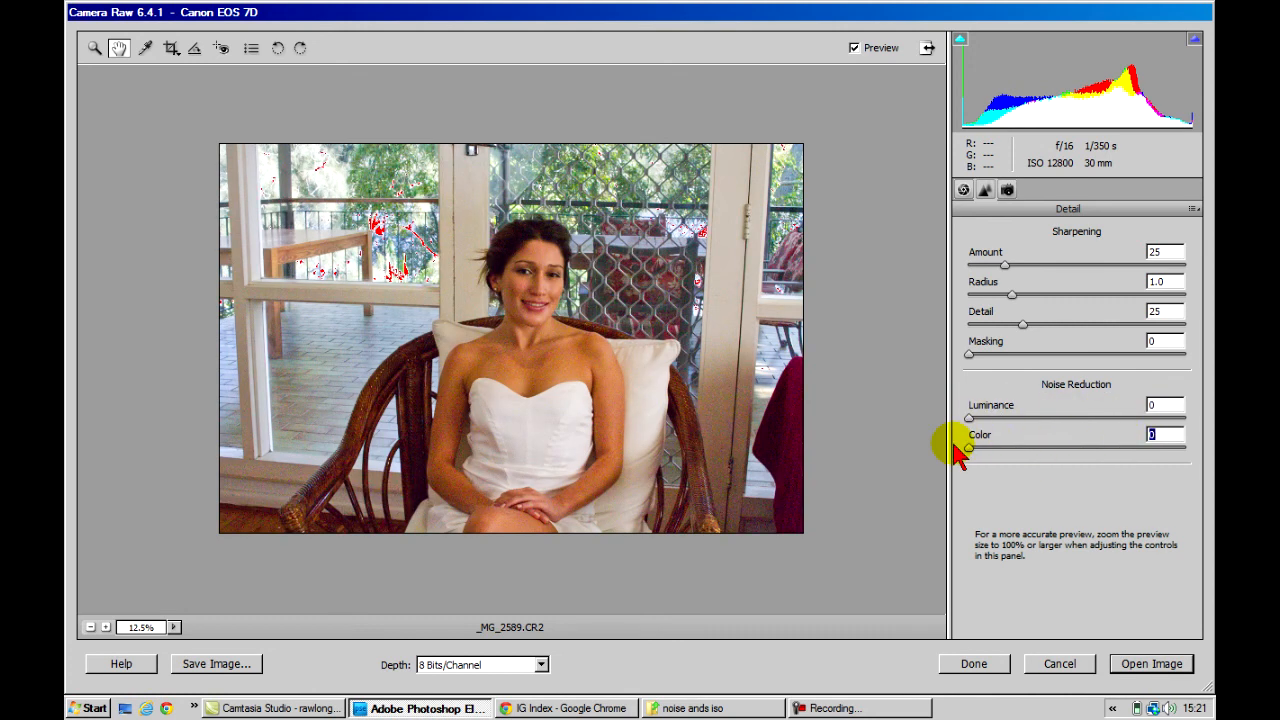
Reapply noise reduction with the face shown at 100%, setting Luminance to 67 and Color to just under half its range
left_click(176, 628)
left_click(172, 528)
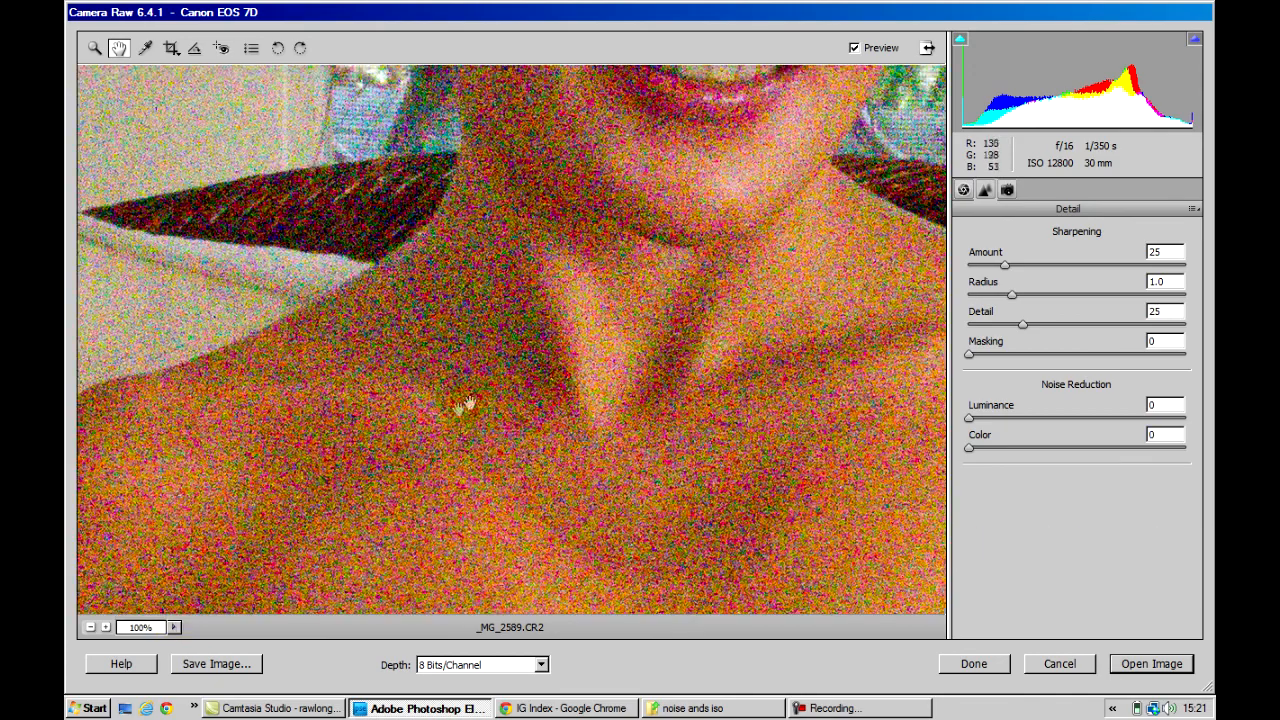
left_click_drag(614, 209, 521, 568)
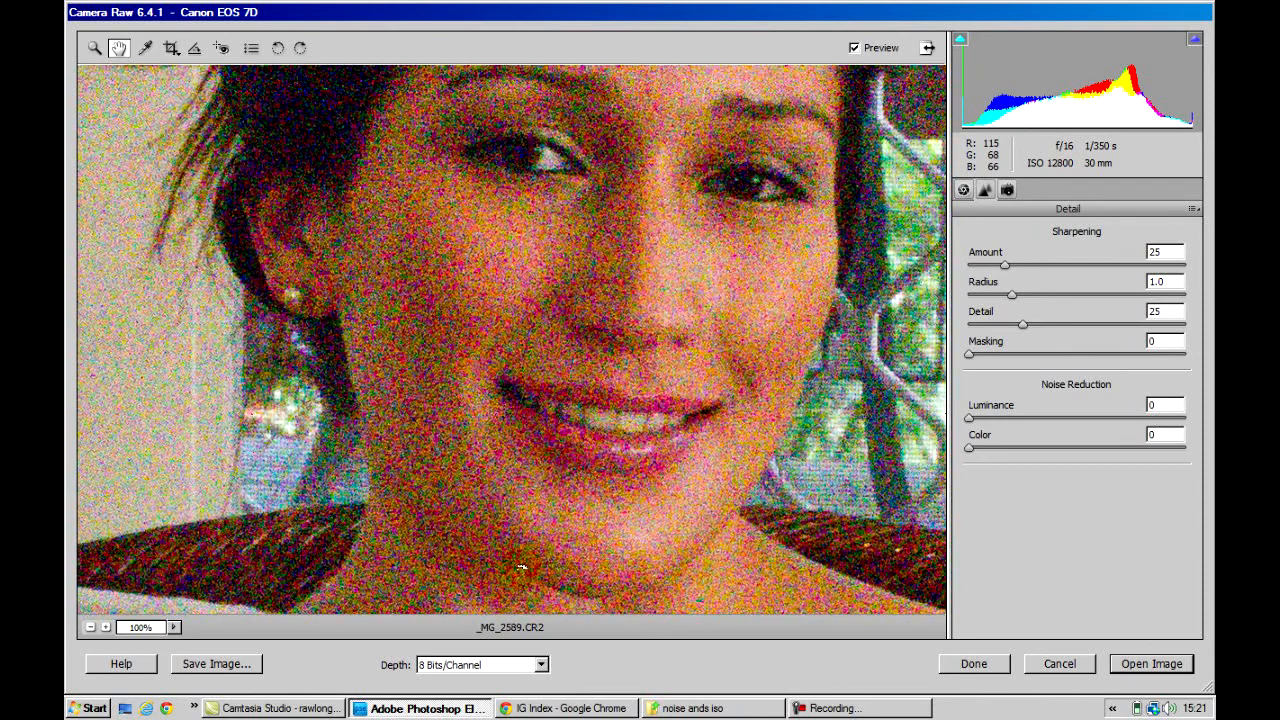
left_click_drag(970, 417, 1115, 450)
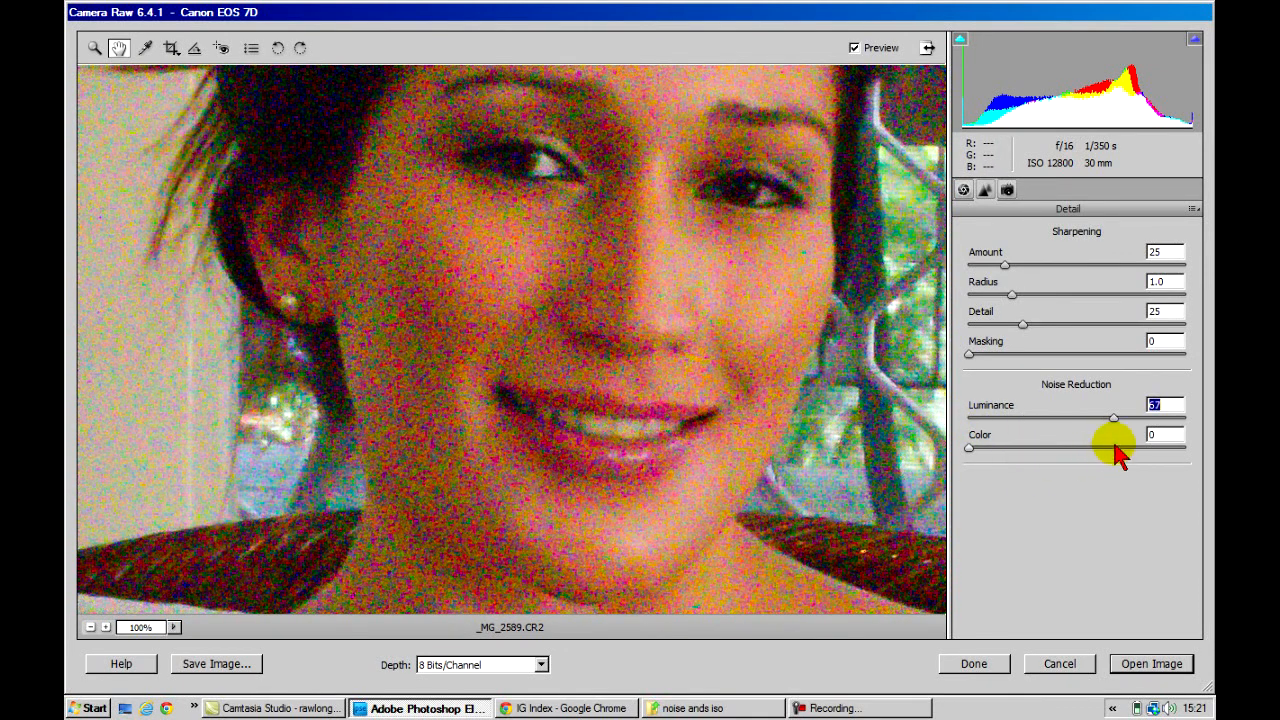
left_click_drag(969, 449, 1027, 455)
left_click_drag(1027, 455, 1072, 449)
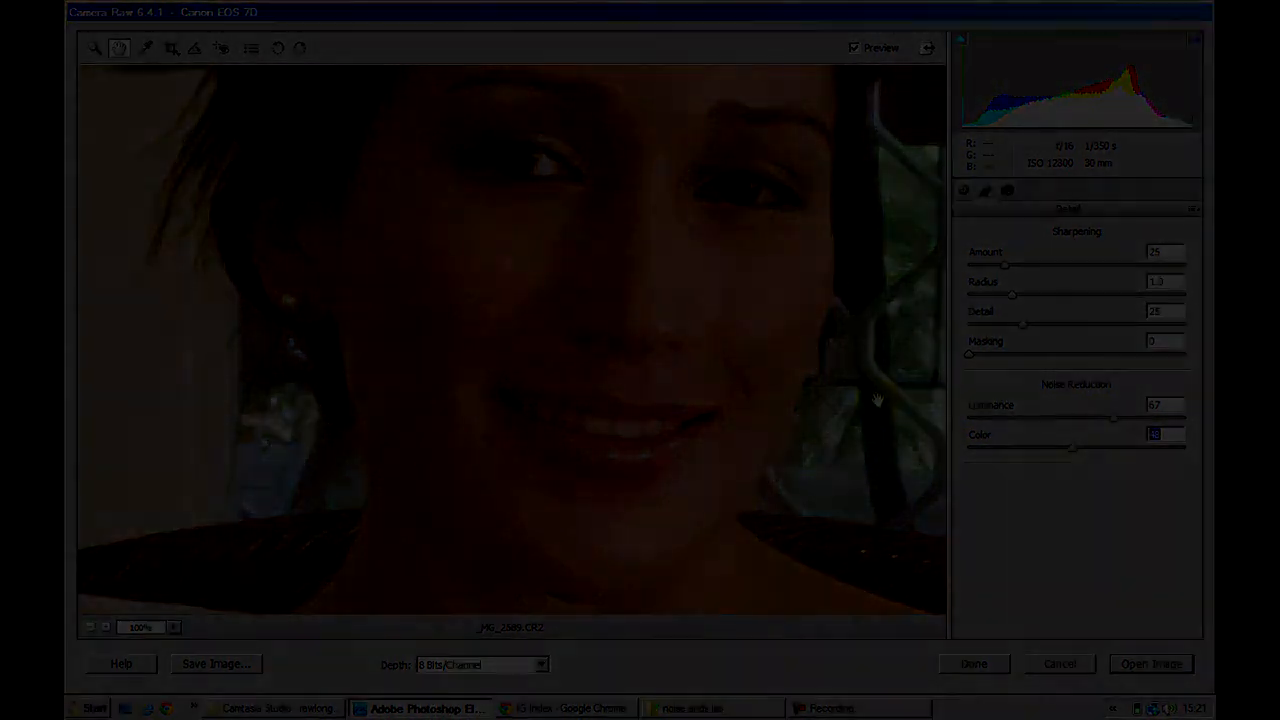